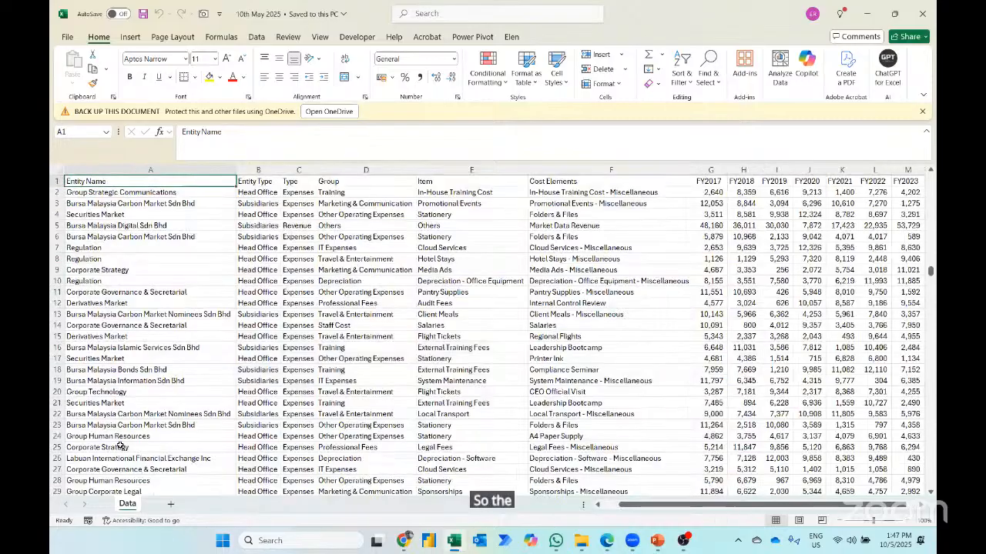
- Load the entire data range $A$1:$N$12569 into Power Query as a table with headers
key(shift+Down)
key(shift+Down)
key(shift+Down)
key(shift+Down)
key(shift+Down)
key(shift+Down)
key(shift+Down)
key(shift+Down)
key(shift+Down)
key(shift+Down)
key(shift+Down)
key(shift+Down)
key(shift+Down)
key(shift+Down)
key(shift+Right)
key(shift+Right)
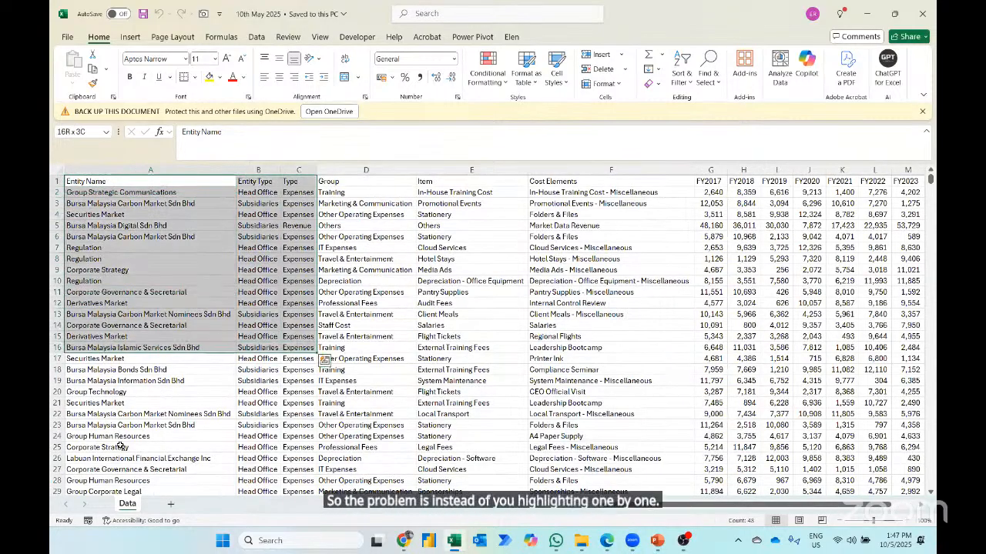
key(ctrl+shift+End)
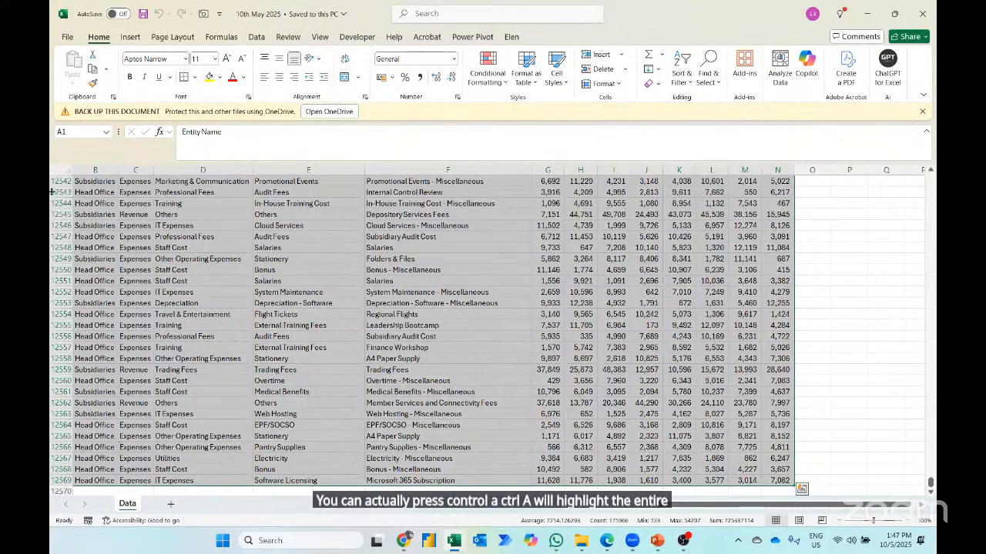
click(254, 37)
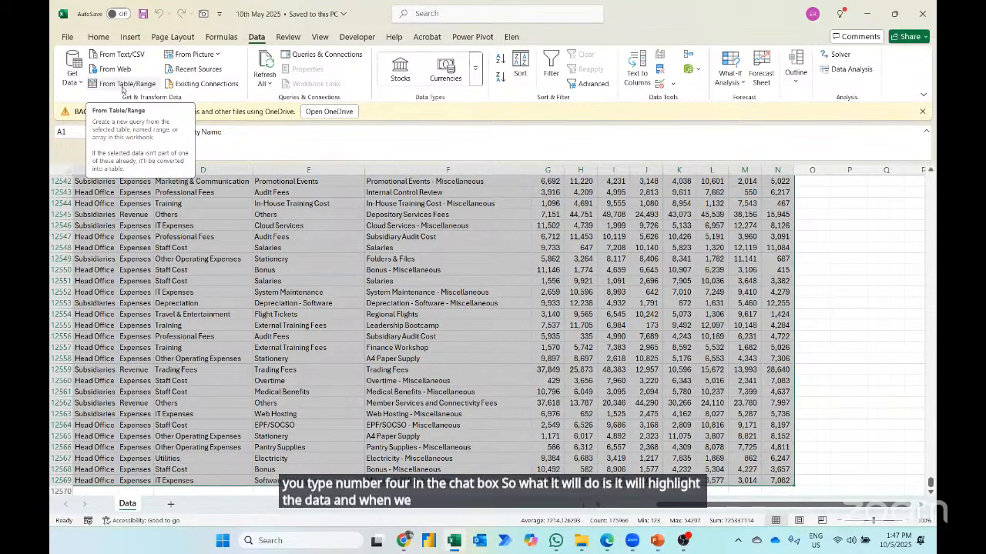
click(121, 85)
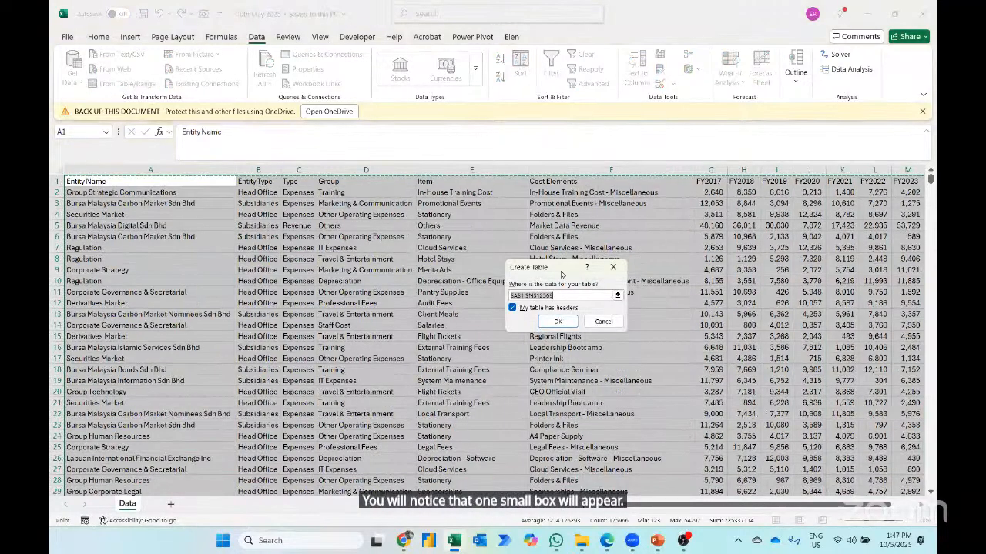
drag(562, 271, 235, 262)
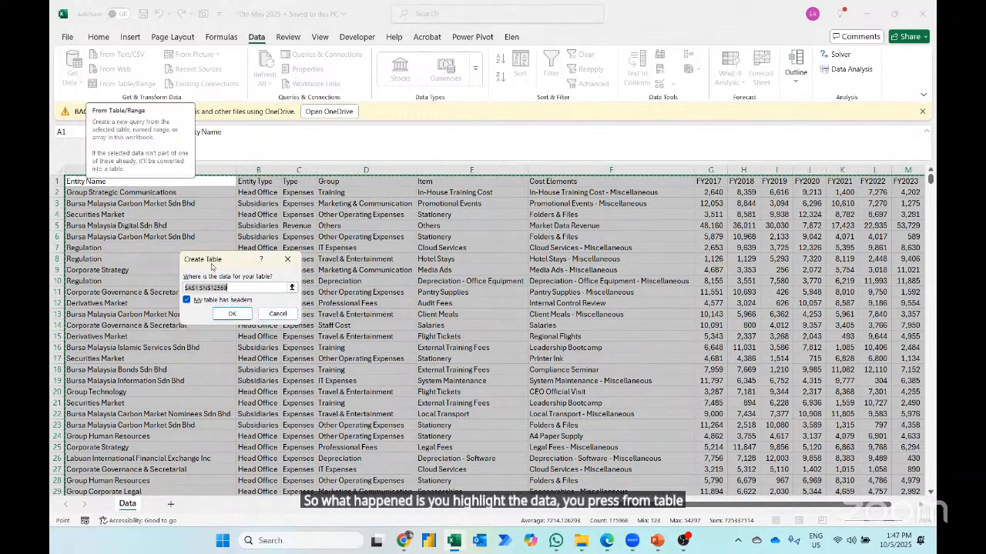
click(227, 319)
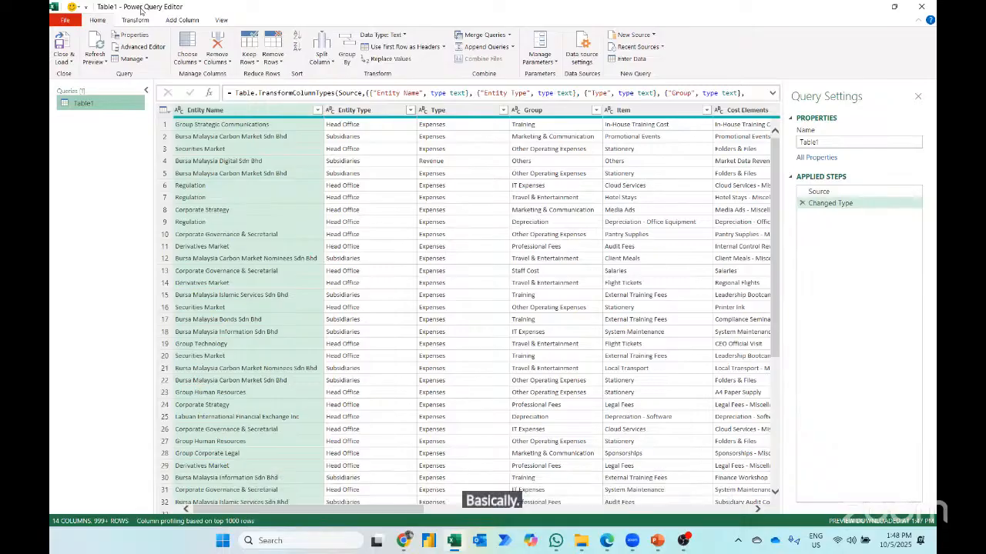
- Examine the separate financial-year columns from FY2017 to FY2024 in the query
scroll(263, 169, right, 5)
scroll(263, 170, right, 2)
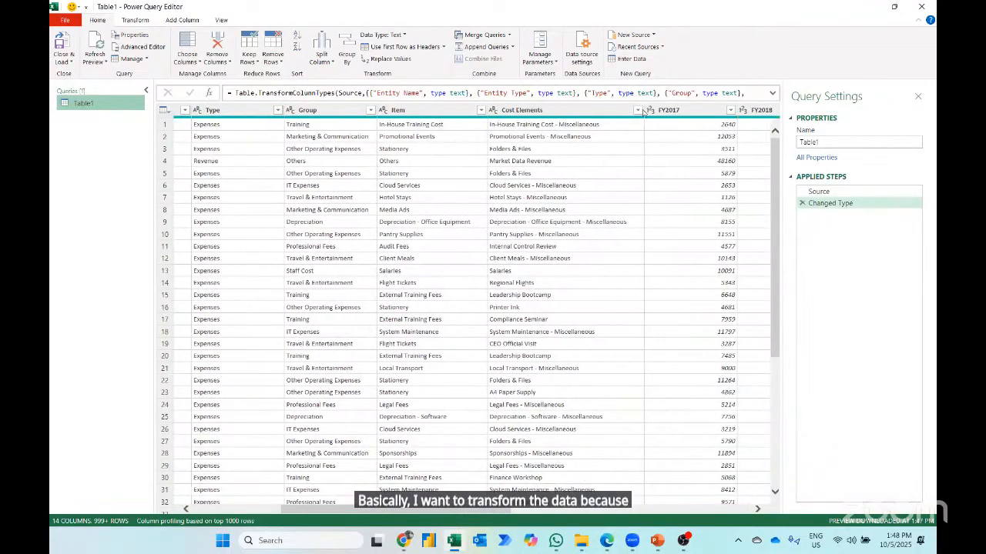
click(666, 112)
key(Right)
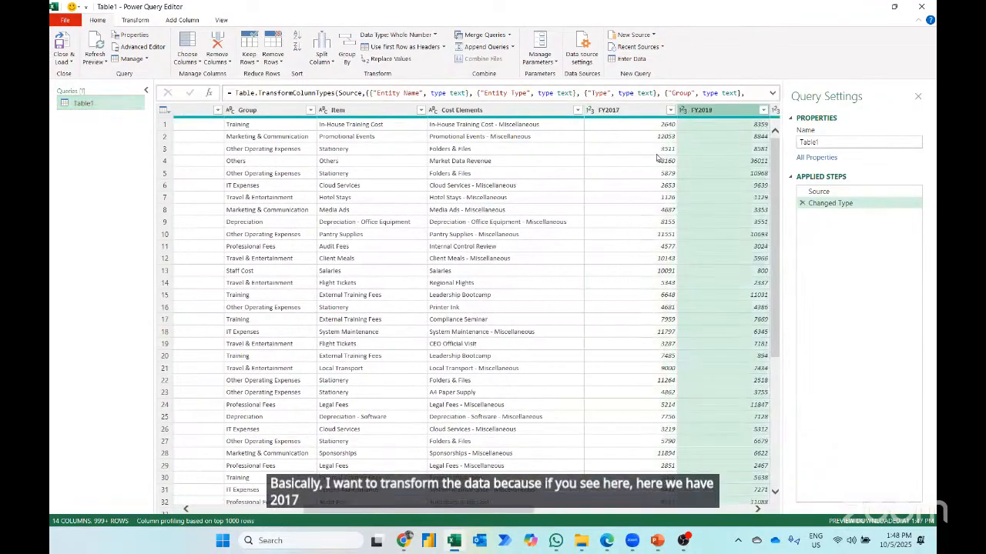
key(Right)
key(Right)
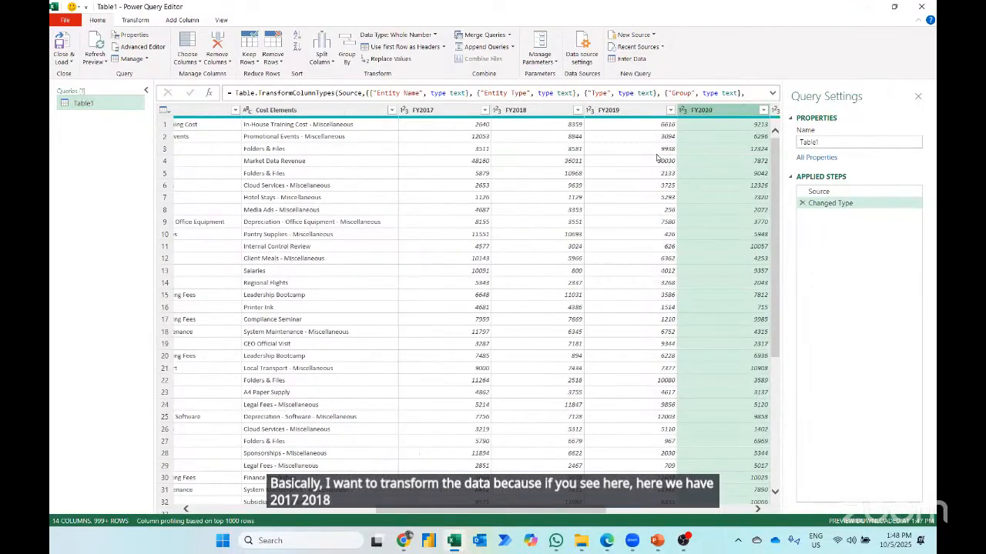
key(Right)
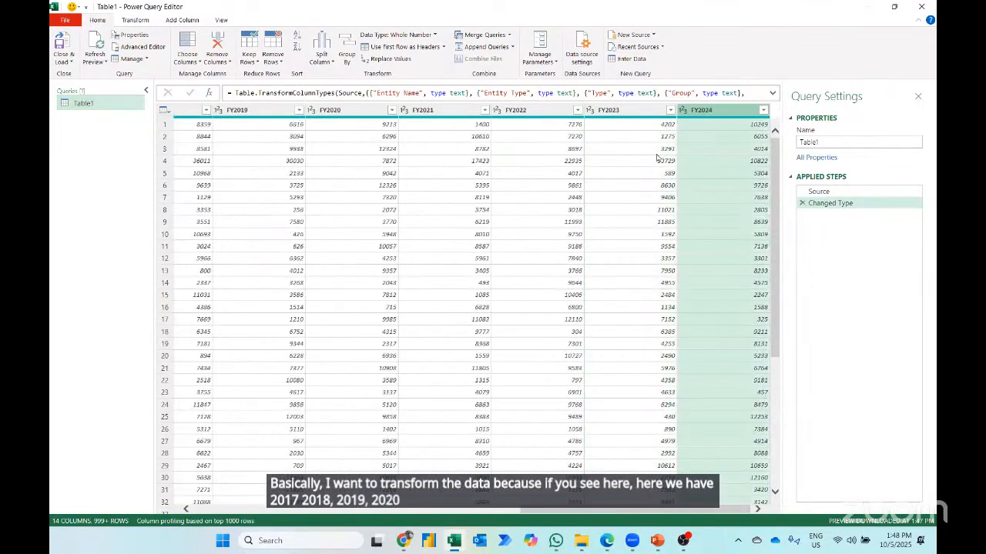
key(Right)
key(Left)
key(Left)
key(Left)
key(Left)
key(Left)
key(Left)
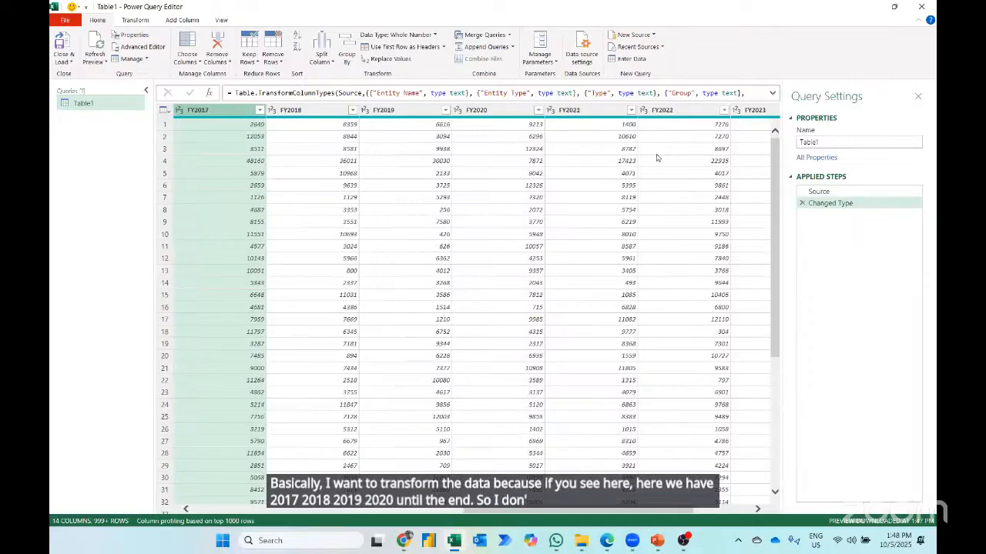
key(Right)
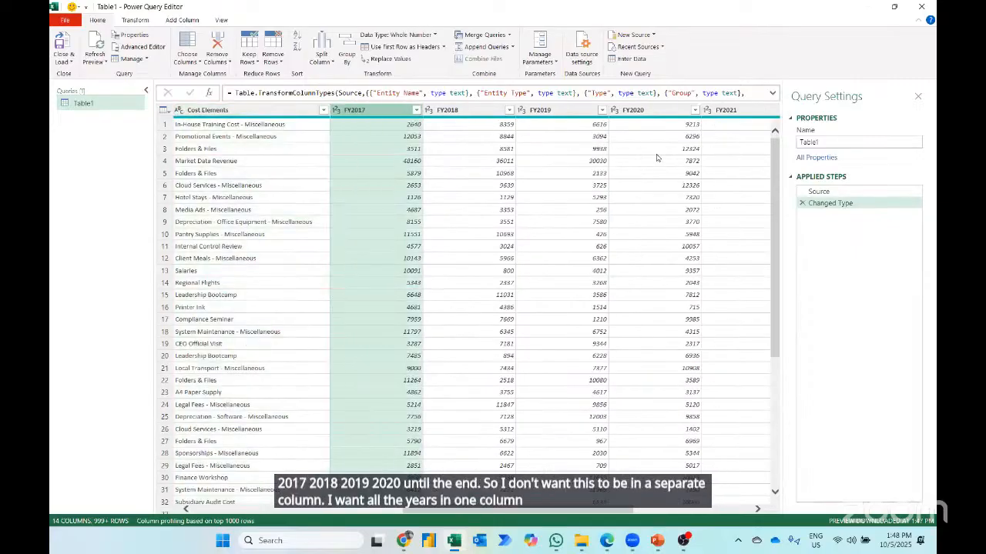
- Unpivot the FY2017 through FY2024 columns into attribute-value pairs
key(shift+Right)
key(shift+Right)
key(shift+Right)
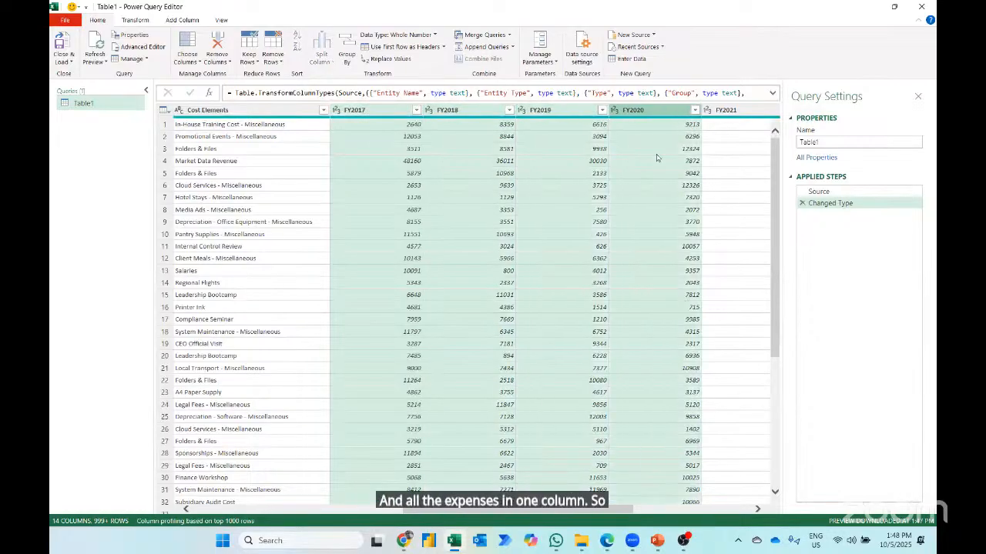
key(shift+Right)
key(shift+Right)
key(shift+Right)
key(shift+Right)
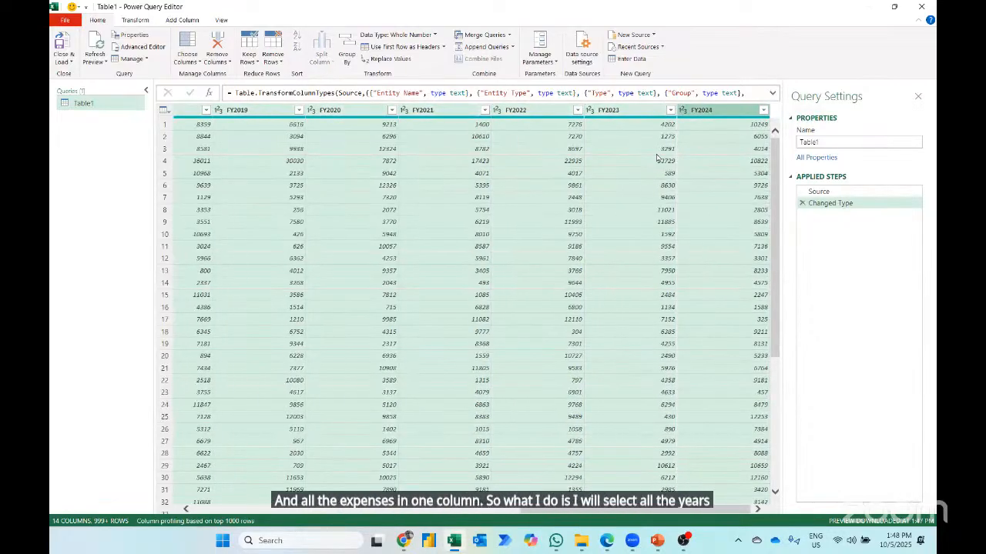
click(134, 19)
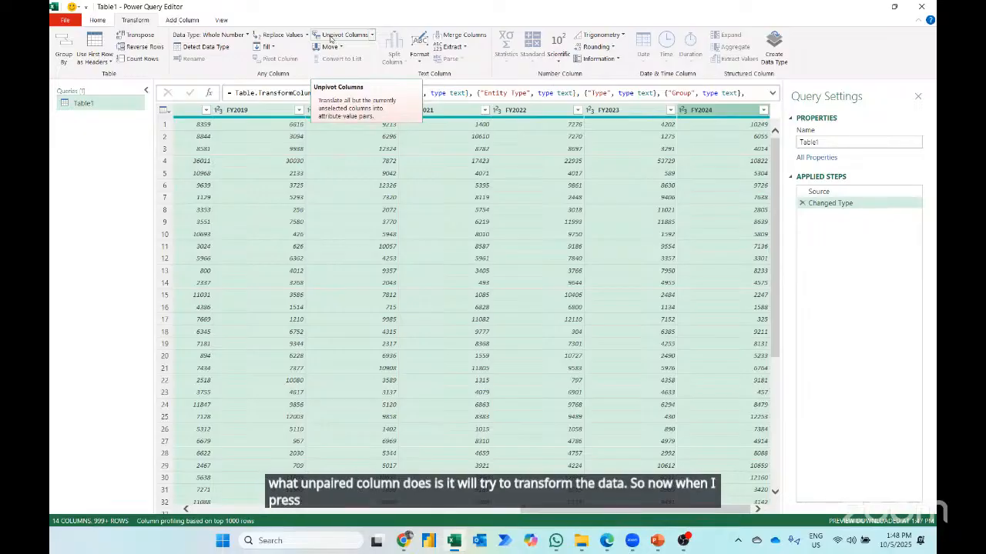
click(331, 36)
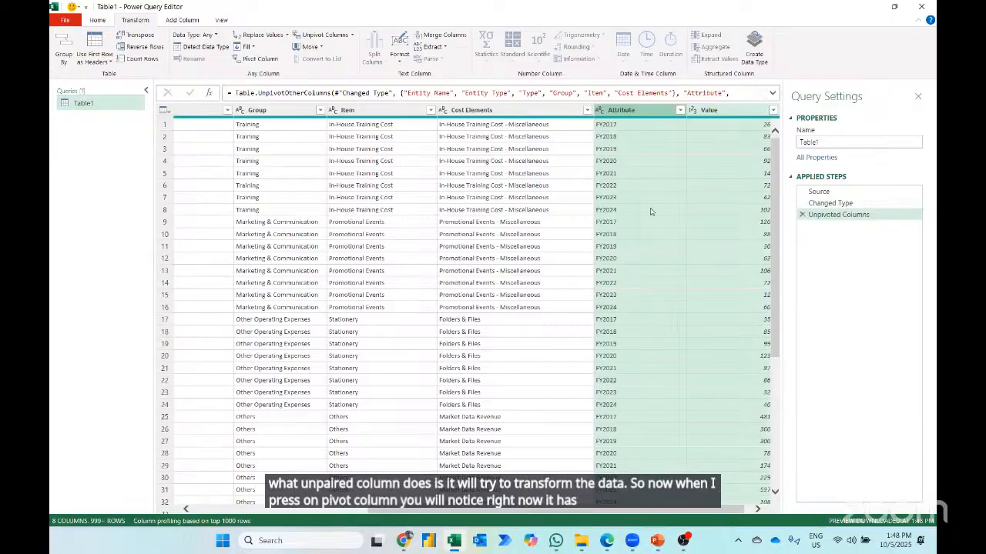
- Remove the Unpivoted Columns step from the query and review the original column layout
click(802, 216)
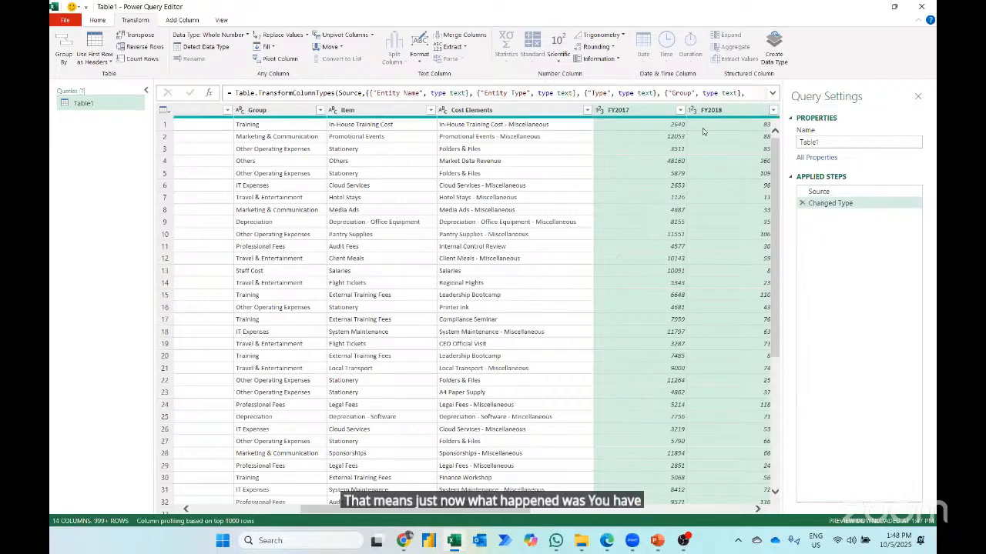
scroll(693, 138, right, 3)
scroll(720, 168, right, 2)
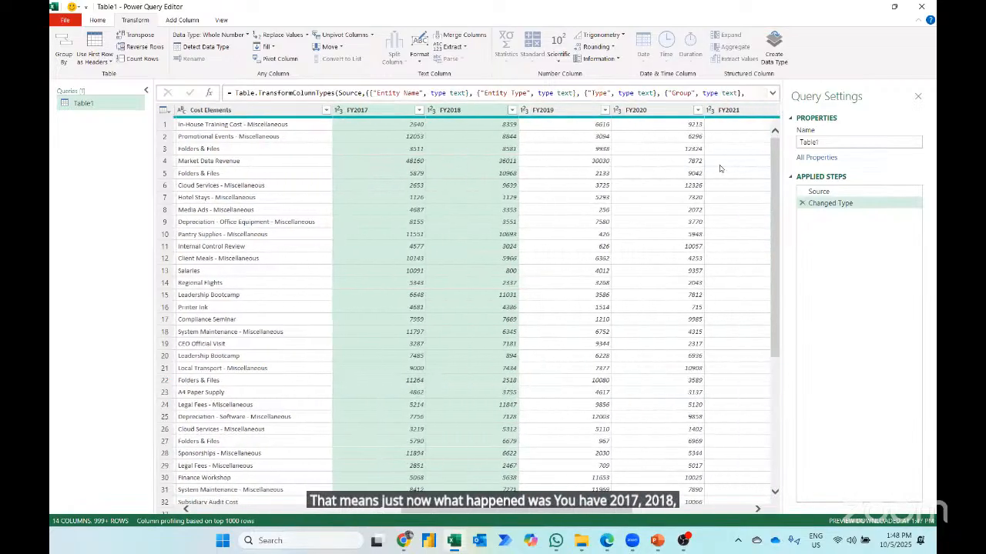
key(Home)
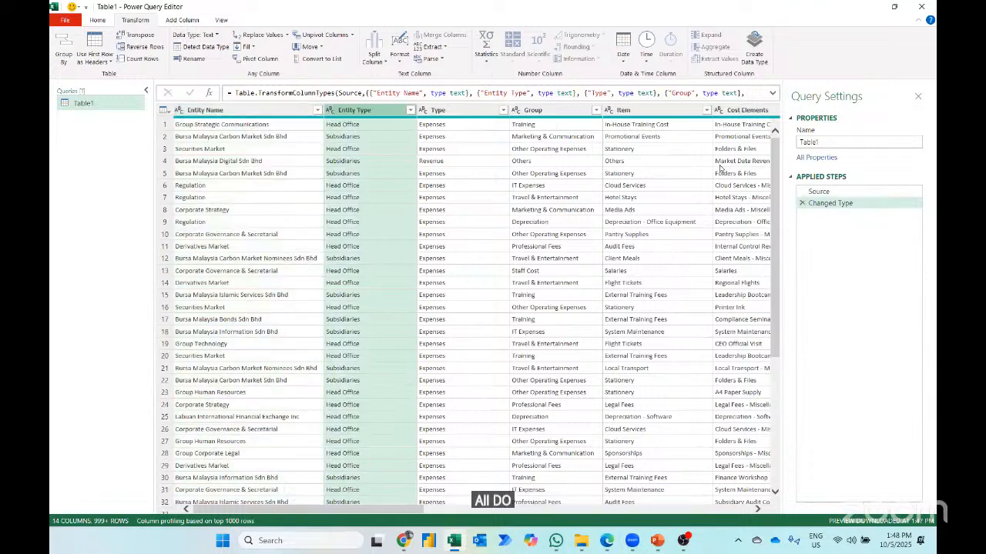
- Select all year columns from FY2017 to FY2024 and unpivot them so years and amounts each occupy one column
scroll(720, 168, right, 6)
click(304, 113)
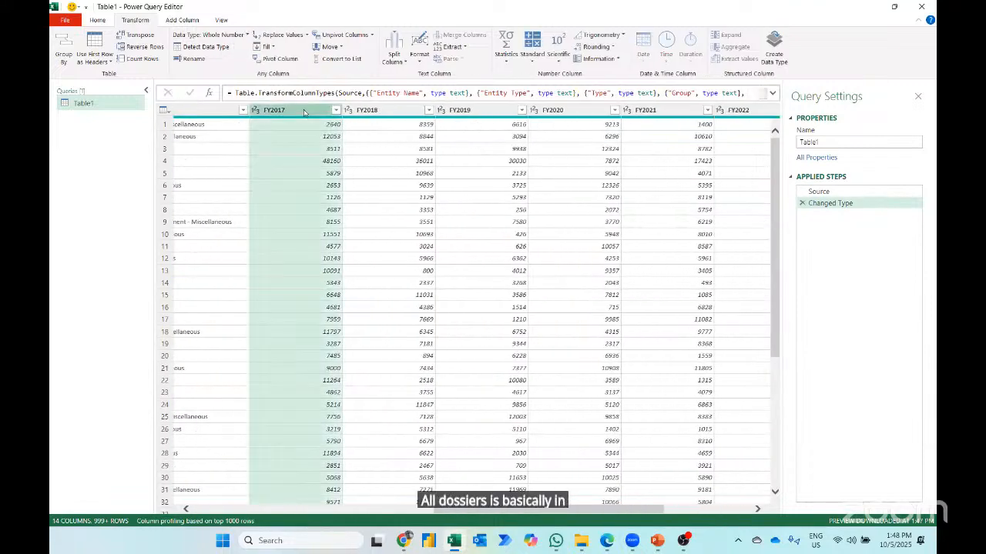
key(shift+Right)
key(shift+Right)
key(shift+Right)
key(shift+Right)
key(shift+Right)
key(shift+Right)
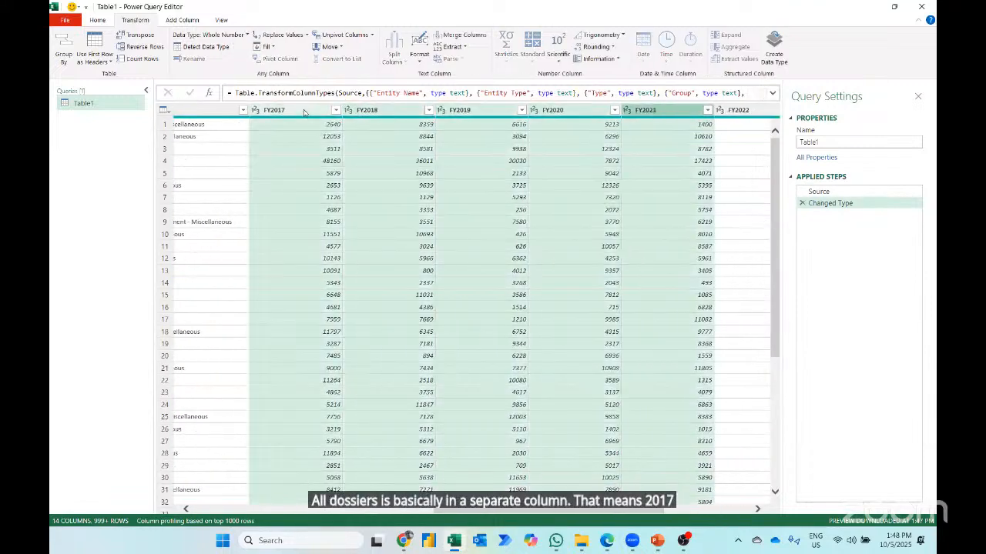
key(shift+Right)
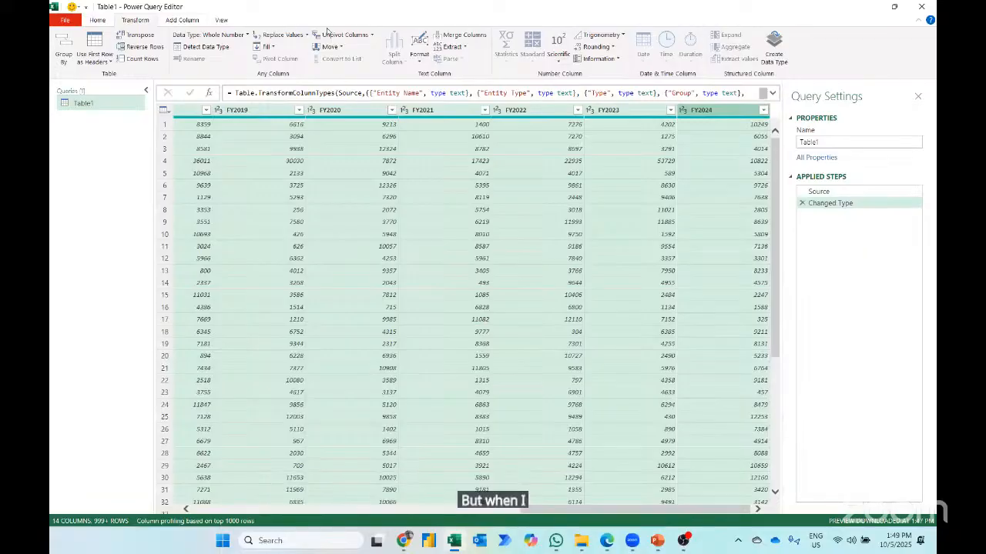
click(334, 39)
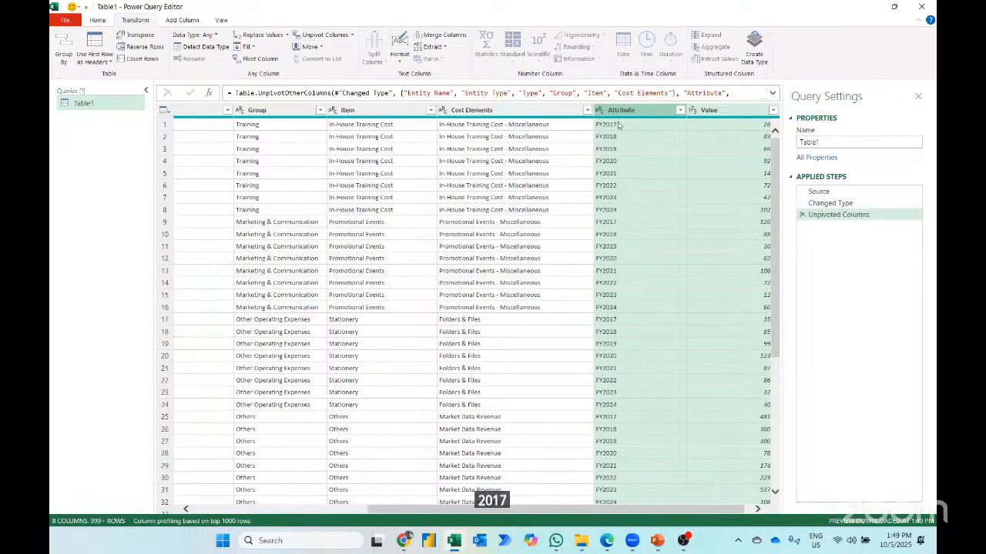
- Rename the Attribute column as Financial Year
scroll(712, 216, right, 1)
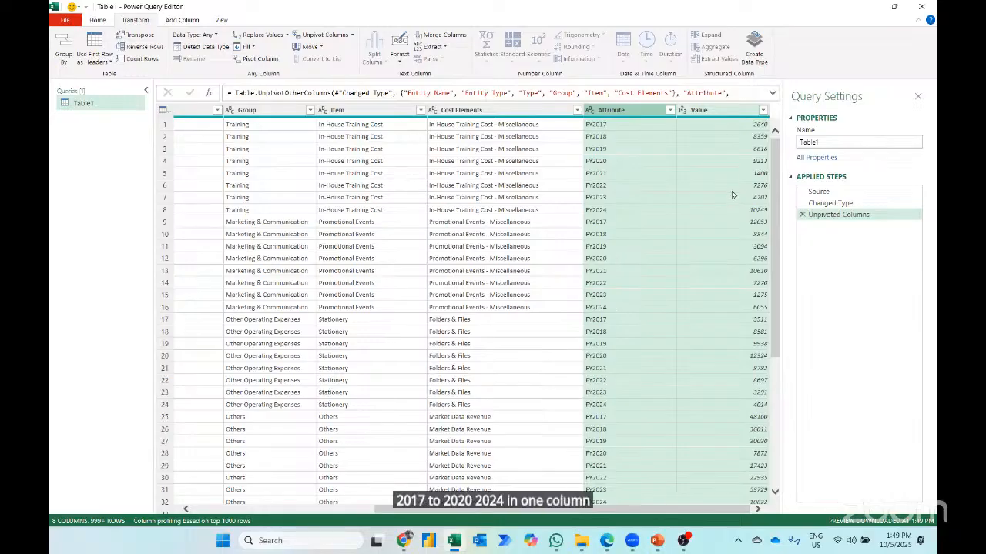
double_click(616, 110)
text(Fin)
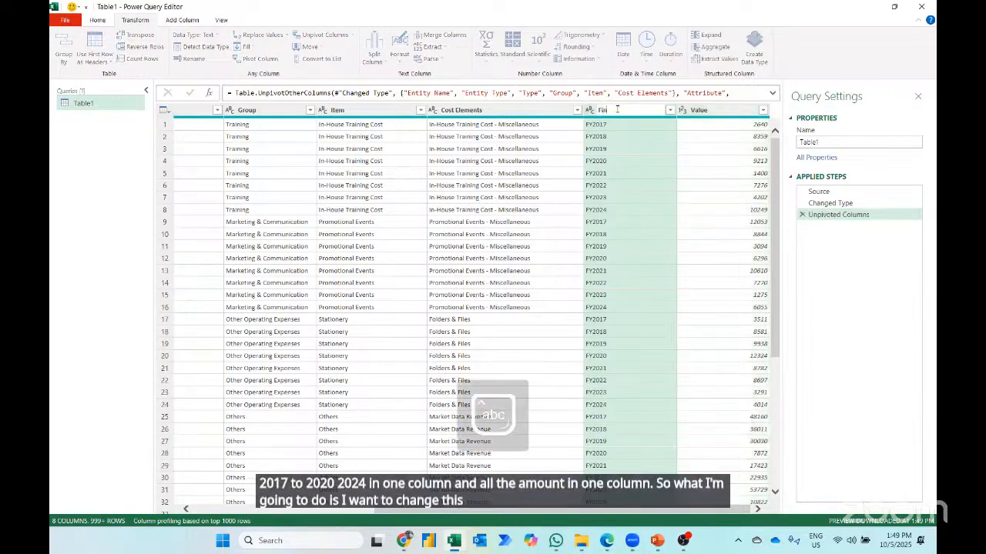
text(ancial Yea)
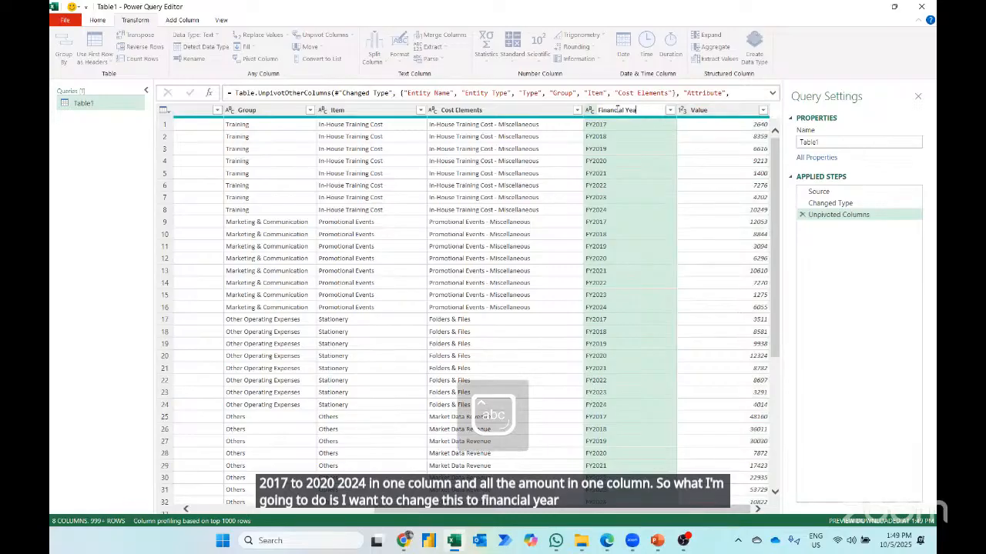
text(r)
key(Return)
- Rename the Value column as INR
double_click(708, 110)
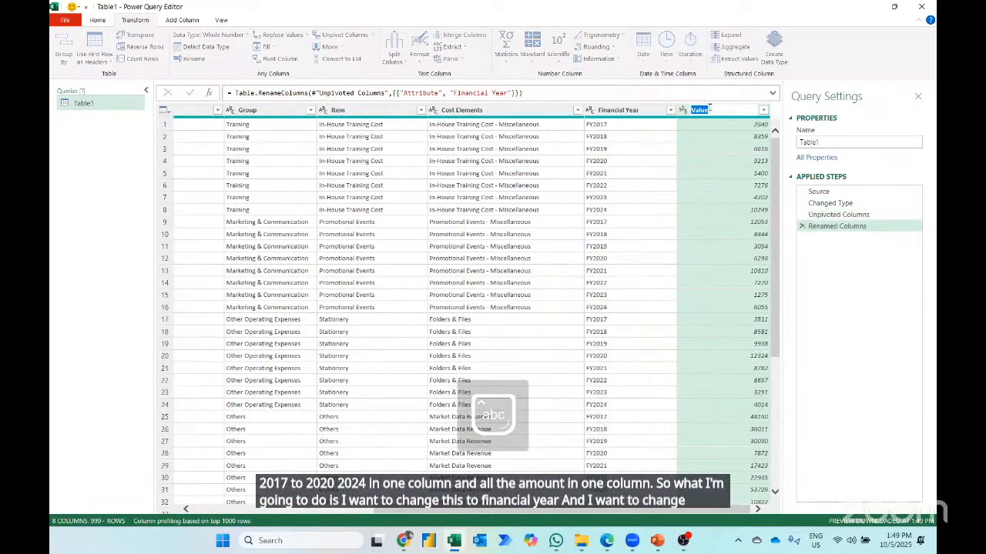
key(Caps_Lock)
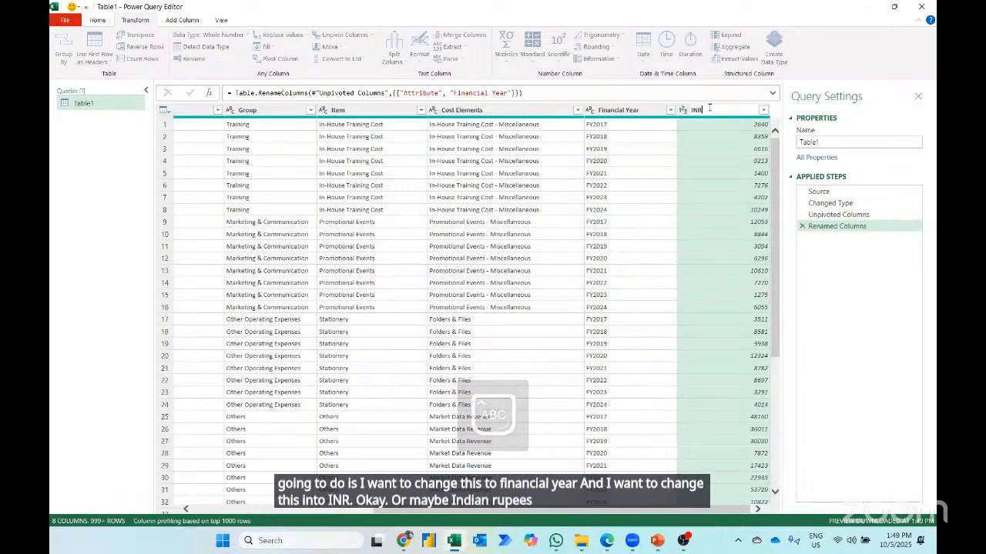
key(Return)
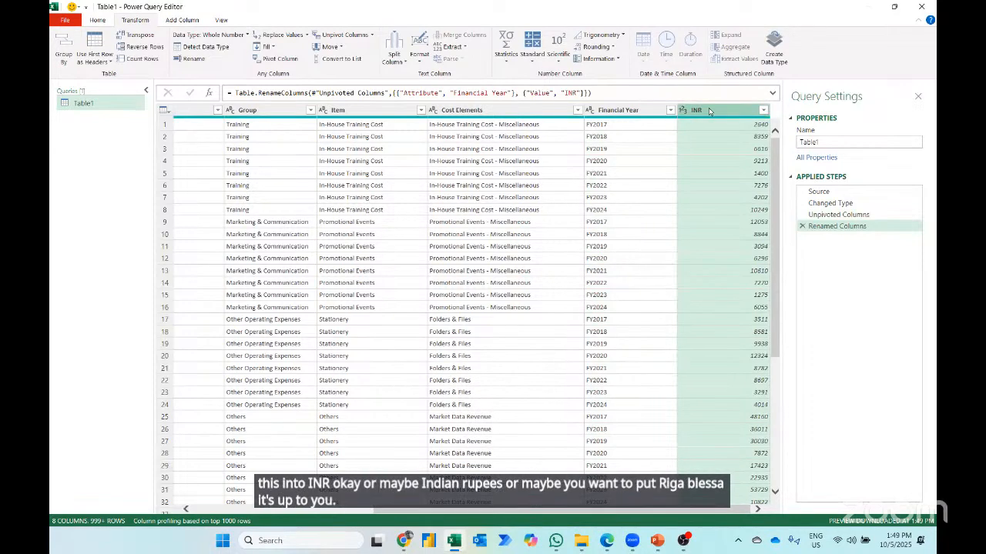
- Close the query and load its result as a PivotTable Report on a new worksheet
click(97, 19)
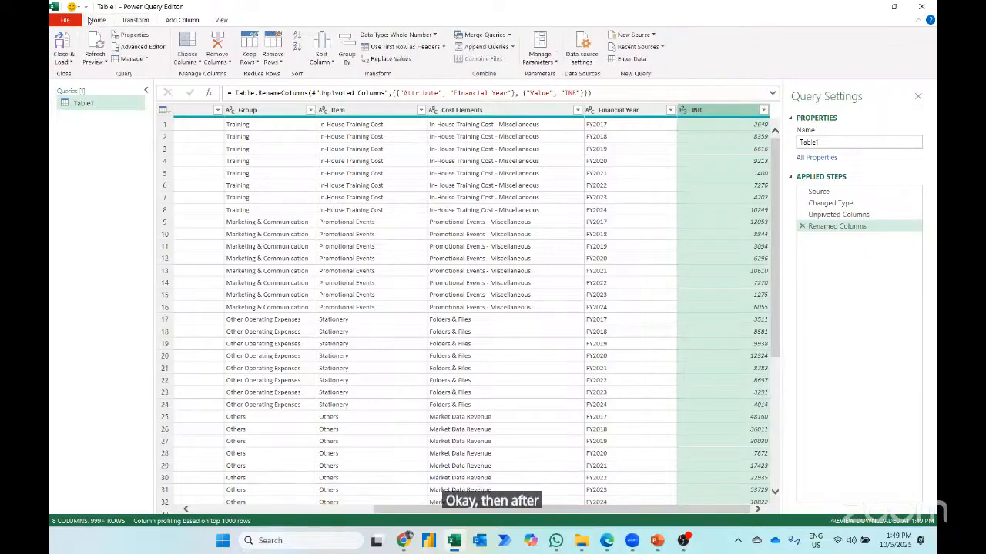
click(66, 63)
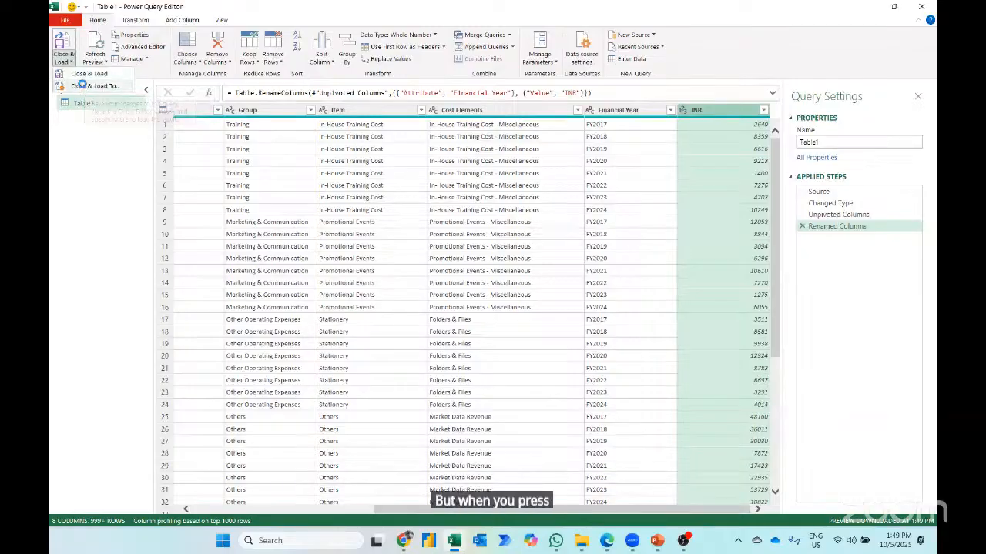
click(84, 86)
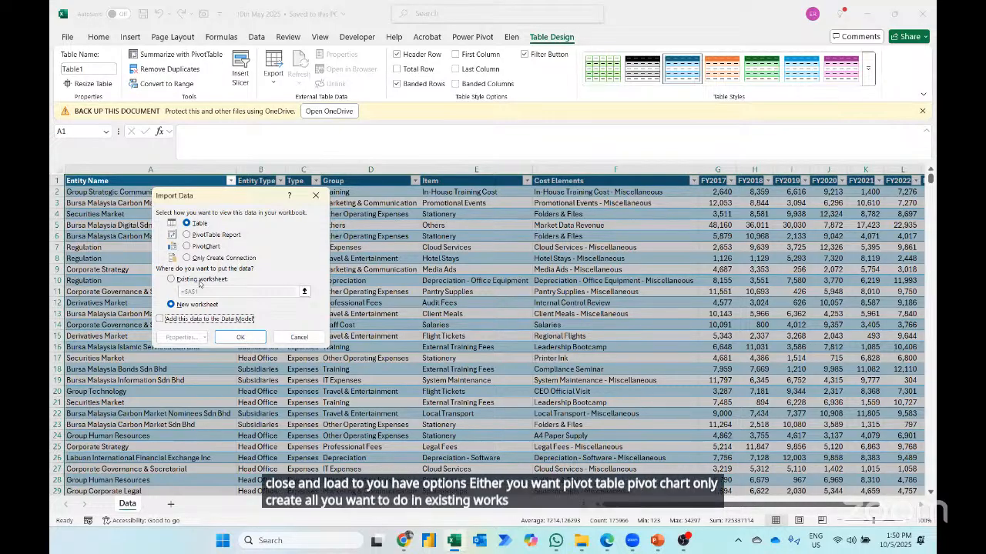
click(187, 235)
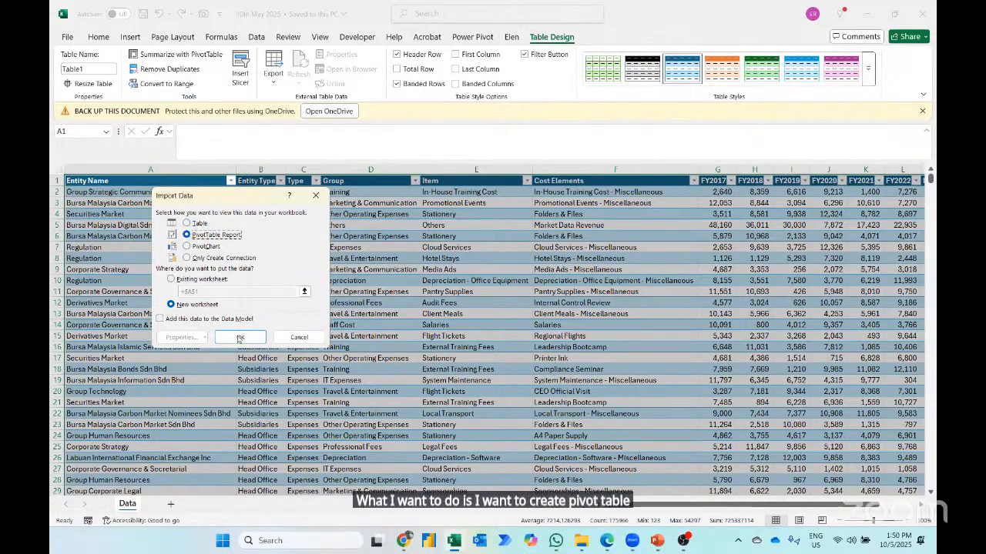
click(240, 338)
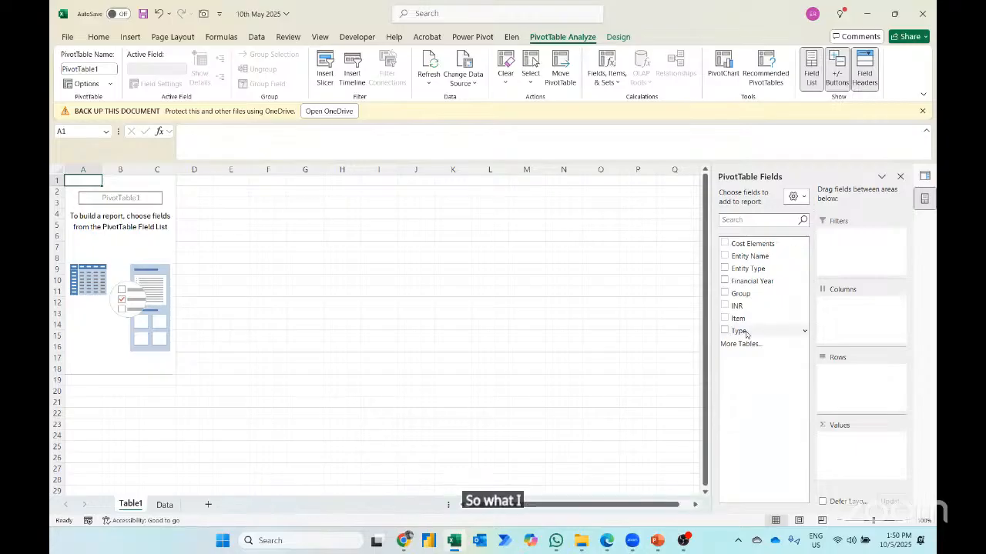
- Lay out the PivotTable with Type as a report filter set to Expenses, Financial Year as rows and INR as summed values
drag(745, 332, 847, 247)
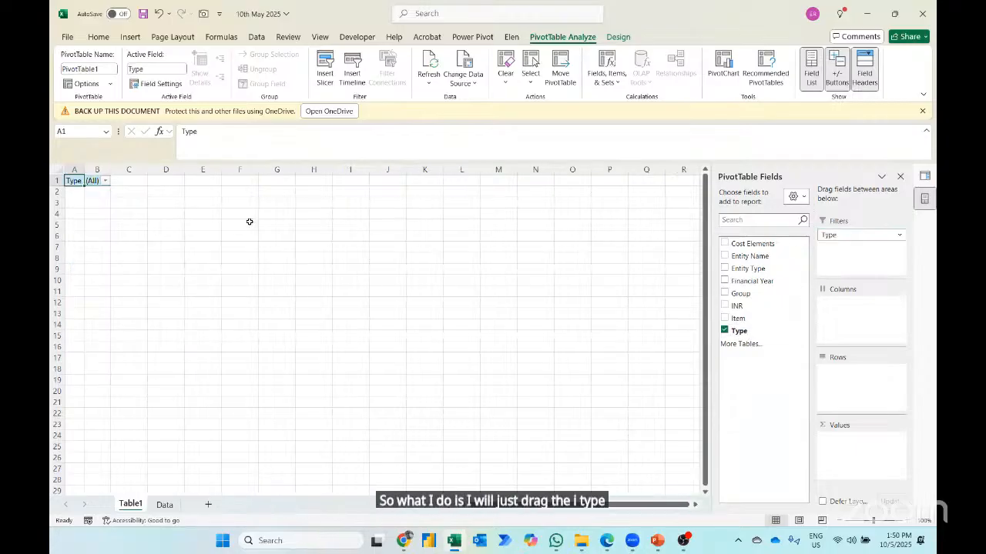
click(105, 180)
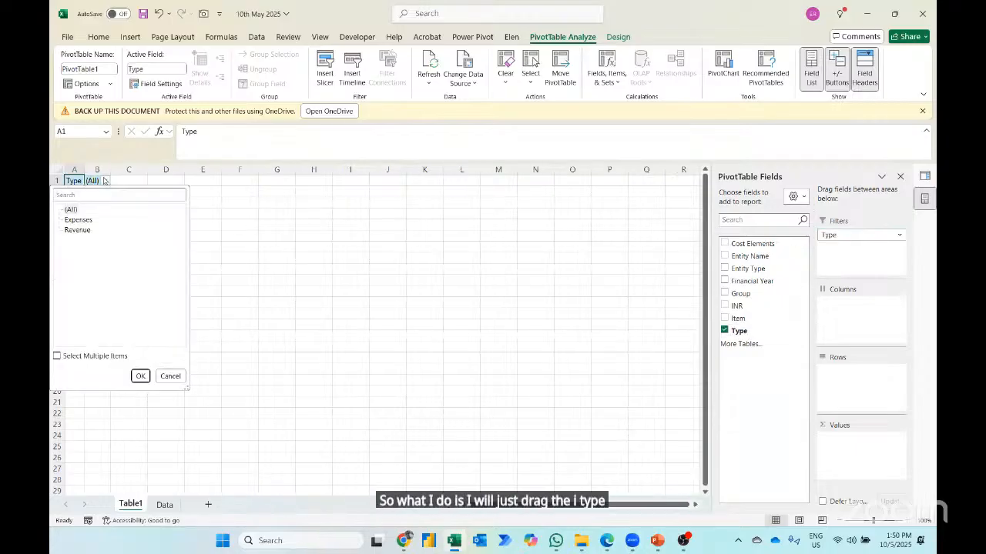
click(79, 220)
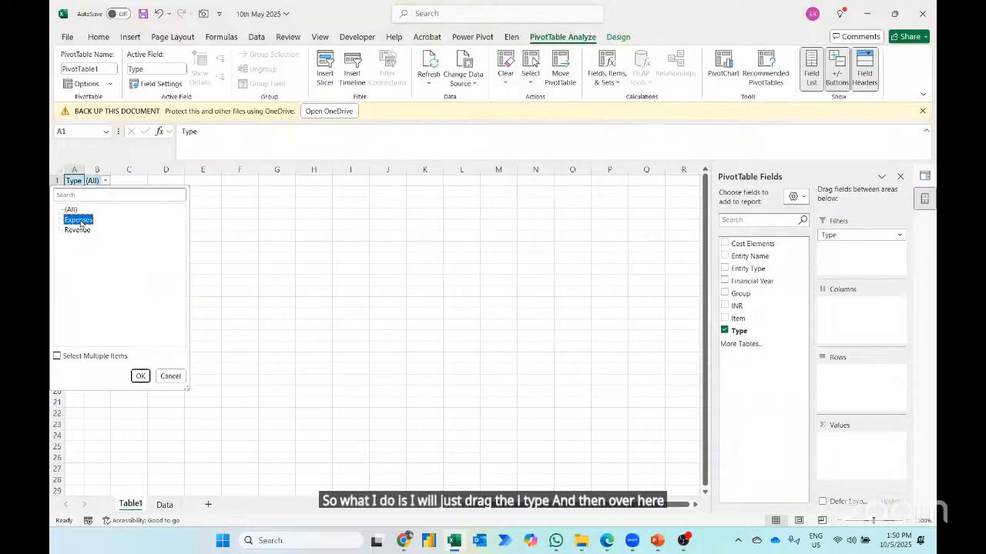
click(140, 376)
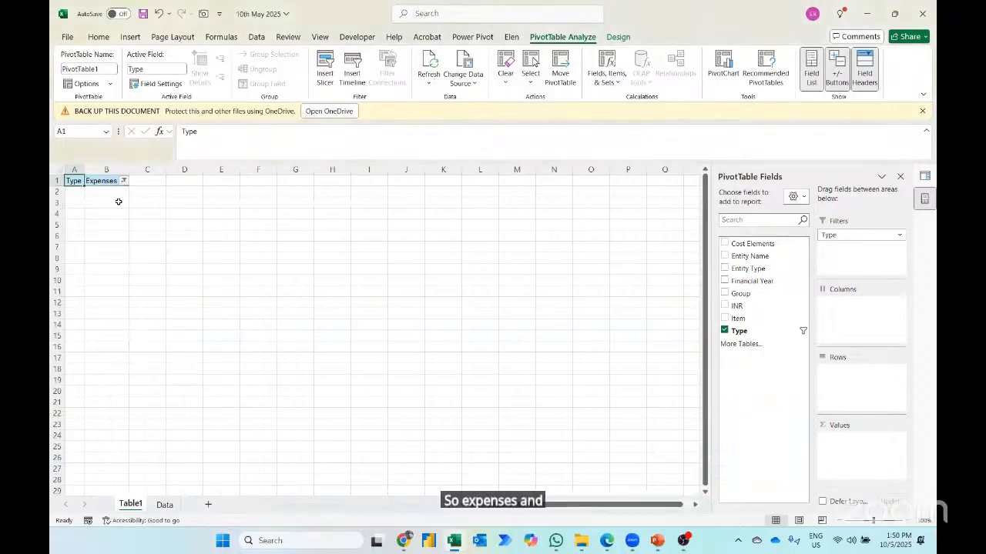
click(724, 281)
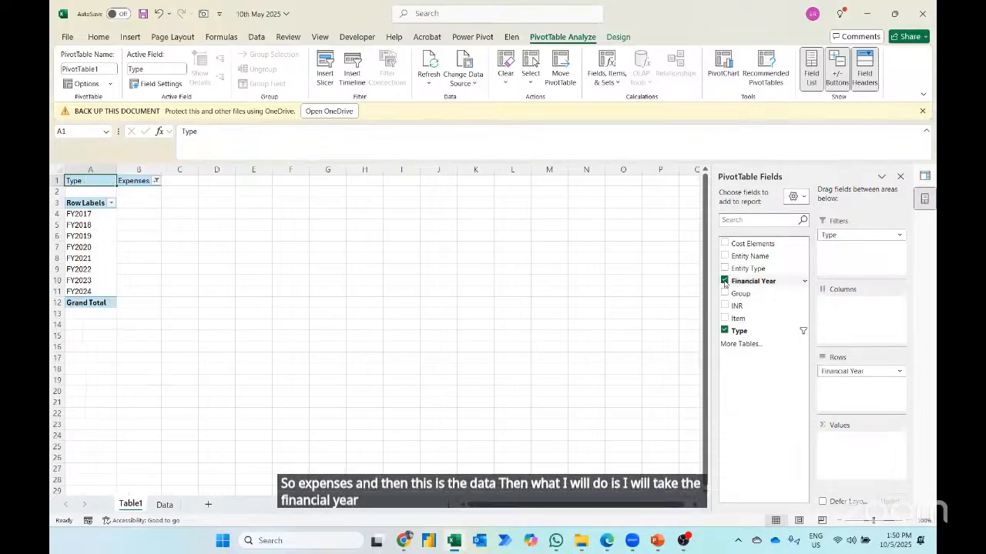
click(725, 306)
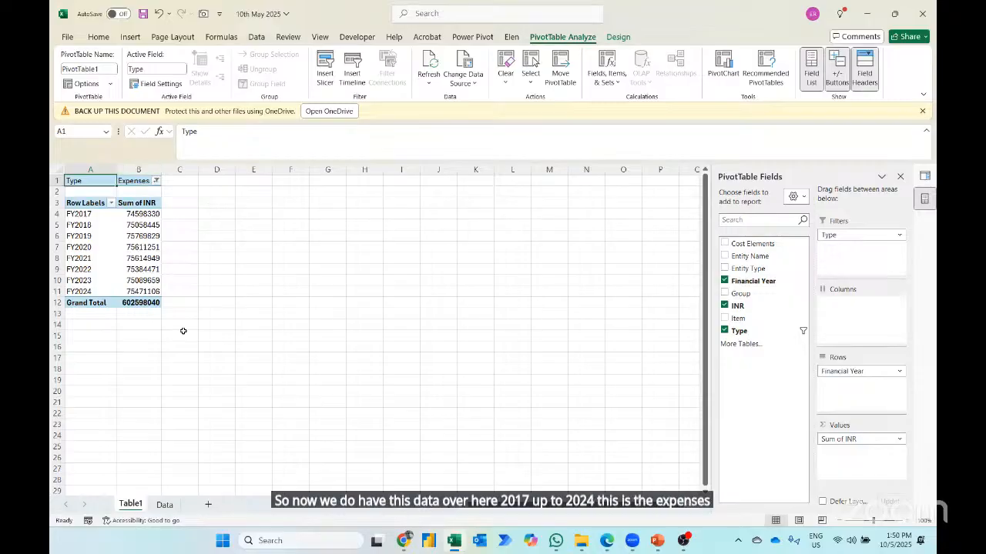
- Format the PivotTable's Sum of INR values as Accounting with no currency symbol, using the field-wide number format
click(146, 214)
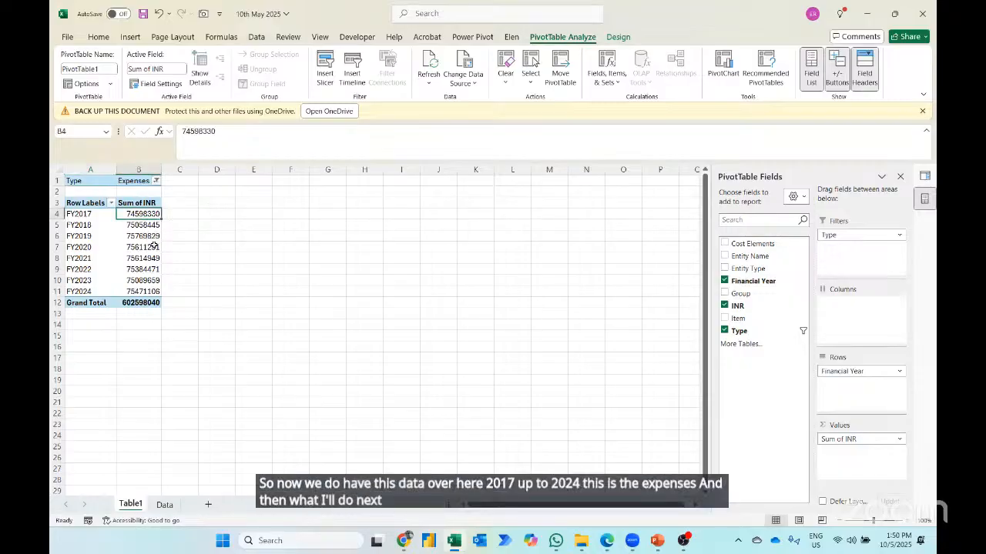
right_click(139, 217)
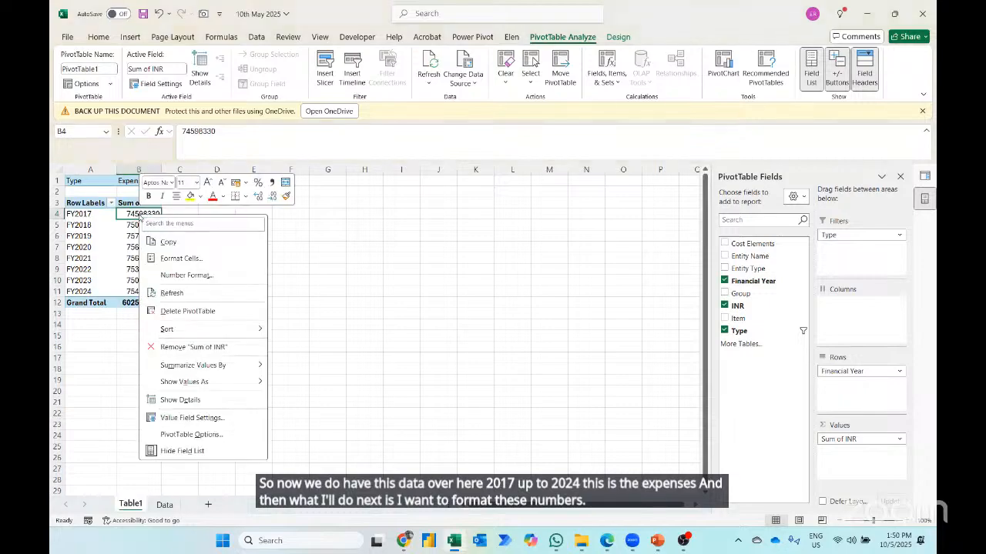
click(176, 275)
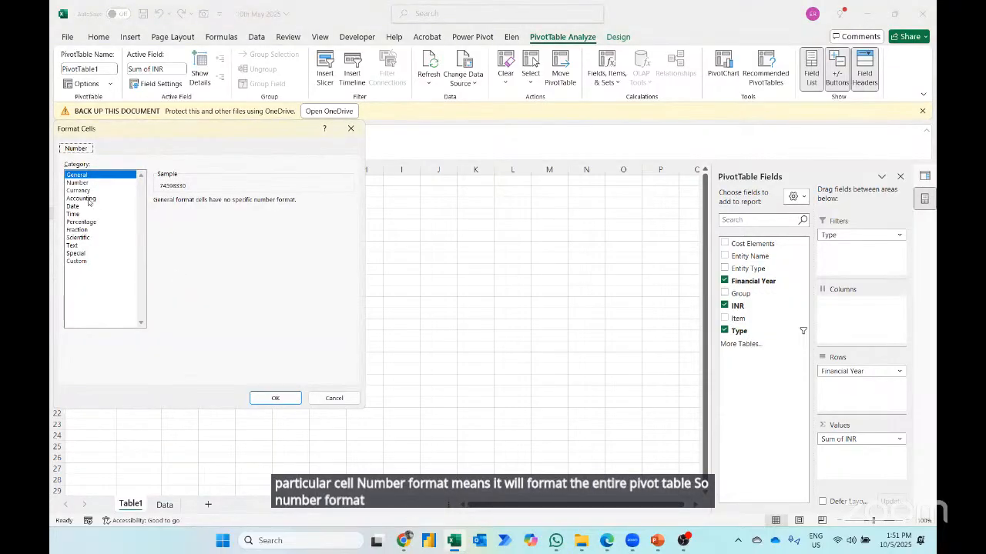
click(81, 199)
click(202, 216)
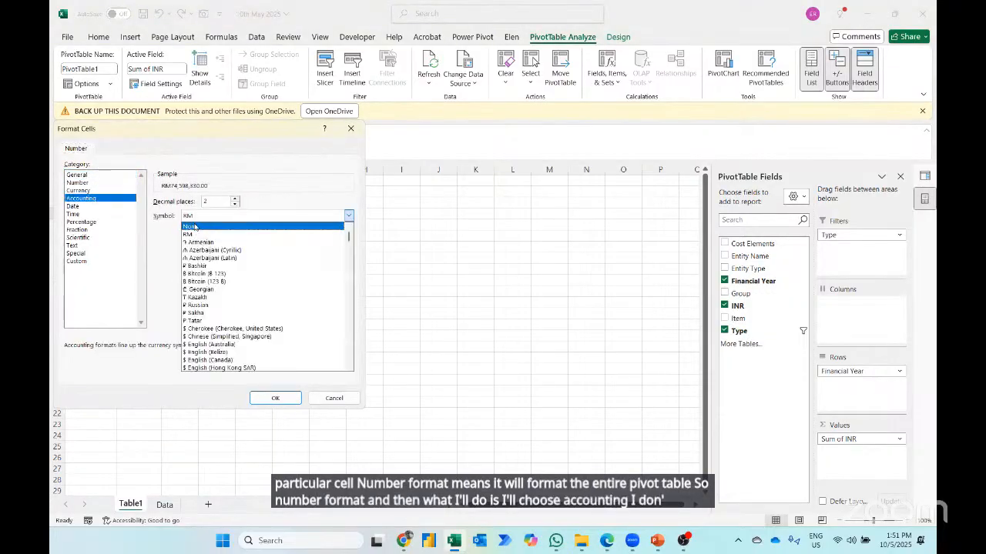
click(195, 226)
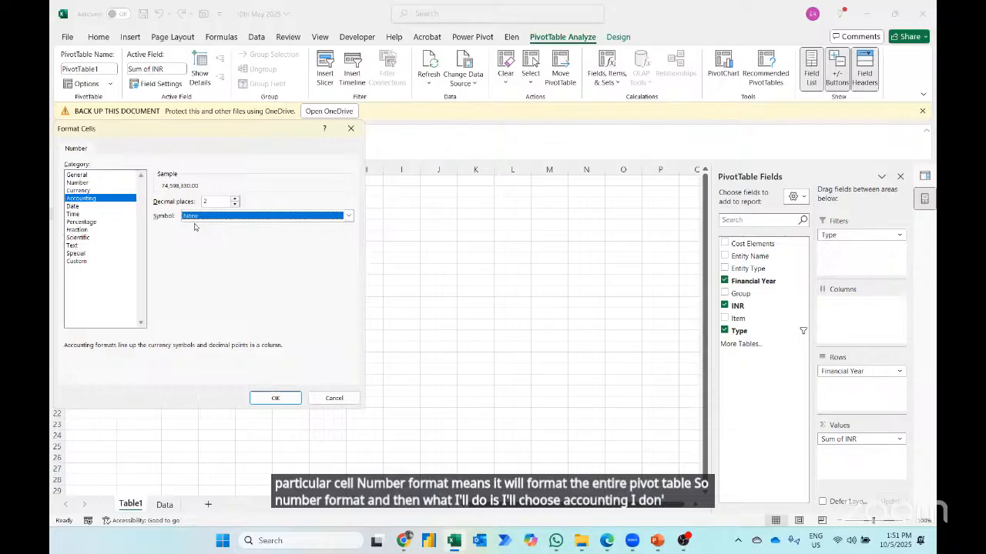
click(275, 398)
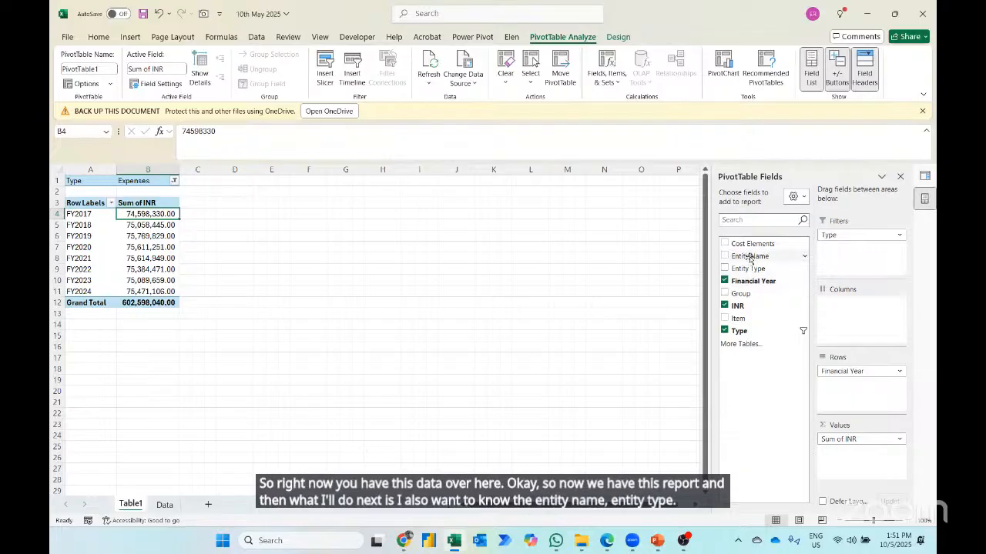
- Add Entity Name and Entity Type as report filters below Type in the PivotTable
drag(750, 259, 817, 248)
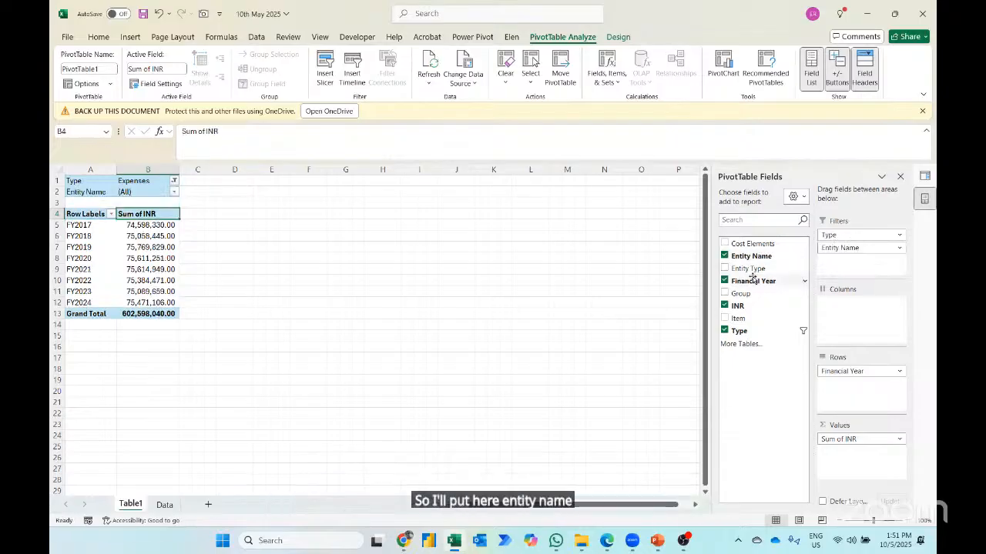
drag(751, 269, 847, 265)
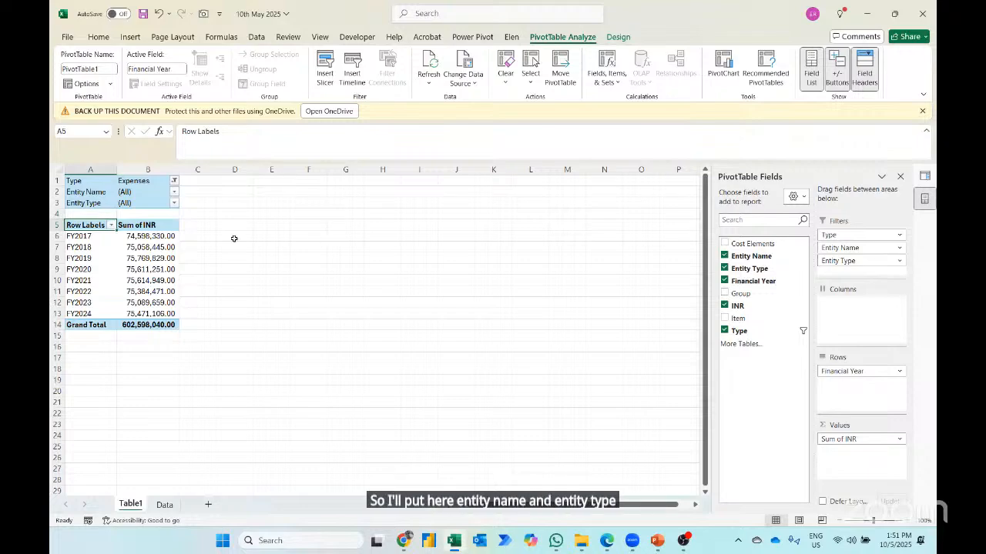
- Copy the whole yearly expenses PivotTable, including its filters, and paste the duplicate at cell H1
click(159, 337)
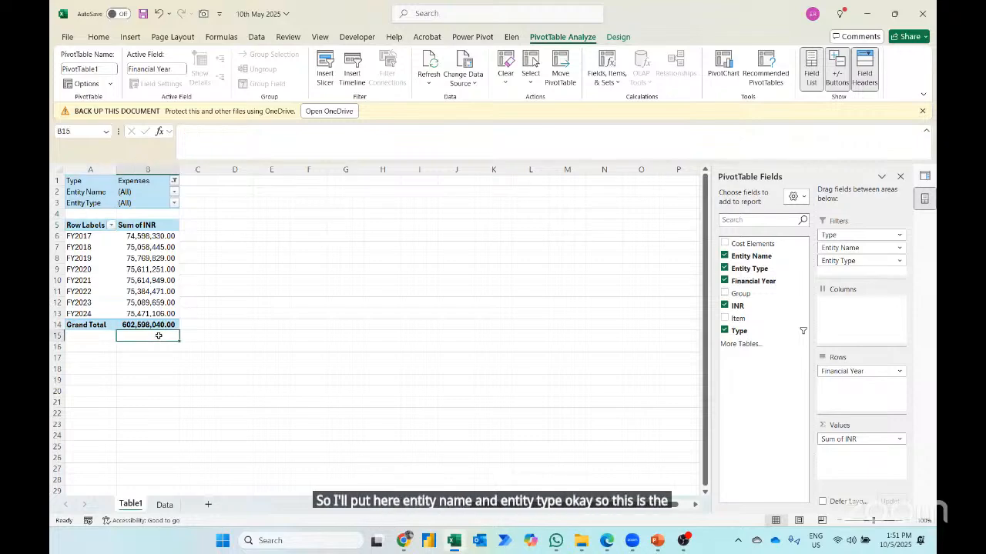
key(Up)
key(ctrl+shift+Up)
key(ctrl+a)
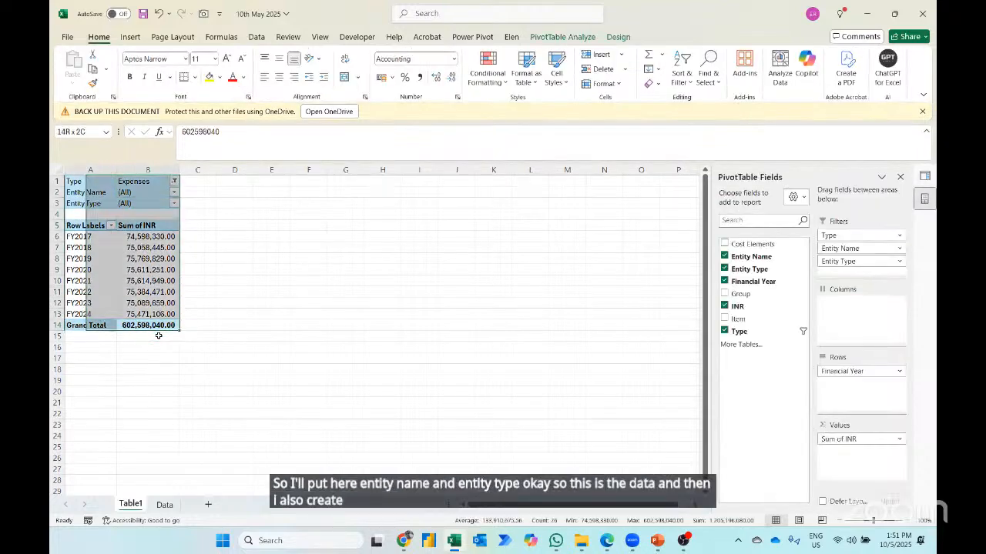
key(ctrl+c)
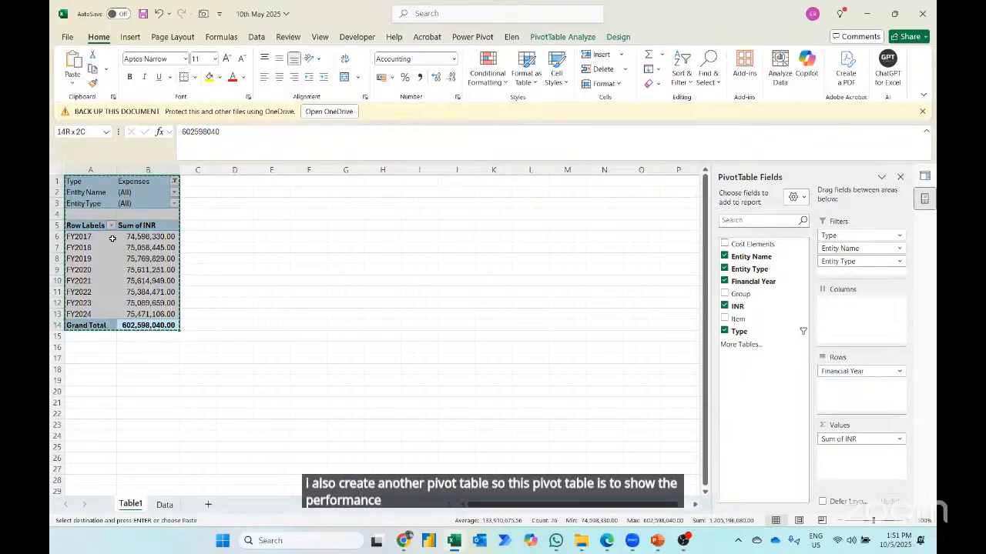
click(333, 191)
key(Up)
key(Right)
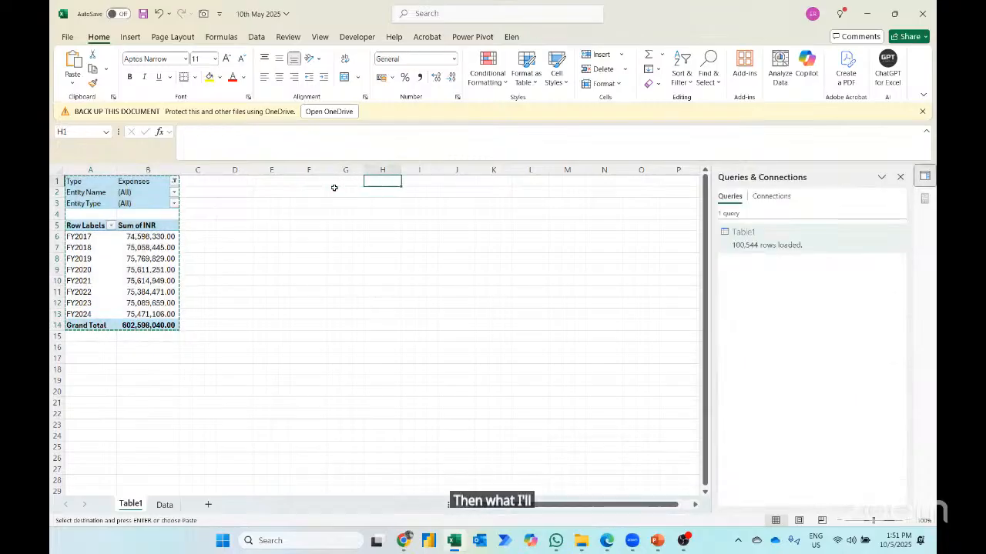
key(ctrl+v)
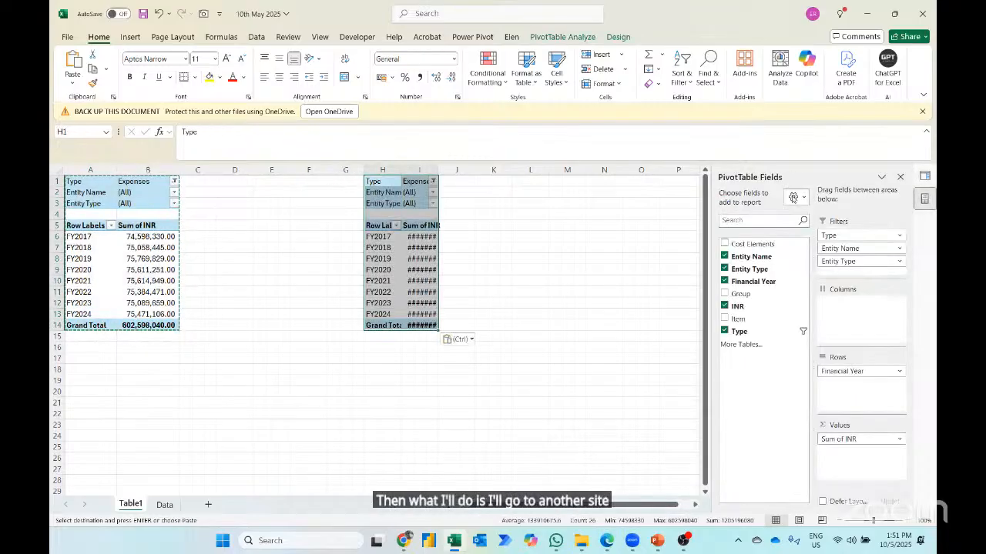
- Rearrange the copied PivotTable by removing the Entity Name and Entity Type filters, with Financial Year as columns and Group as rows
drag(837, 249, 791, 267)
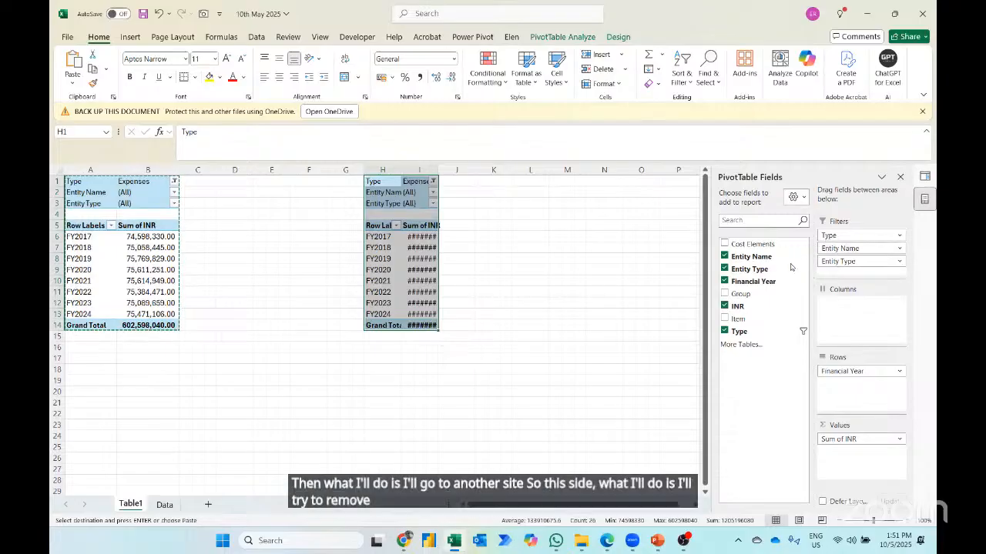
drag(847, 248, 786, 254)
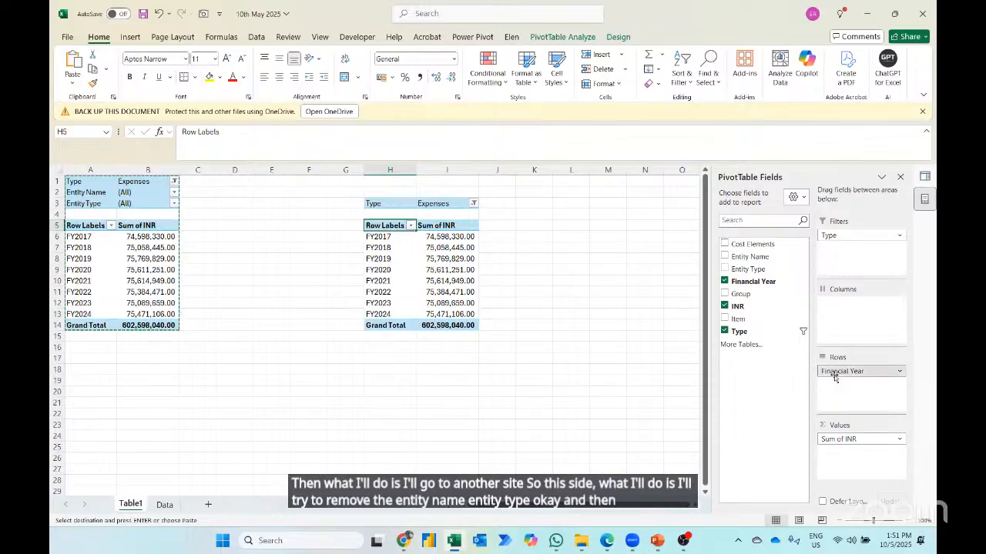
drag(834, 376, 844, 304)
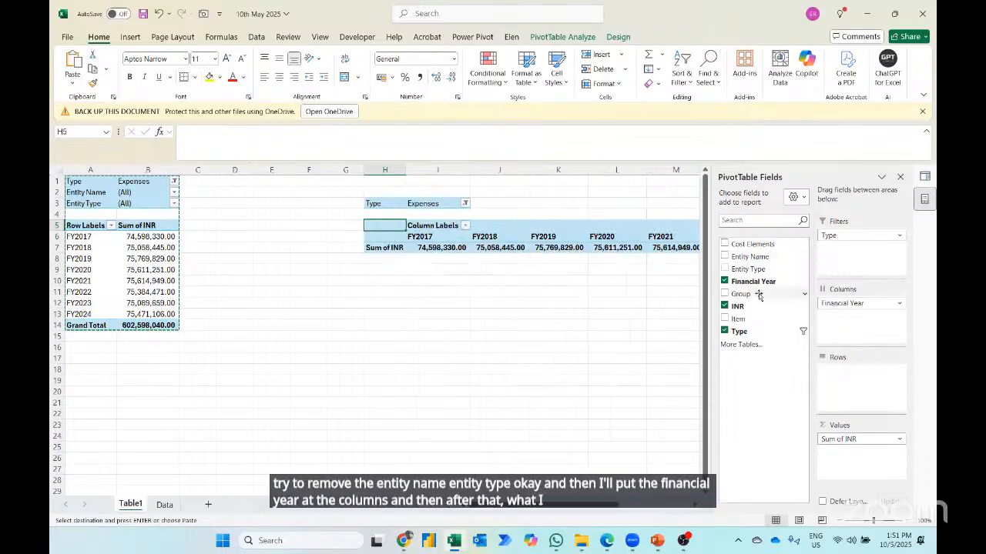
drag(759, 295, 849, 385)
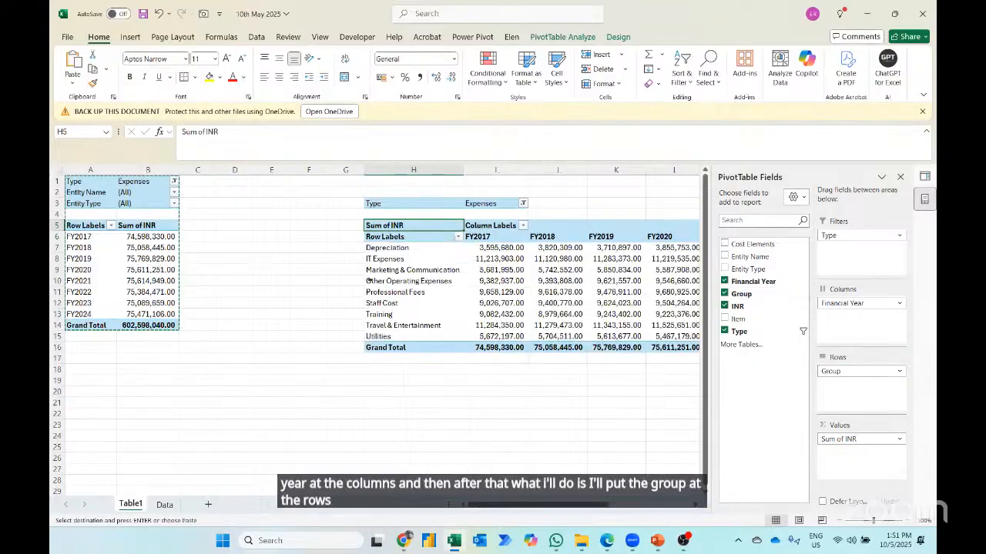
scroll(368, 281, right, 4)
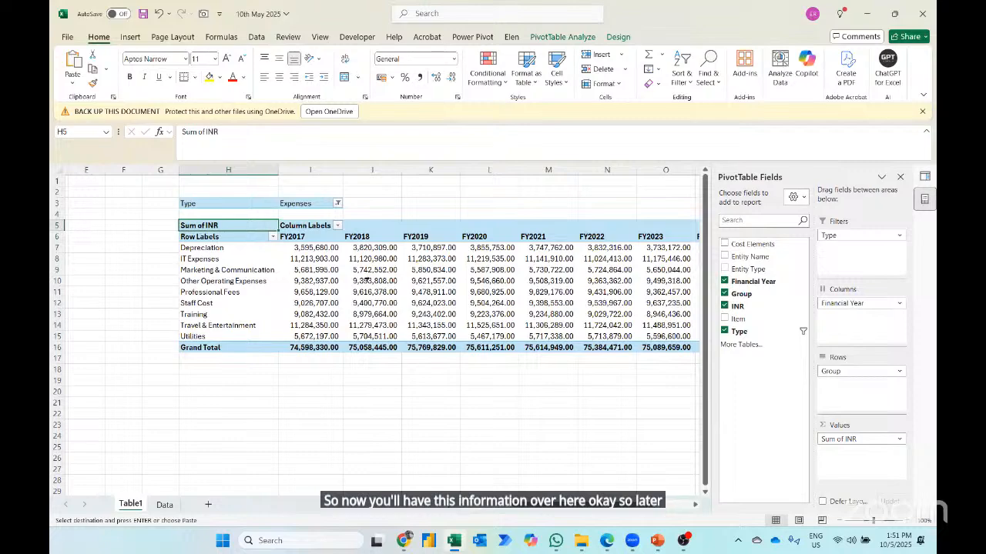
scroll(368, 280, left, 4)
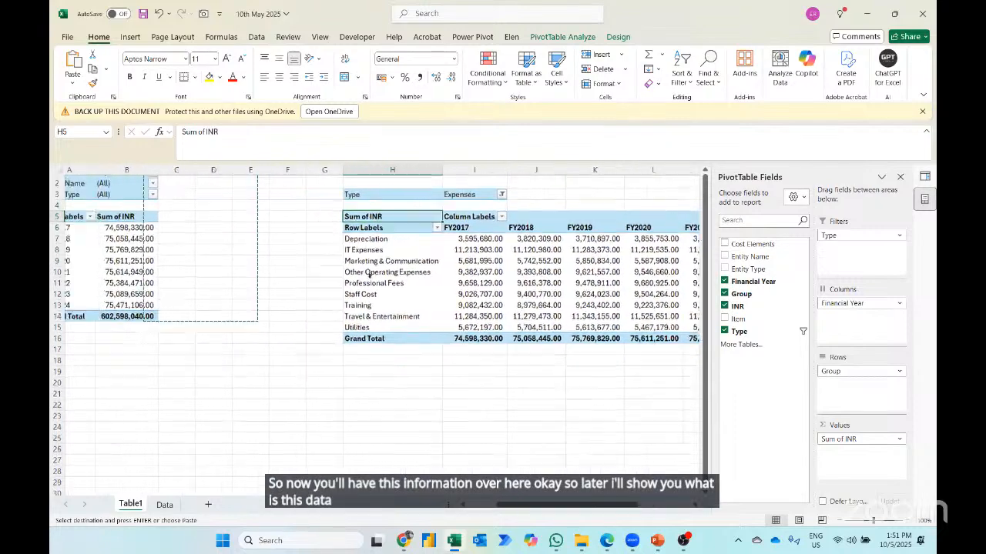
scroll(370, 275, left, 1)
key(Escape)
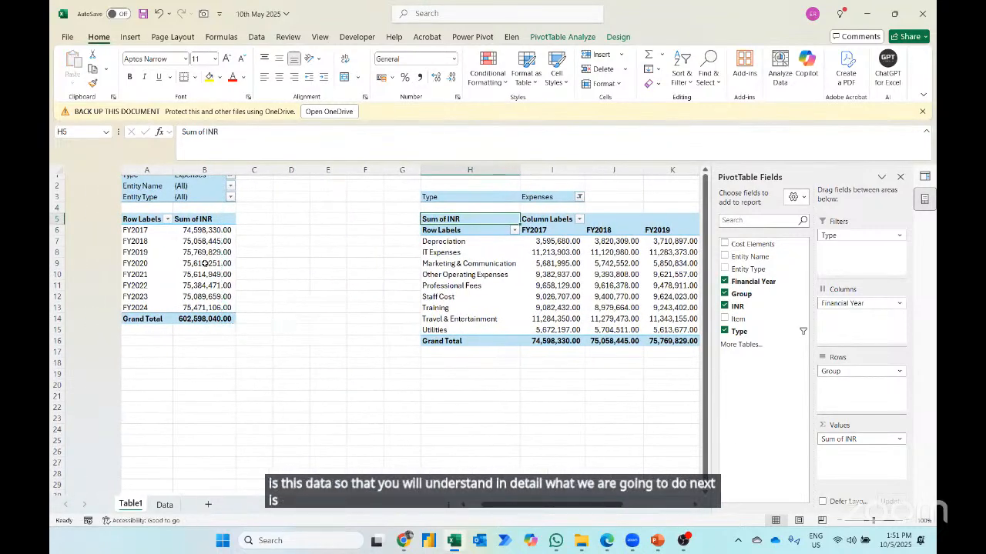
scroll(204, 264, left, 2)
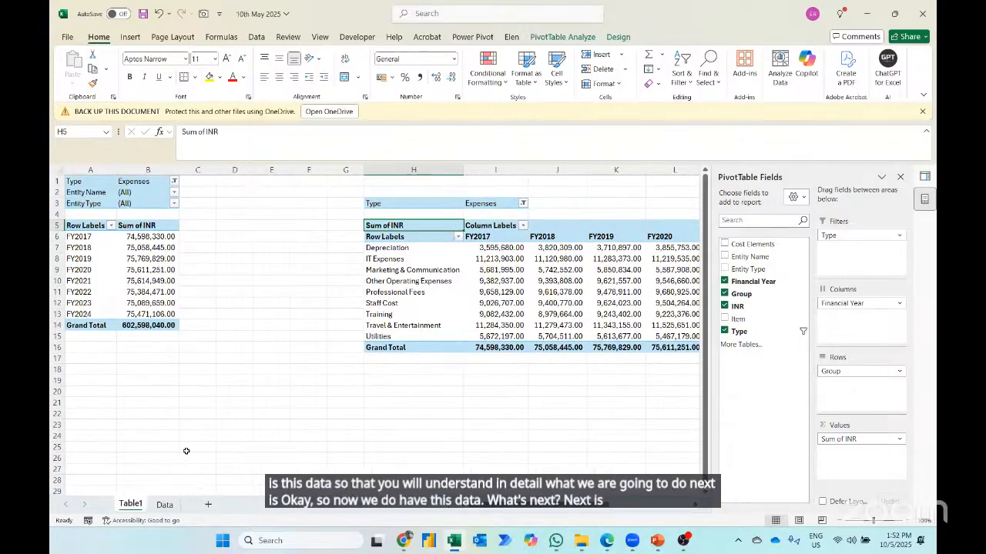
- Insert a new blank worksheet for the dashboard and close the Queries & Connections pane
key(shift+F11)
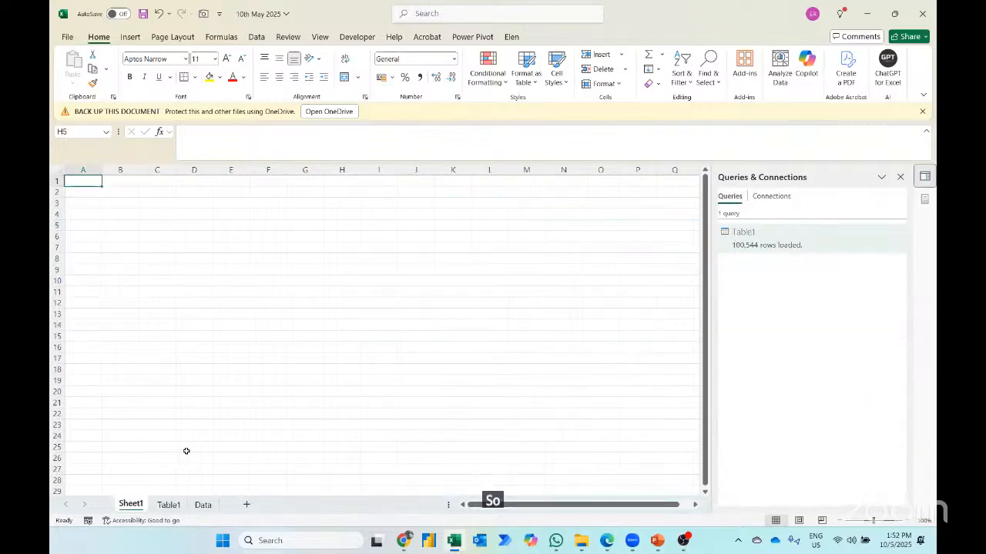
click(901, 178)
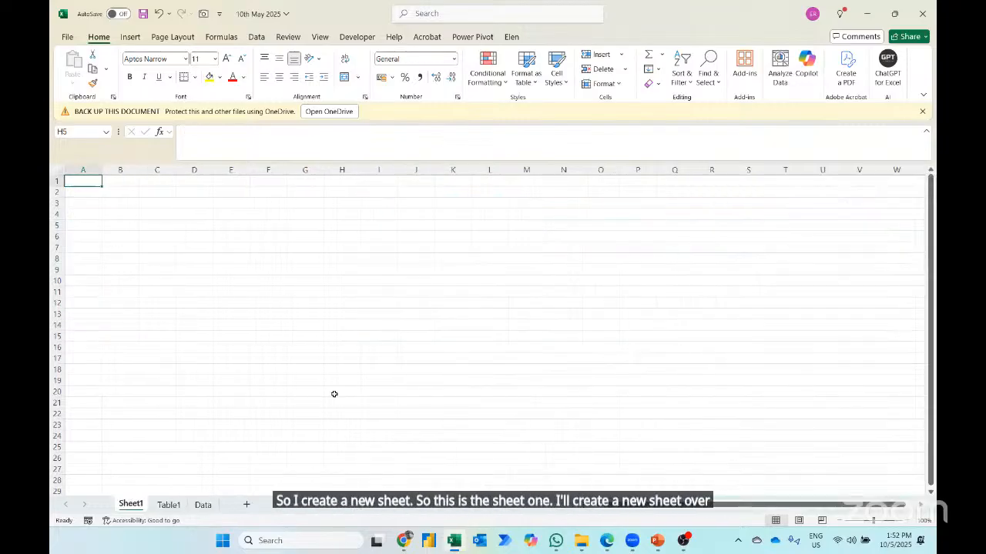
- Insert a clustered column PivotChart based on the yearly expenses PivotTable in columns A and B of Table1
click(165, 505)
click(150, 240)
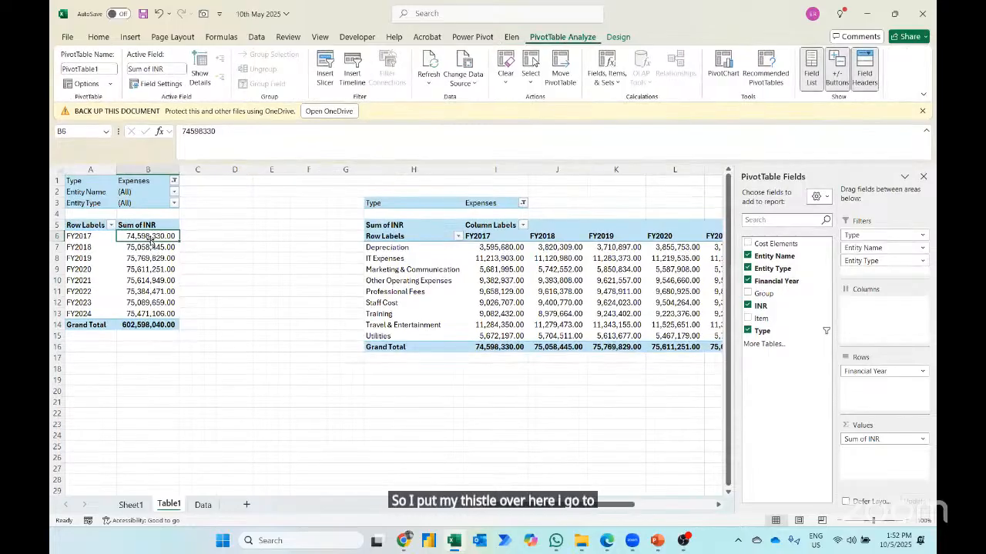
click(728, 77)
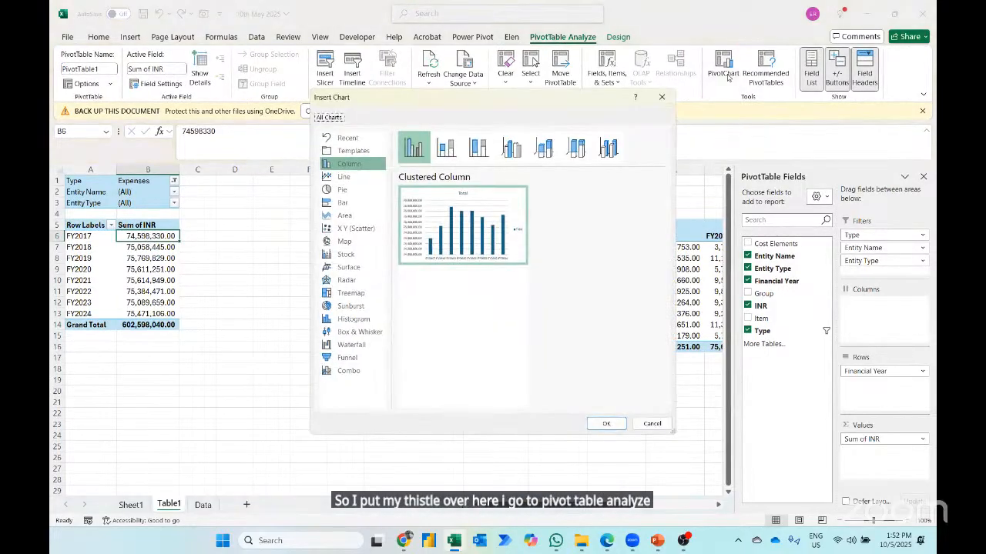
click(606, 425)
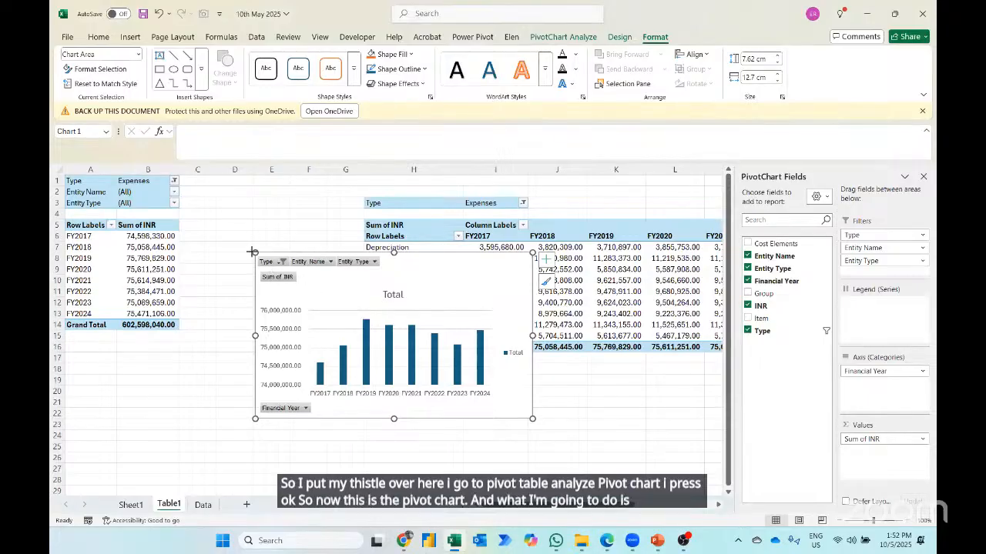
- Enlarge the PivotChart to about 16.6 cm wide and 7.8 cm high, and hide all its field buttons
drag(255, 253, 170, 249)
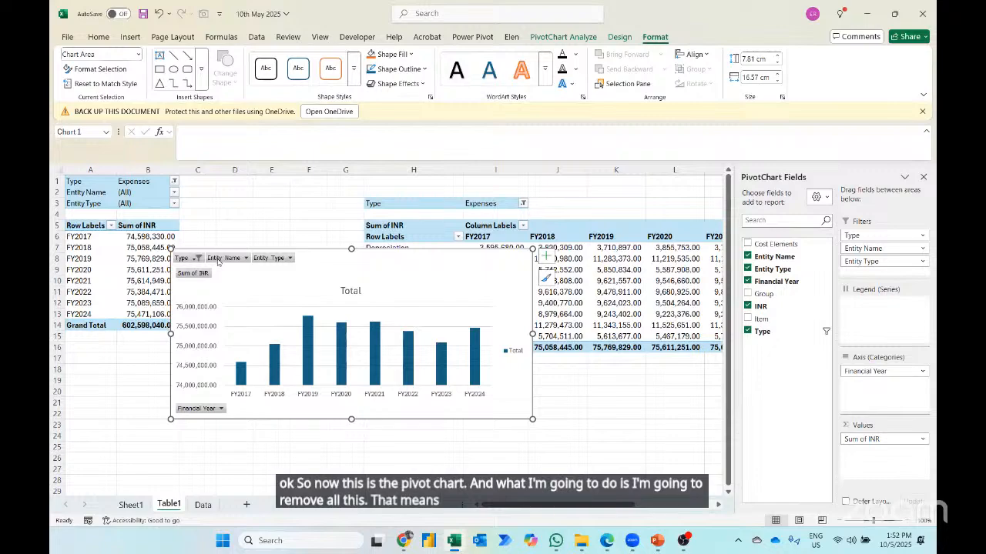
right_click(218, 260)
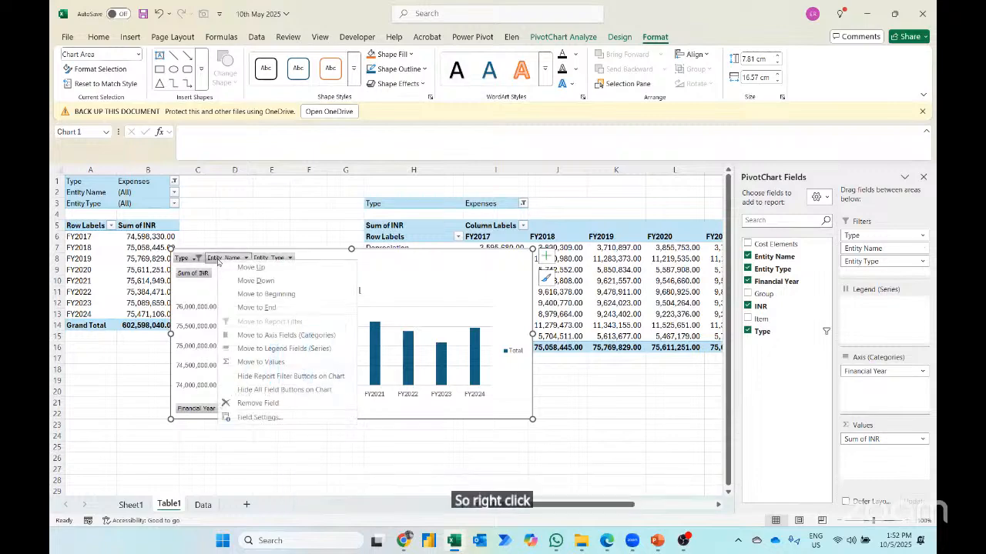
click(248, 391)
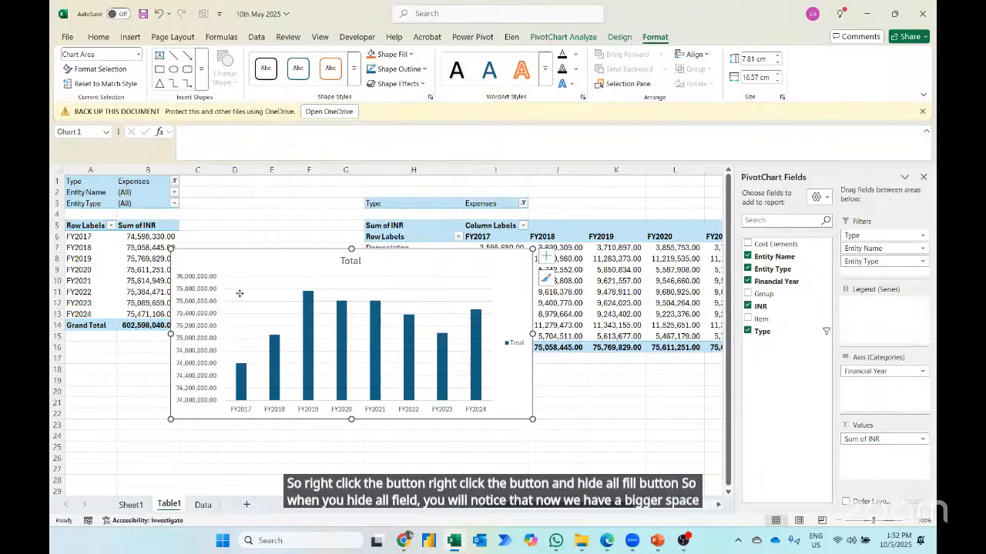
- Move the PivotChart over columns A to H, starting around row 10, so it clears most of the second PivotTable
drag(265, 262, 186, 330)
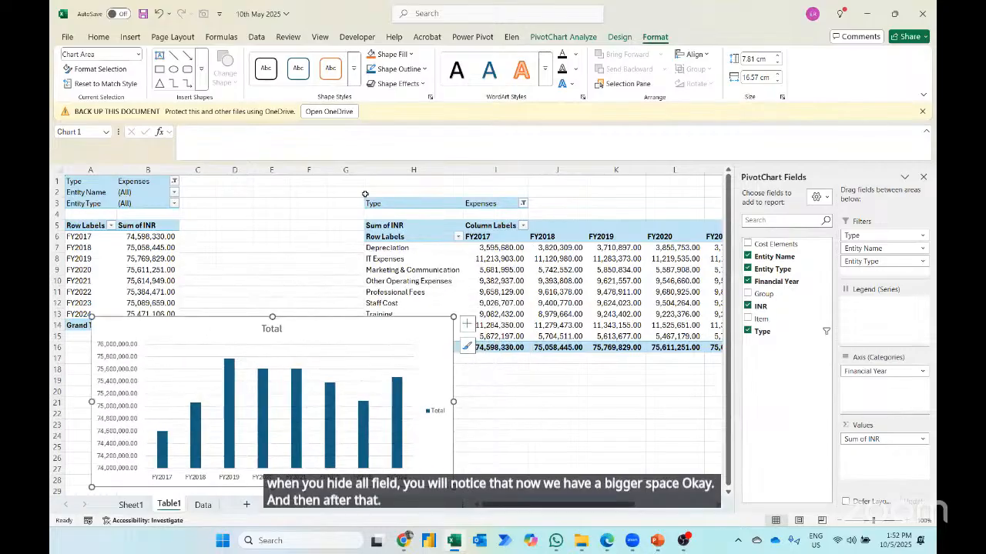
click(423, 330)
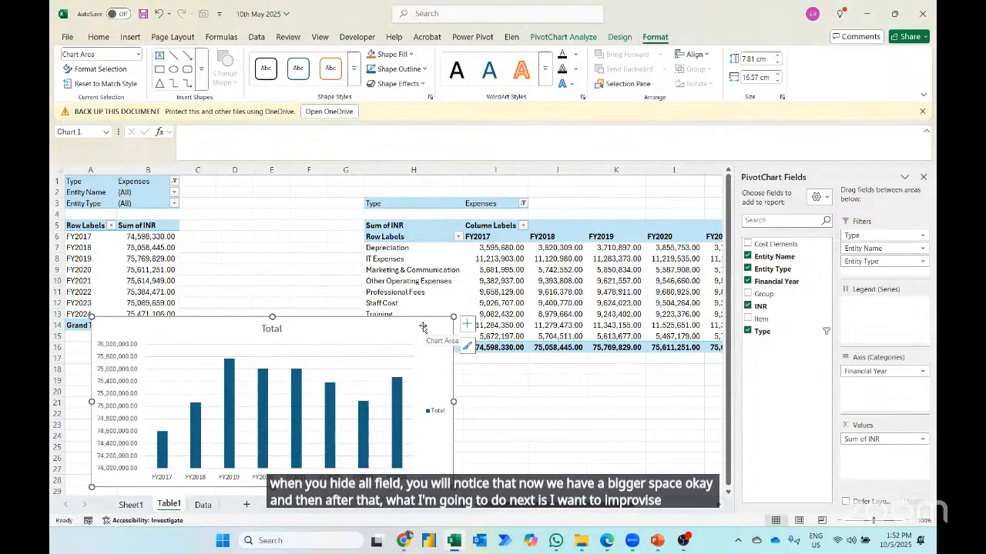
drag(423, 331, 428, 295)
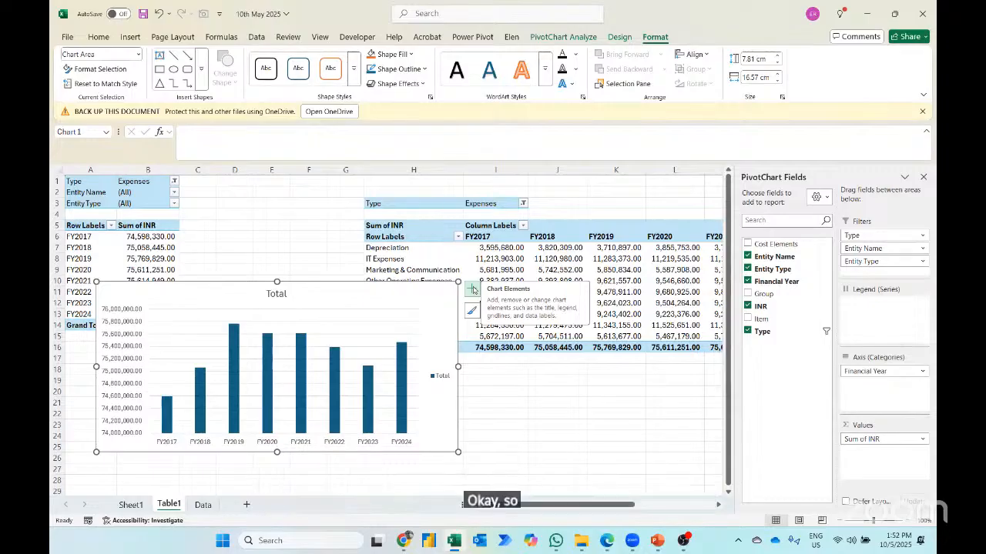
- Remove the legend and gridlines from the PivotChart and show data labels on its columns
click(473, 290)
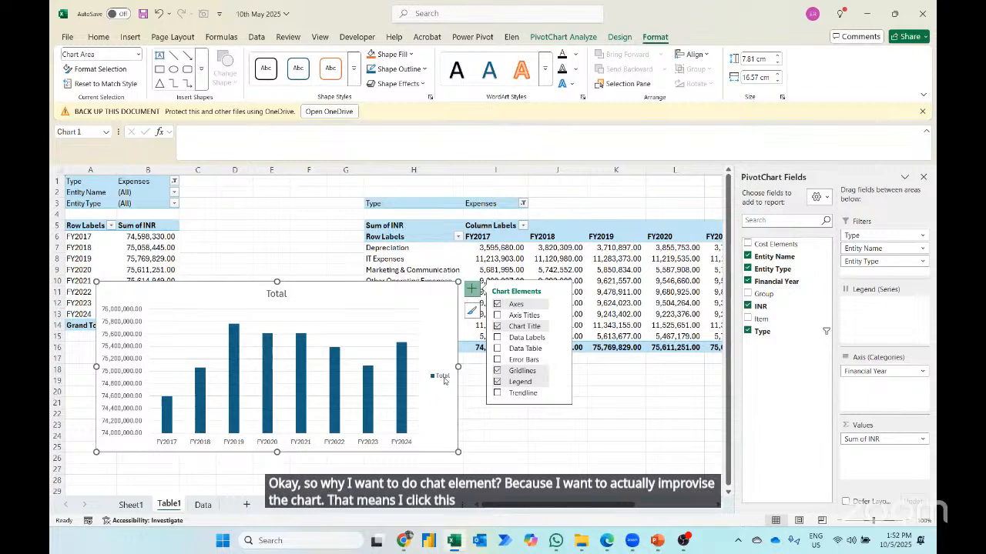
click(497, 382)
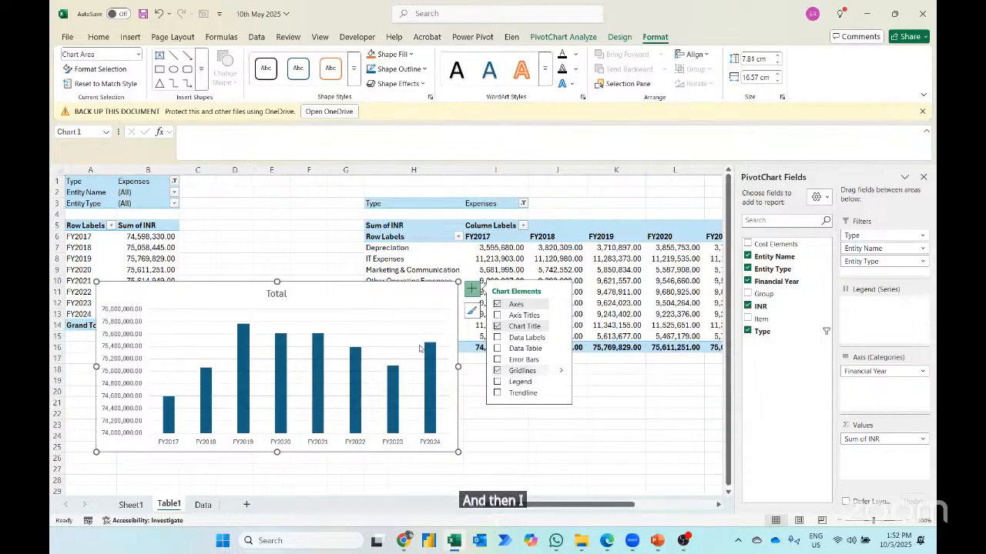
click(497, 370)
click(496, 338)
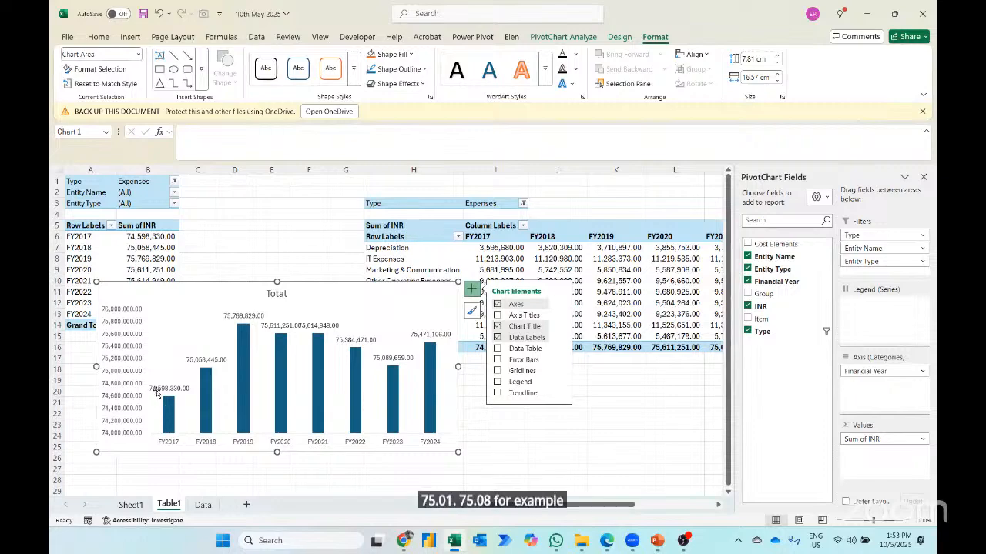
- Format the PivotChart's vertical axis to use Millions as its display units
click(136, 373)
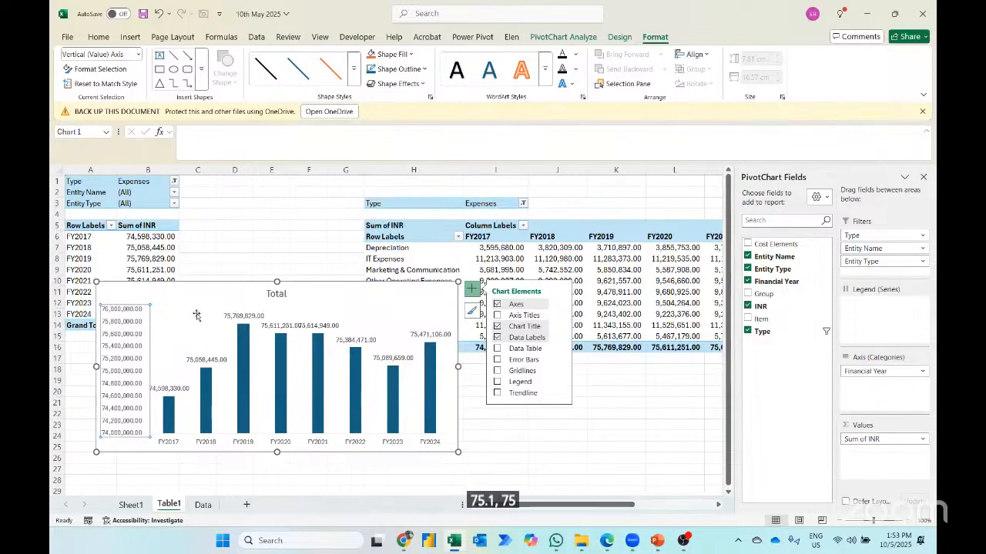
right_click(128, 310)
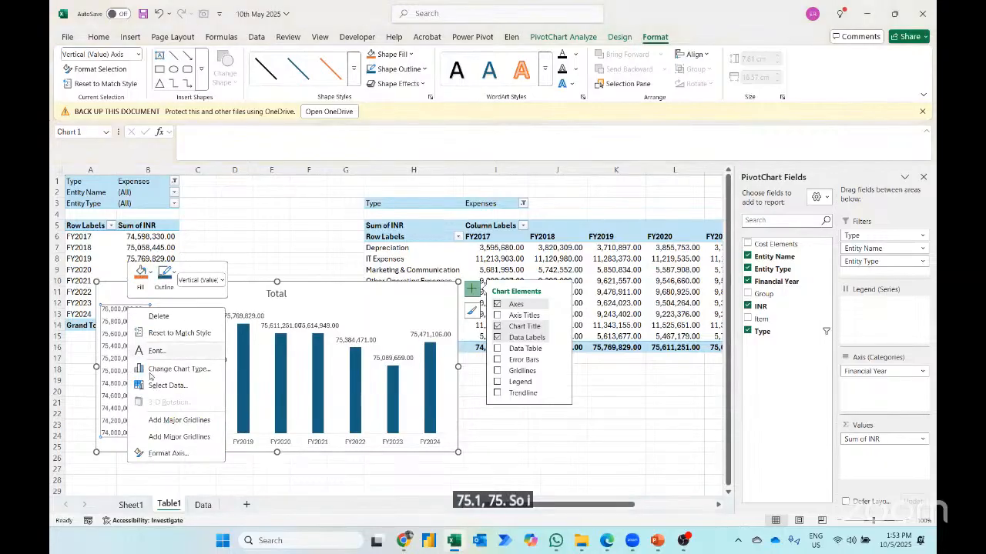
click(168, 454)
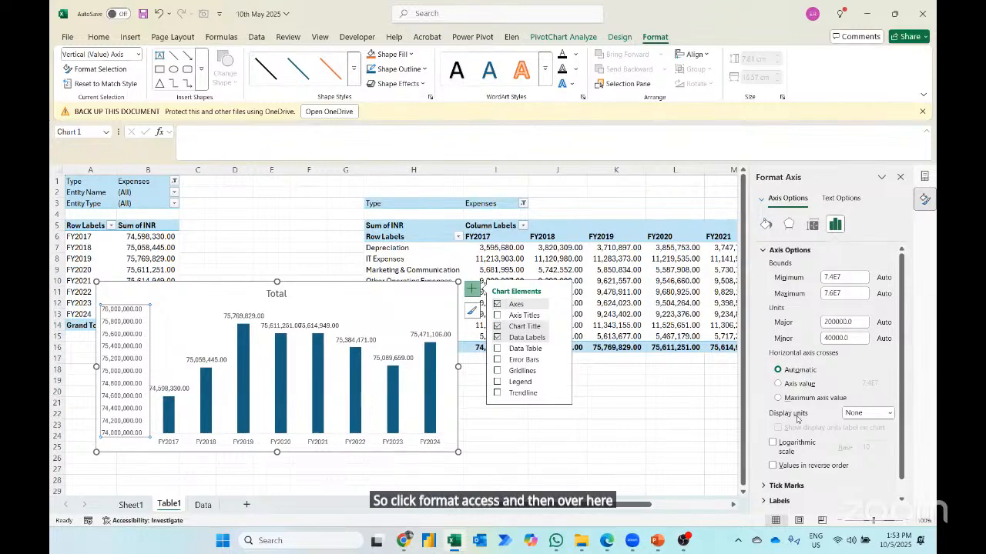
click(890, 414)
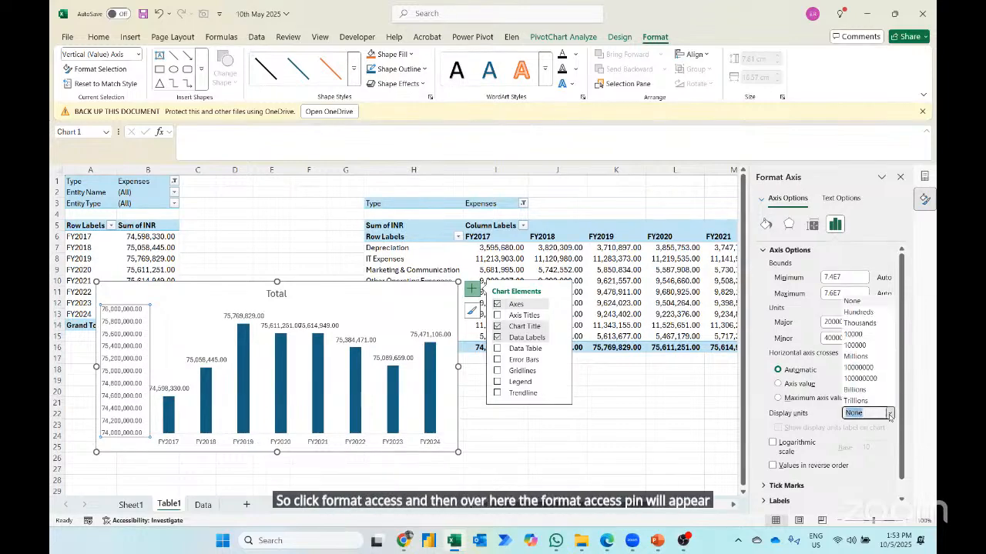
click(856, 357)
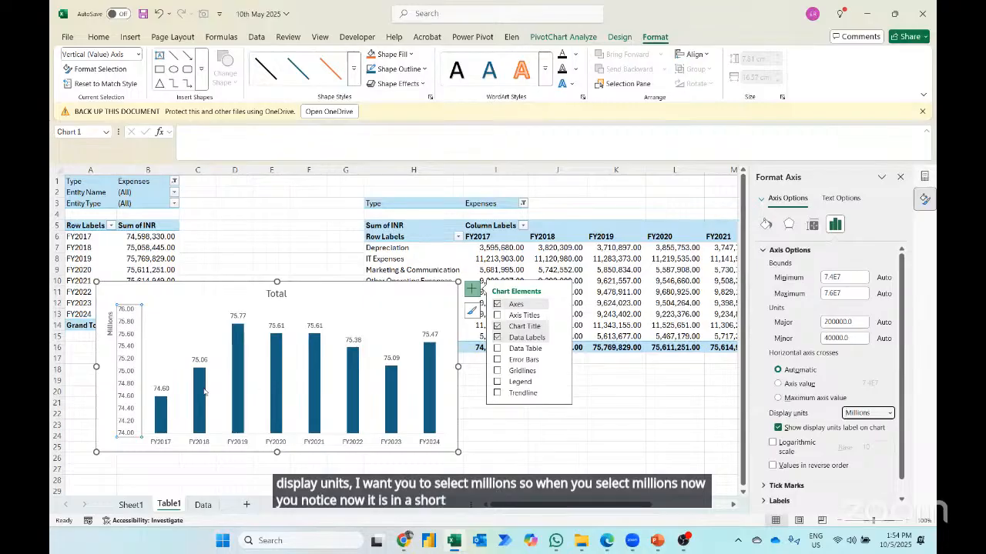
- Switch the vertical axis display units to None and back to Millions, leaving the units label off the chart
click(890, 415)
click(866, 301)
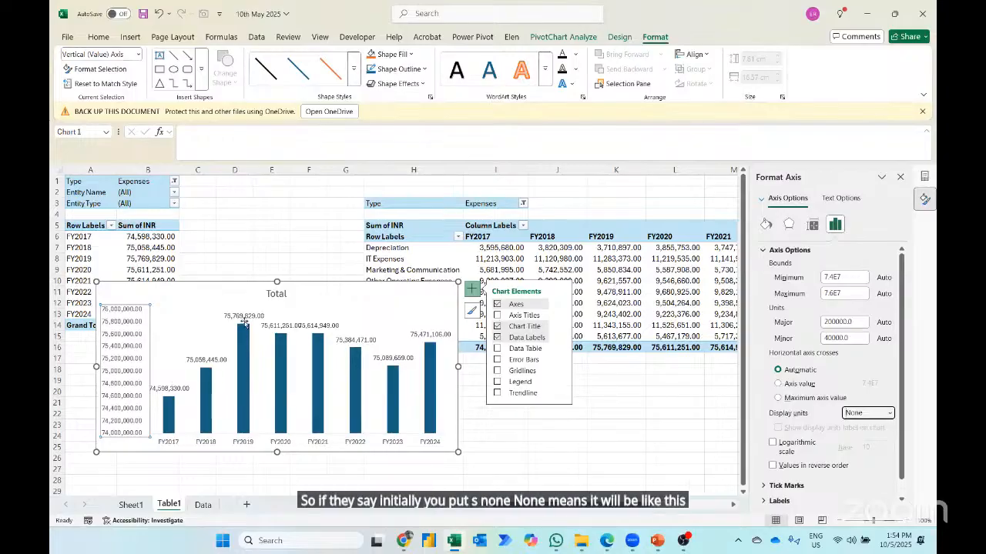
click(891, 413)
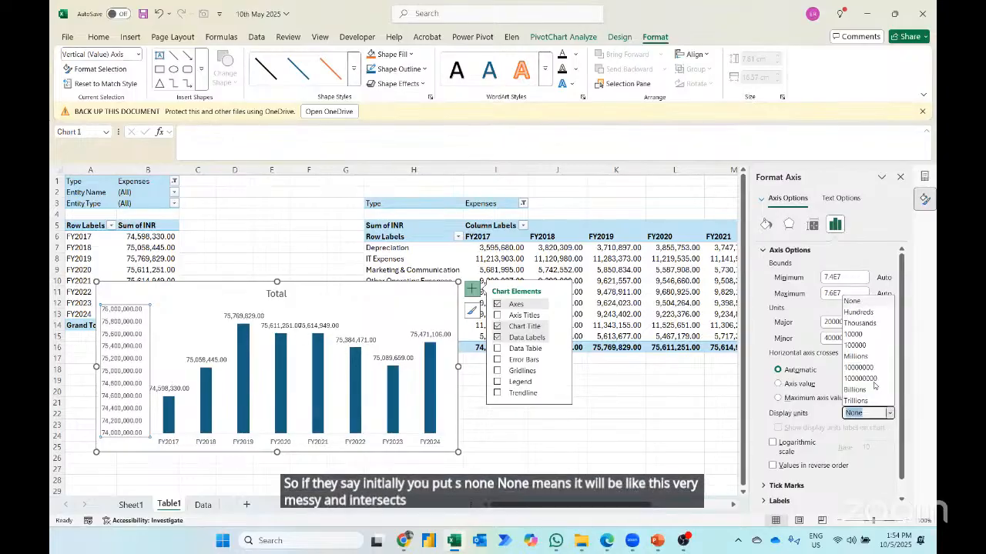
click(858, 356)
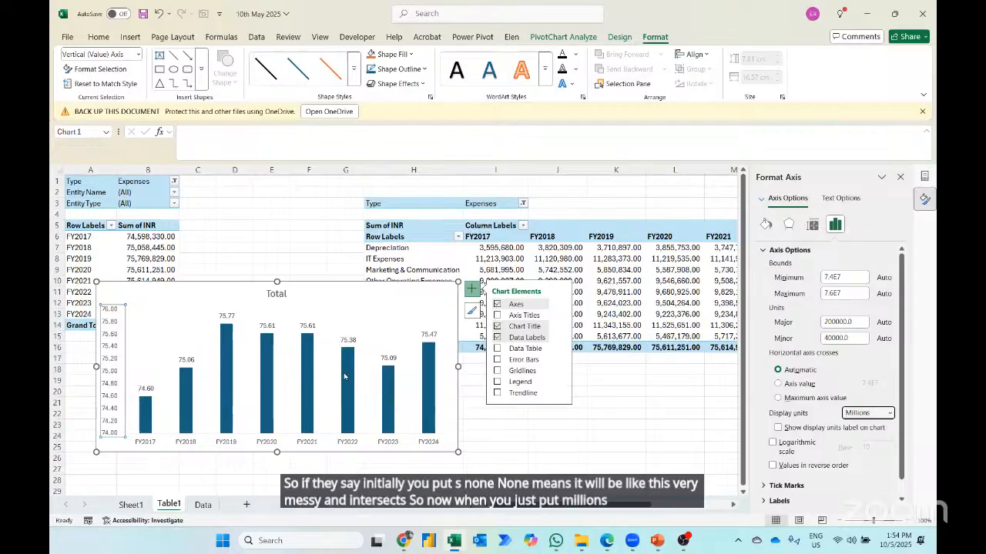
- Cut the finished PivotChart from Table1 and paste it into Sheet1 at cell D4
click(120, 288)
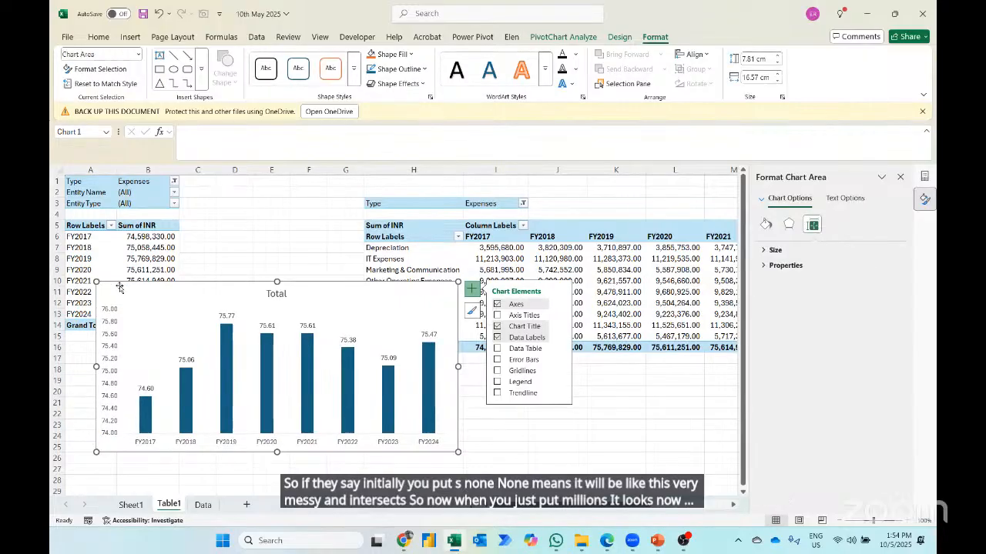
key(ctrl+x)
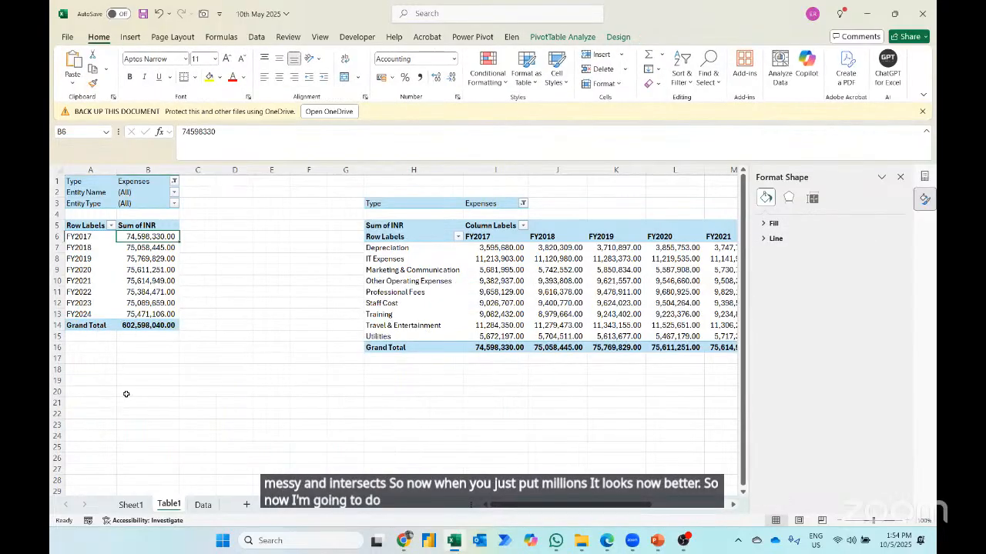
click(131, 505)
click(194, 218)
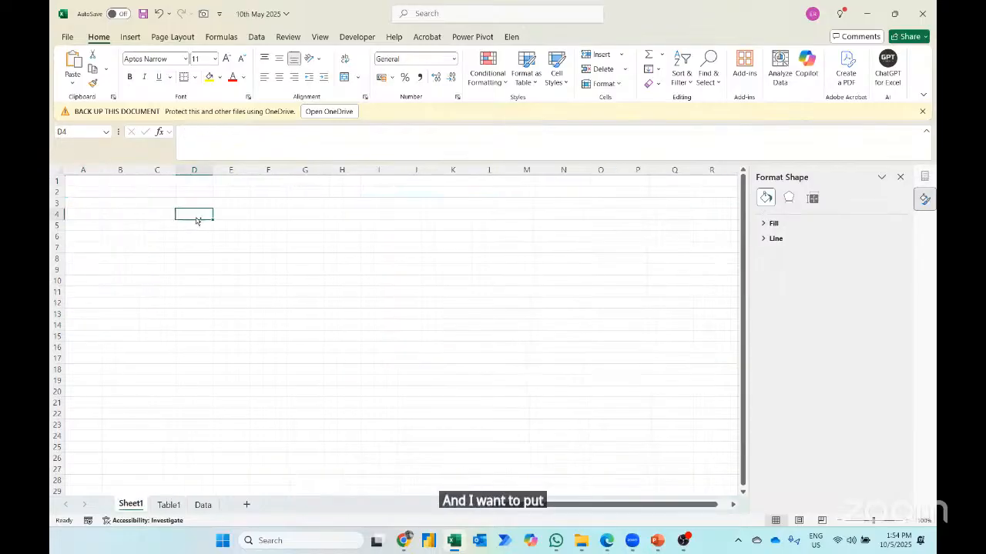
key(ctrl+v)
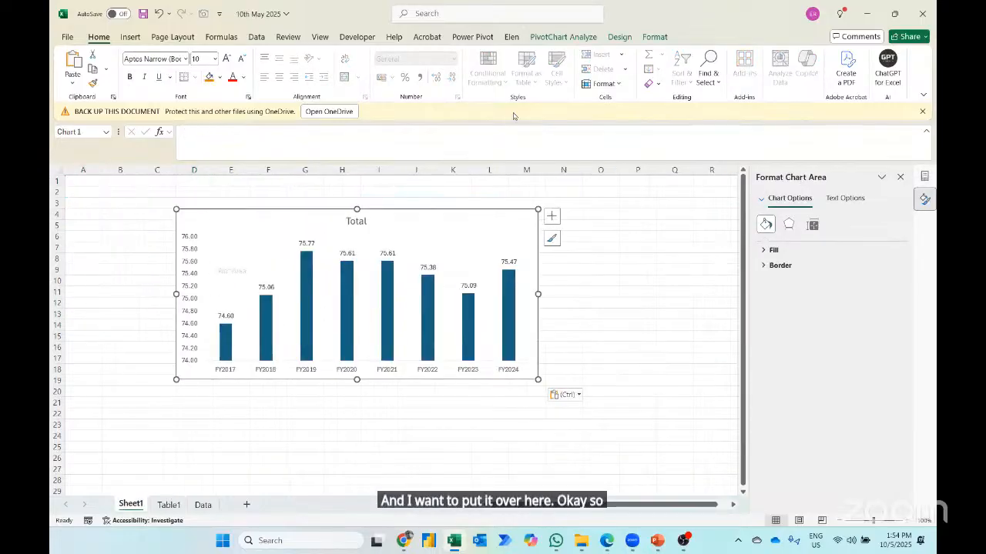
- Insert slicers for Entity Name and Entity Type linked to the PivotChart on Sheet1
click(563, 37)
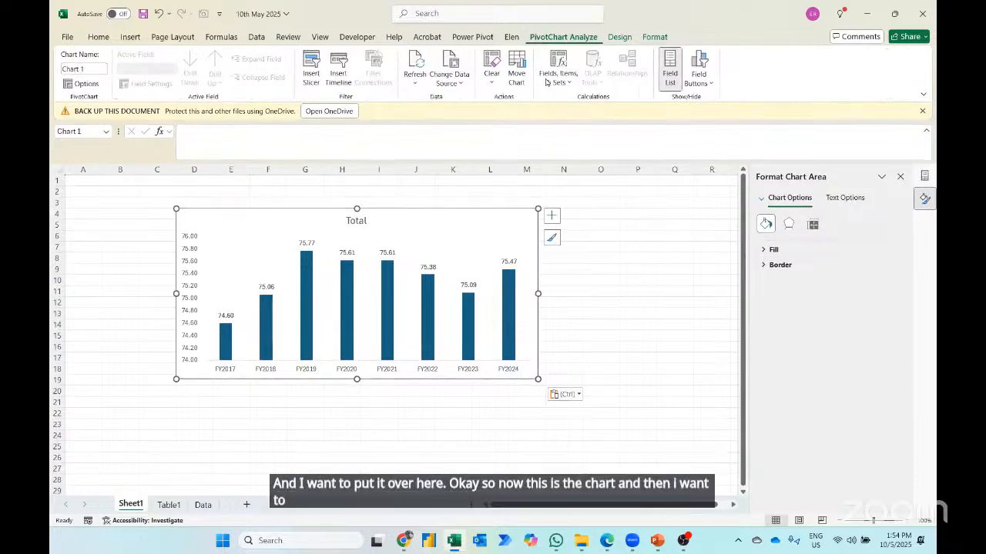
click(311, 77)
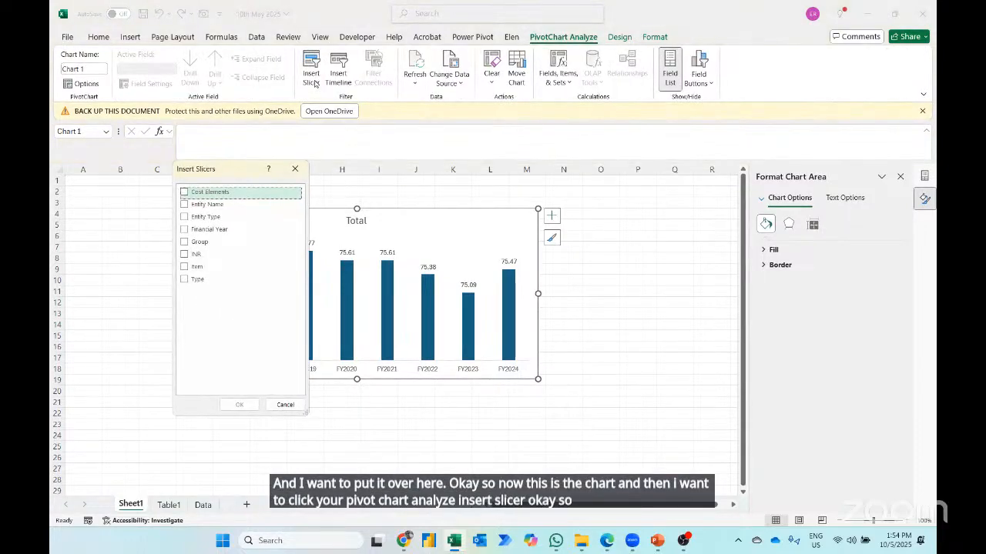
click(183, 205)
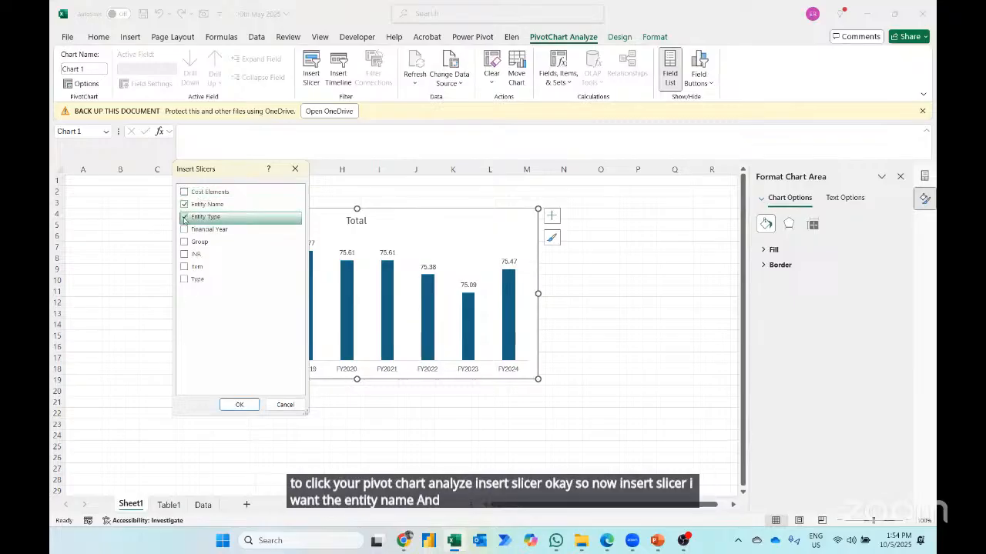
click(184, 219)
click(236, 406)
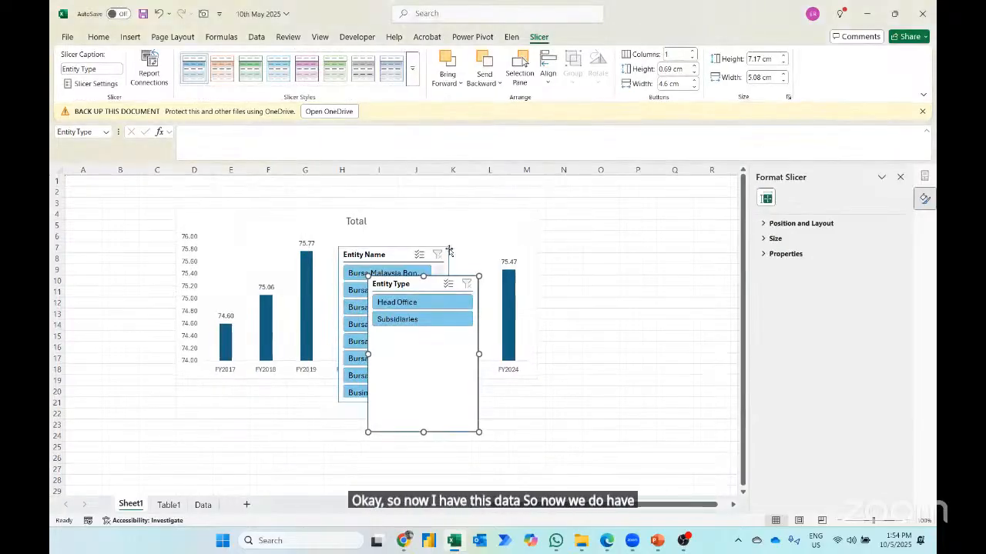
- Test the Entity Type slicer by filtering to Head Office and to Subsidiaries, and clear its filter
click(403, 303)
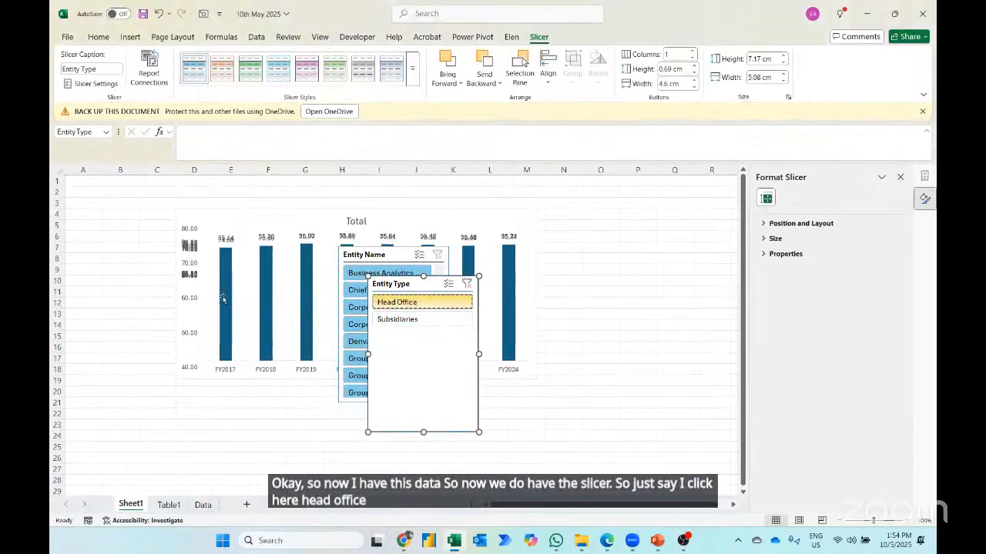
click(429, 320)
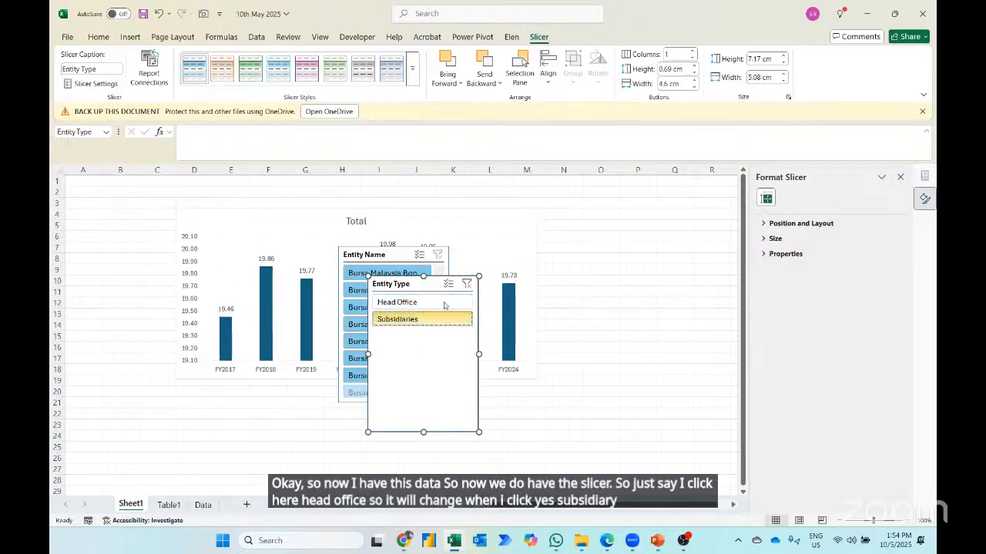
click(467, 284)
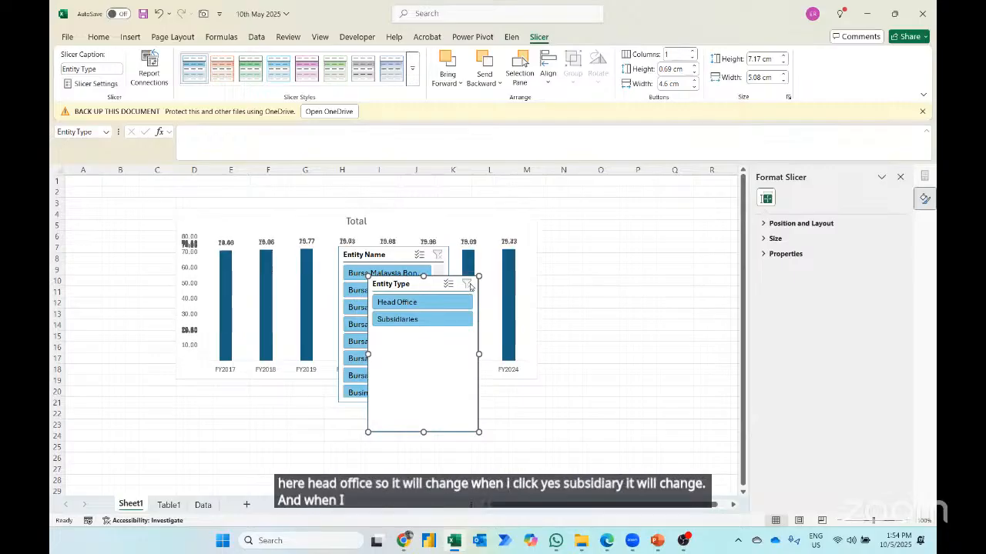
- Move both slicers beside the chart over columns A to C, with Entity Type at row 3 and Entity Name lower down
drag(429, 283, 62, 210)
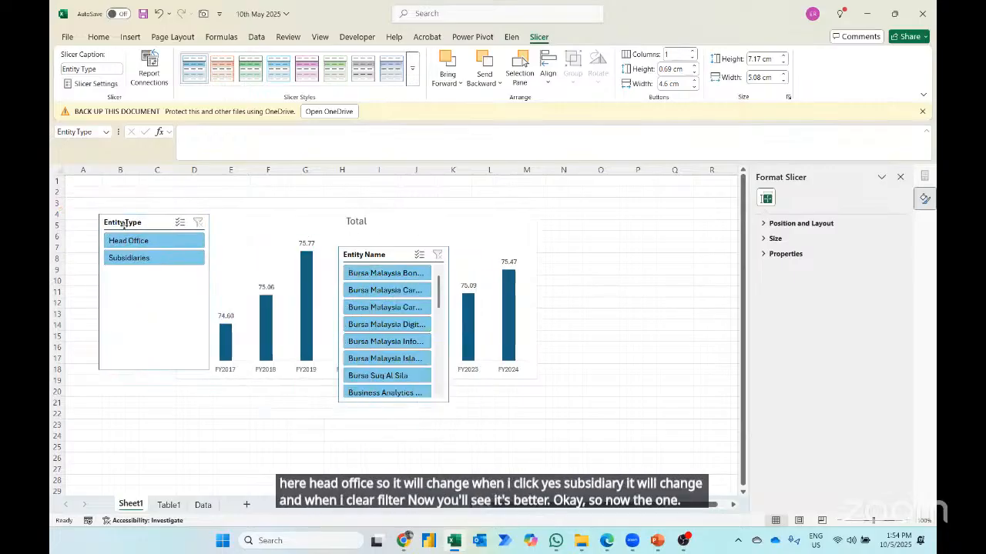
drag(392, 256, 121, 333)
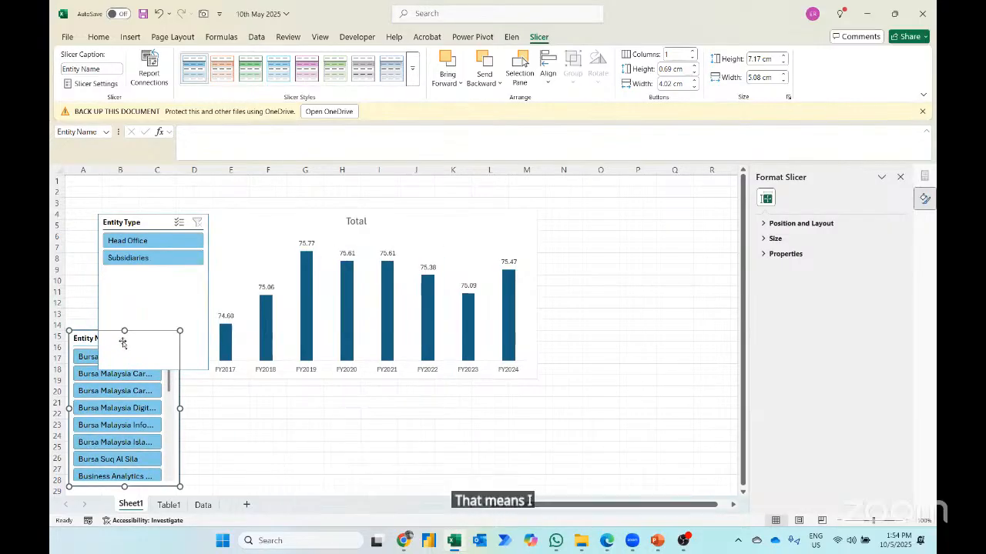
drag(149, 221, 106, 212)
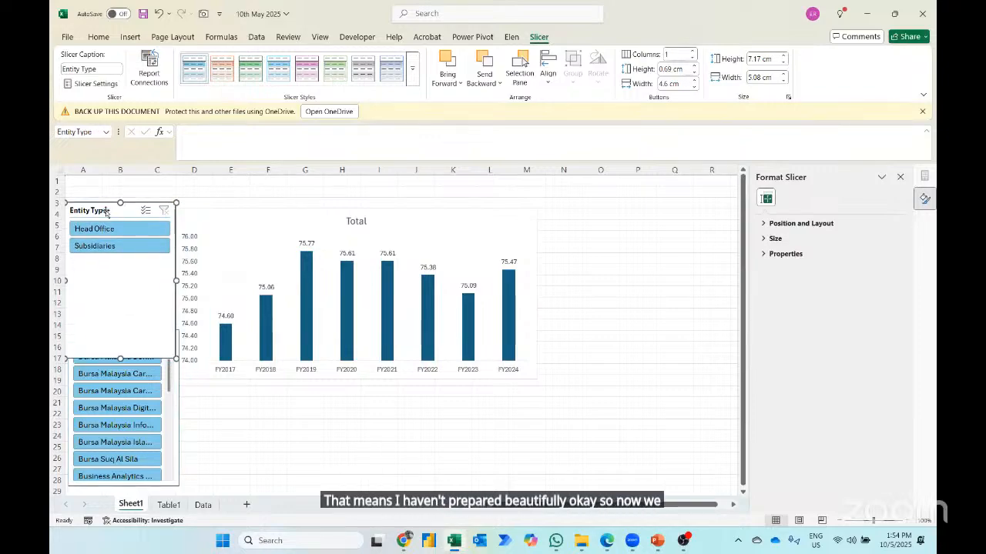
- Enter the note "Show the performance from FY2017 to FY2024" in cell A17 of Table1, below the yearly expenses PivotTable
click(169, 504)
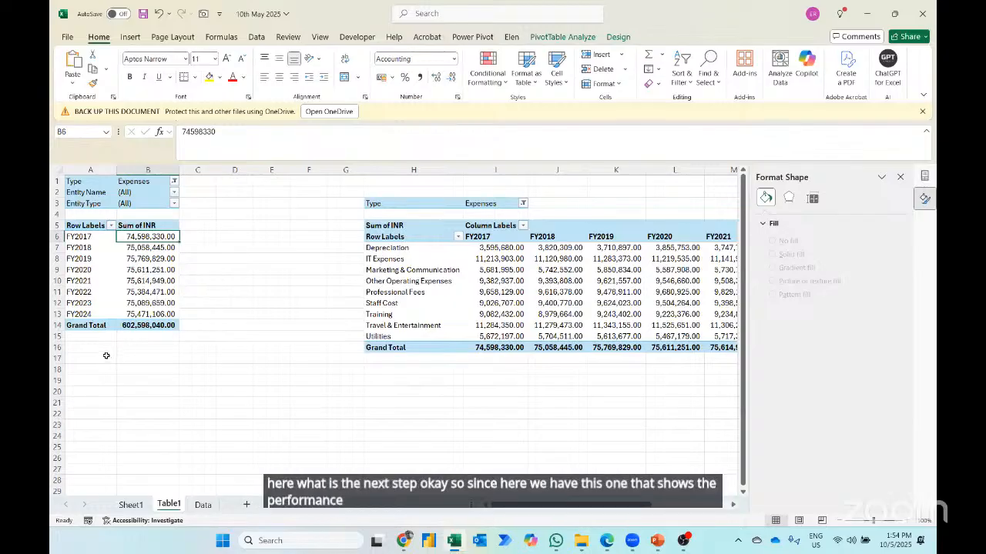
click(107, 356)
text(SHOW)
key(BackSpace)
key(BackSpace)
key(BackSpace)
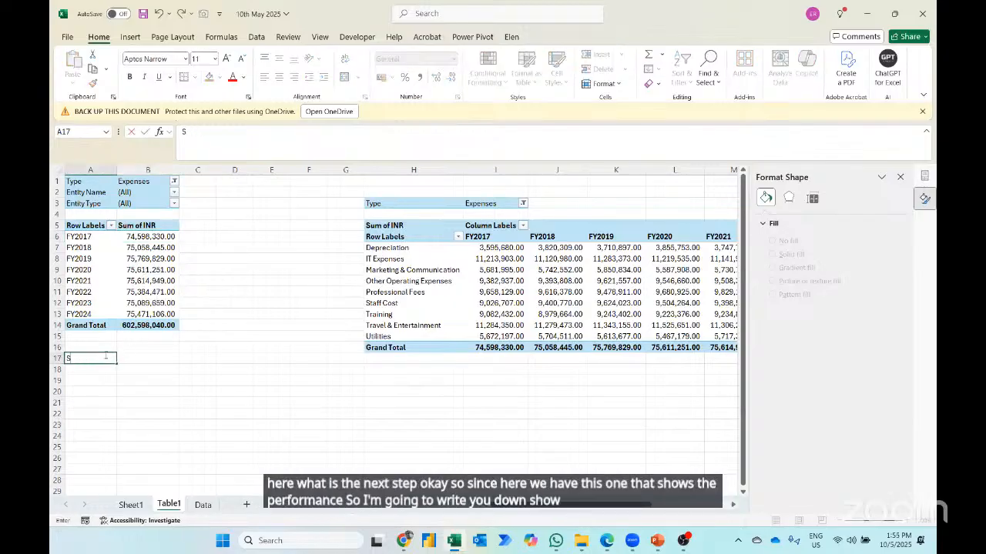
text(how th)
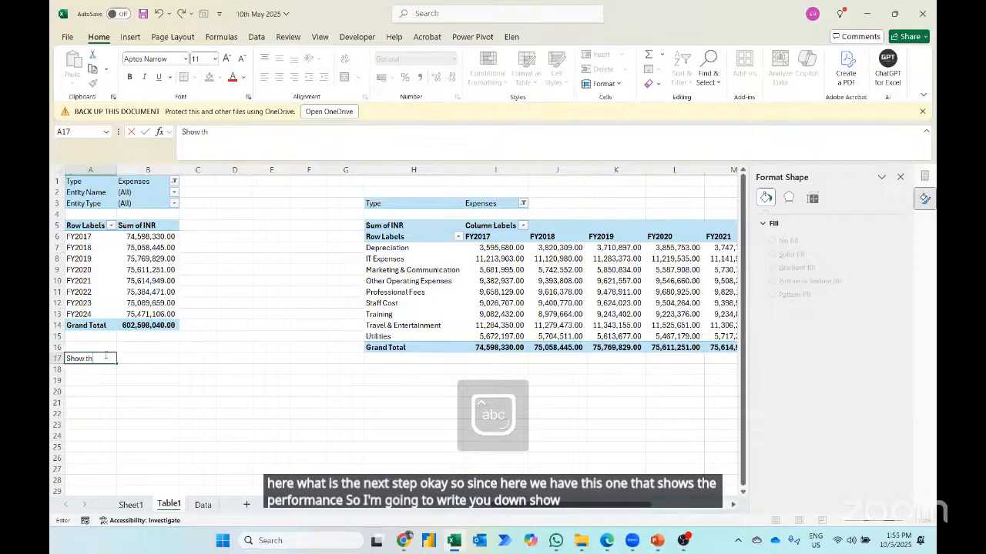
text(e perfor)
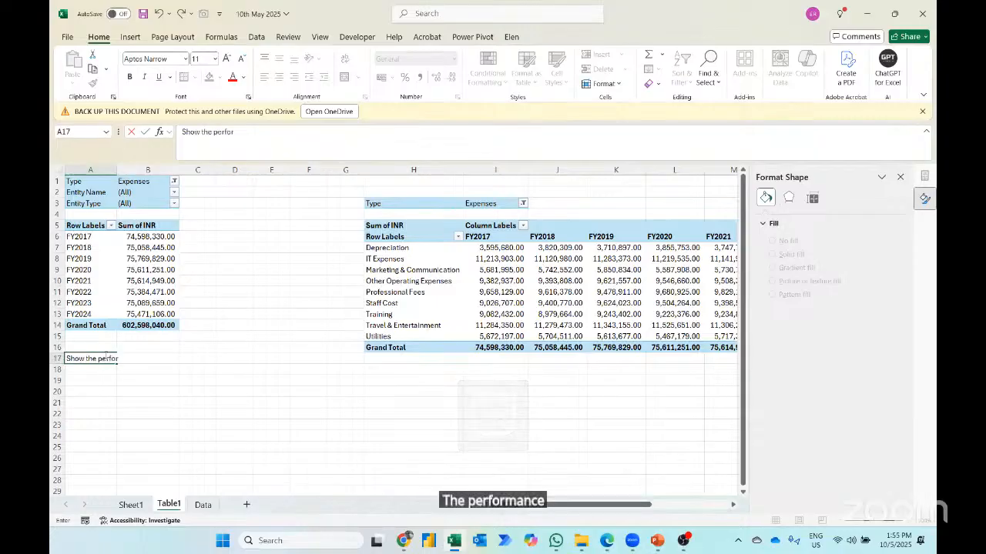
text(mance from)
key(Caps_Lock)
text(FY)
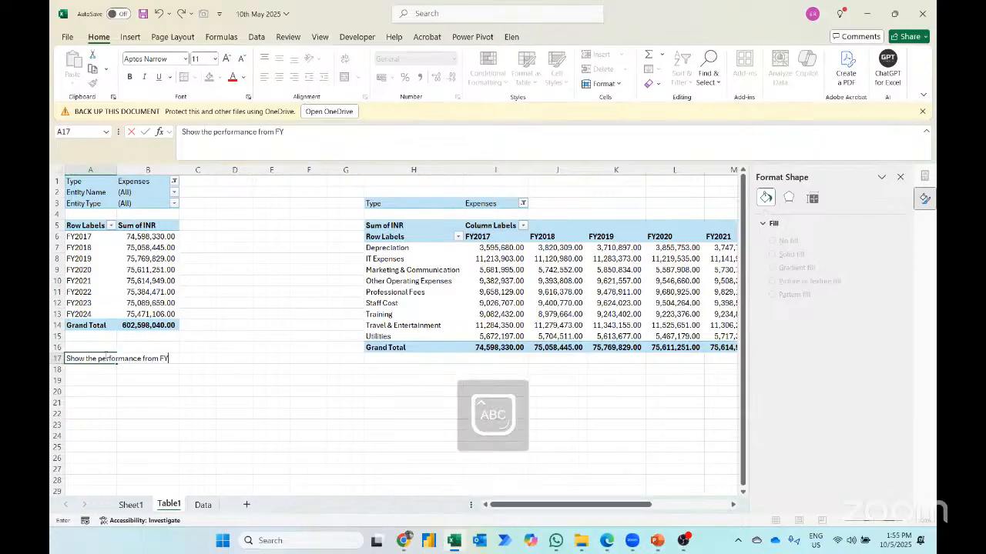
text(2017)
key(Caps_Lock)
text(to FY)
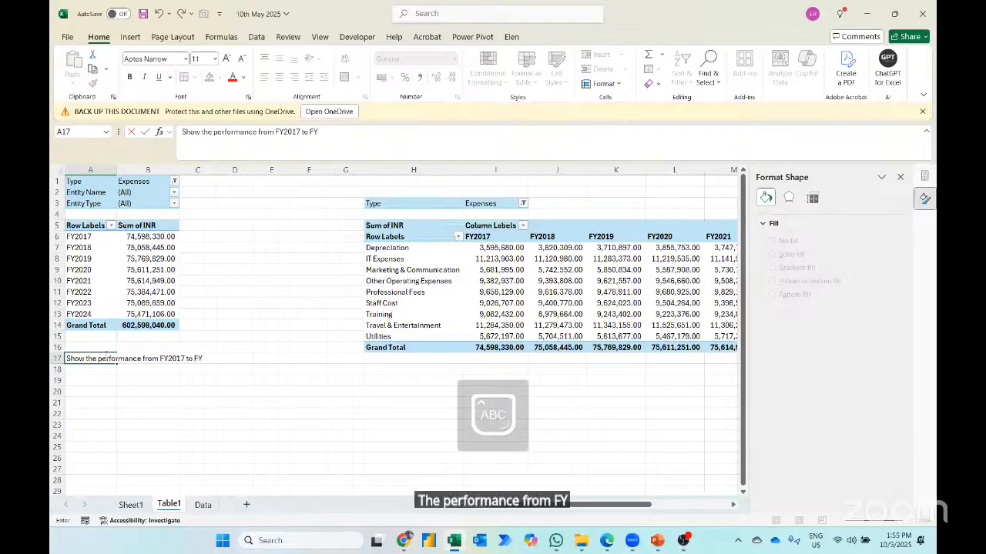
text(2024)
key(Return)
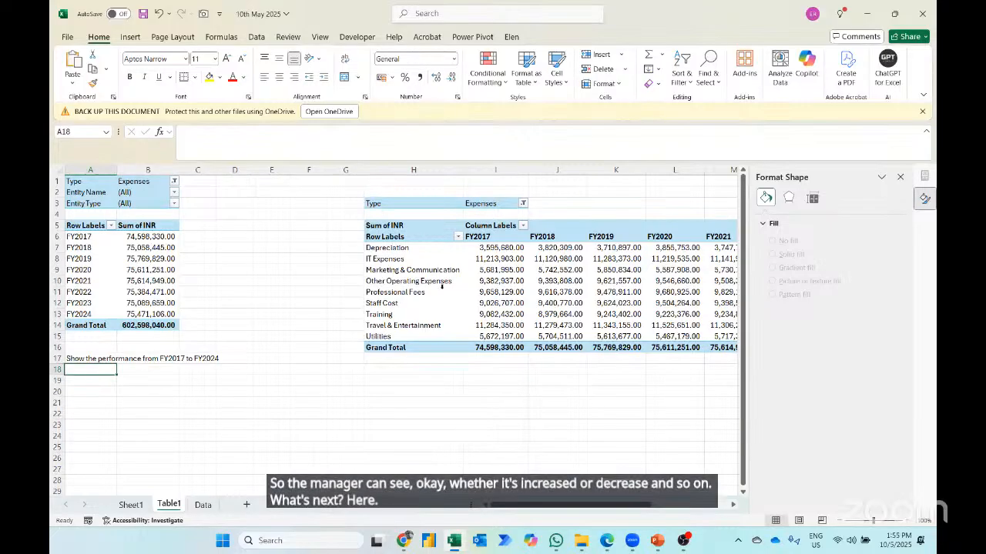
- Enter 1,000,000.00 in cell I1 above the expense category PivotTable, formatted with thousands separators and two decimals
scroll(441, 285, right, 2)
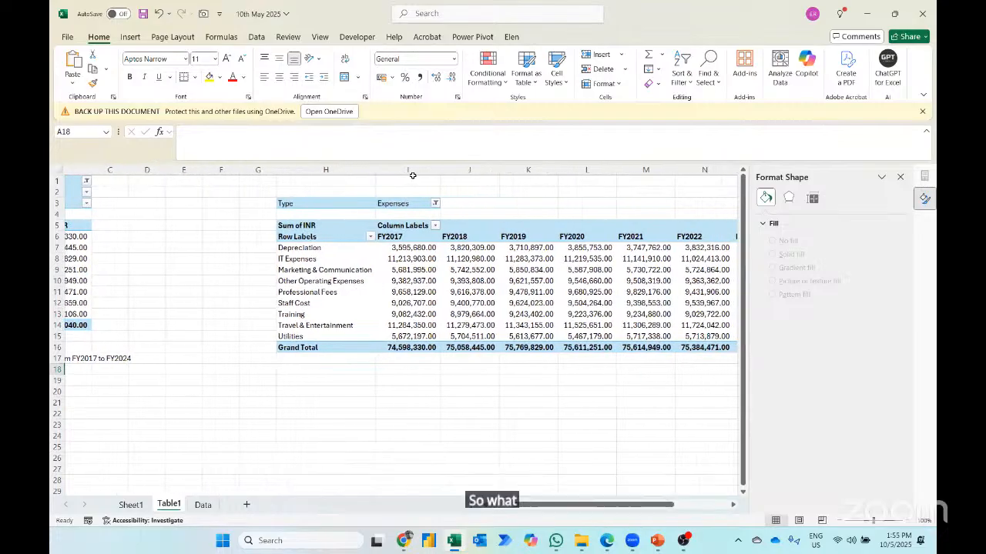
click(413, 179)
text(10000)
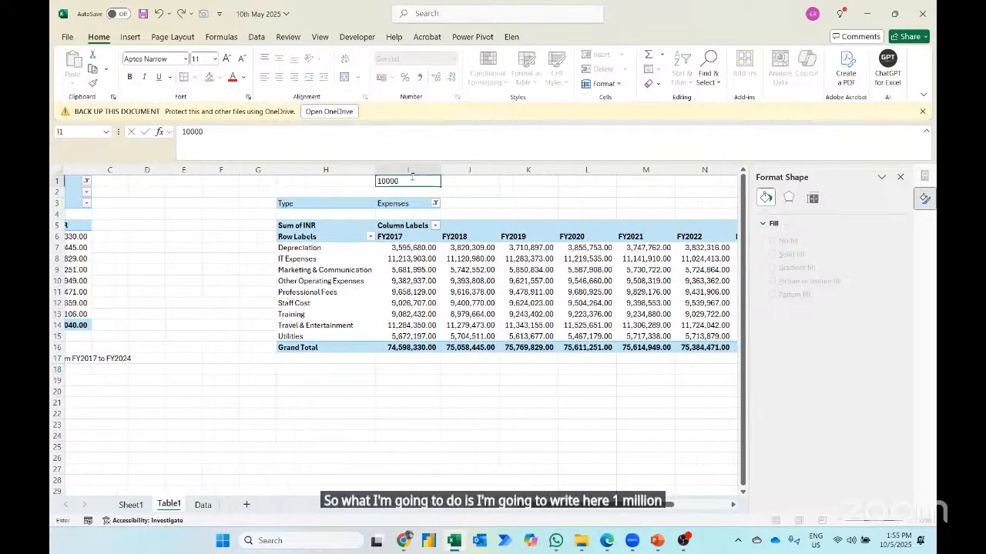
text(0)
key(ctrl+Return)
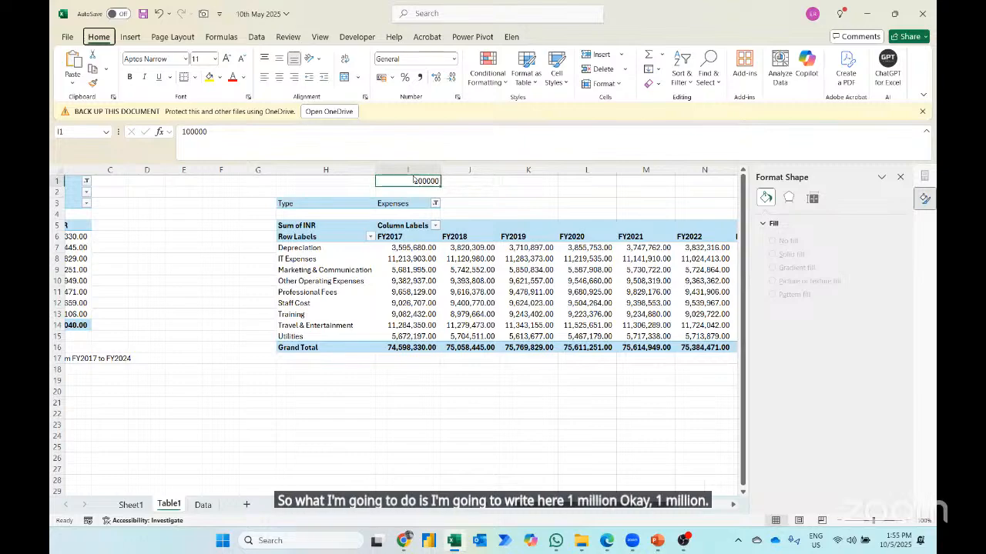
text(1,000,000.00)
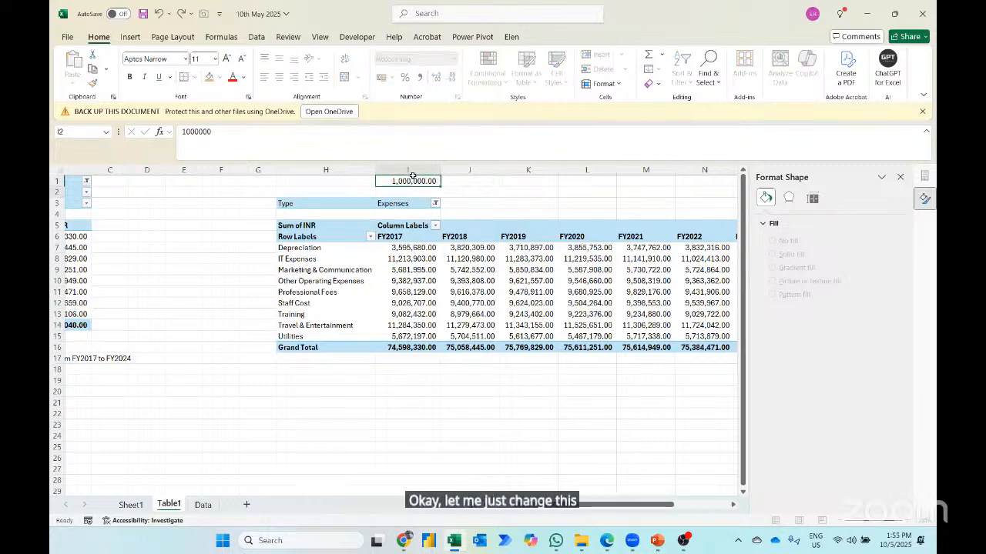
key(Return)
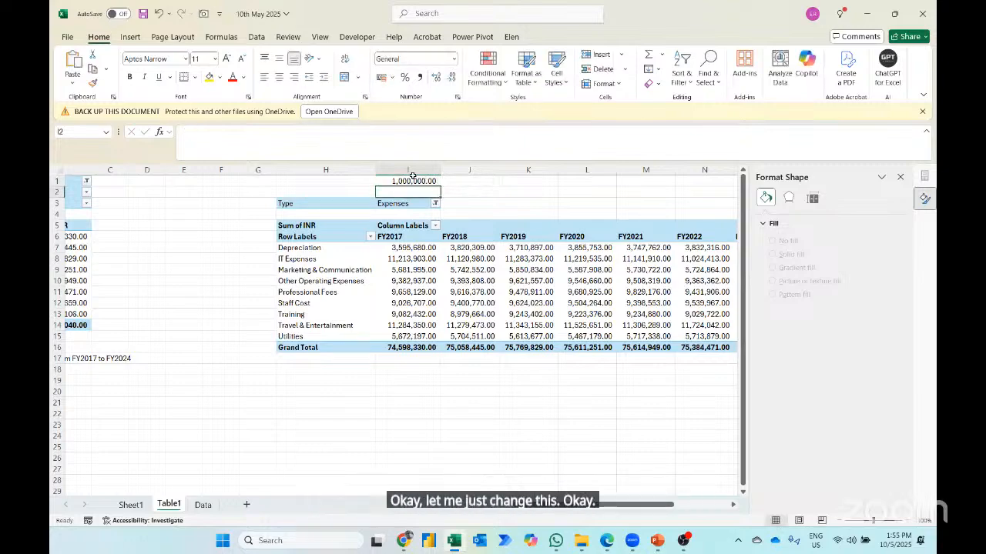
- Link cell I19 below the category PivotTable to its FY2017 column heading with =I6
click(349, 393)
key(Up)
key(Right)
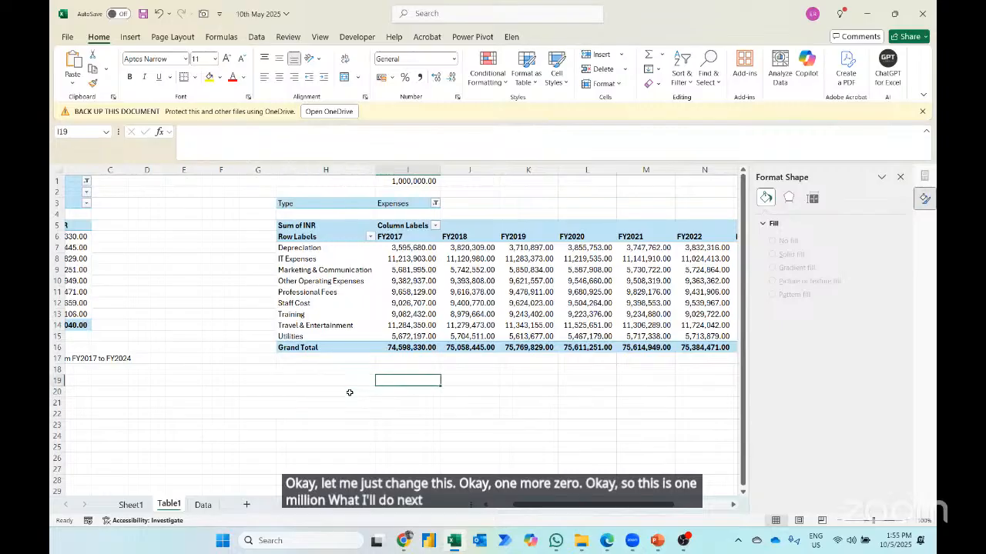
text(=)
click(401, 237)
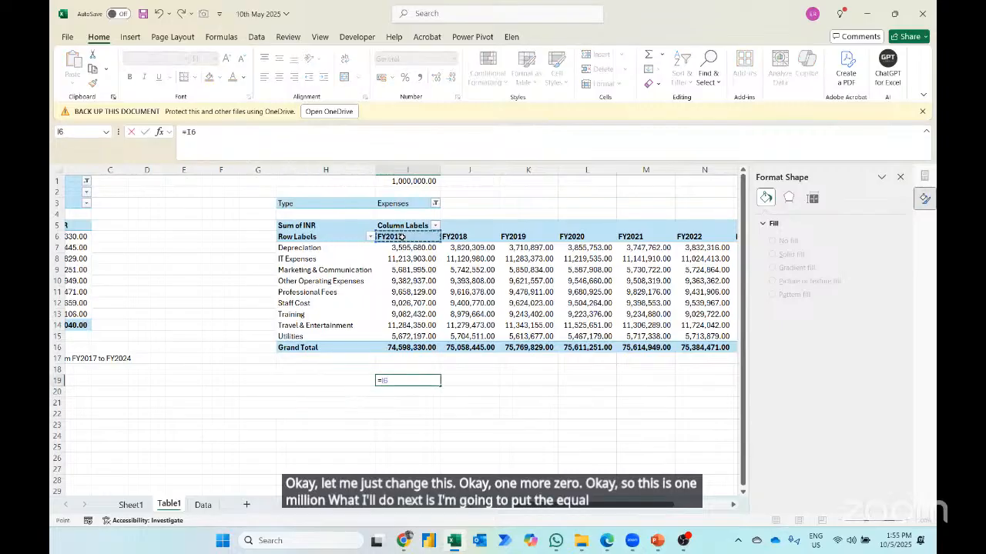
key(Return)
key(Up)
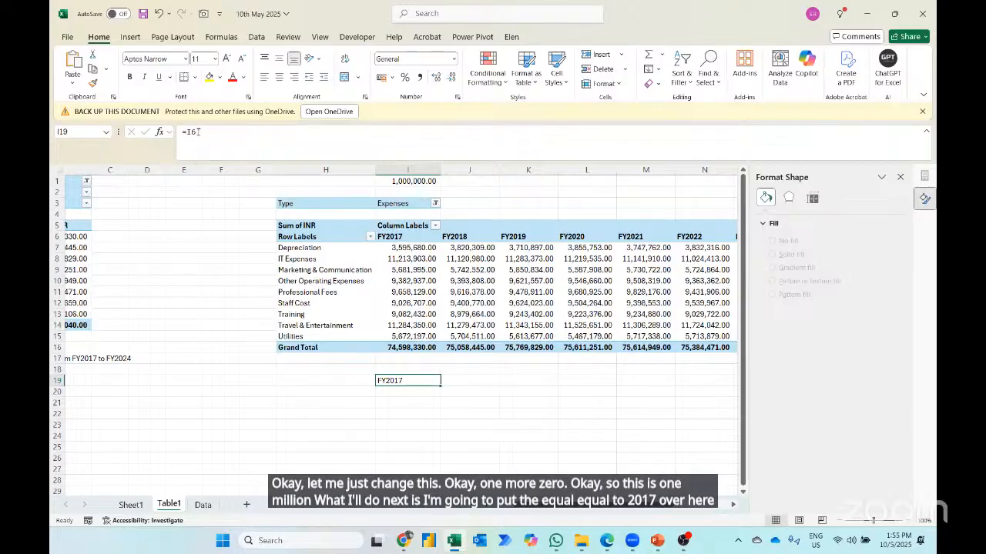
- Extend the heading formula in I19 to =I6&" millions"
click(199, 132)
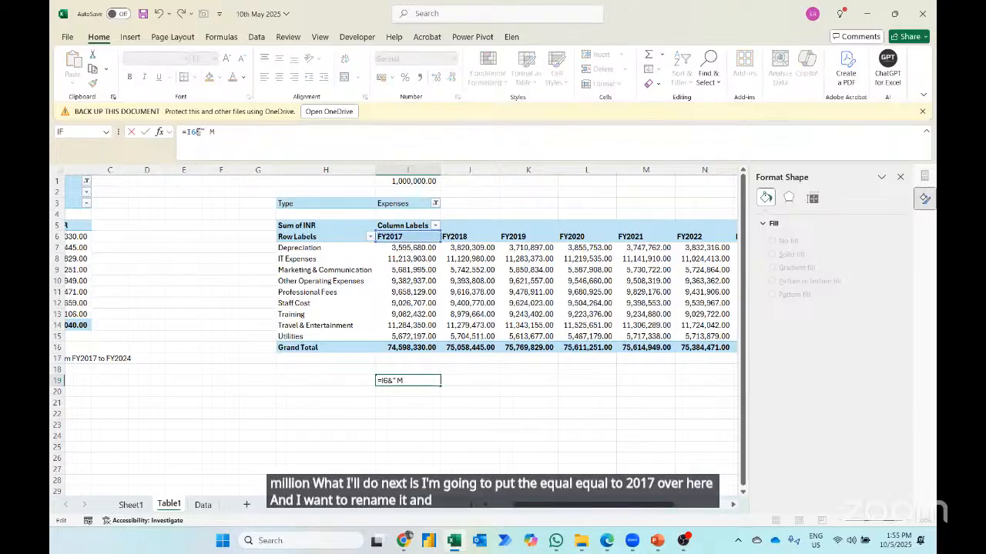
text(mi)
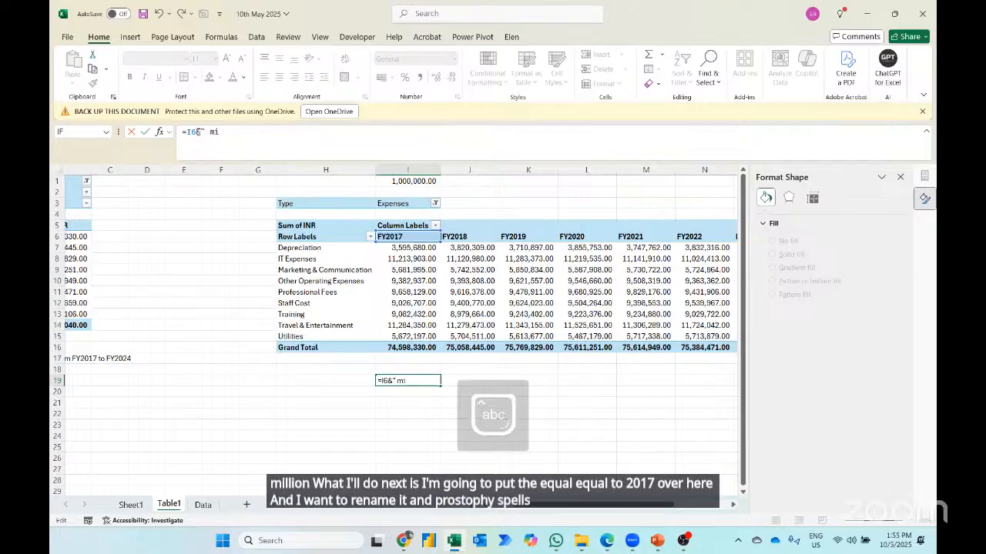
text(llions)
key(Return)
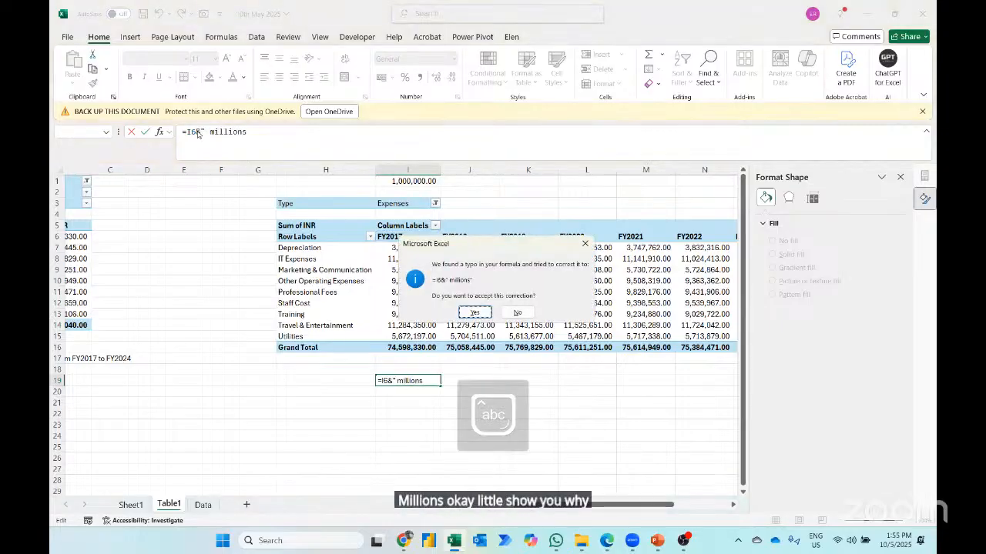
key(Return)
- Fill the "millions" heading formula right across I19:Q19 and delete the Grand Total heading in Q19
key(Up)
key(shift+Right)
key(shift+Right)
key(shift+Right)
key(shift+Right)
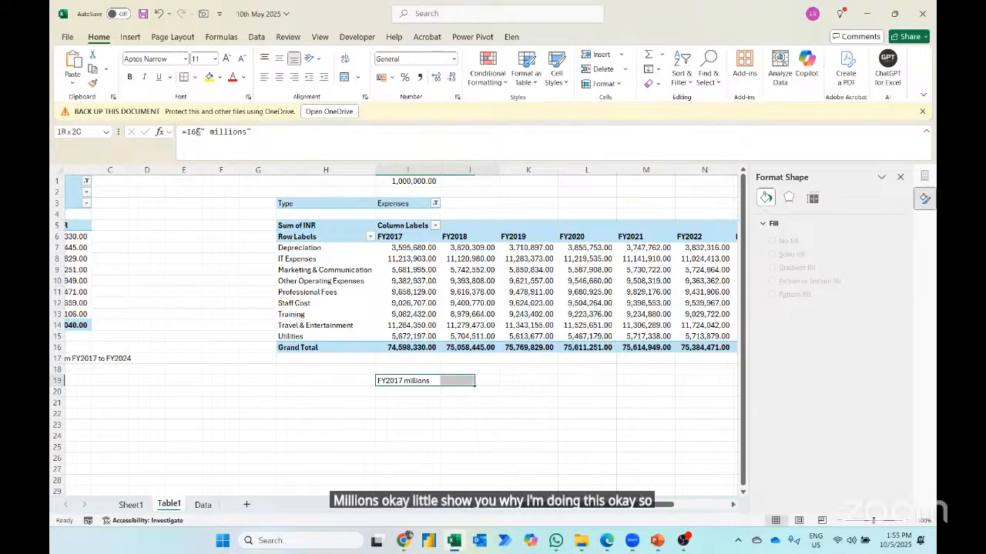
key(shift+Right)
key(shift+Right)
key(shift+Right)
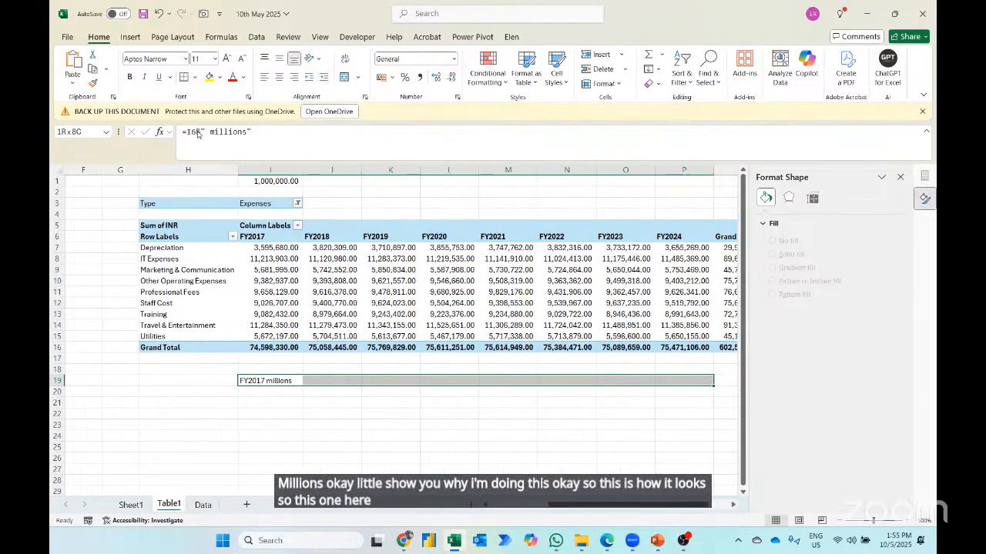
click(899, 178)
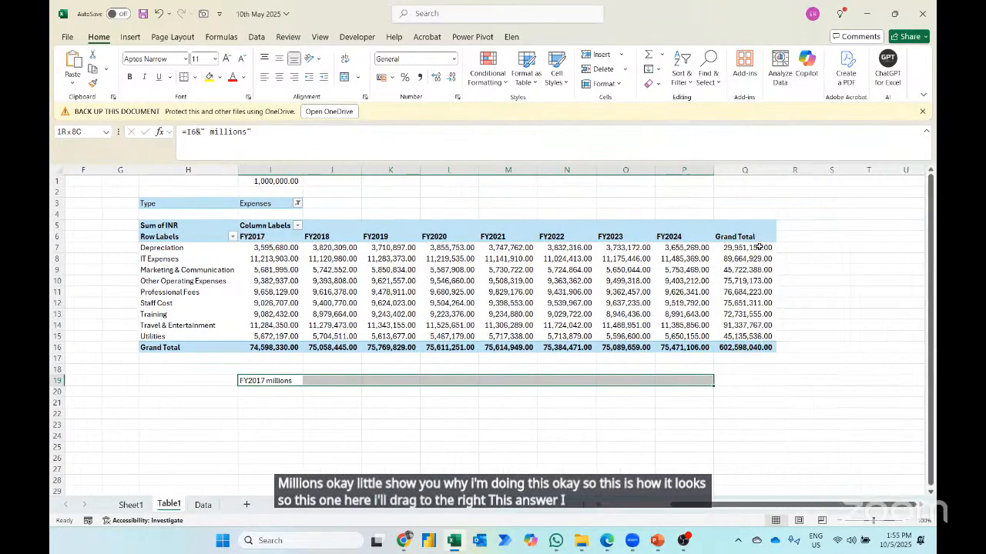
key(shift+Right)
key(ctrl+r)
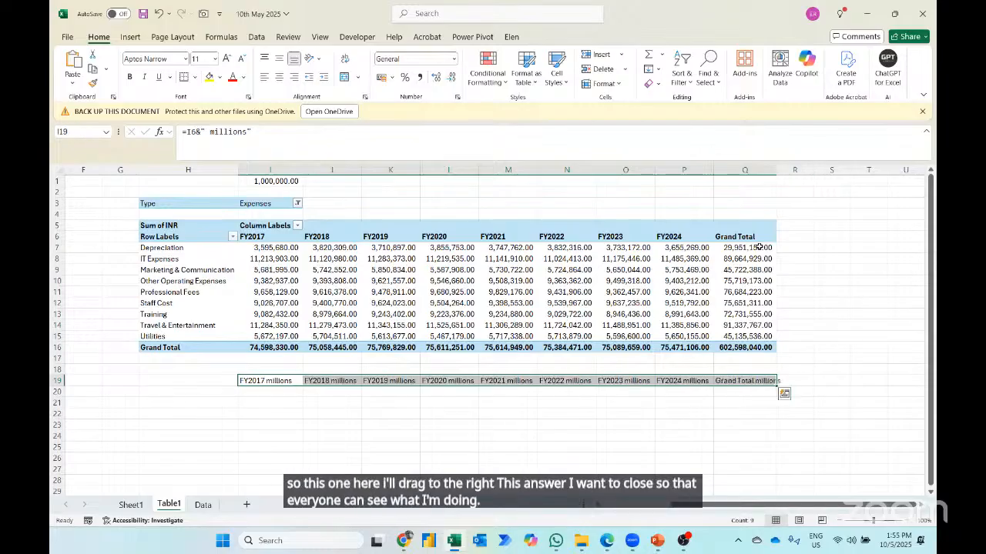
key(ctrl+Right)
key(Delete)
- Center the FY2017 to FY2024 millions headings in I19:P19
key(Left)
key(Left)
key(Left)
key(Left)
key(Left)
key(Left)
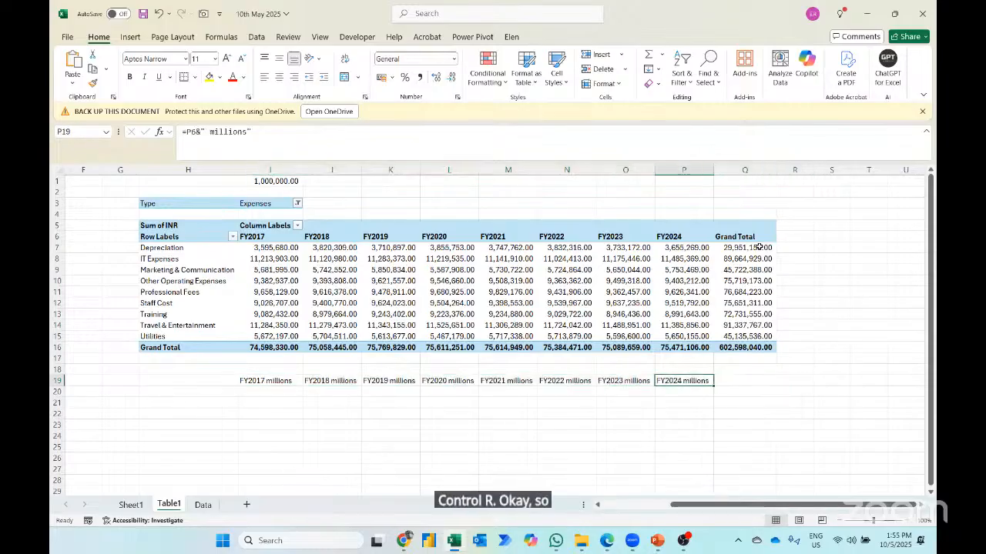
key(Left)
key(Left)
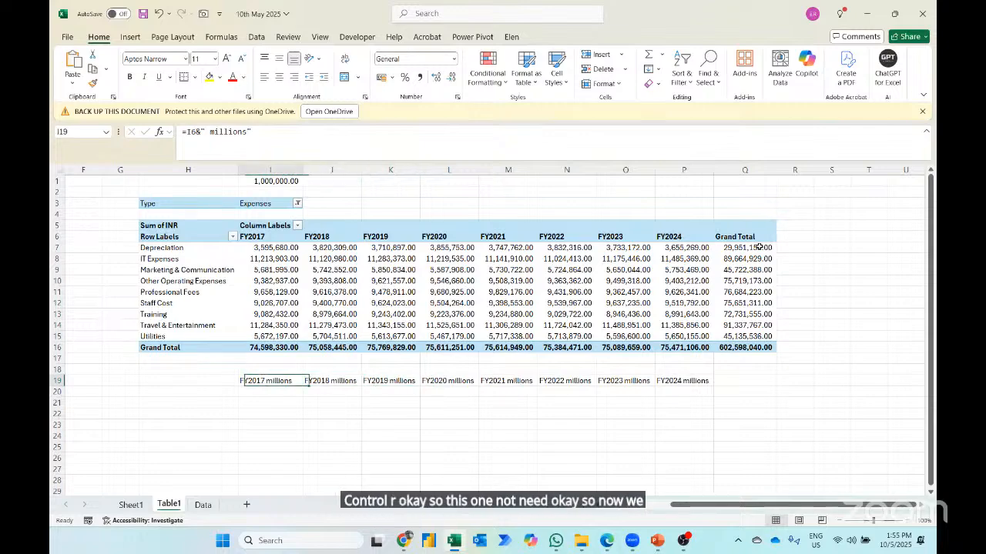
key(ctrl+shift+Right)
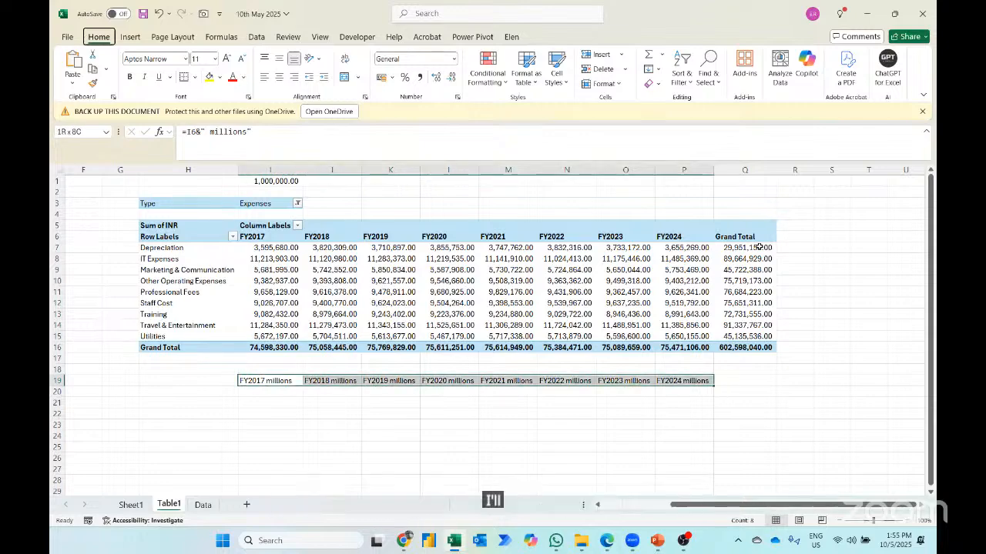
key(ctrl+e)
- Link cell H20 to the Depreciation label in the PivotTable with =H7
key(Down)
key(Left)
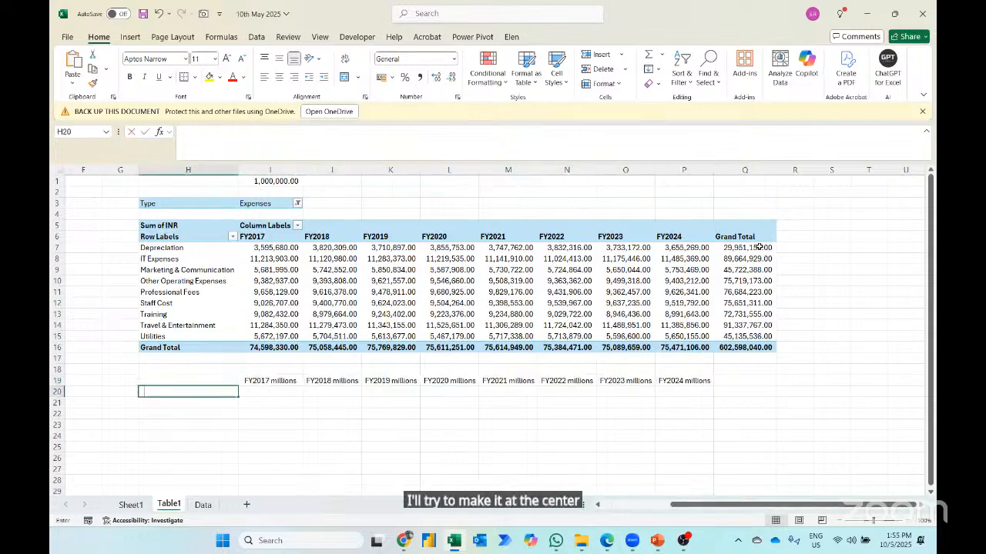
text(=)
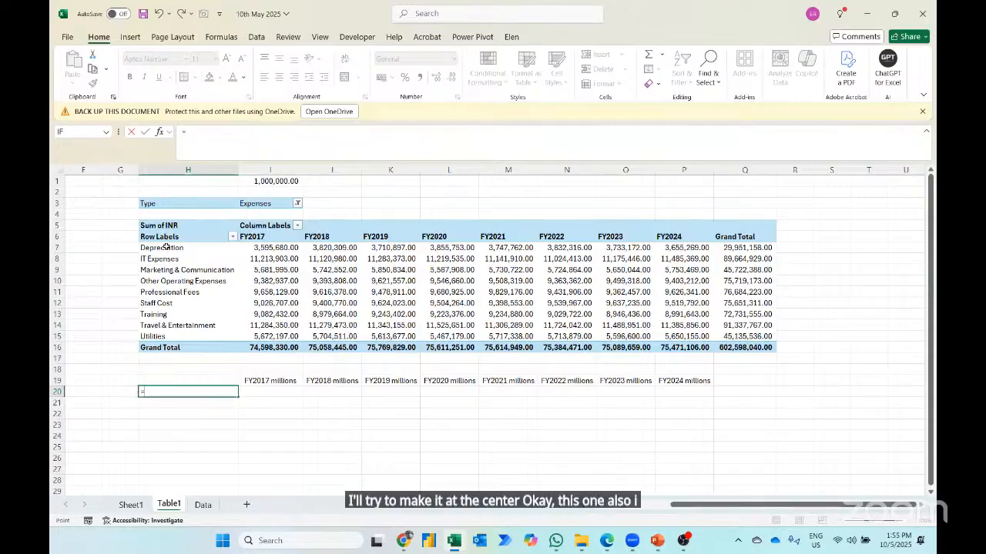
click(167, 247)
key(Return)
- Fill the label link from H20 down to H28 to list all expense categories through Utilities
key(Up)
key(shift+Down)
key(shift+Down)
key(shift+Down)
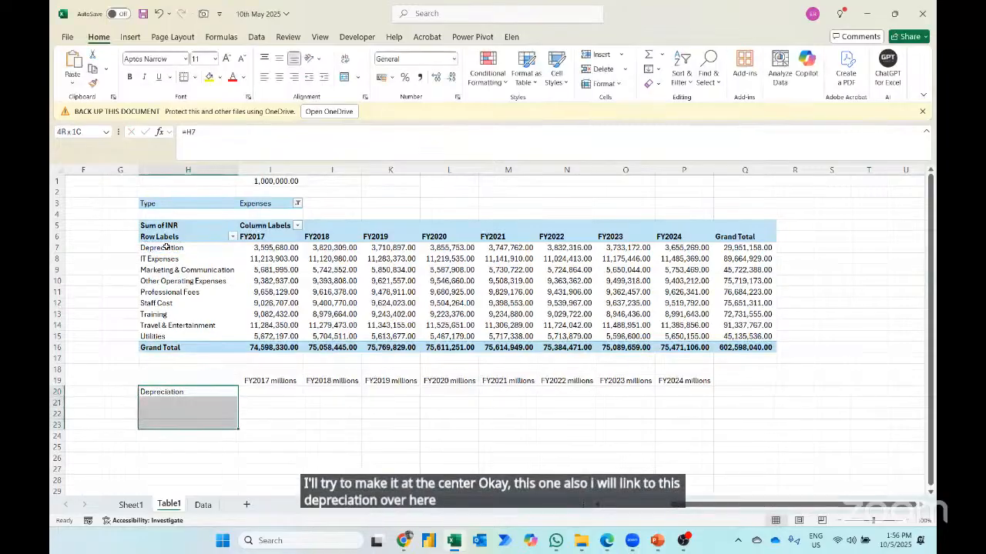
key(shift+Down)
key(shift+Down)
key(shift+Down)
key(ctrl+d)
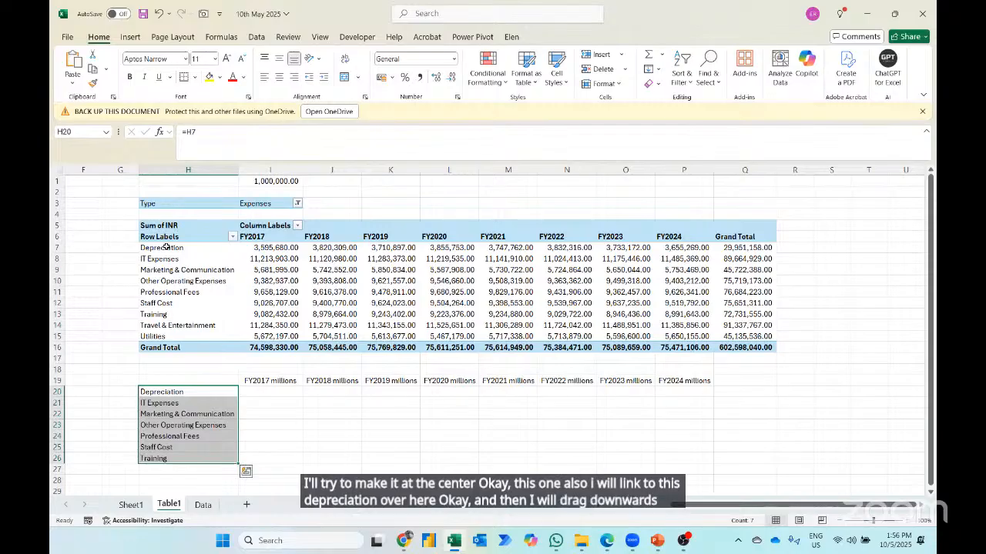
key(shift+Down)
key(ctrl+q)
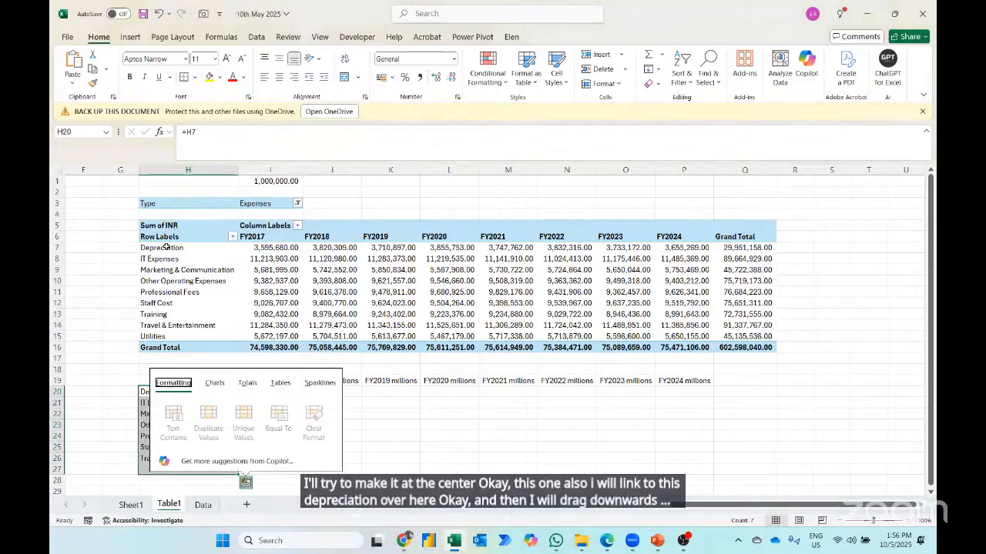
key(Escape)
key(shift+Down)
key(ctrl+d)
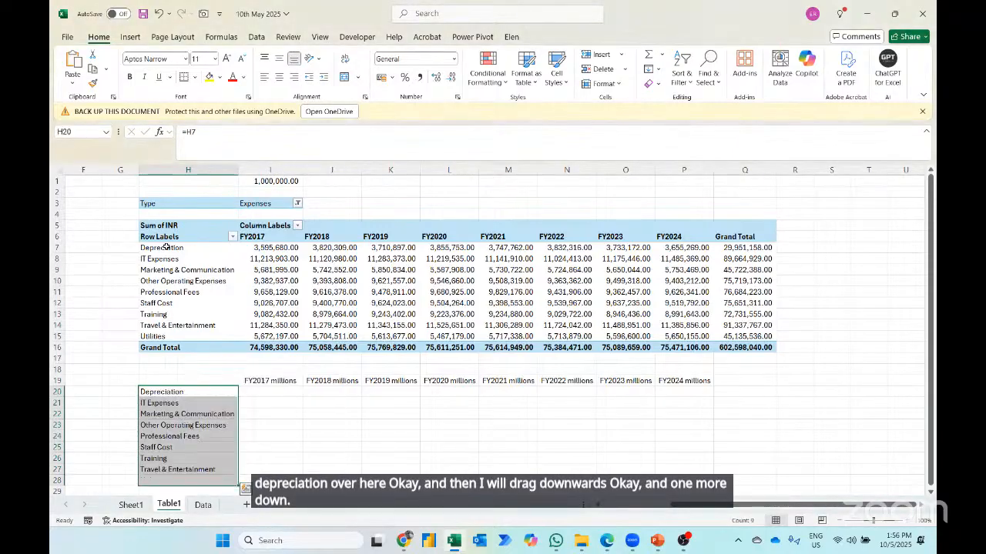
- Enter =I7/$I$1 in cell I20 to express FY2017 Depreciation in millions
key(Right)
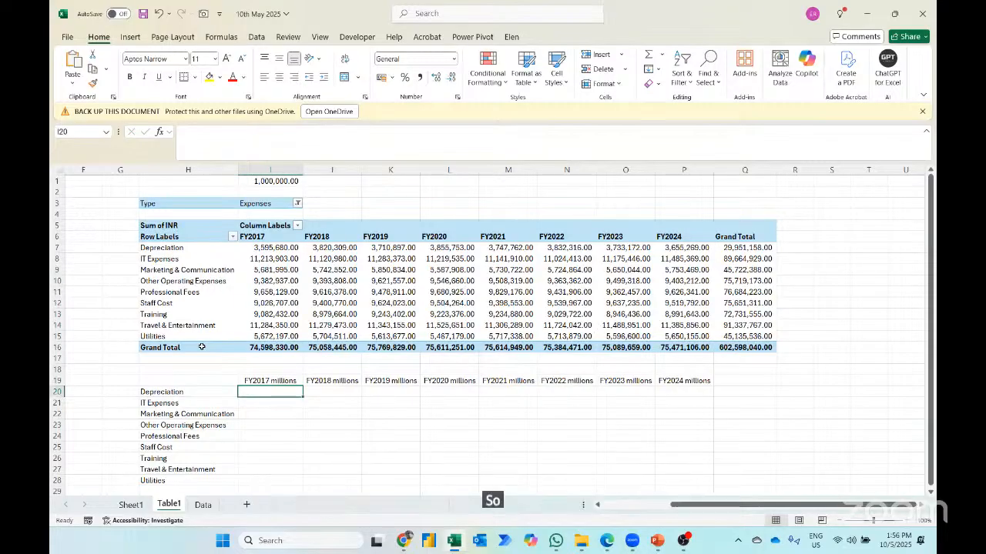
text(=)
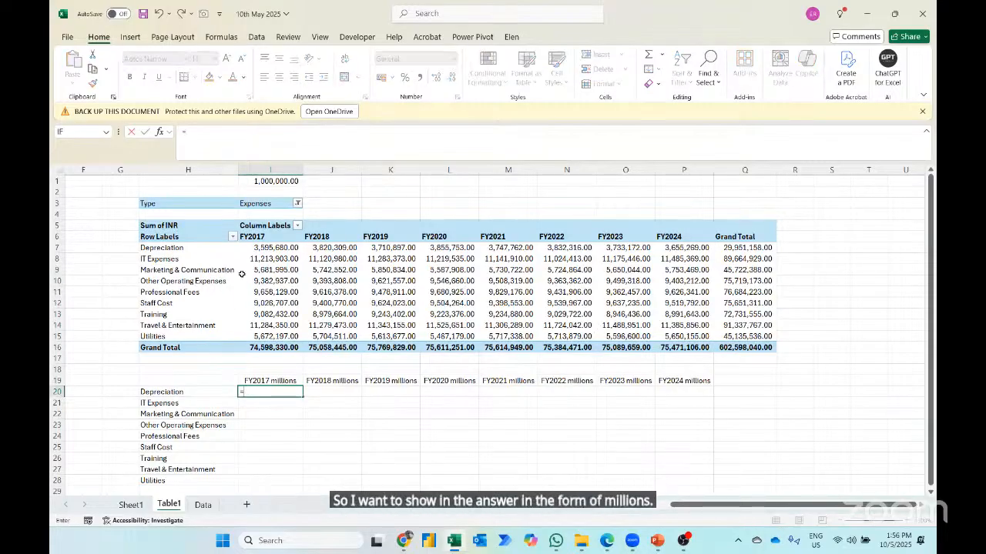
click(262, 247)
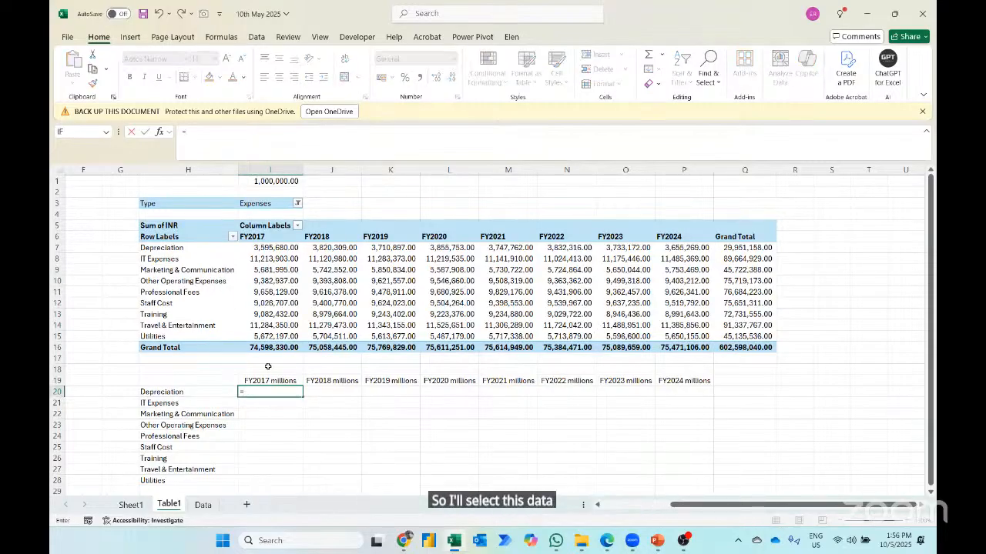
text(/)
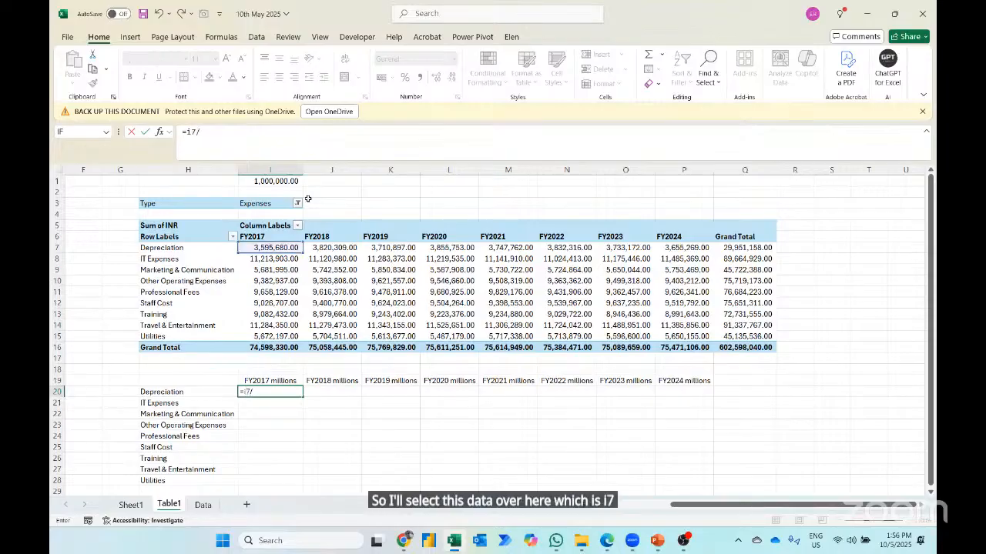
click(263, 177)
key(F4)
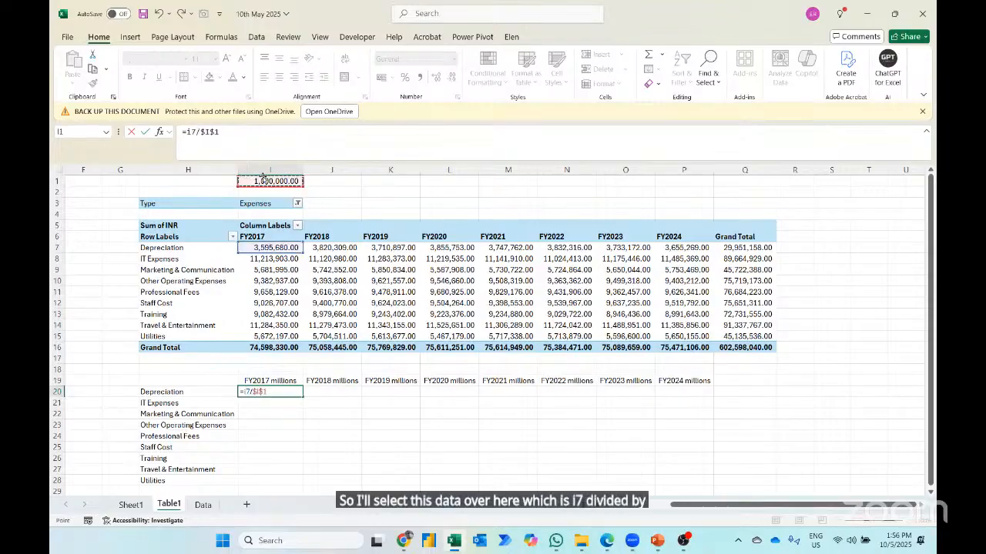
key(Return)
- Fill the millions formula down through I28 and apply the comma number style to the FY2017 column
key(Left)
key(ctrl+Down)
key(Right)
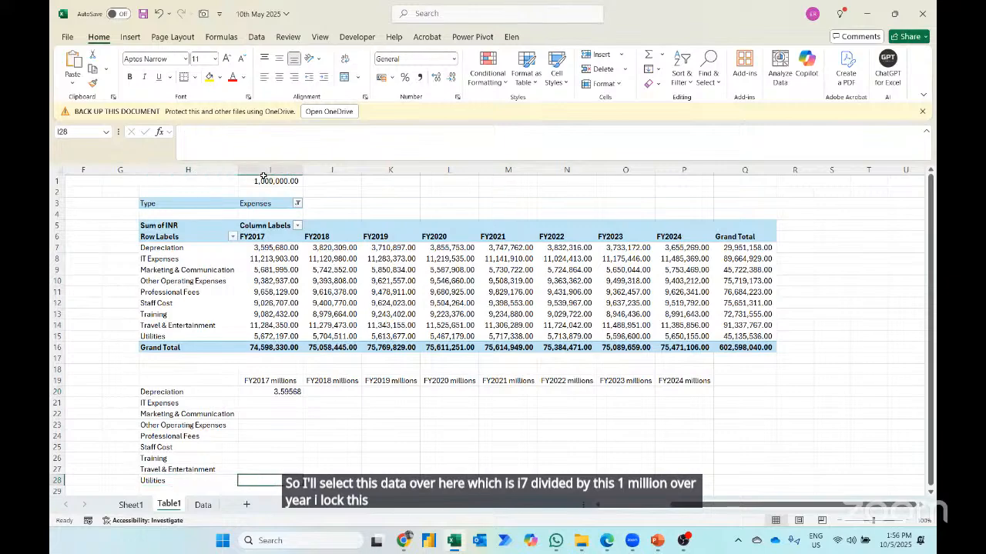
key(ctrl+shift+Up)
key(ctrl+d)
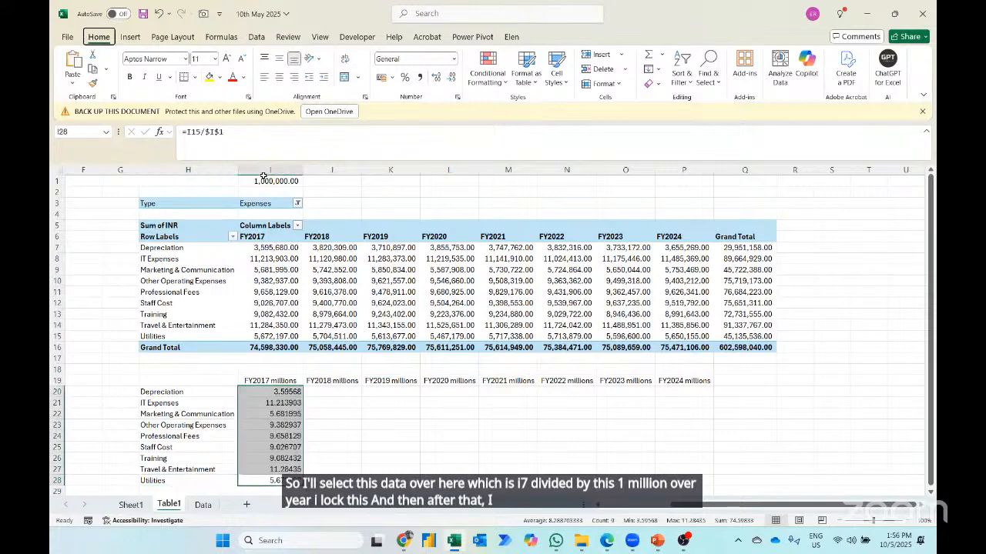
key(k)
- Fill the FY2017 millions formulas right across I20:P28 for all years through FY2024
key(shift+Right)
key(shift+Right)
key(shift+Right)
key(shift+Right)
key(shift+Right)
key(shift+Right)
key(shift+Right)
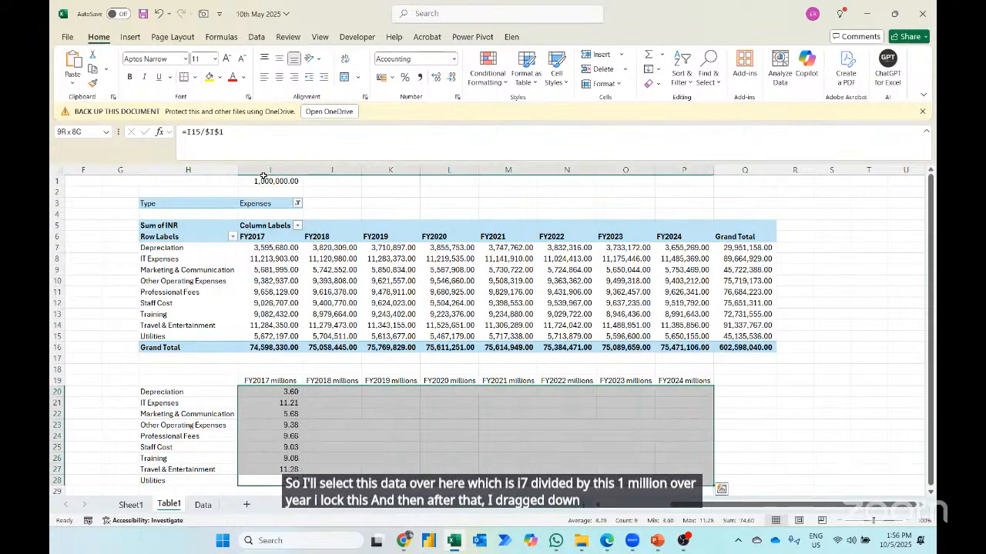
key(ctrl+r)
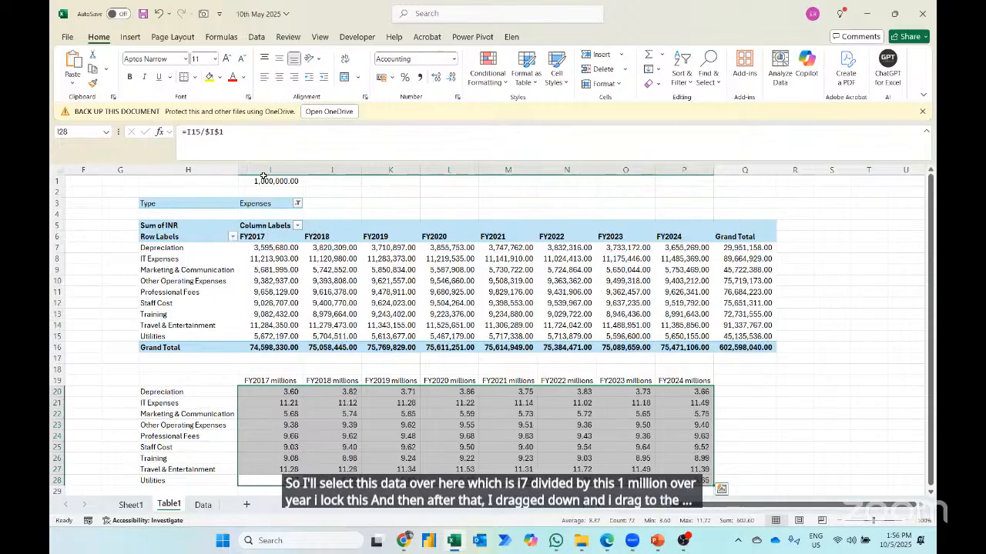
- Add an AutoSum total for the FY2017 millions column in cell I29
key(Down)
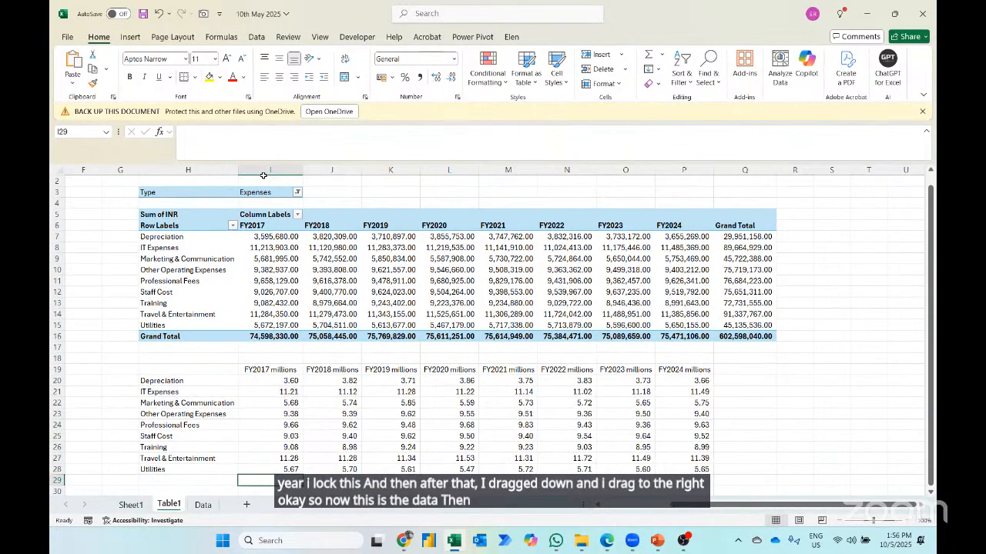
key(alt+equal)
key(Return)
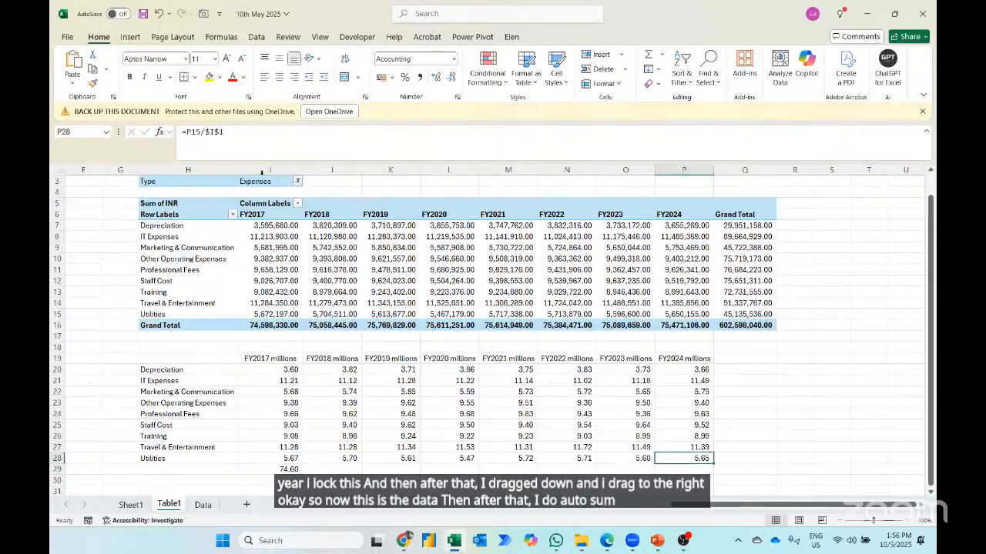
- Fill the FY2017 millions total formula right across I29:P29 for all years through FY2024
key(Down)
key(shift+Left)
key(shift+Left)
key(shift+Left)
key(shift+Left)
key(shift+Left)
key(shift+Left)
key(shift+Left)
key(ctrl+r)
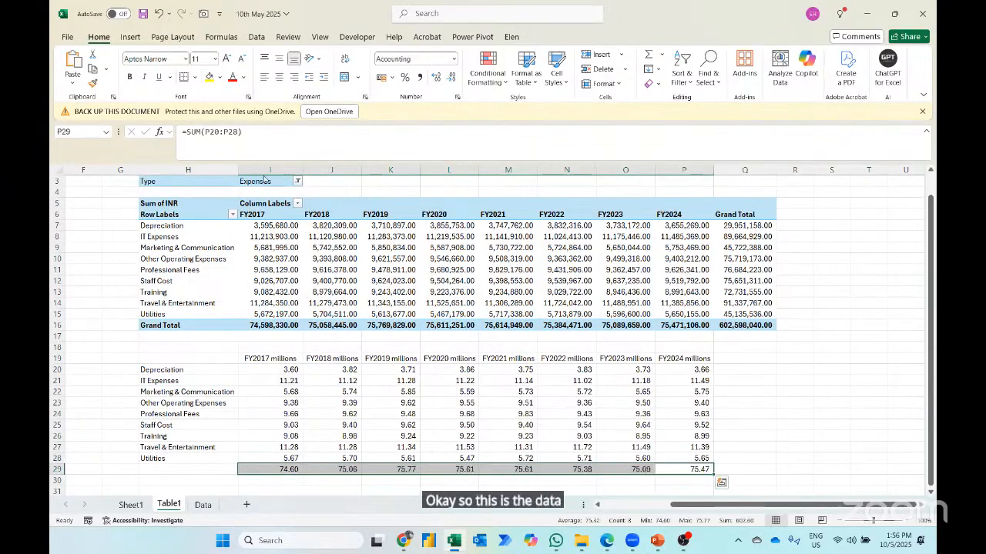
key(Left)
key(Left)
key(Left)
key(Left)
key(Left)
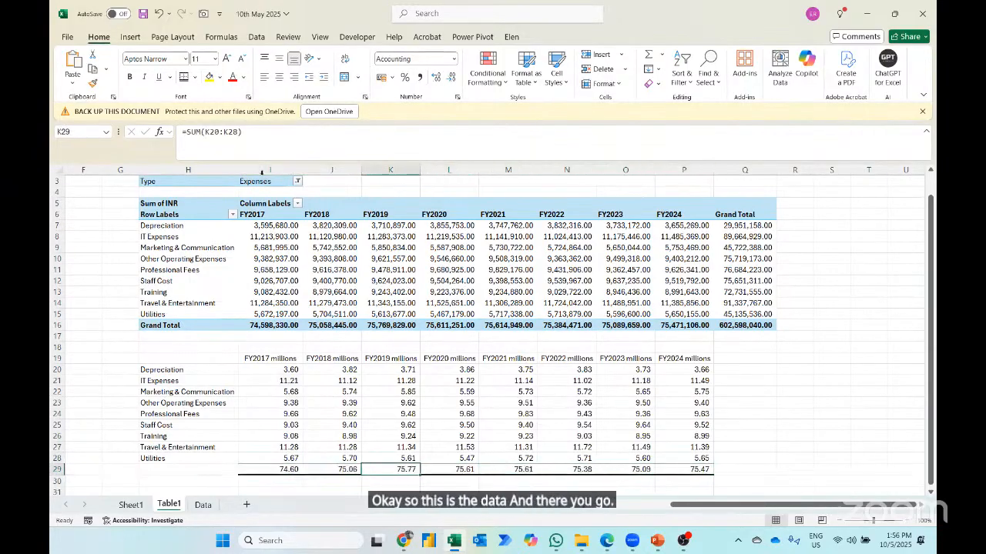
- Make the yearly totals in I29:P29 bold
key(Left)
key(Left)
key(shift+Right)
key(shift+Right)
key(shift+Right)
key(shift+Right)
key(shift+Right)
key(shift+Right)
key(shift+Right)
key(ctrl+b)
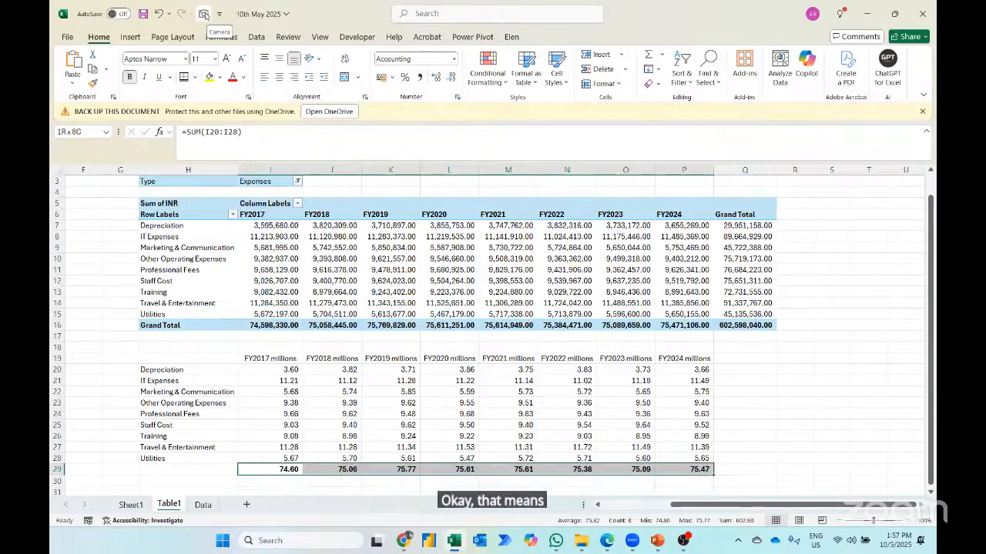
- Open the Quick Access Toolbar customization in Excel Options and list All Commands
click(68, 37)
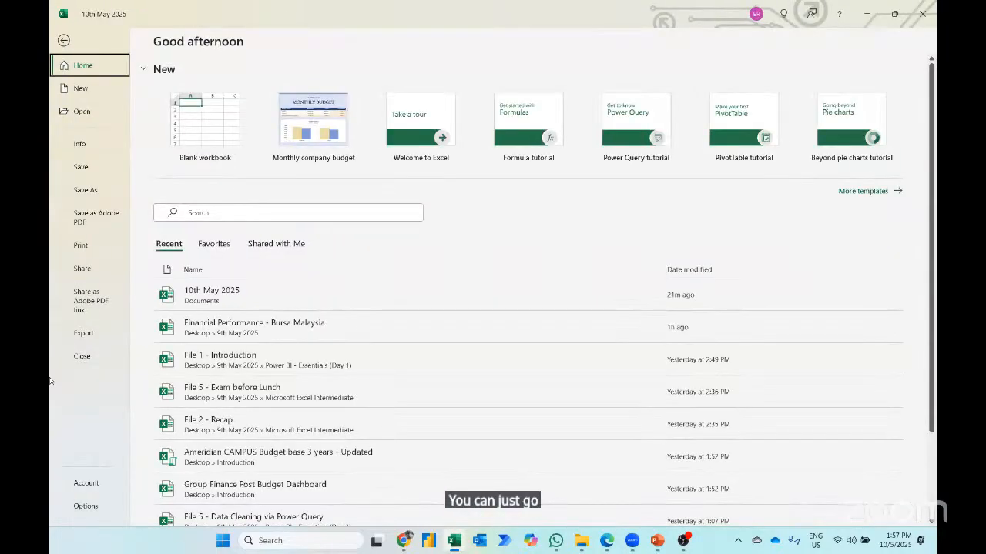
click(85, 506)
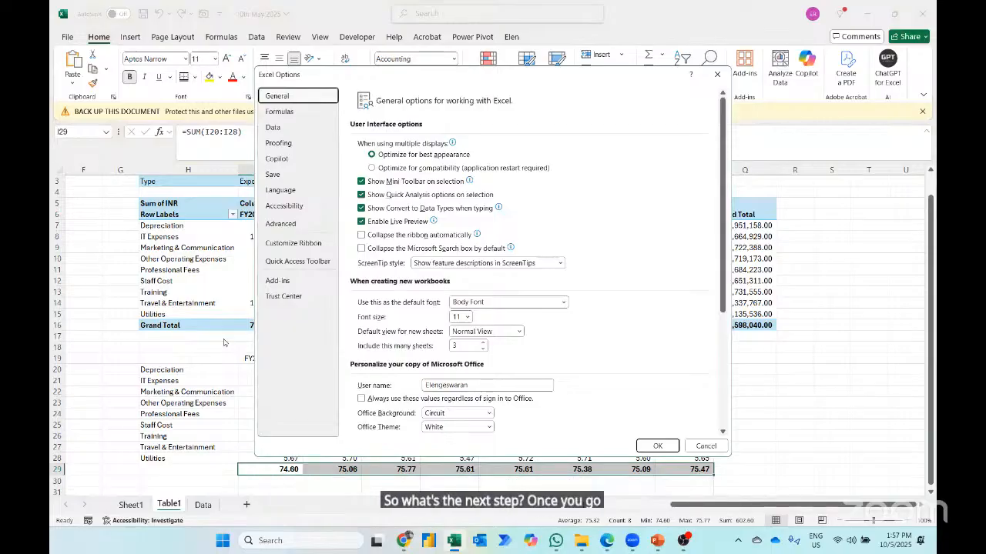
click(295, 261)
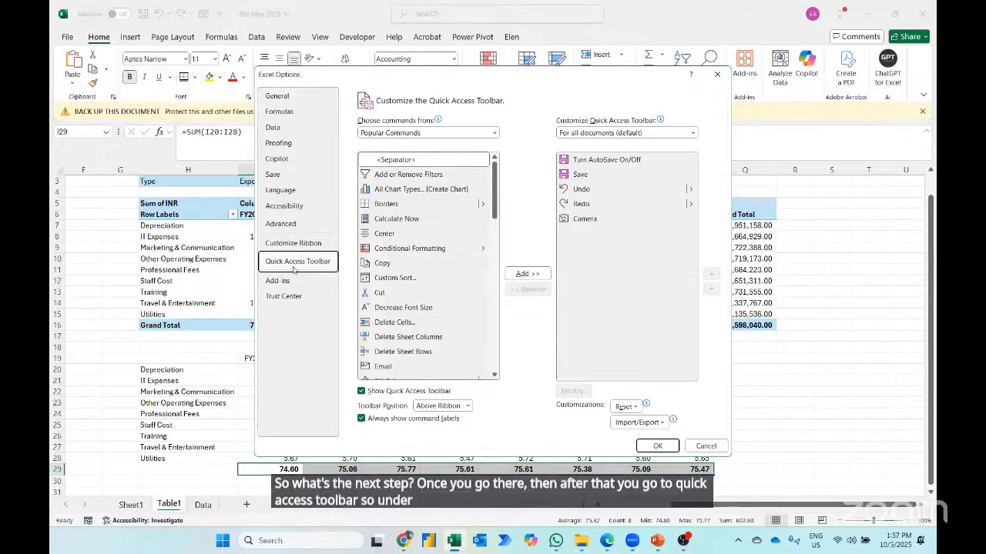
click(393, 134)
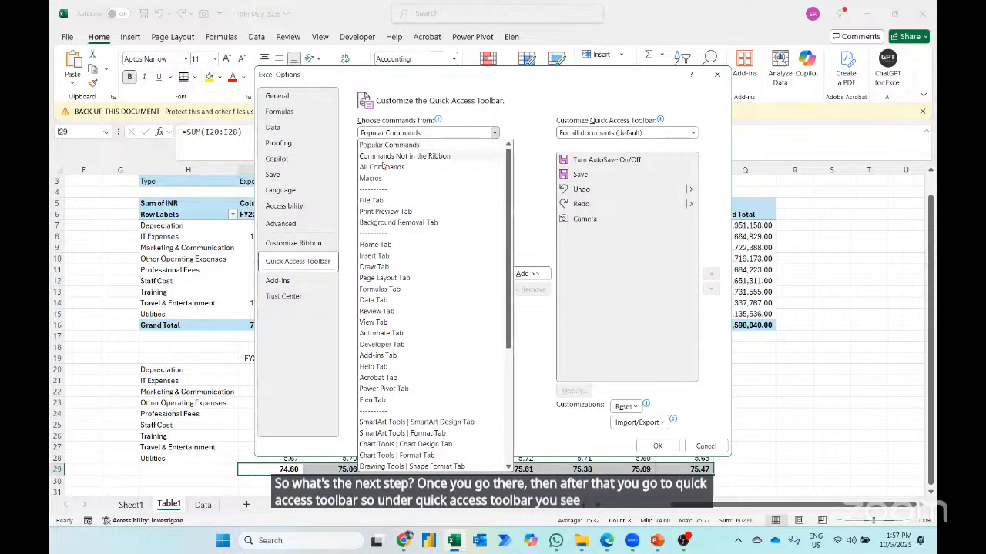
click(381, 168)
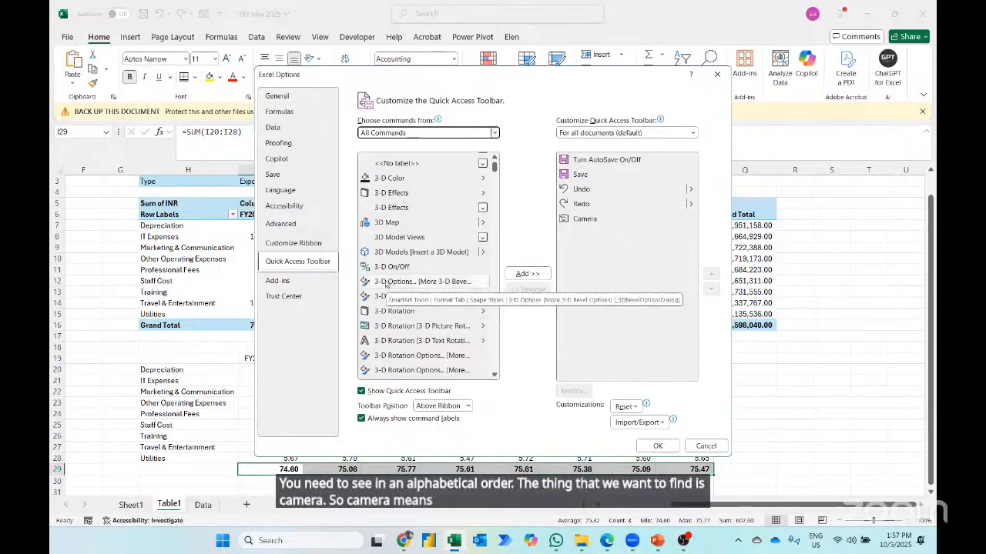
- Locate the Camera command in the alphabetical list of all commands and close the options dialog
scroll(387, 283, down, 12)
scroll(387, 284, down, 15)
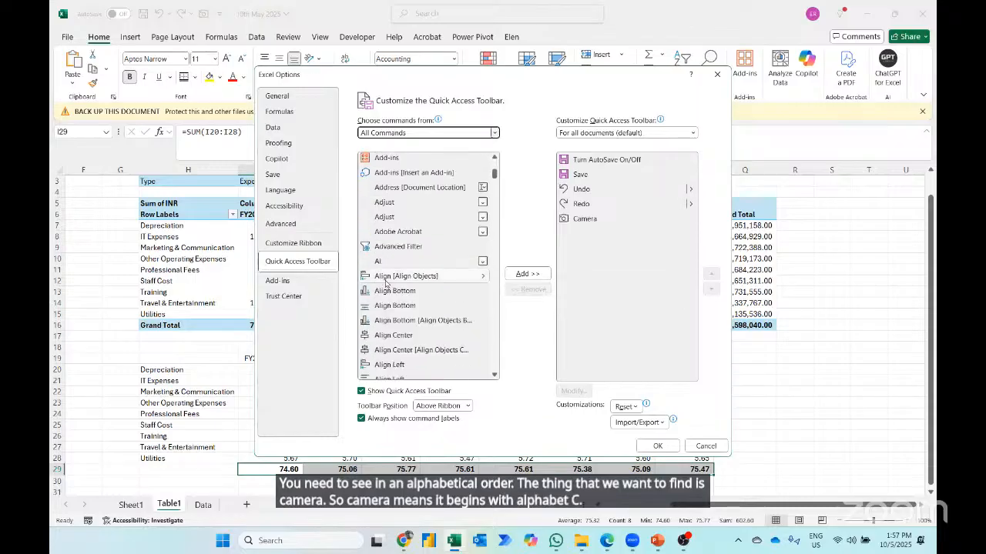
scroll(387, 283, down, 15)
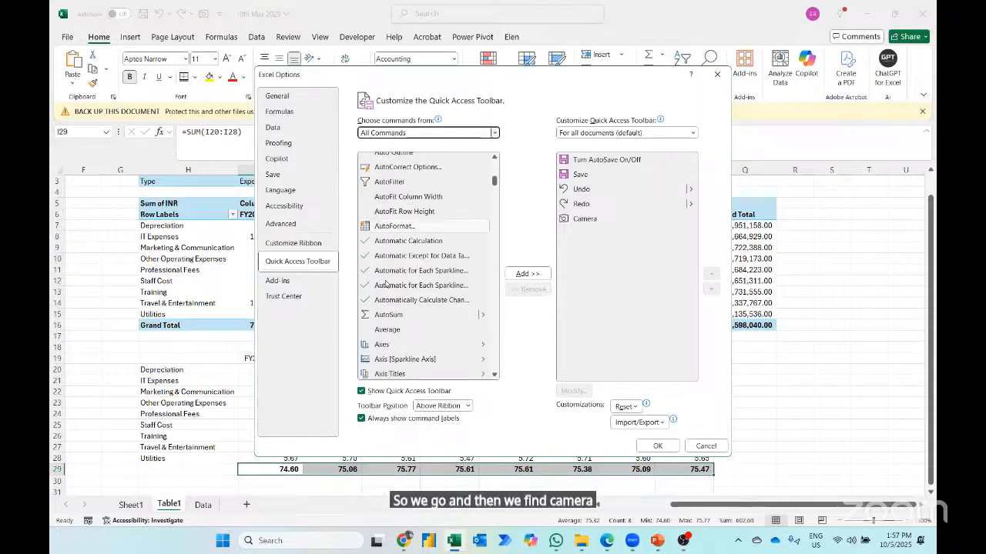
scroll(386, 284, down, 4)
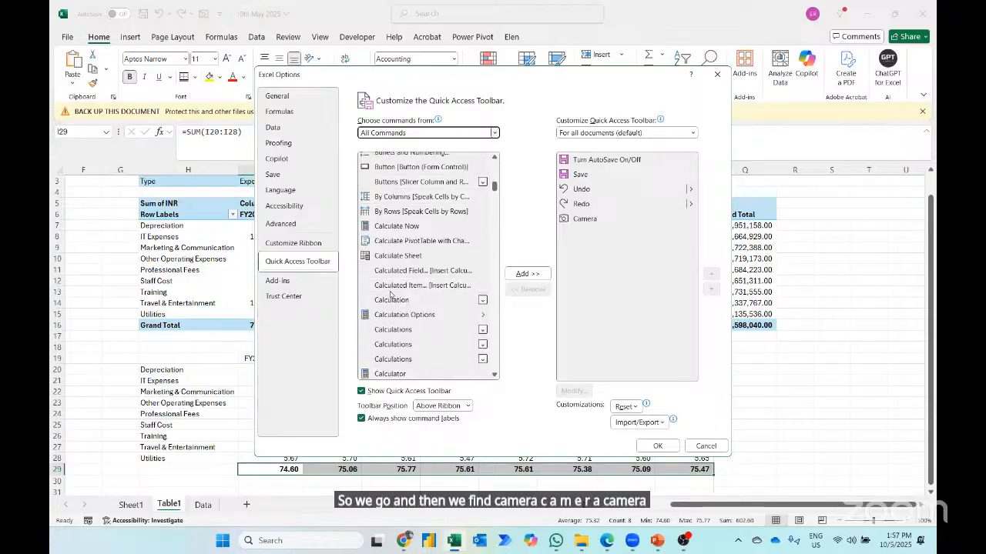
scroll(393, 293, up, 2)
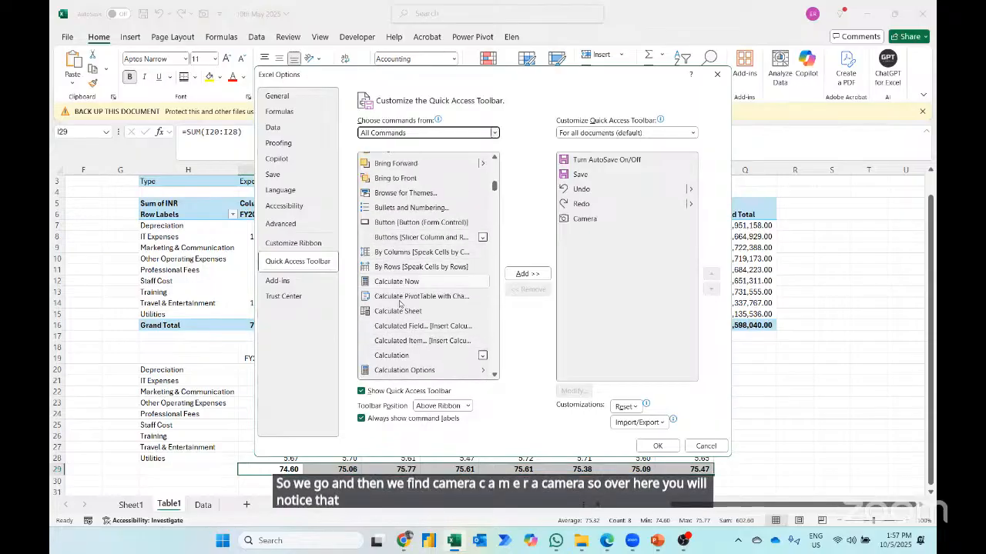
scroll(390, 241, down, 3)
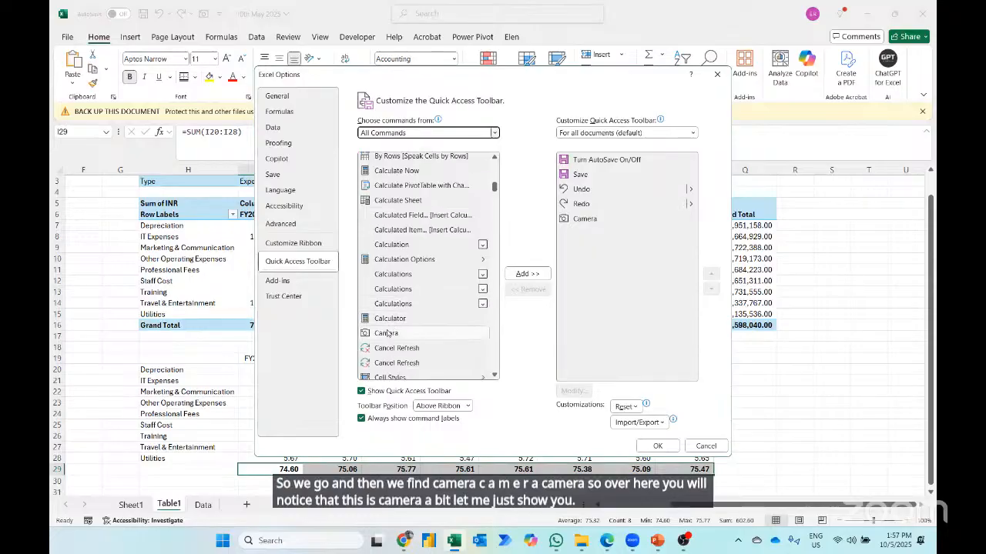
click(393, 333)
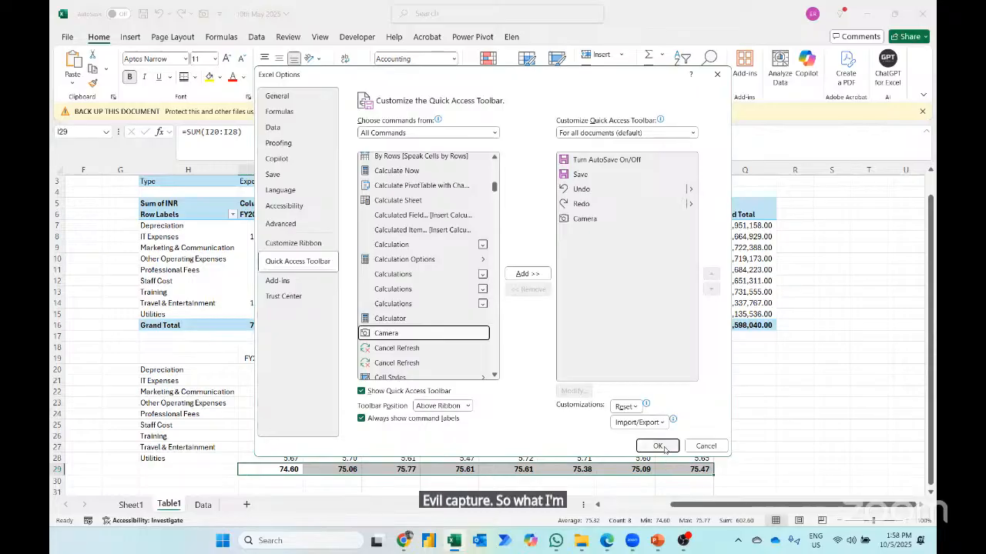
click(657, 446)
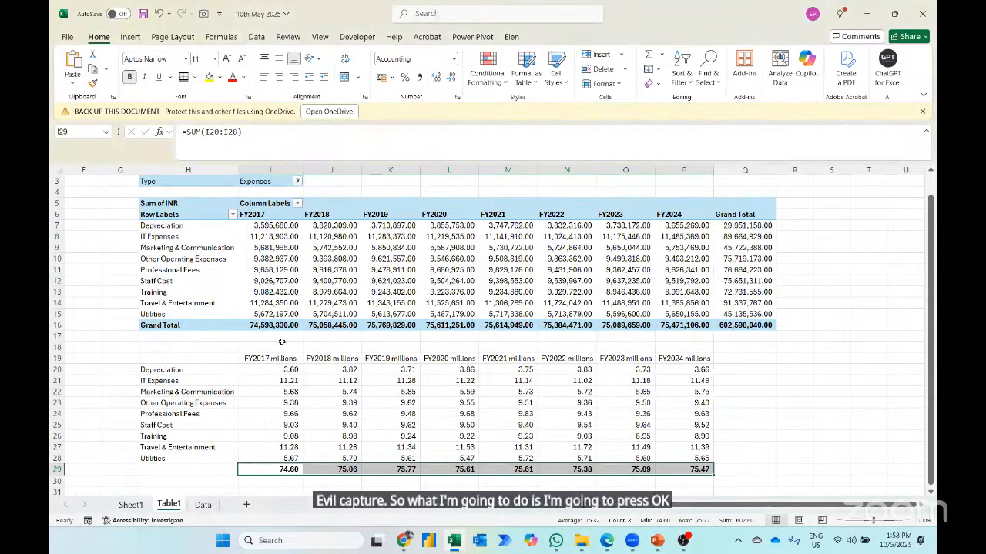
- Capture the millions table H19:P29 with the Camera tool and place the linked picture below the column chart on Sheet1
click(297, 401)
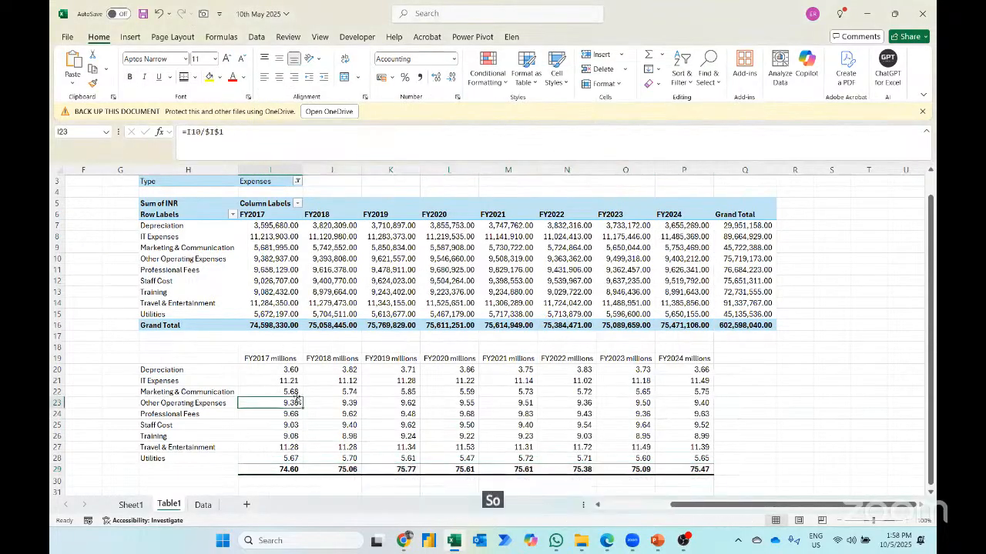
key(ctrl+a)
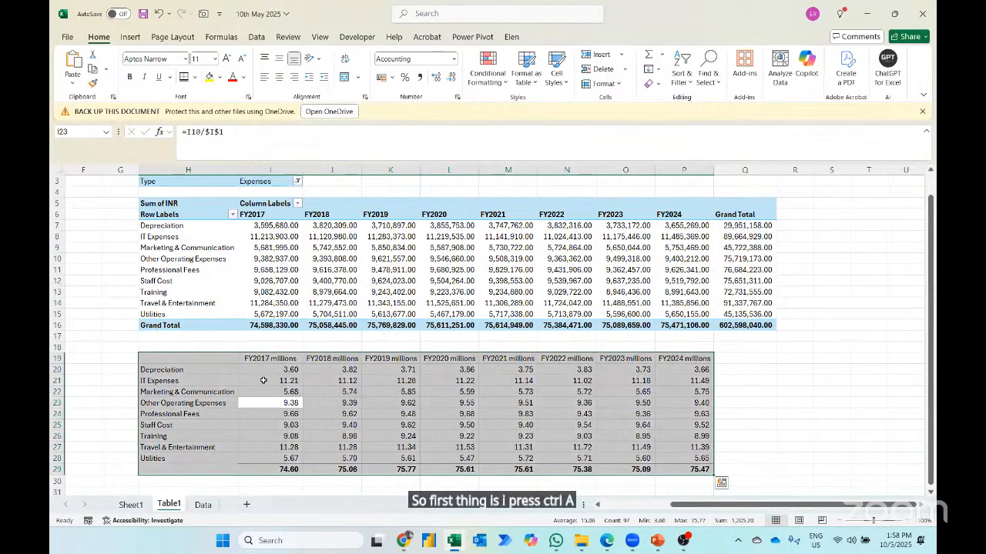
click(203, 15)
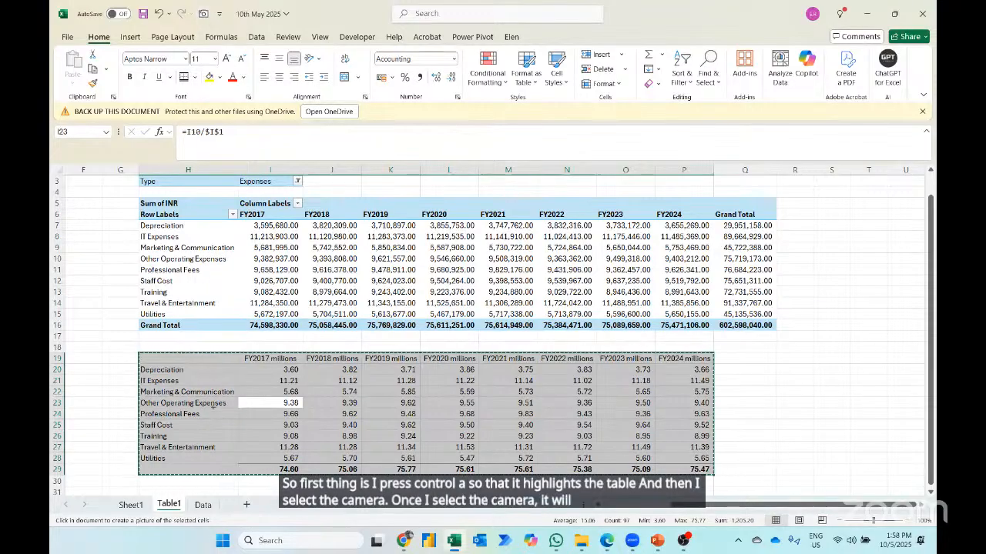
click(131, 505)
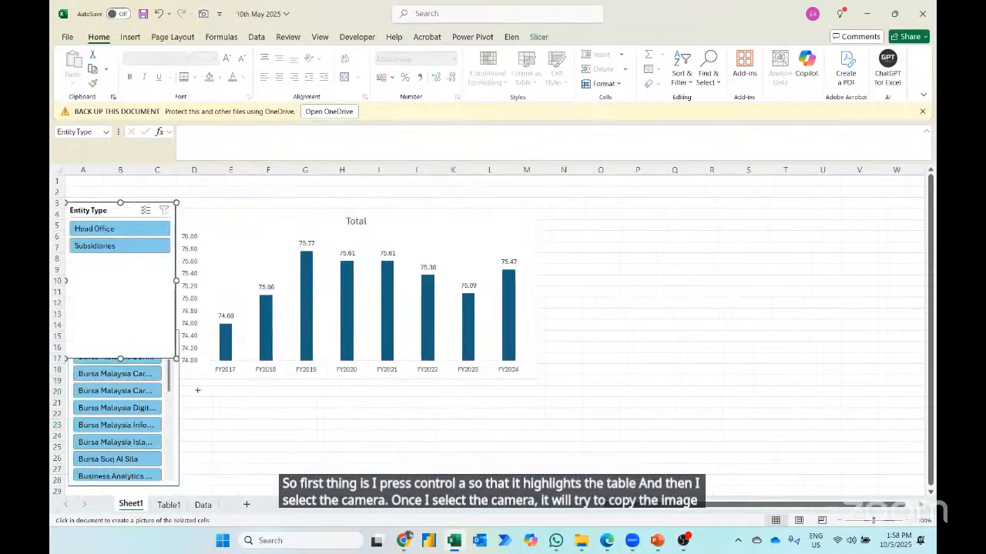
drag(196, 385, 300, 487)
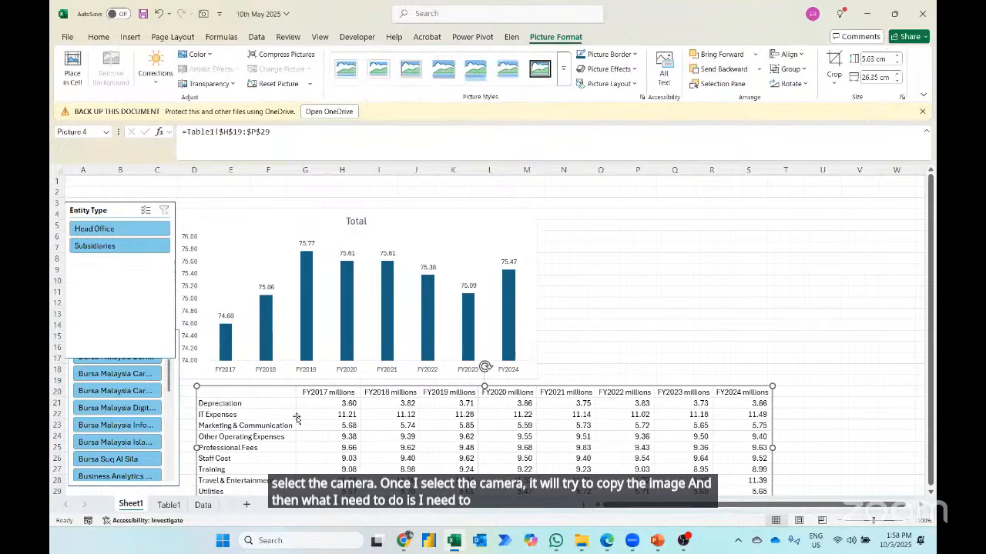
- Align the linked table picture under the chart and shrink it to about 25.36 cm wide by 5.42 cm high
scroll(297, 447, down, 1)
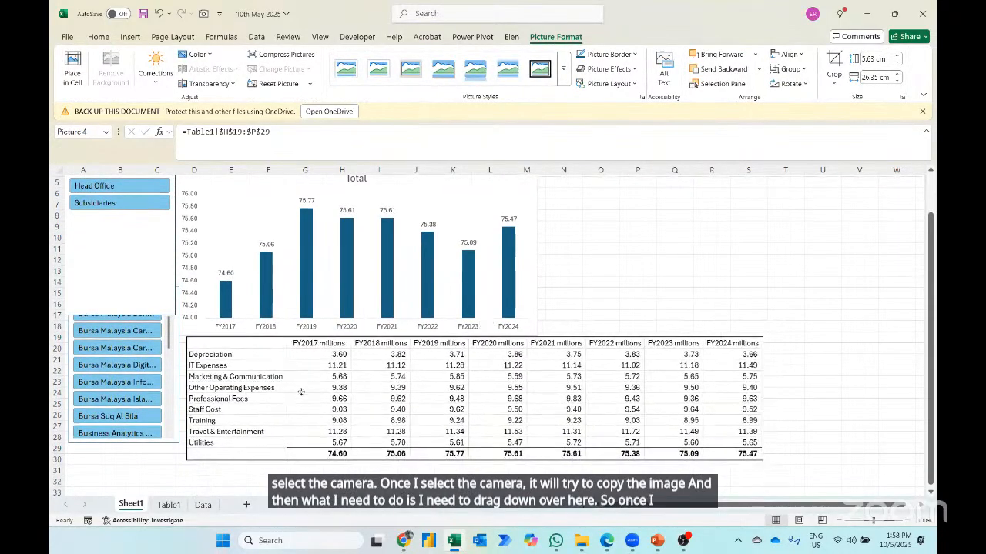
drag(295, 397, 298, 397)
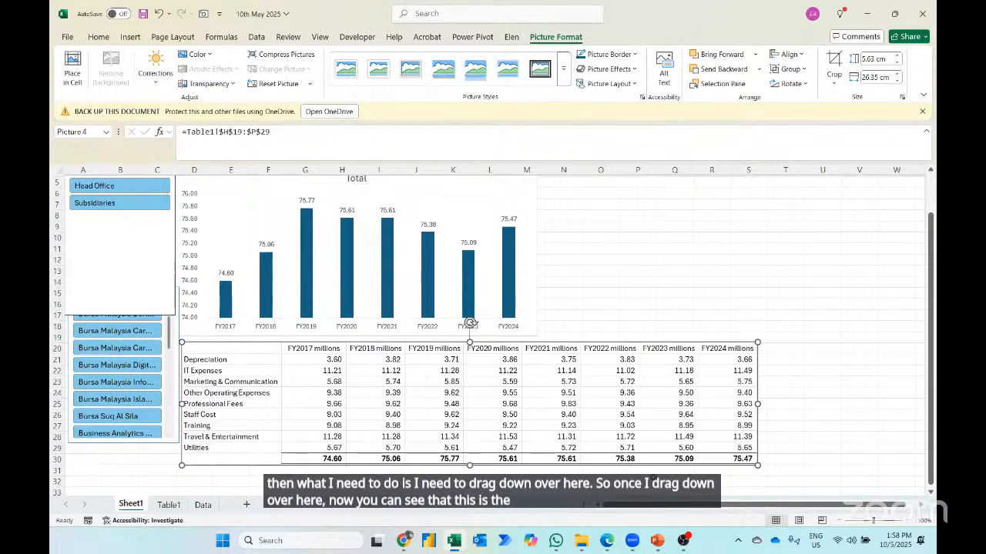
drag(762, 465, 736, 459)
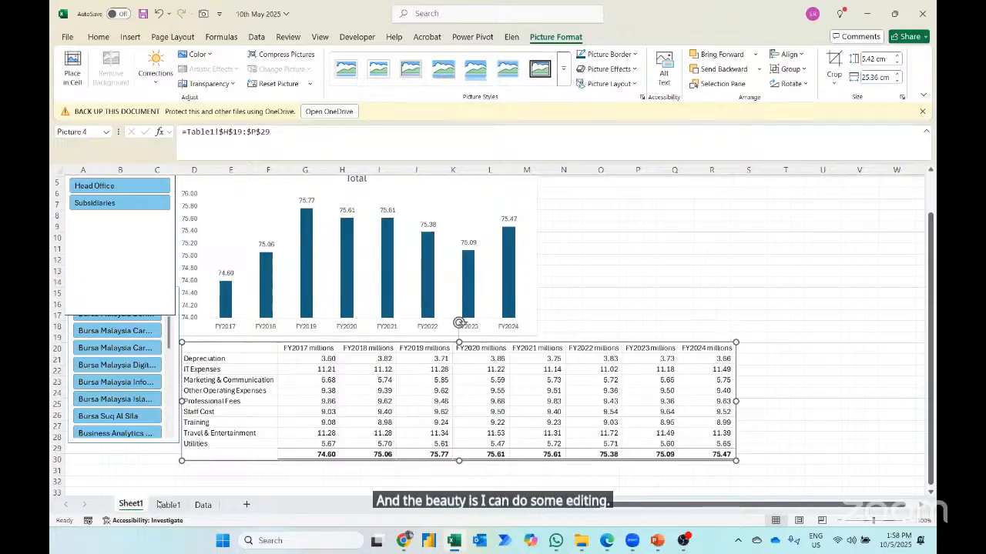
- Give the Table1 header cells I19:P19 a dark blue fill and white font, and check the linked picture on Sheet1
click(165, 504)
click(264, 358)
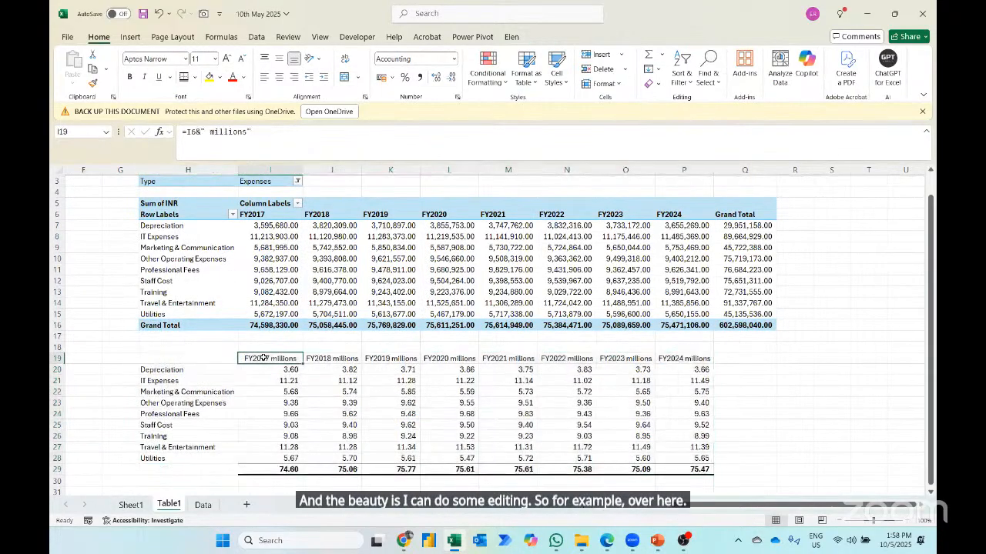
key(ctrl+shift+Right)
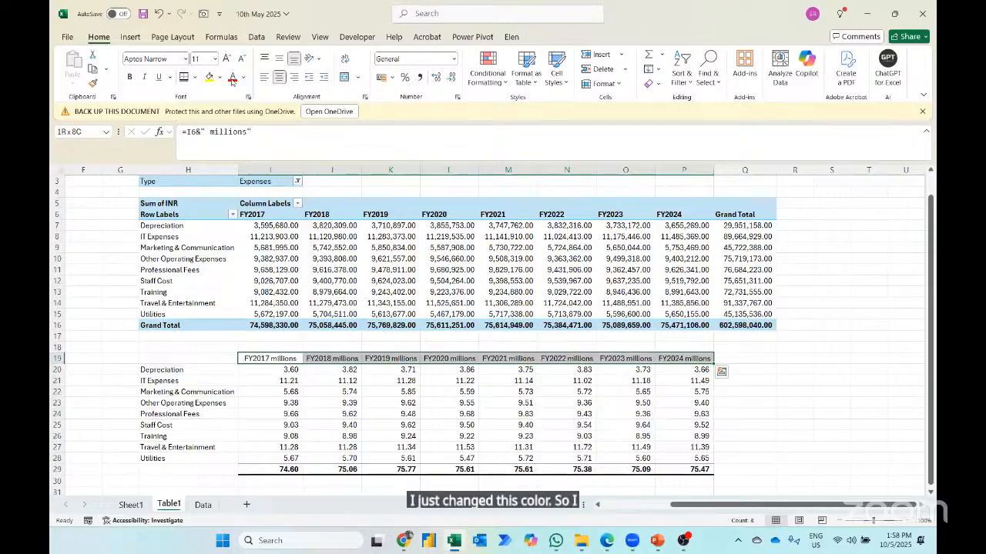
click(219, 78)
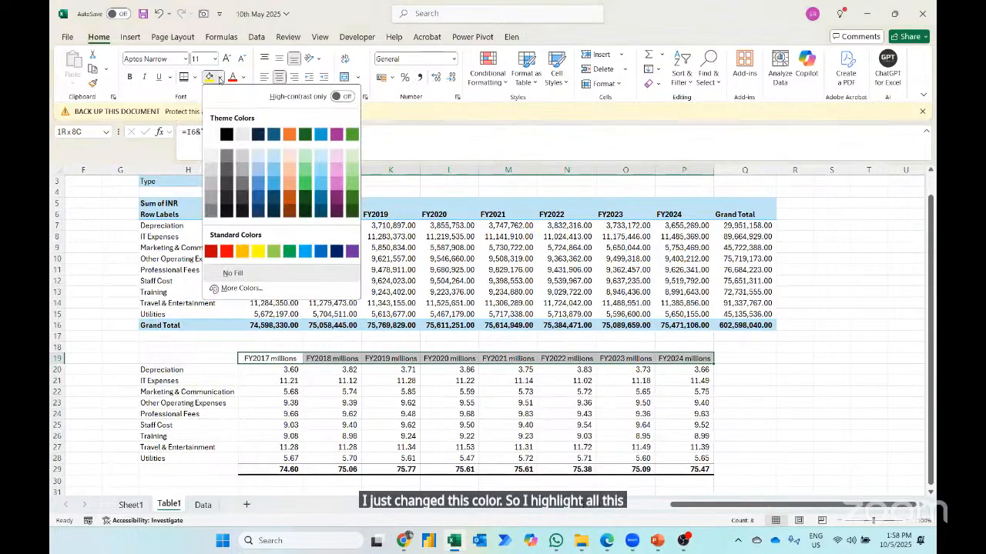
click(336, 251)
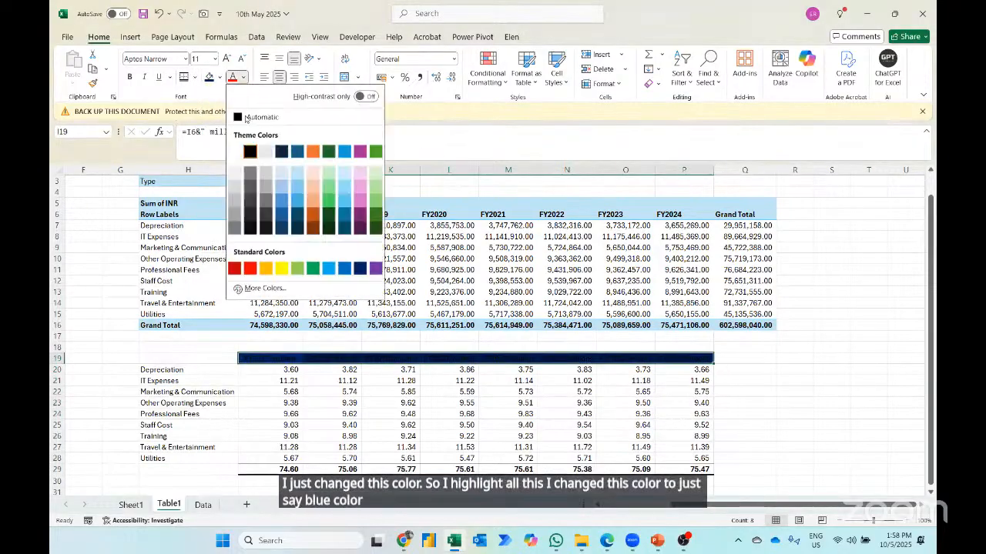
click(244, 77)
click(236, 151)
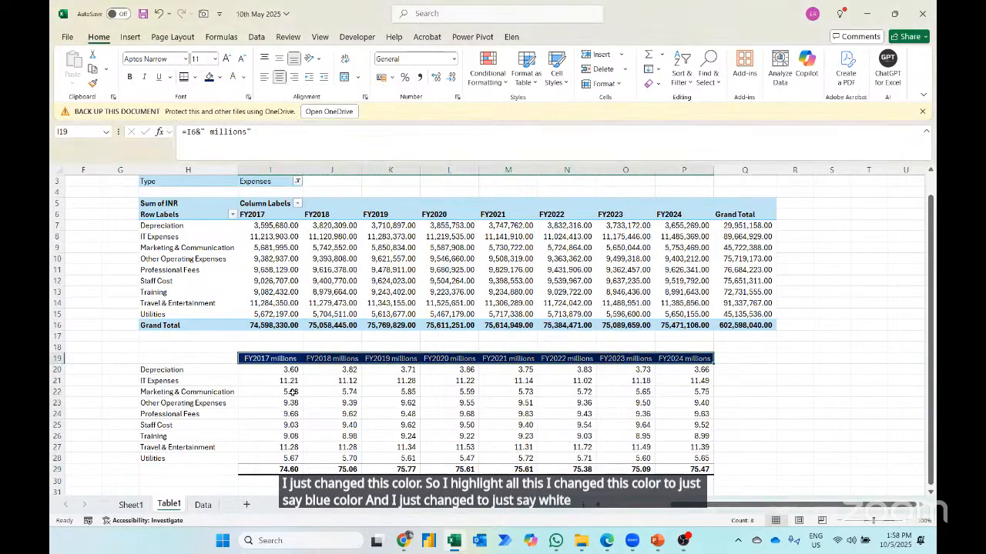
click(131, 505)
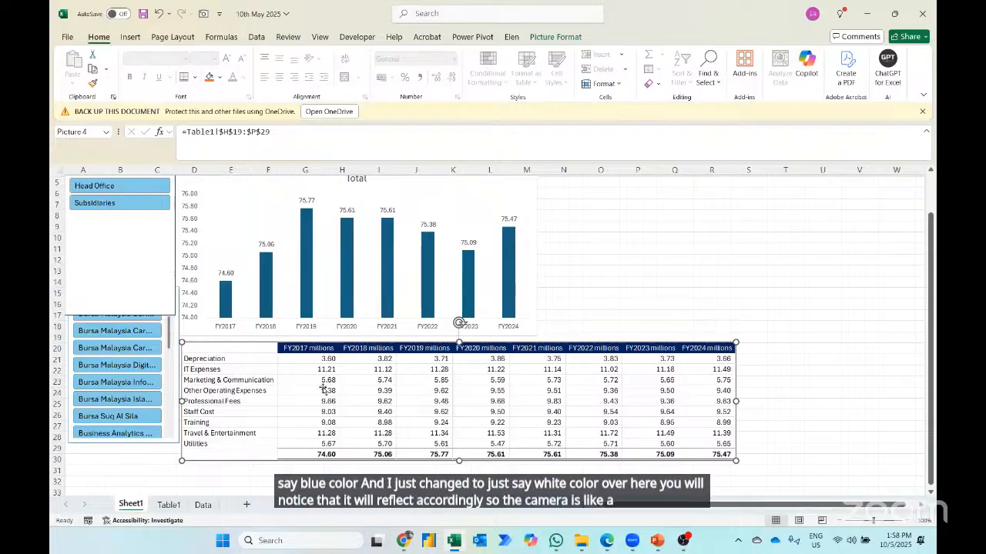
- Fill the Table1 totals in I29:P29 with yellow and check the linked picture on Sheet1
click(169, 504)
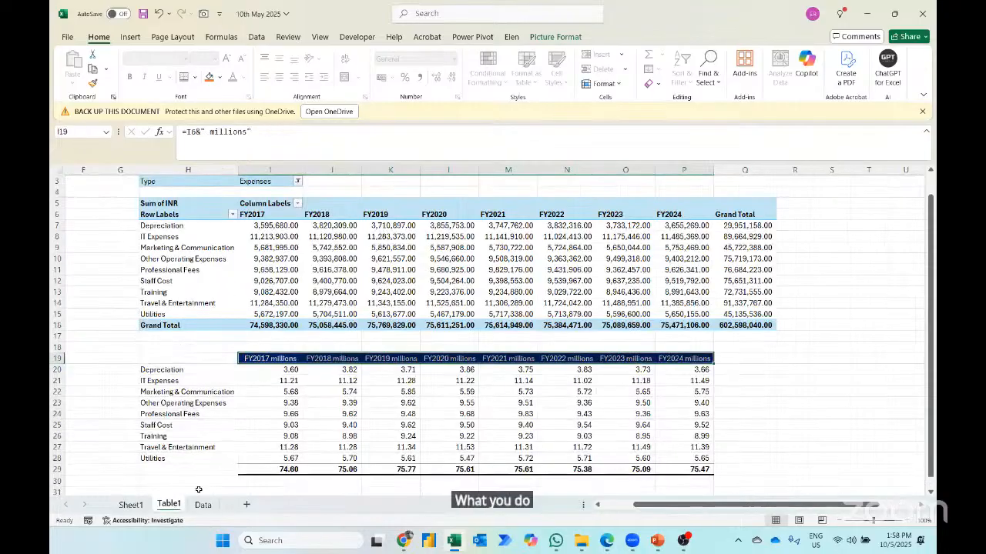
click(259, 469)
drag(259, 469, 693, 469)
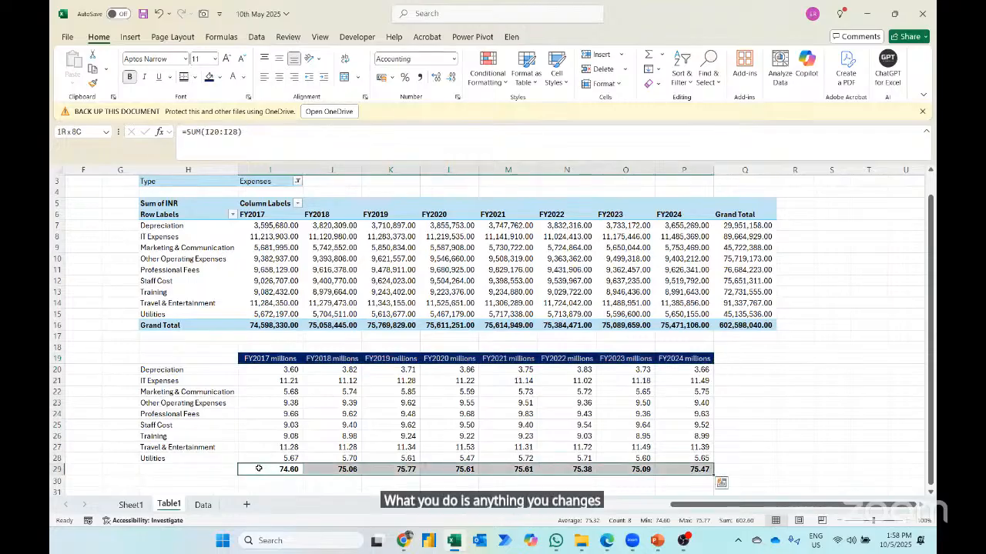
click(220, 80)
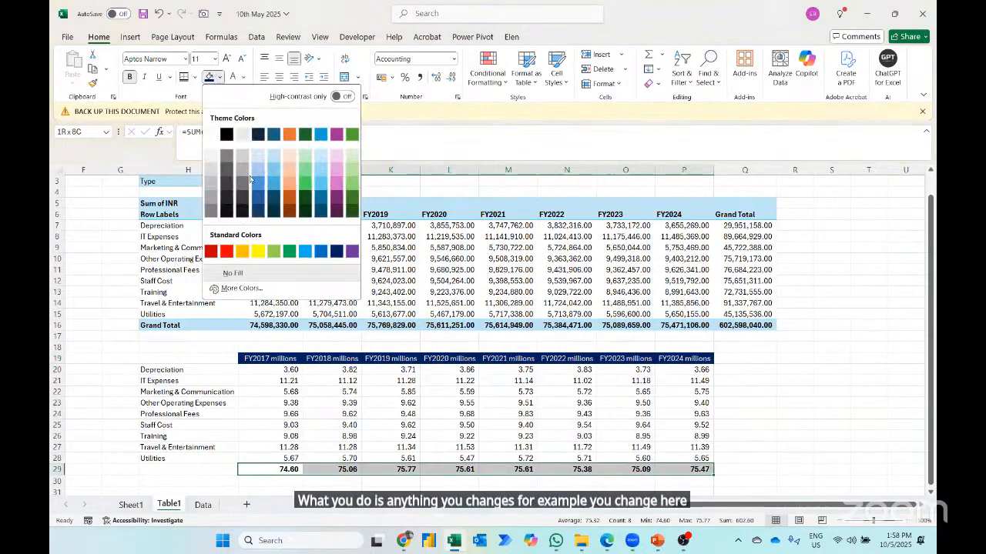
click(254, 254)
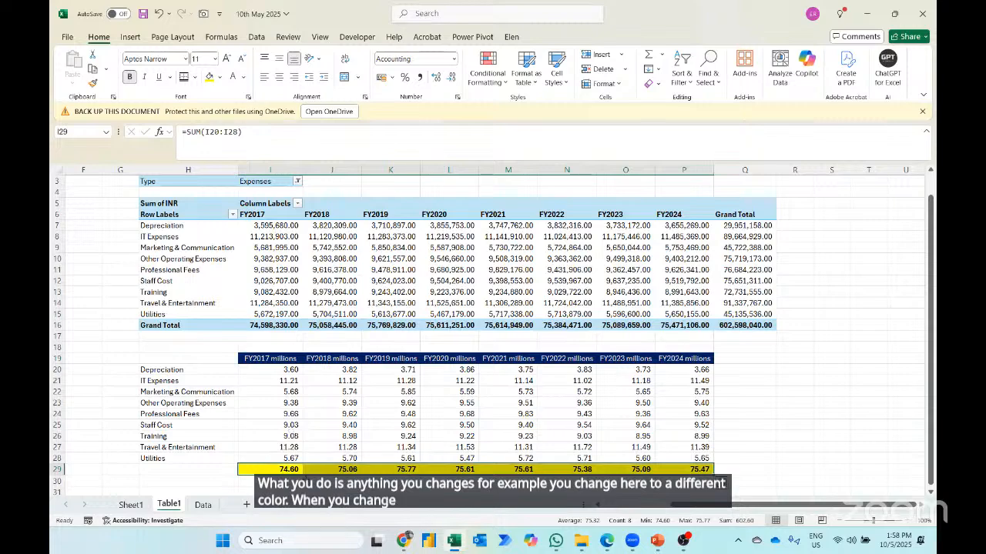
click(141, 506)
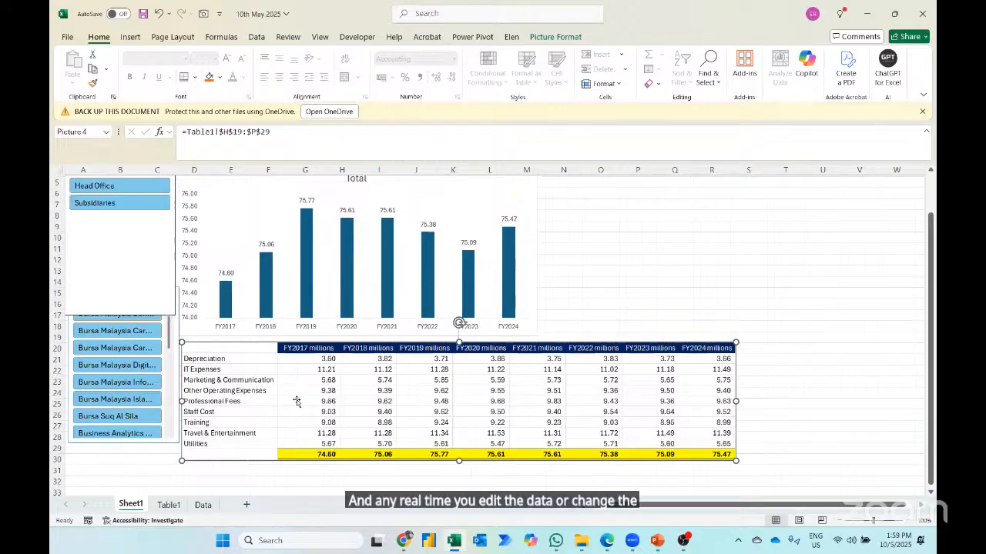
scroll(296, 401, up, 1)
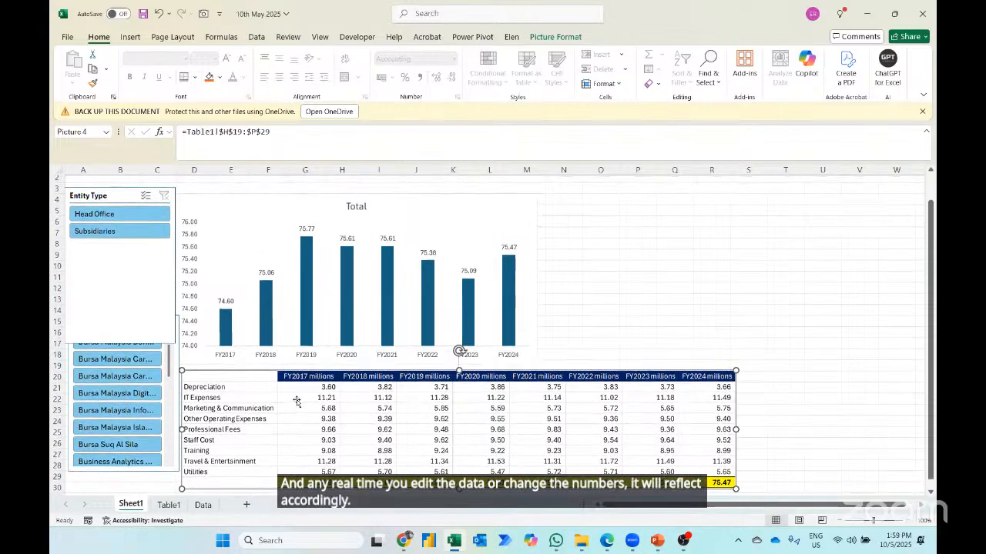
- Merge and center cells A1:W3 on Sheet1 as the dashboard title area
scroll(124, 185, up, 1)
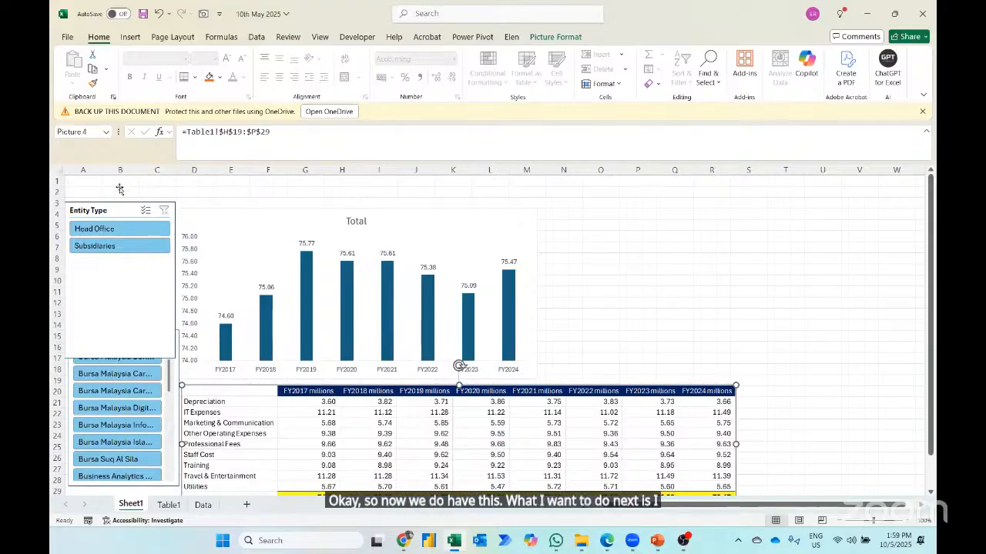
click(887, 208)
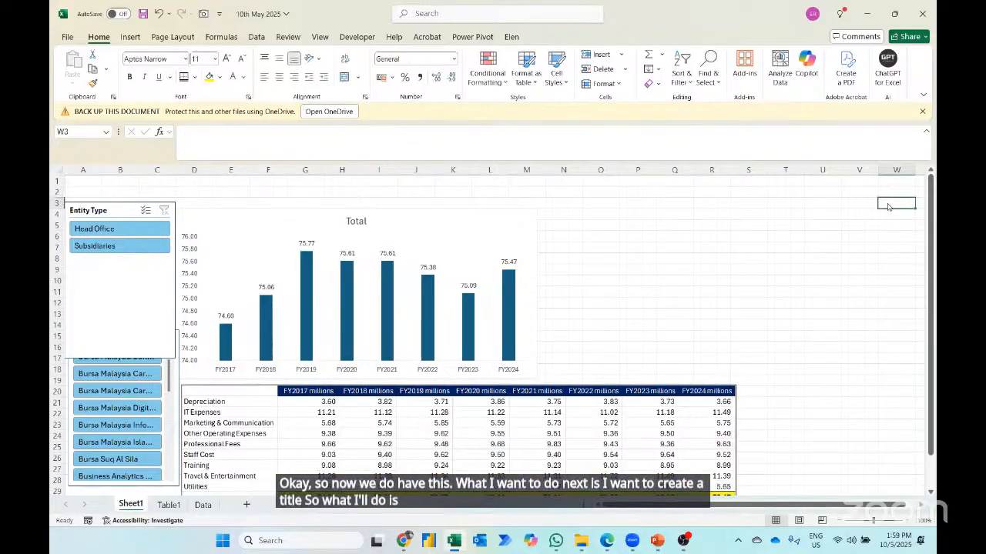
key(ctrl+shift+Up)
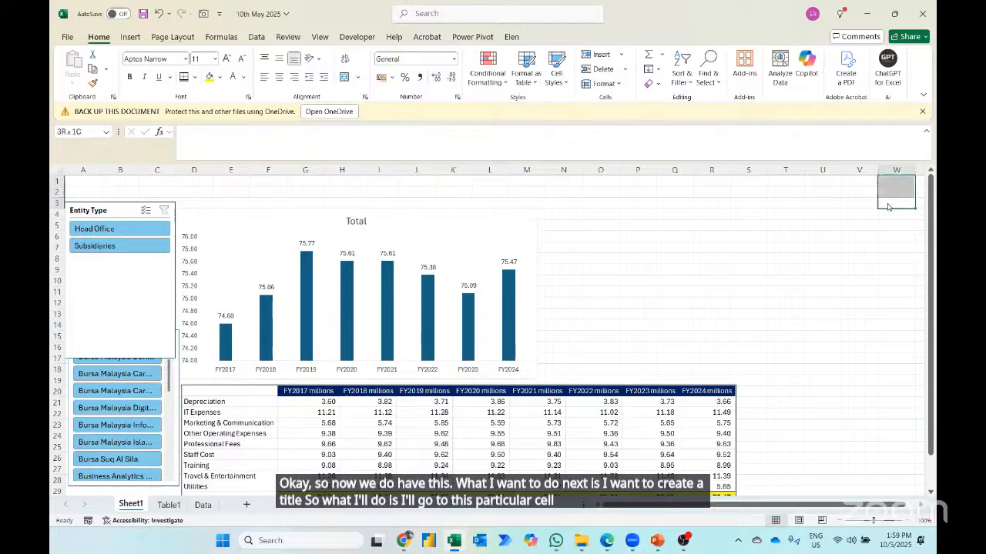
key(ctrl+shift+Left)
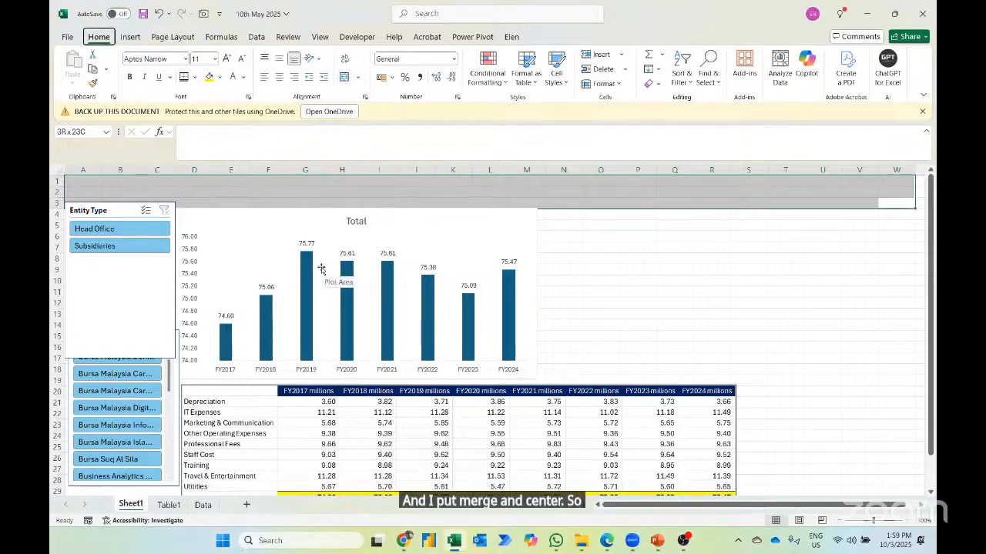
key(alt+h)
key(m)
key(c)
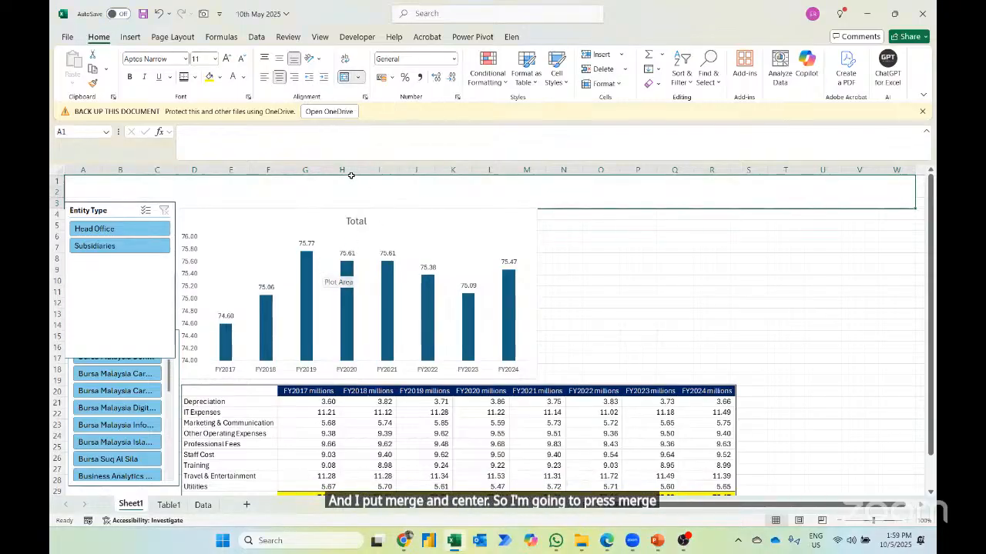
- Shift the column chart slightly down so it clears the merged title area, and close the PivotChart field list
click(327, 216)
drag(328, 216, 329, 222)
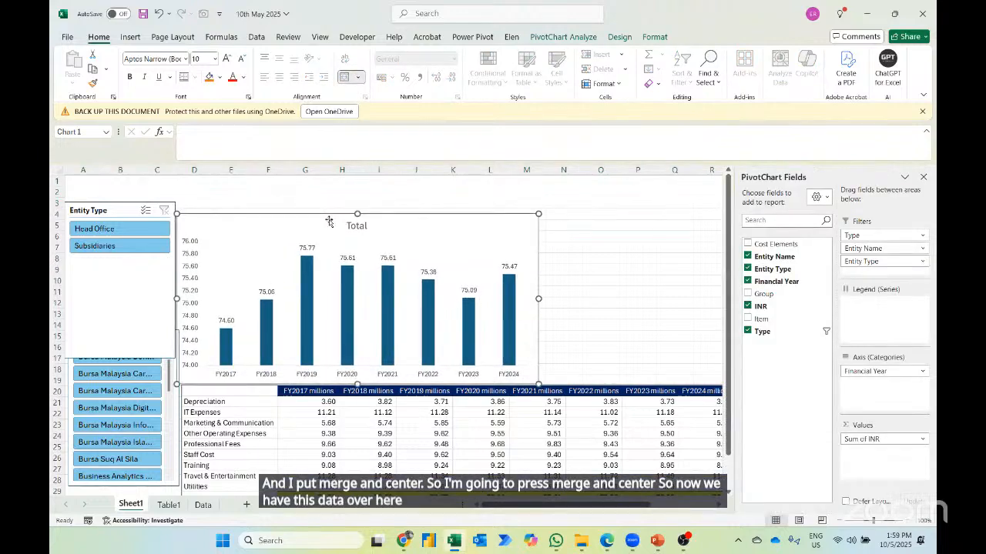
click(924, 177)
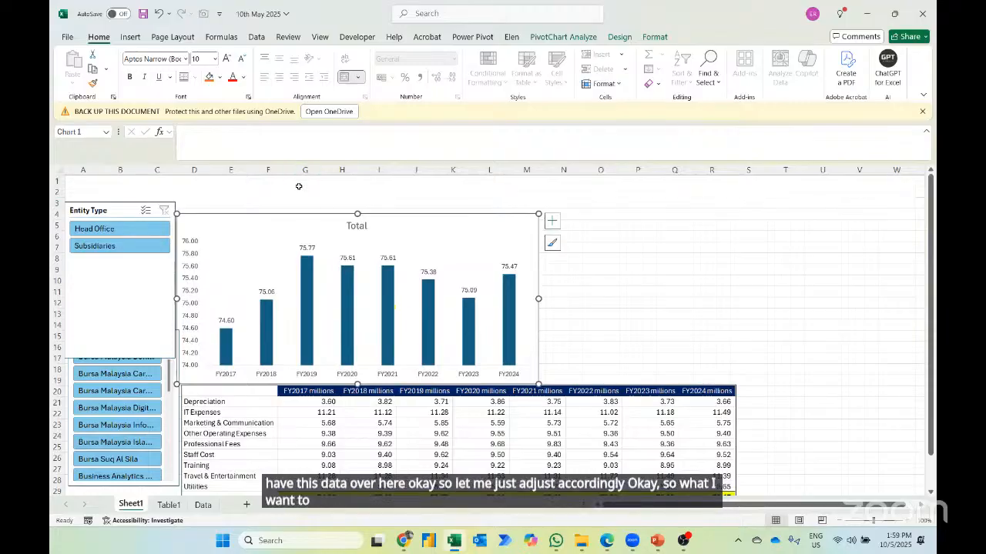
- On Table1, copy the Entity Name and Entity Type filter values from B2:B3 to D2:D3
click(168, 504)
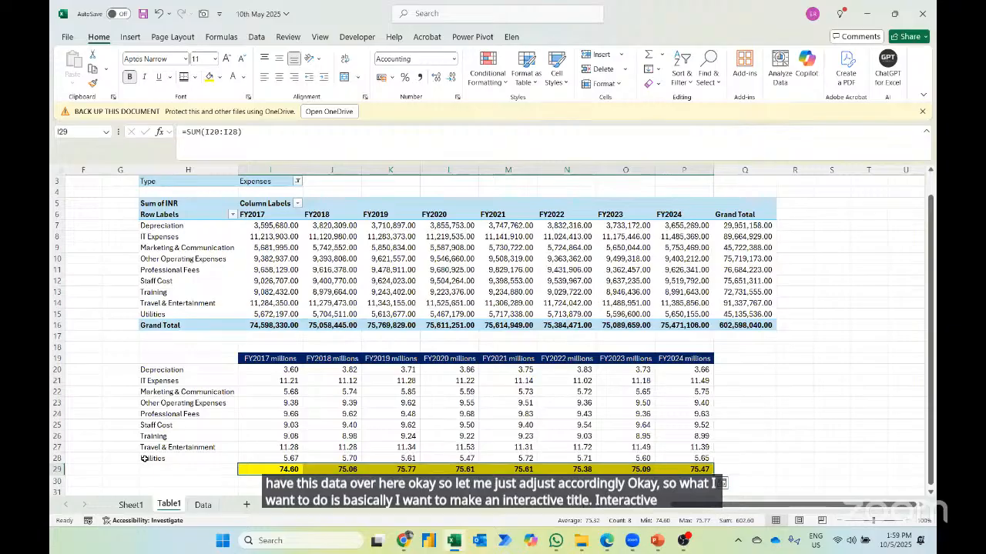
key(ctrl+Home)
key(Down)
key(Right)
key(shift+Down)
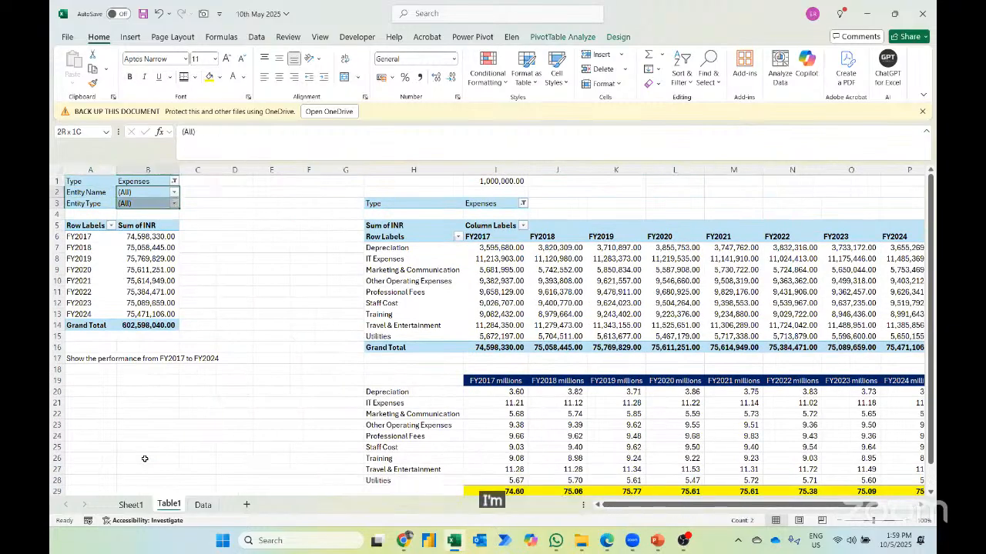
key(ctrl+c)
key(Right)
key(Right)
key(ctrl+v)
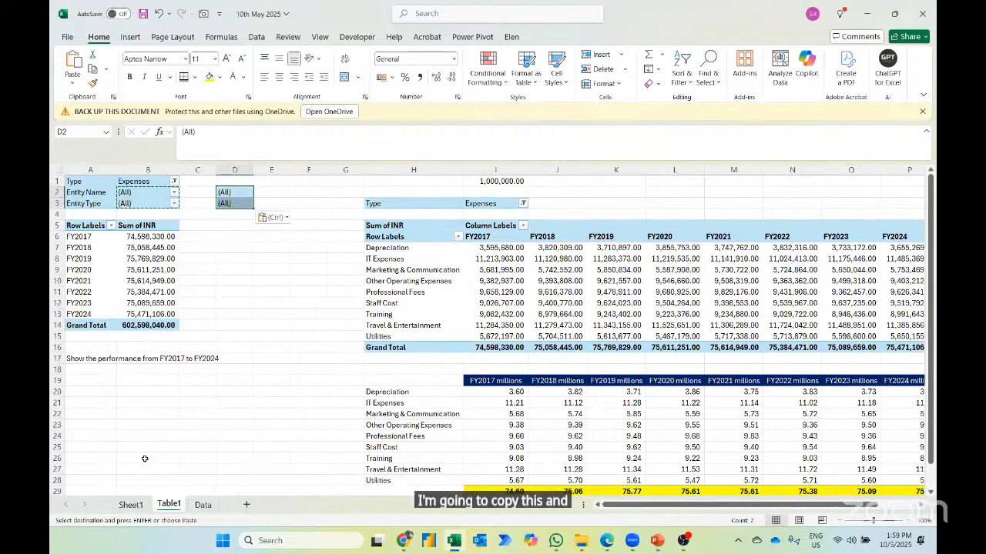
key(Right)
text(=)
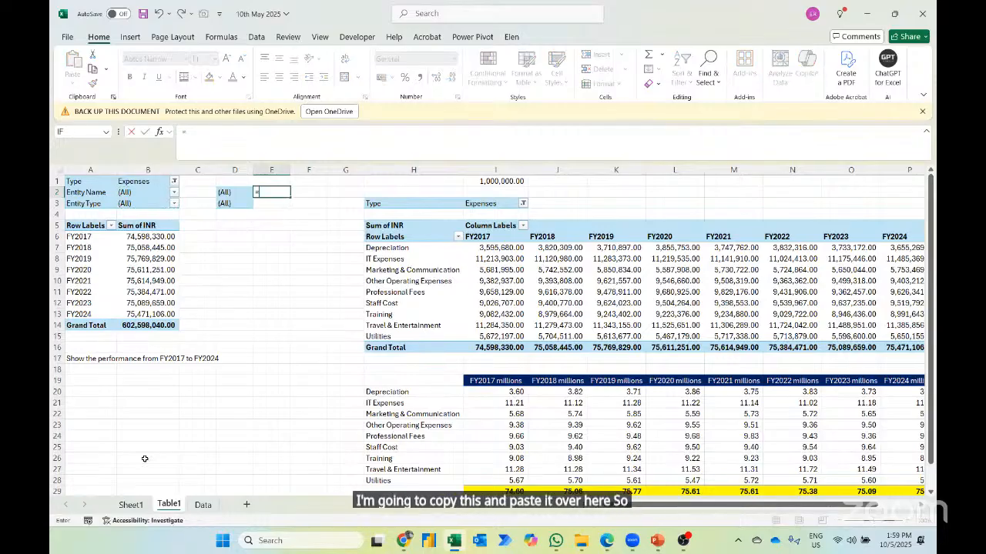
text(if)
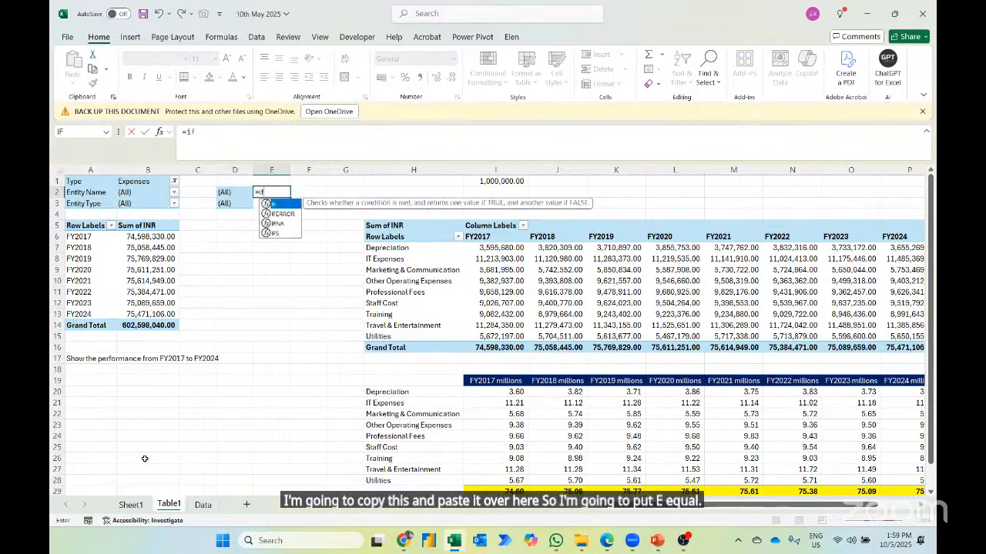
key(Left)
key(Left)
key(Left)
key(Right)
key(Right)
key(Right)
- In Table1 cell E2, enter an IF formula that returns "Bursa Malaysia" when B2 equals D2, and otherwise the value of B2
text(=)
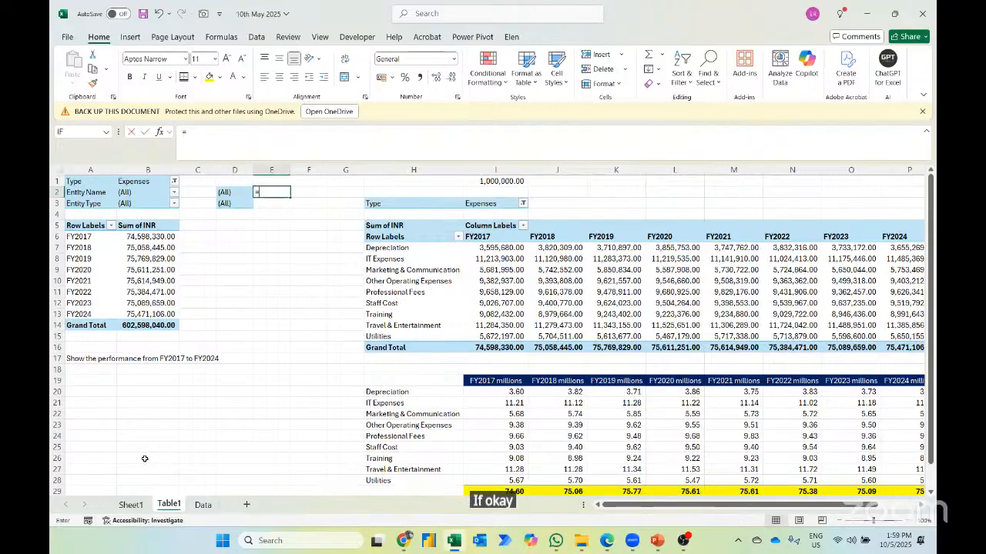
text(if)
key(Tab)
key(Left)
key(Left)
key(Left)
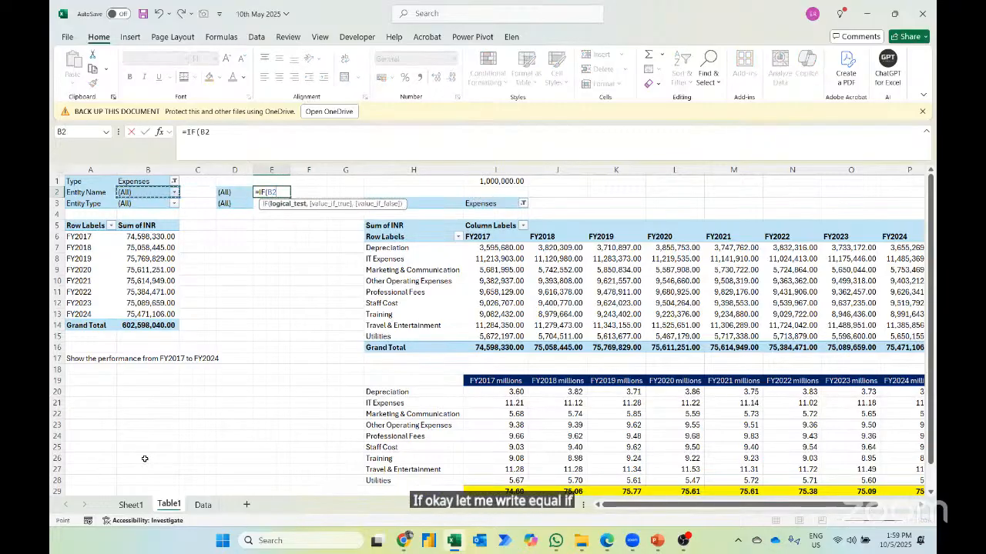
text(=)
key(Left)
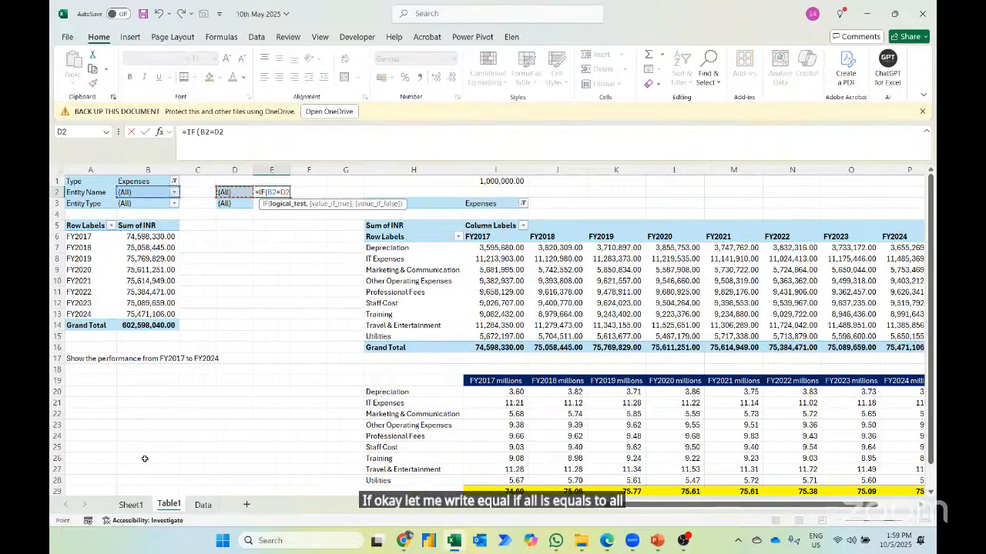
text(,)
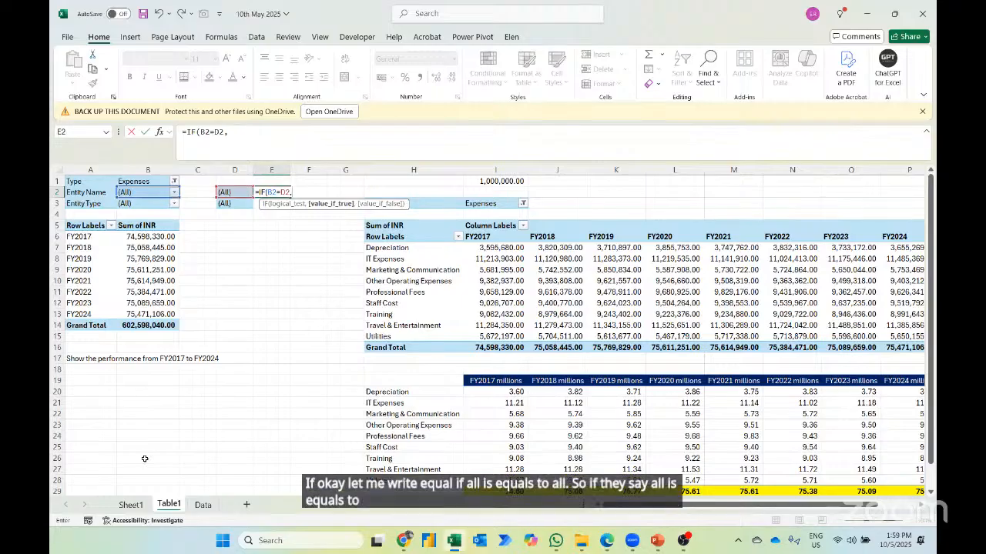
text("Bur)
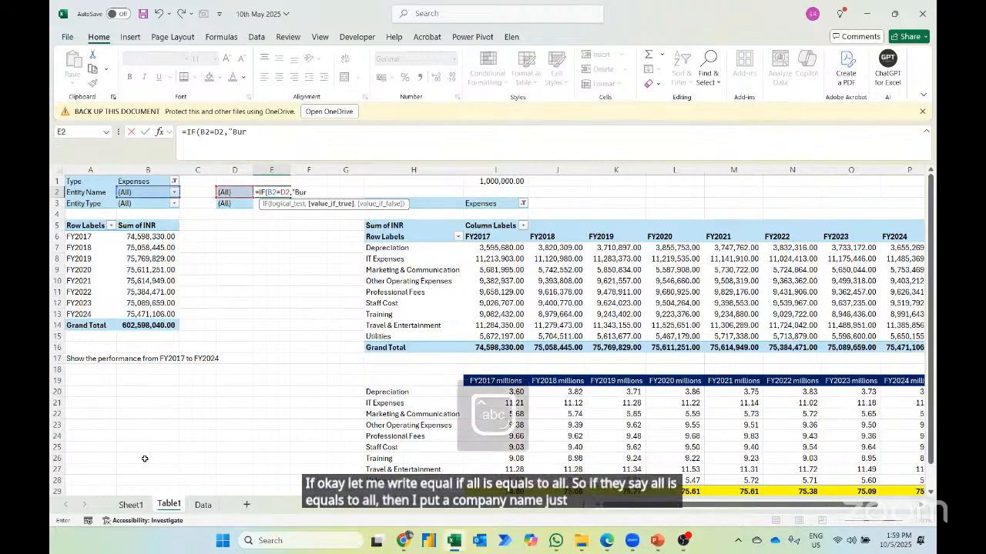
text(sa Malaysia)
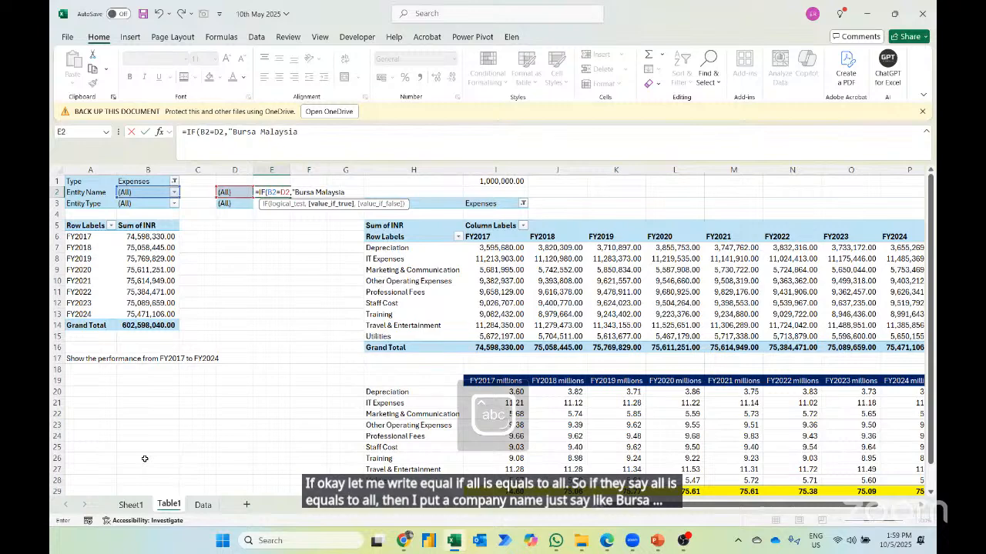
text(",)
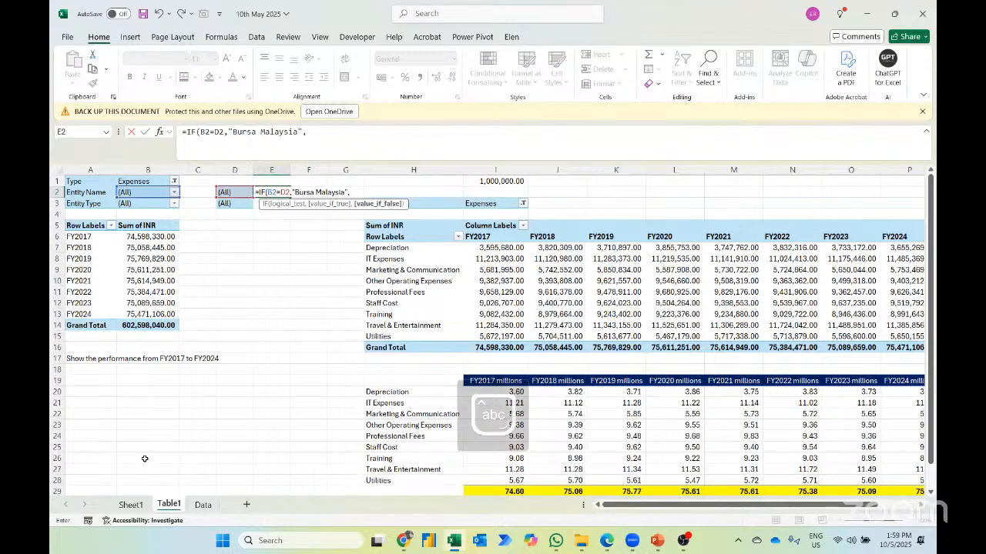
key(Return)
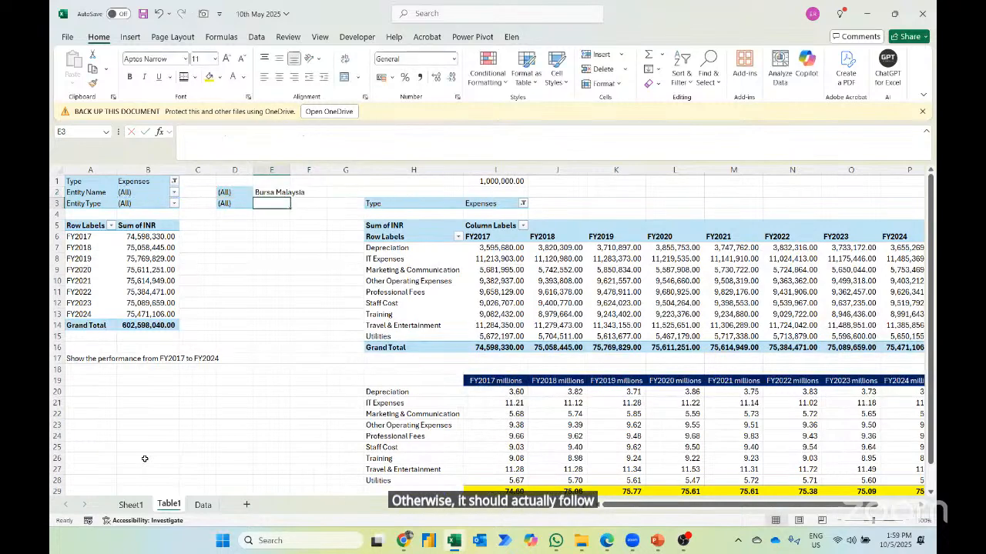
- Link the merged title cell A1 on Sheet1 to Table1!E2
click(130, 504)
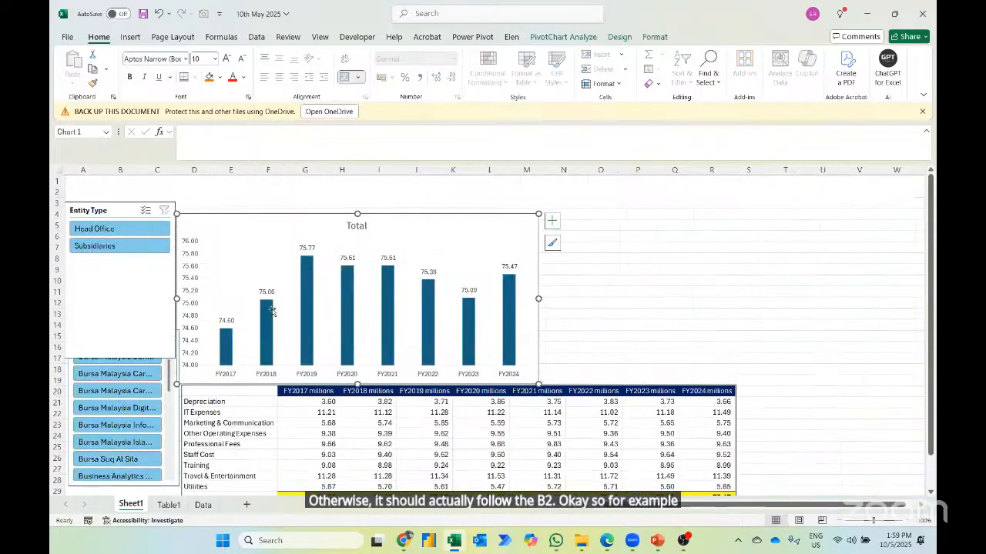
click(331, 186)
text(=)
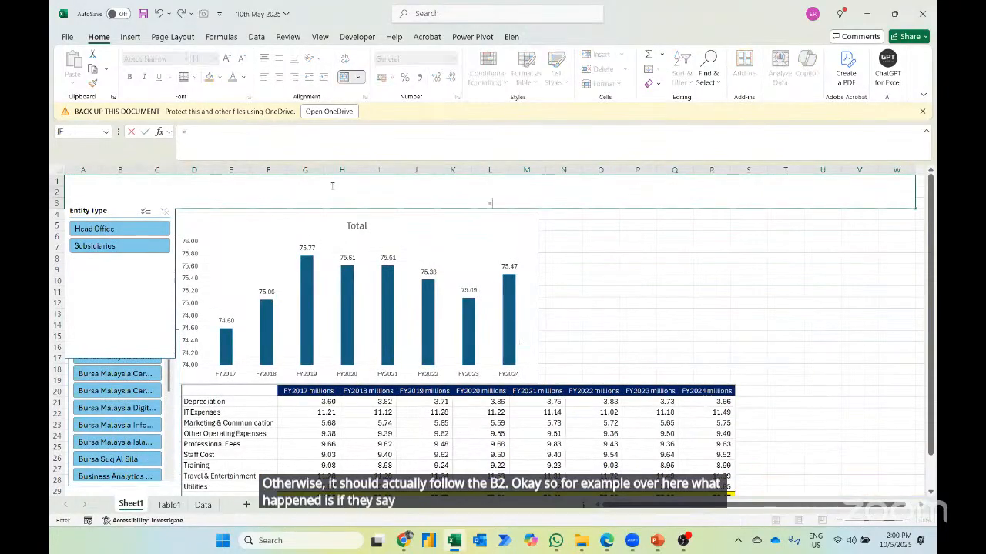
click(169, 504)
click(268, 191)
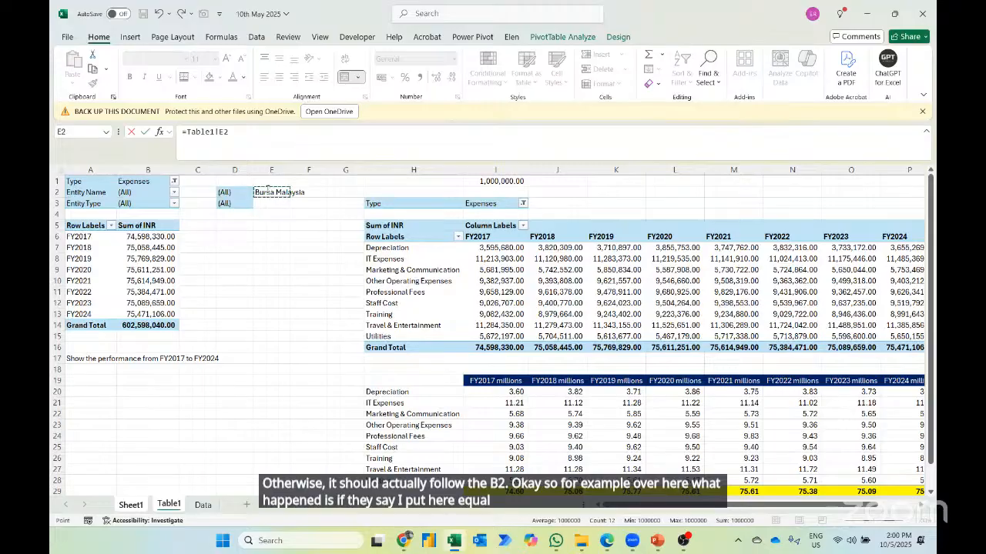
key(Return)
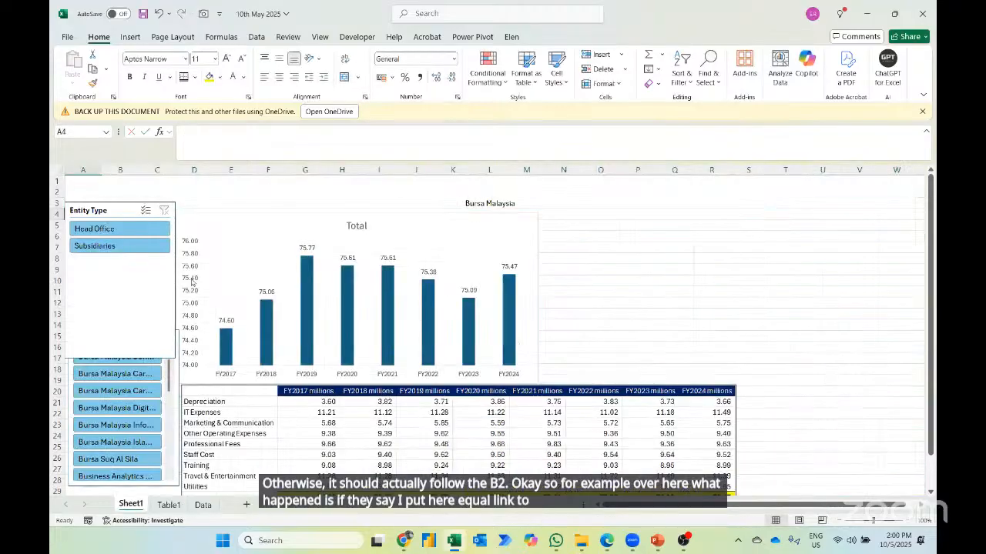
- Test the title with Bursa Malaysia Carbon Market Nominees and Bursa Malaysia Digital, and shorten the Entity Type slicer to clear the Entity Name filter
click(128, 375)
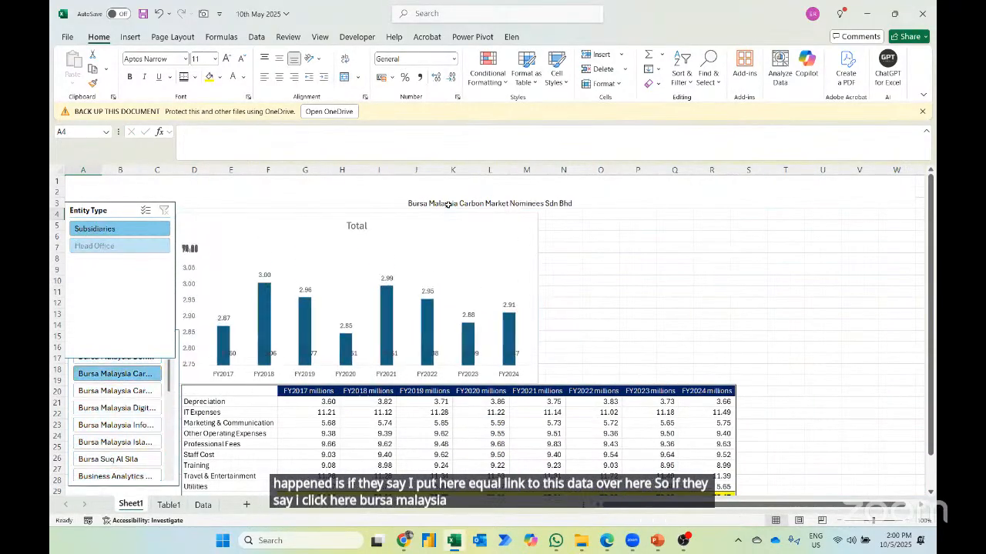
click(116, 408)
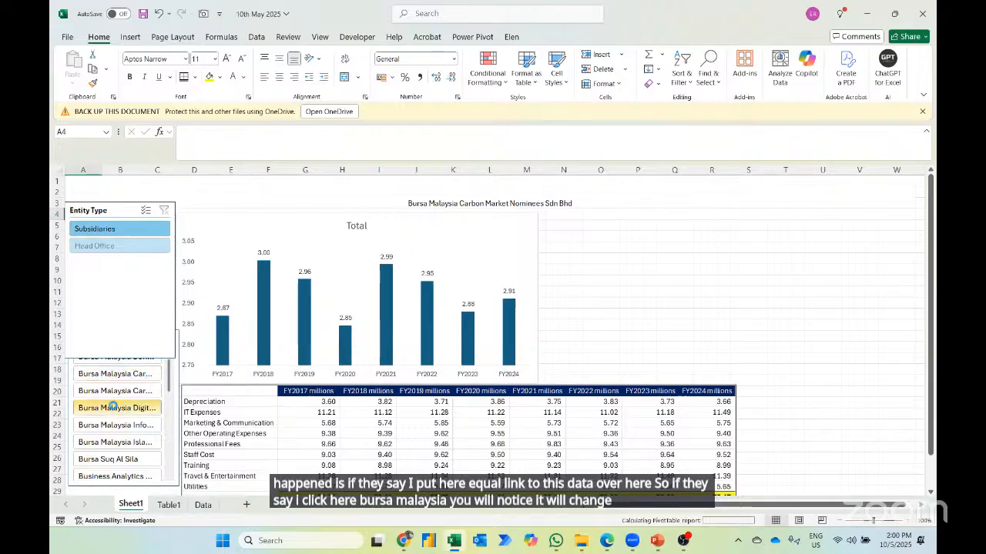
click(117, 350)
drag(119, 354, 120, 295)
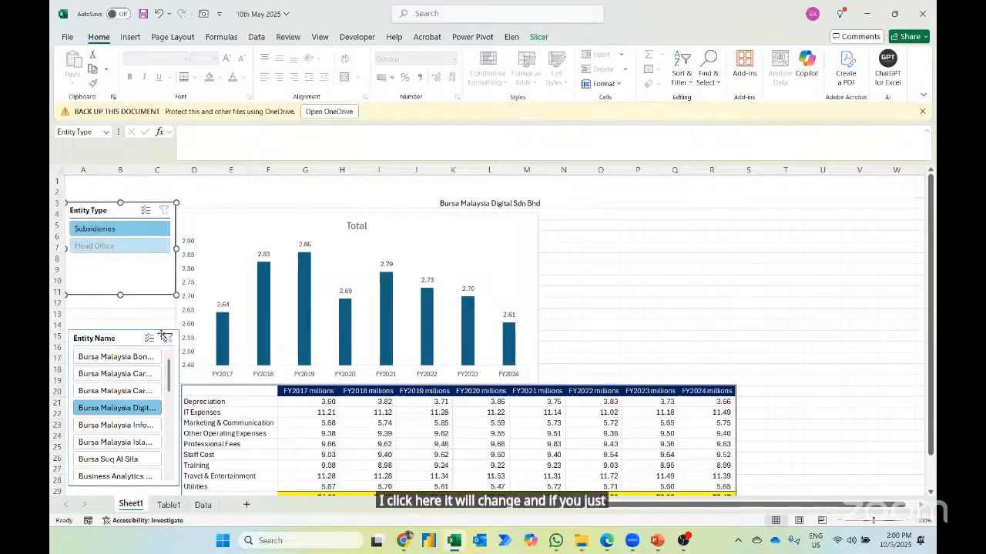
click(167, 339)
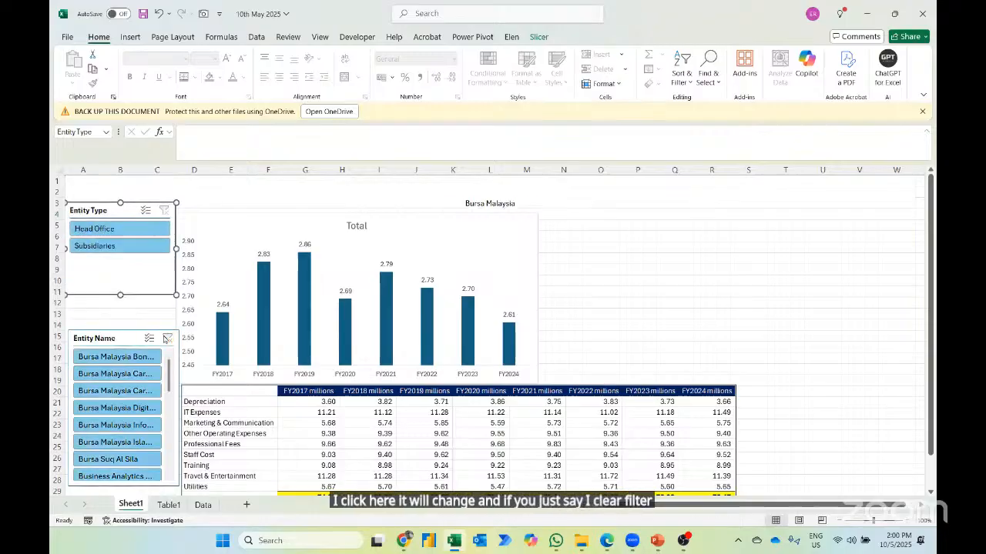
- Change the title formula in A1 to ="Expenses Performance of "&Table1!E2
click(428, 204)
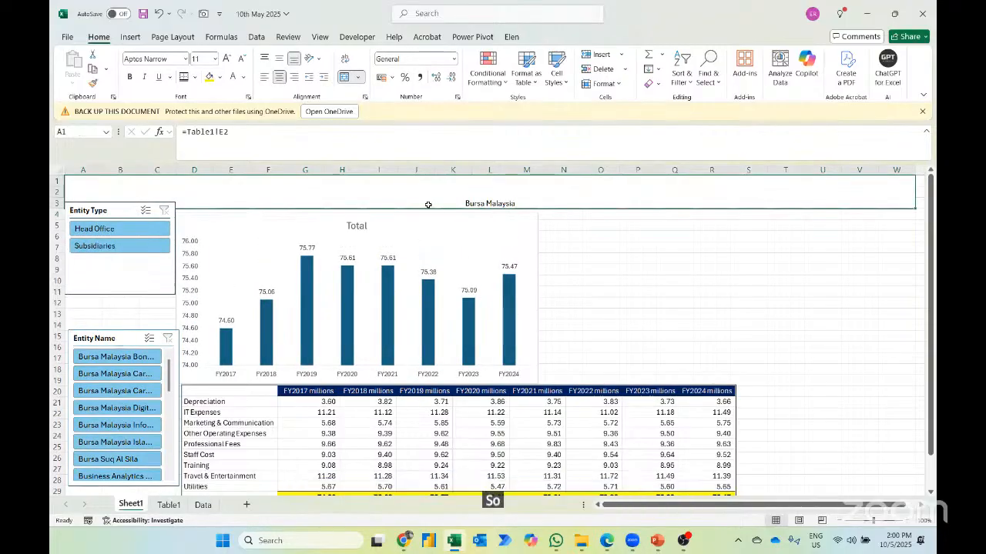
click(187, 132)
text('Expenses P)
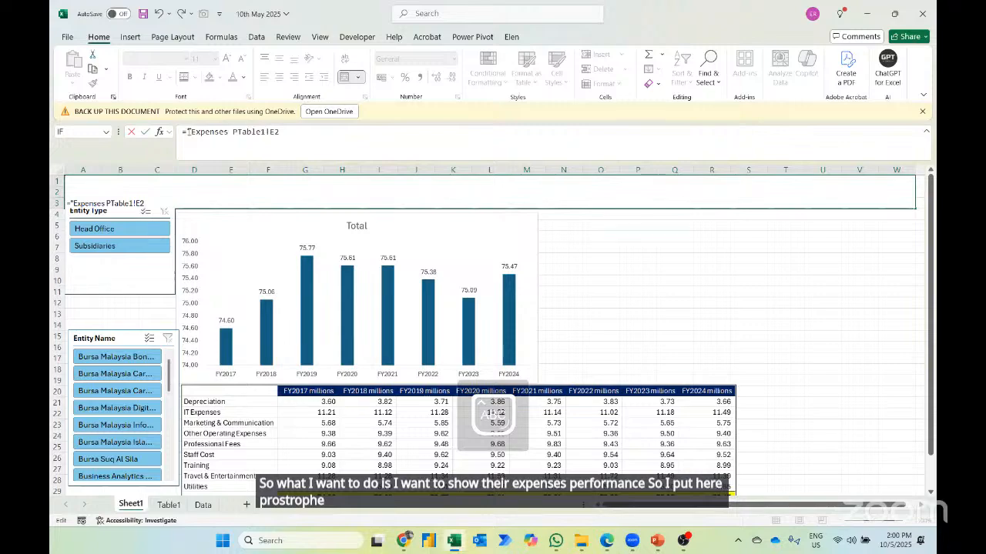
text(formance of)
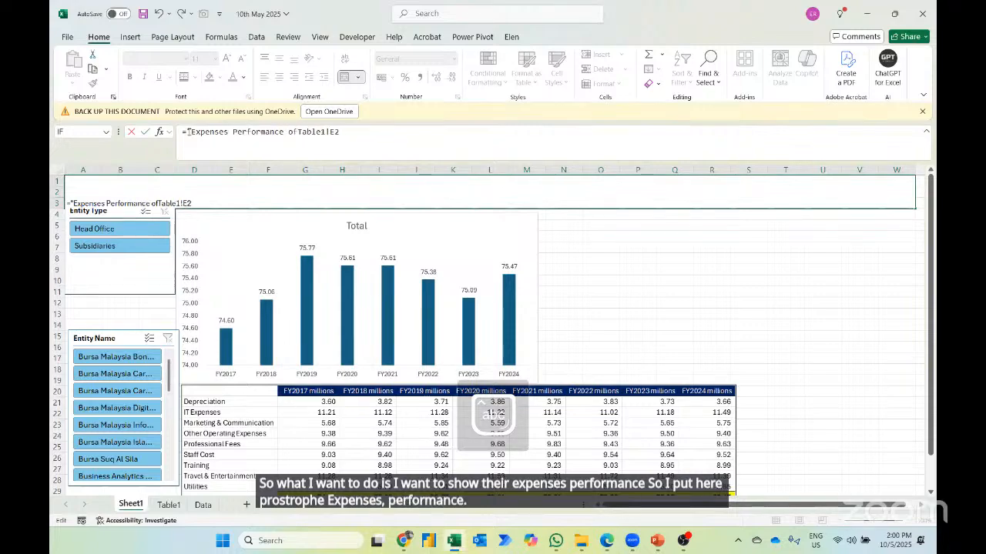
text( "&)
key(Return)
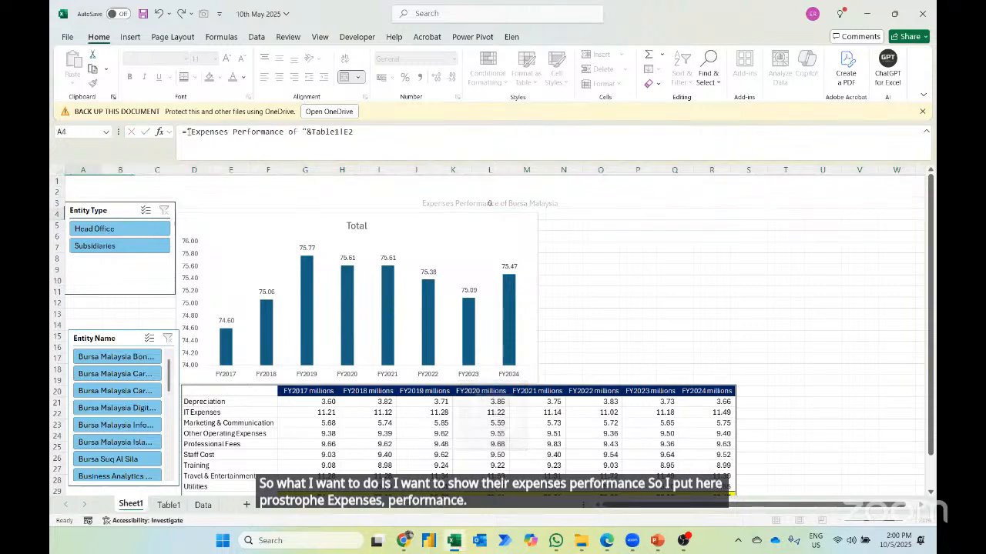
- Enlarge the font of the title in A1 to 34, and reduce it to 28
key(Up)
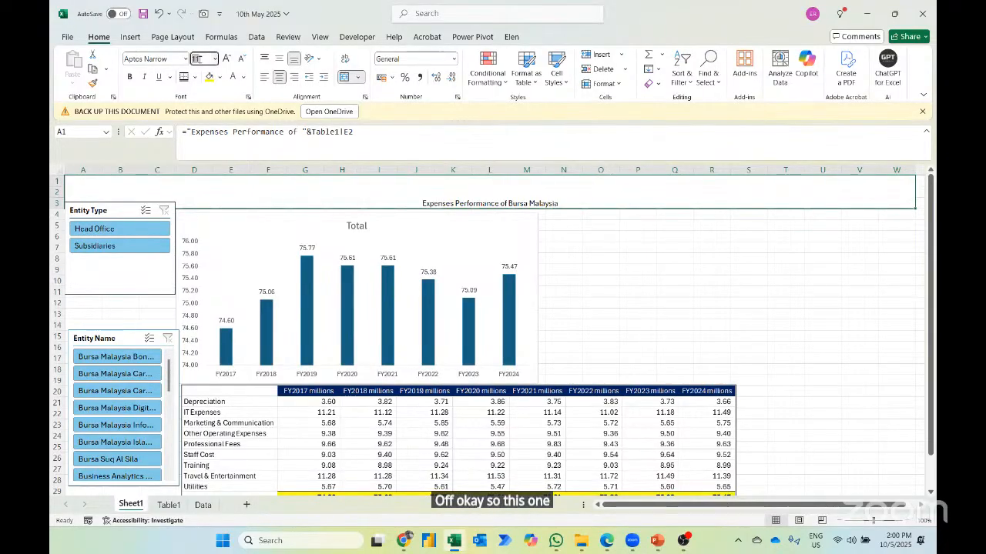
text(34)
key(Return)
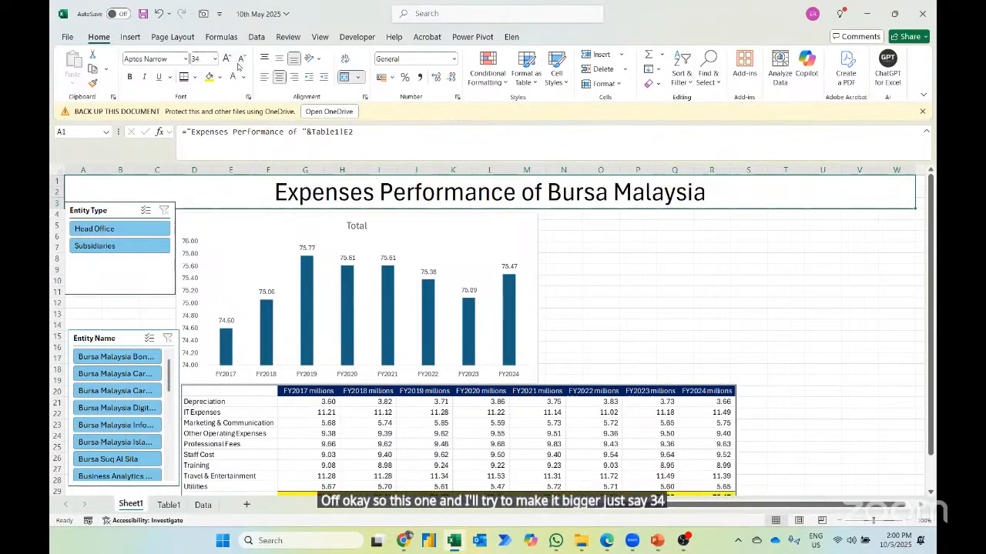
click(239, 66)
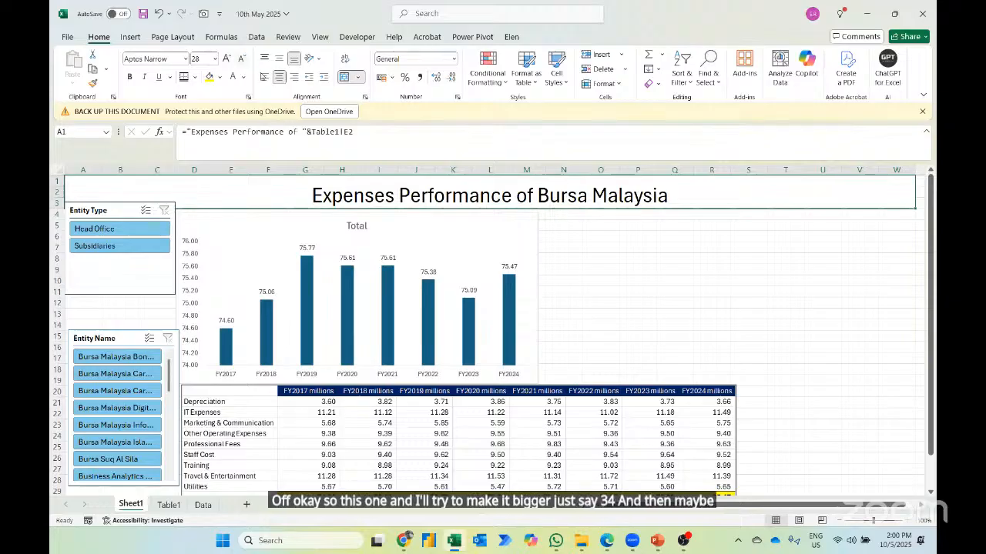
- Middle-align the title in A1 vertically and make it bold
click(285, 65)
key(ctrl+b)
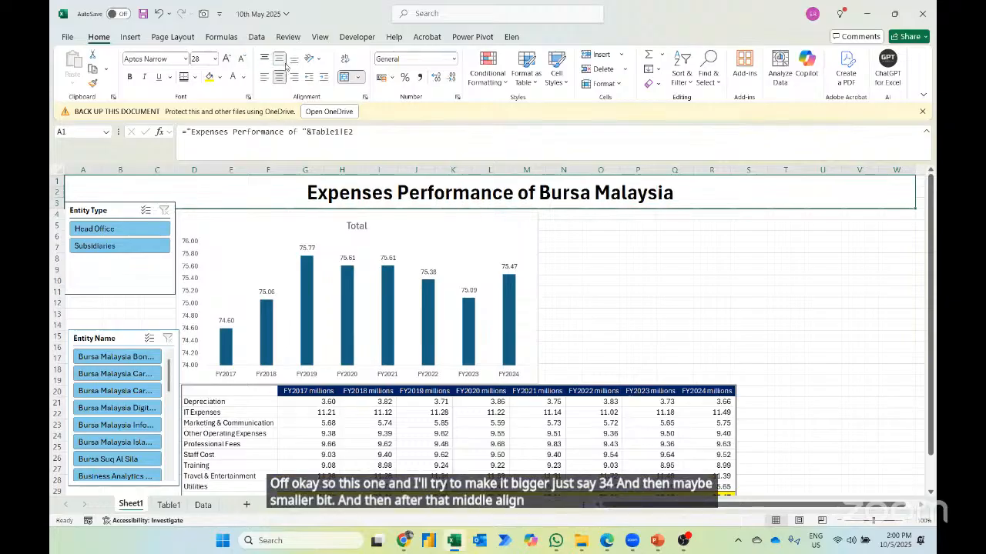
- Test the title by filtering Entity Name to Bursa Malaysia Bonds, Business Analytics & Information Services, and Corporate Strategy
click(135, 357)
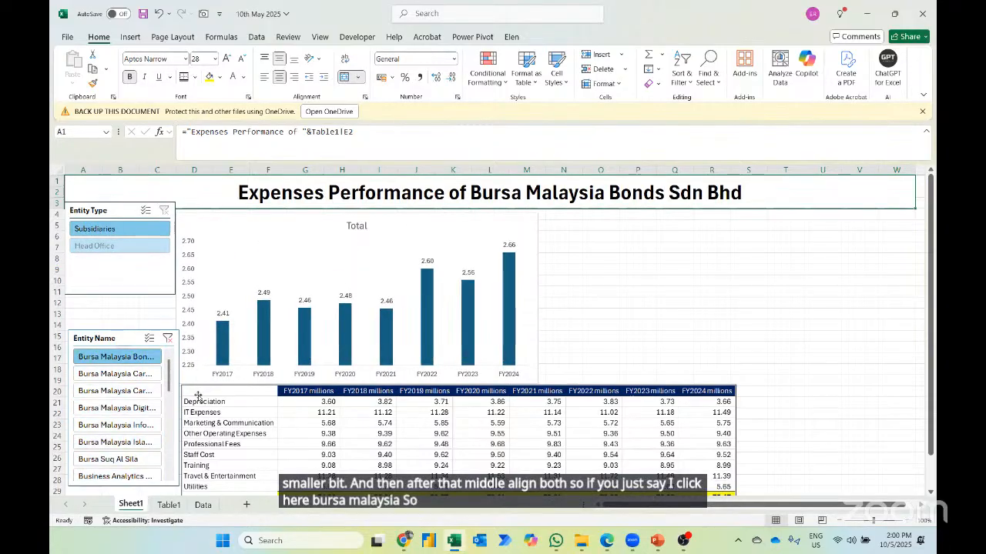
click(115, 476)
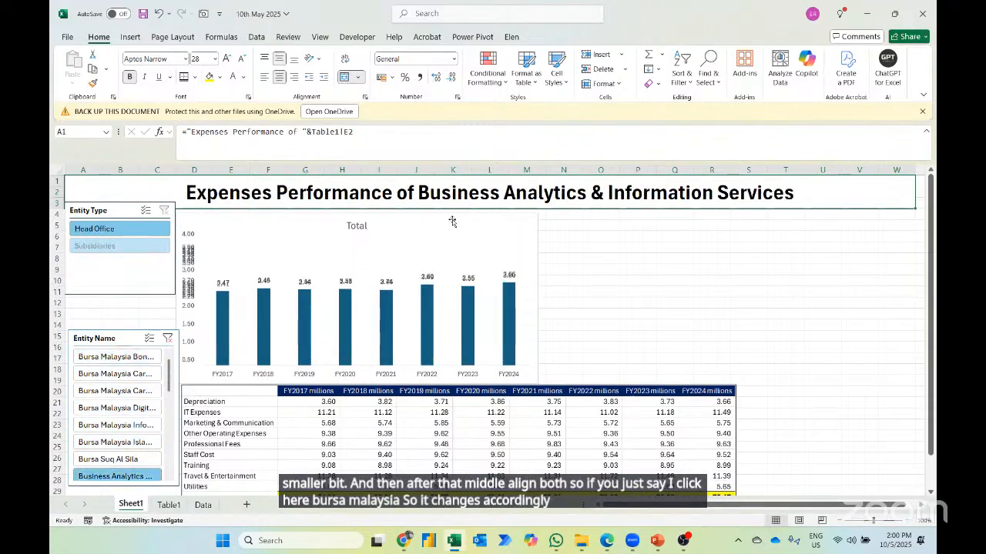
scroll(169, 385, down, 2)
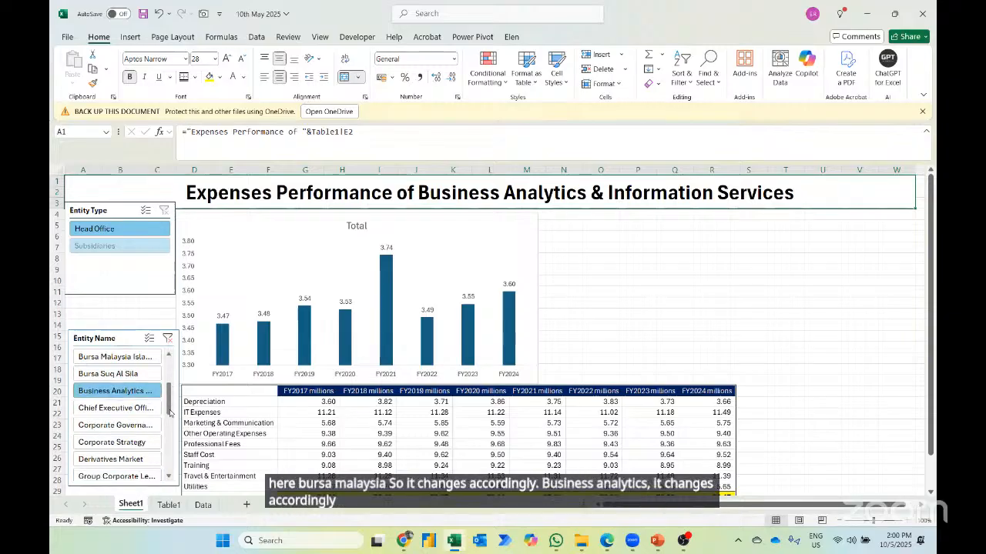
click(119, 443)
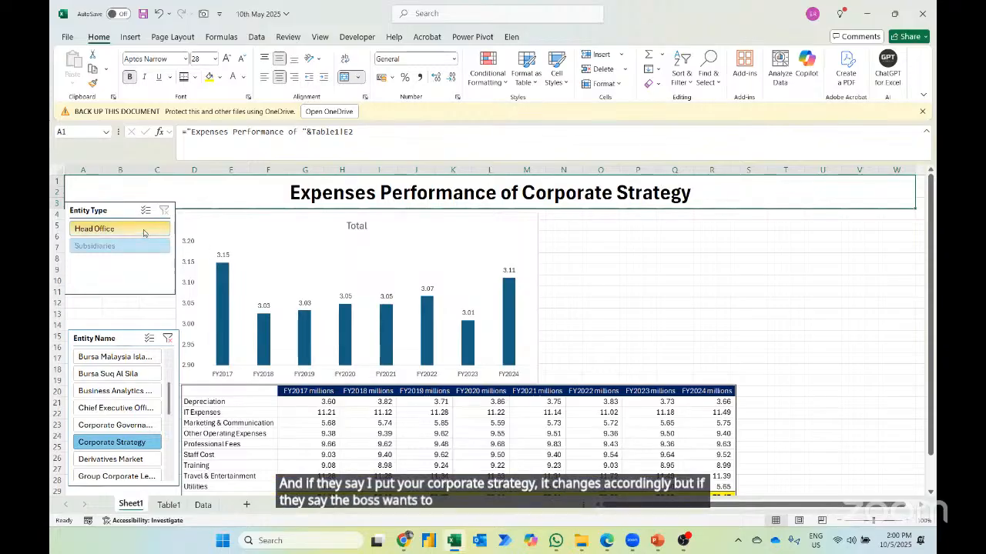
- Enter =IF(B3=D3,"Bursa Malaysia",B3) in cell E3 of Table1 for the Entity Type name
key(ctrl+Page_Down)
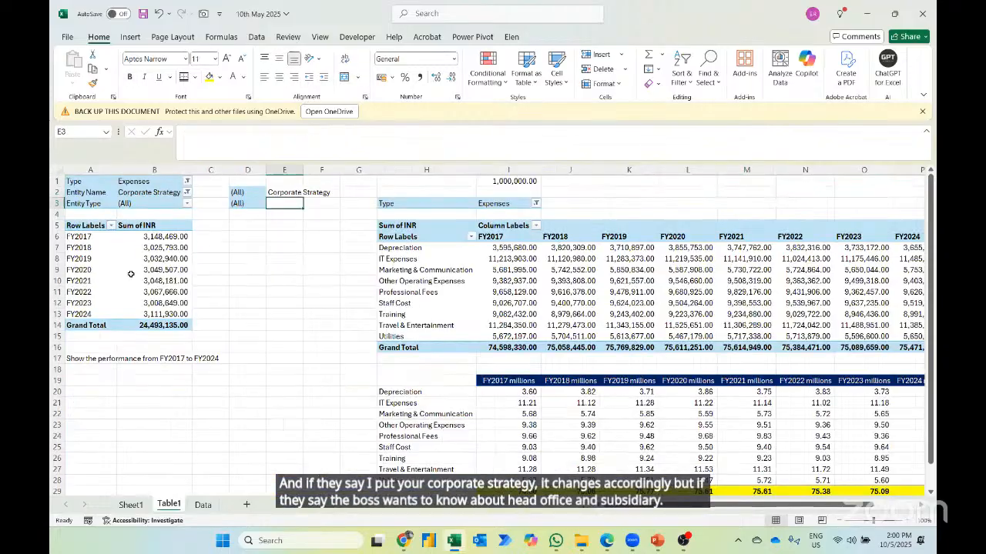
key(Right)
key(Right)
key(Right)
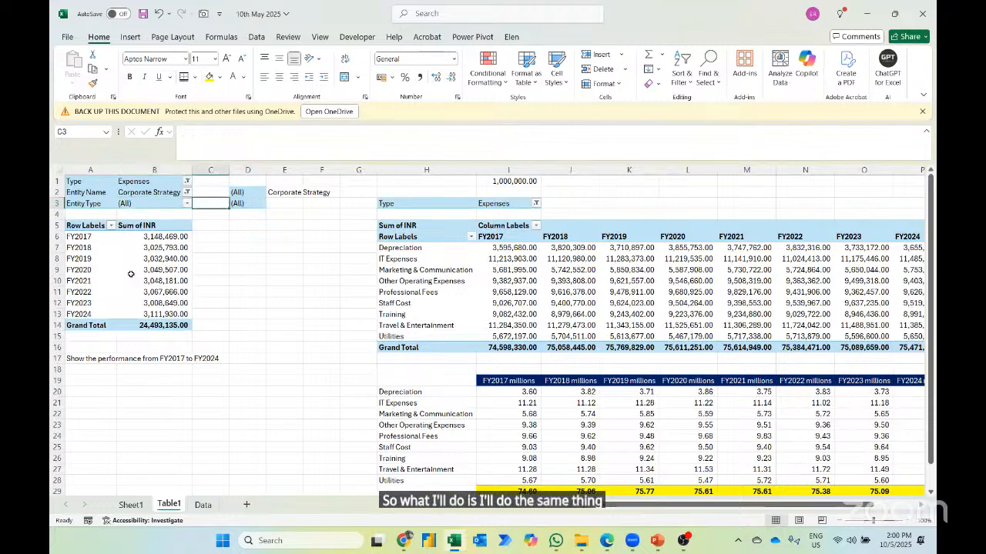
text(=i)
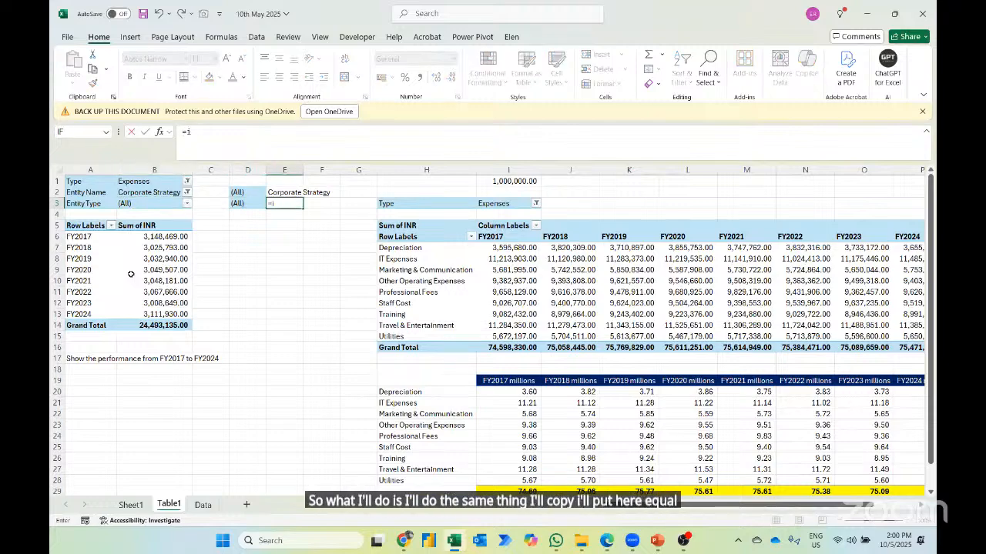
key(Tab)
key(Left)
key(Left)
key(Left)
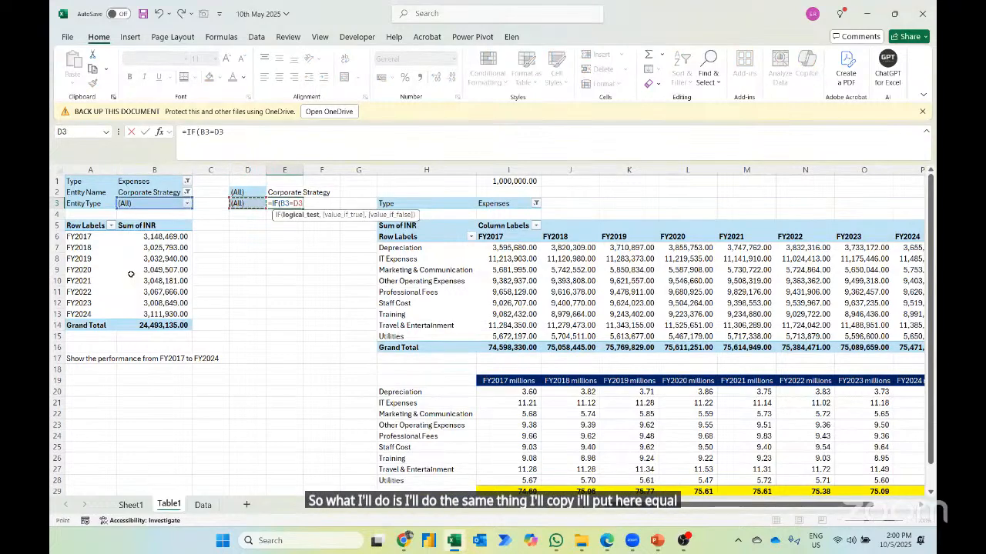
text(,"Bursa Malaysia",)
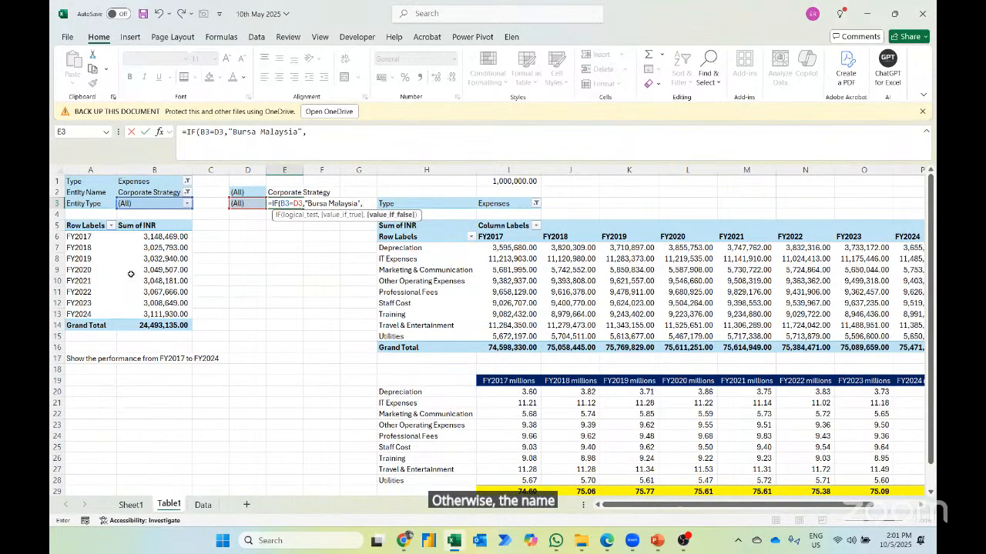
text(B3)
key(Return)
- Replace "Bursa Malaysia" in the IF formula of E2 with a reference to E3
key(Up)
key(Up)
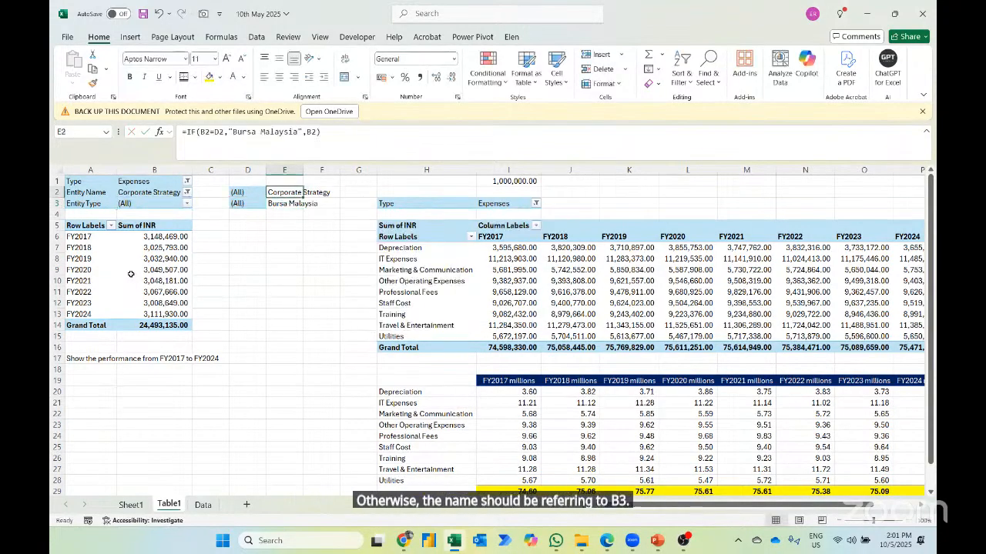
click(295, 131)
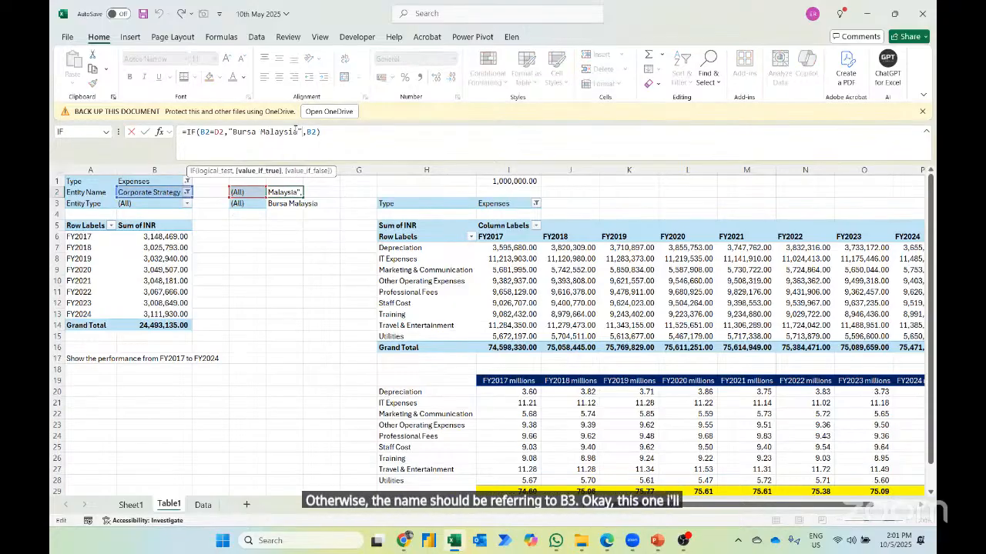
key(ctrl+shift+Left)
key(ctrl+shift+Left)
key(BackSpace)
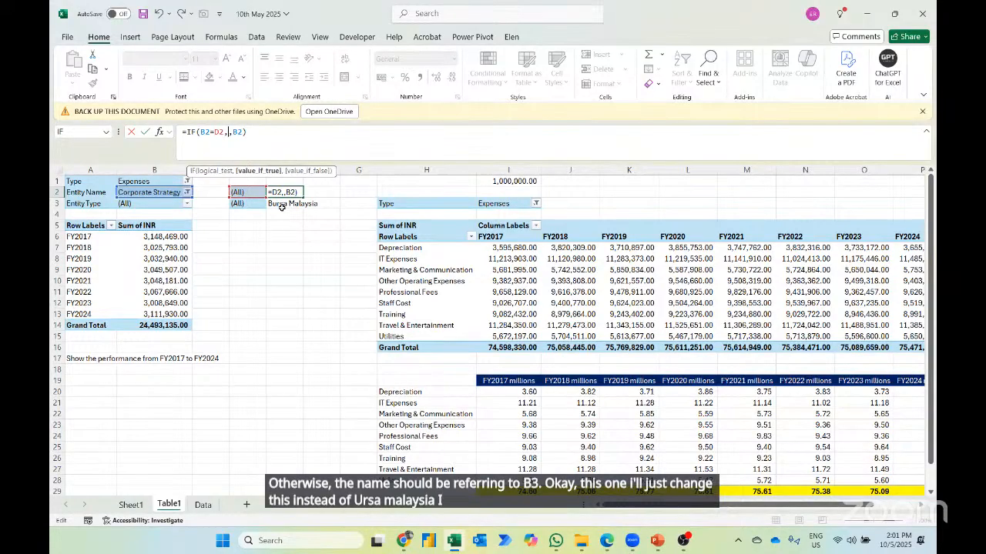
key(Return)
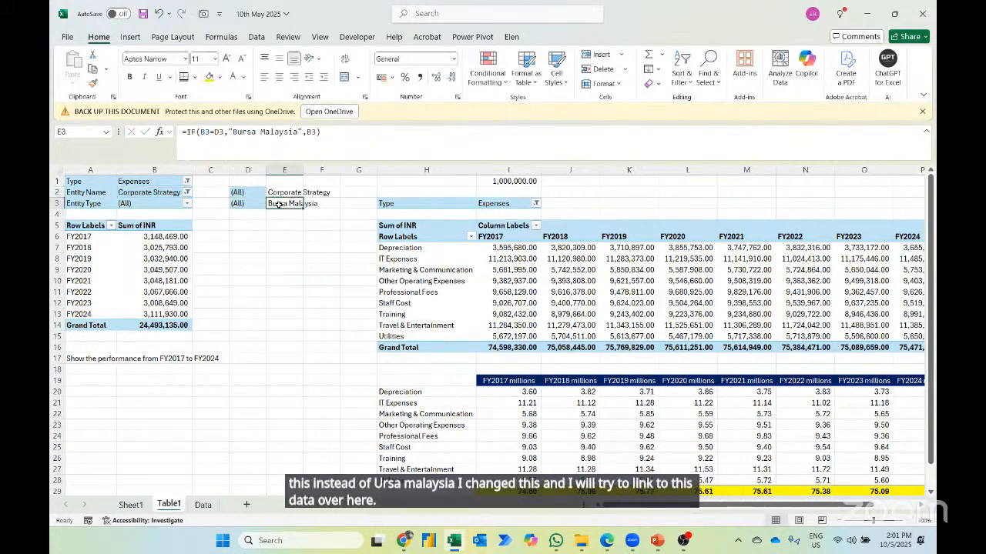
- Test the Sheet1 title with Chief Executive Officer and Derivatives Market, and clear the Entity Name filter
key(ctrl+Page_Up)
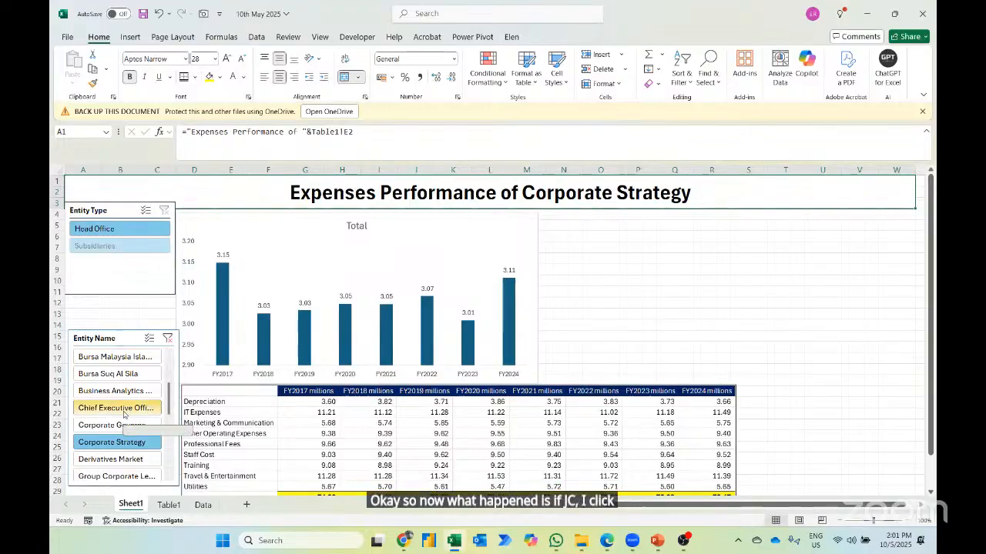
click(124, 412)
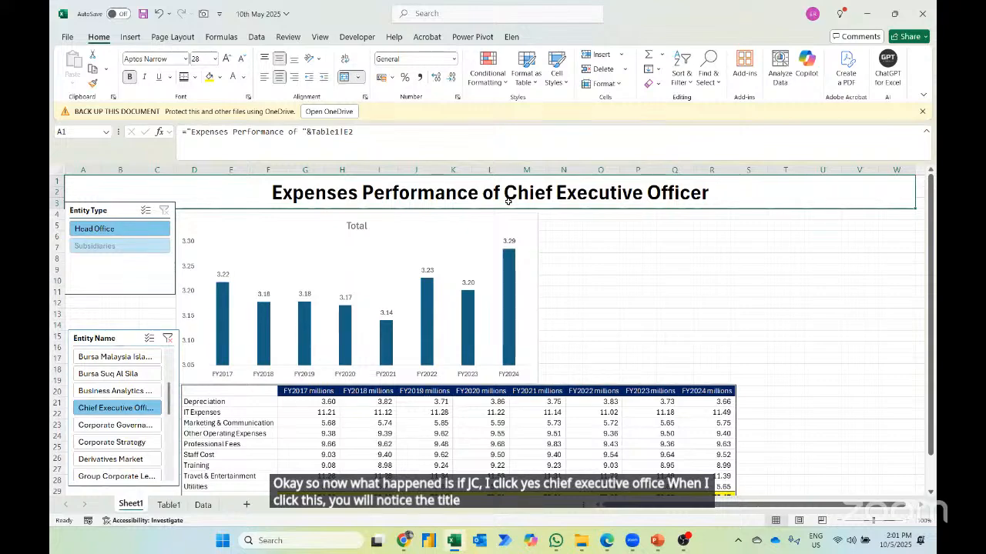
click(116, 459)
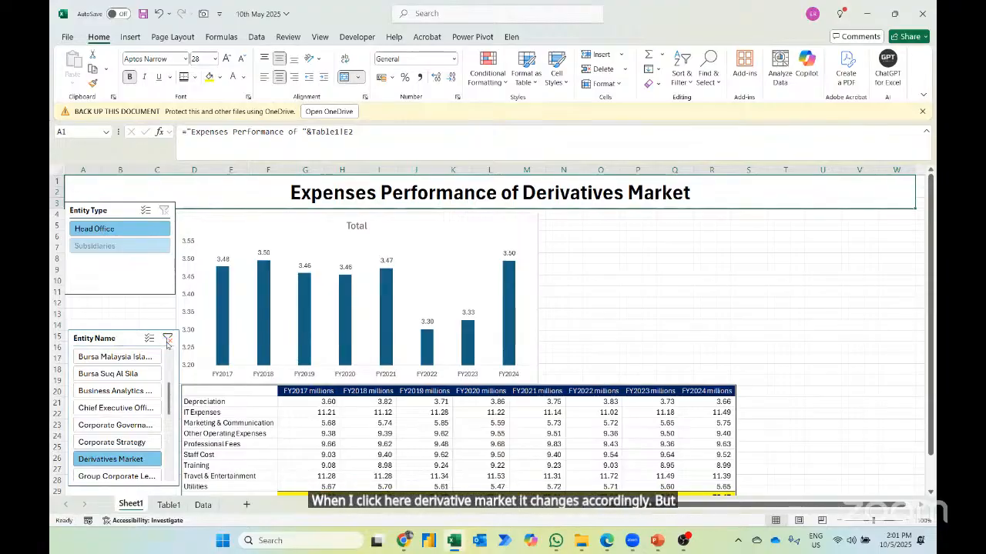
click(167, 339)
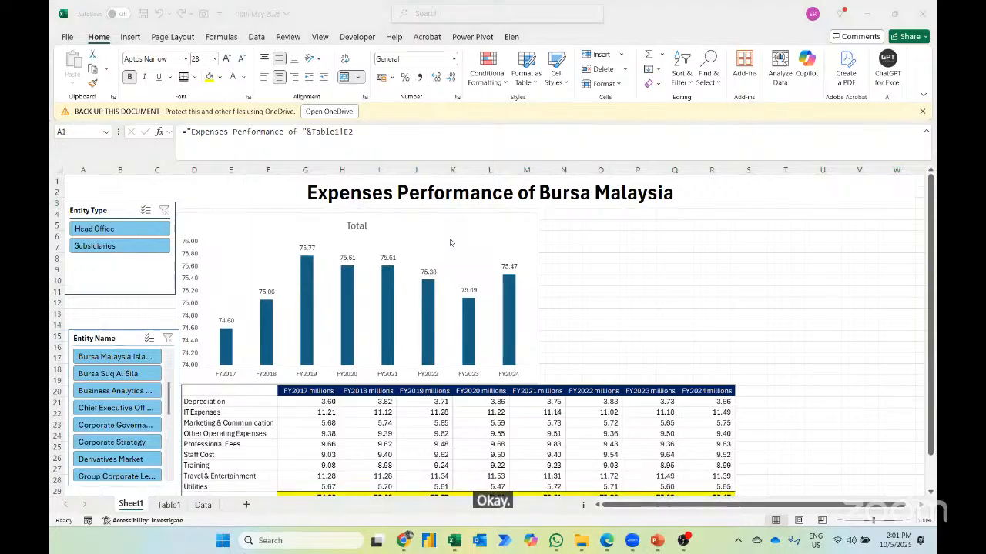
- Test the title with Head Office, Subsidiaries and Bursa Malaysia Islamic Services, and clear the filters of both slicers
click(91, 234)
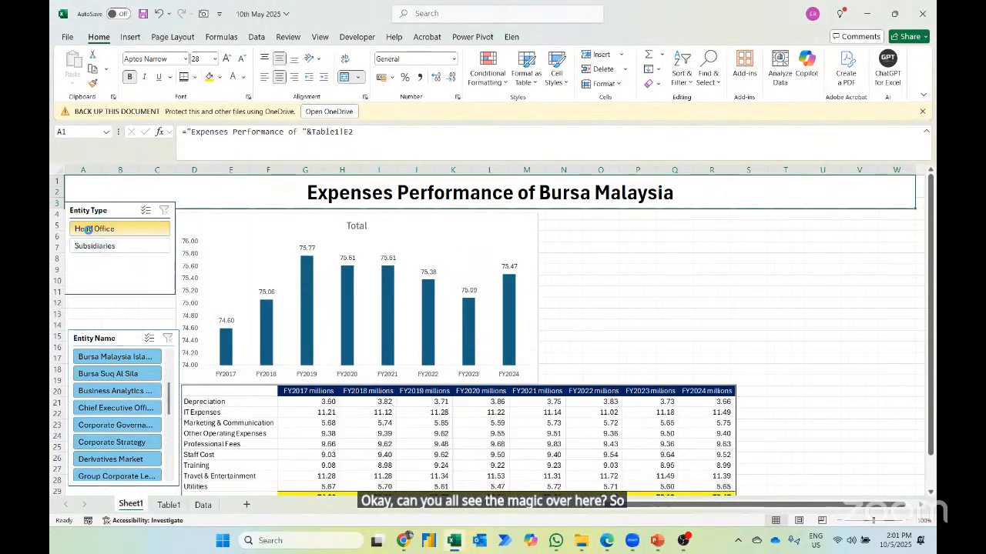
click(91, 231)
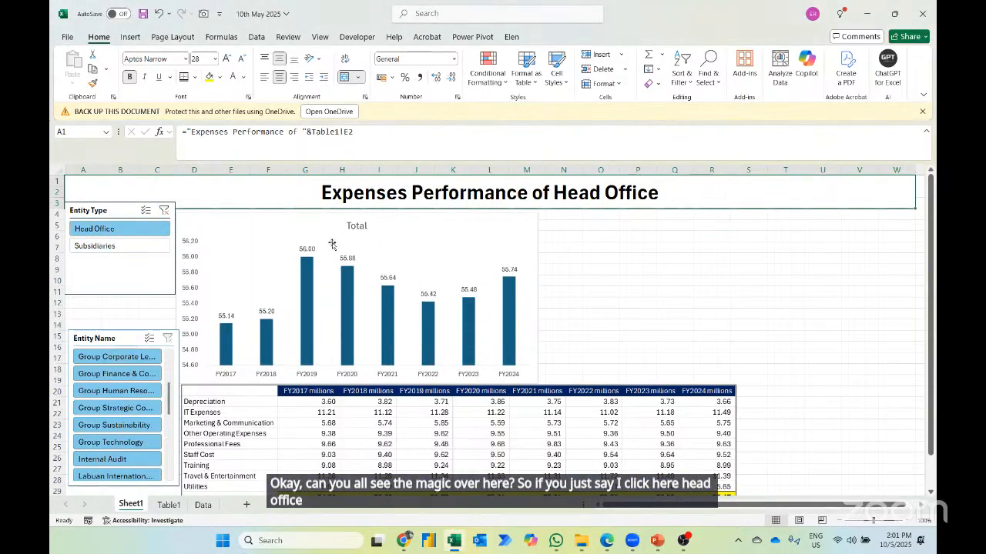
click(94, 245)
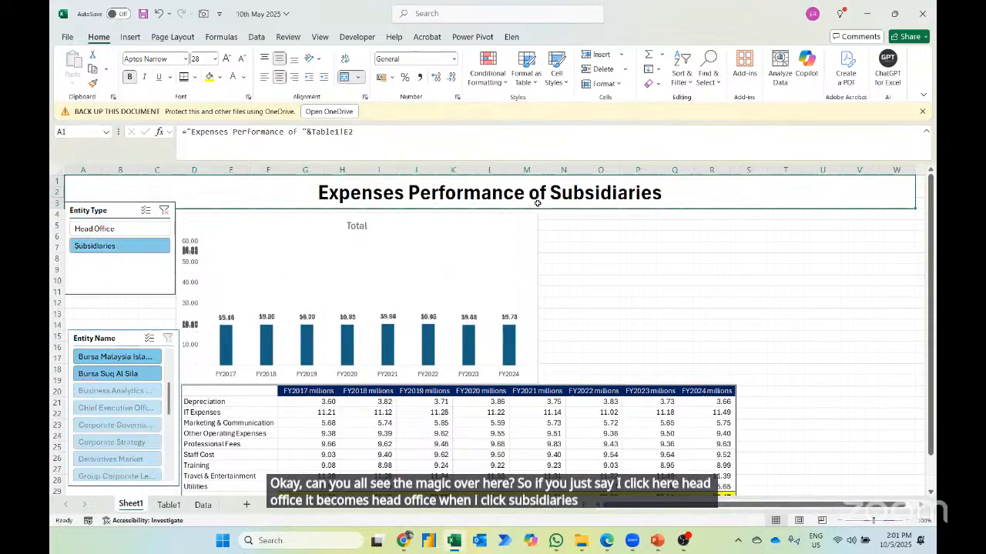
click(105, 358)
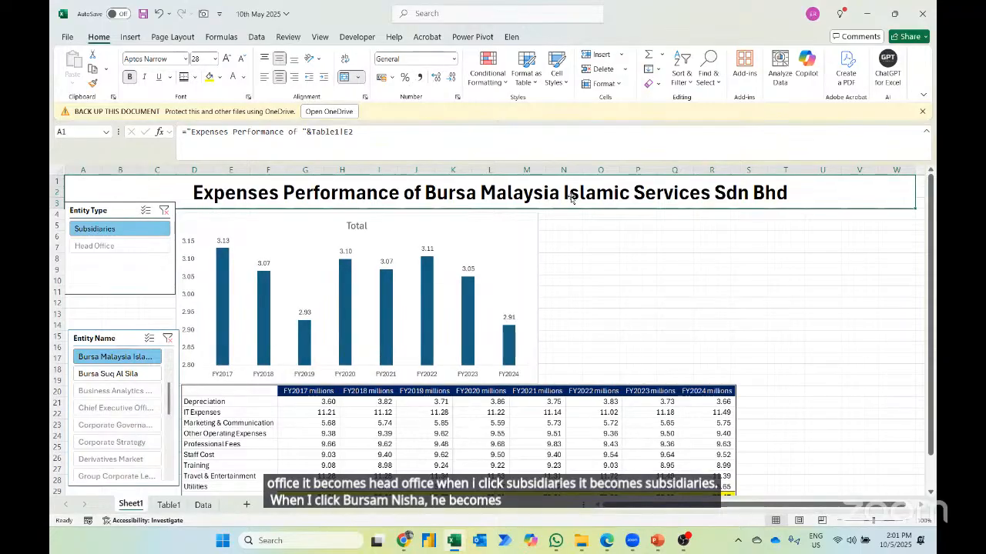
click(167, 340)
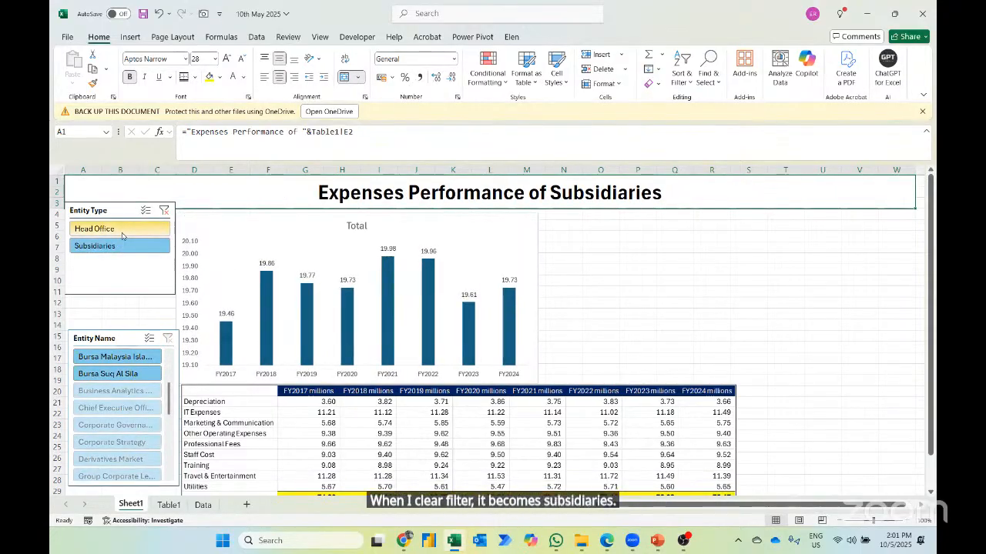
click(121, 233)
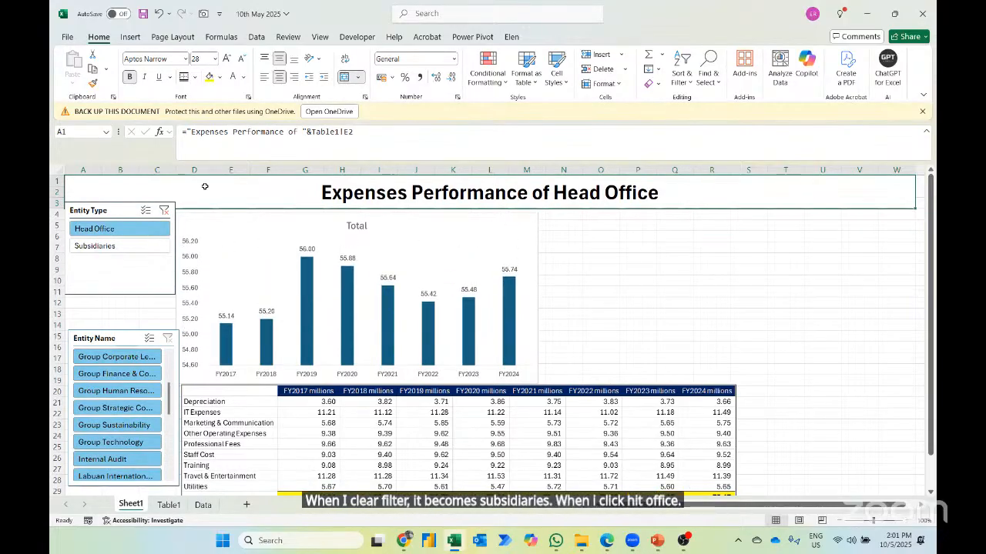
click(164, 209)
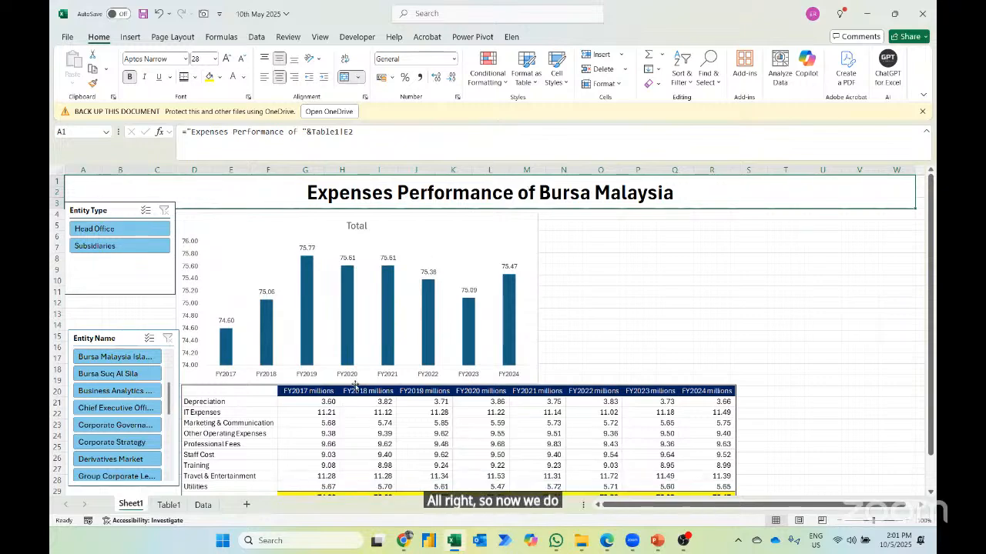
- Connect the Entity Type slicer to PivotTable2 through its report connections
right_click(117, 210)
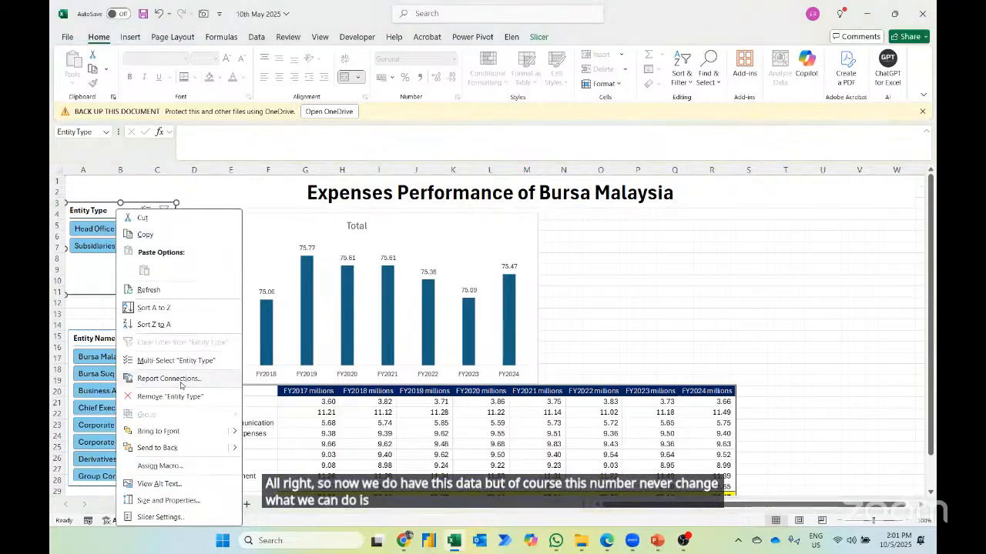
click(180, 378)
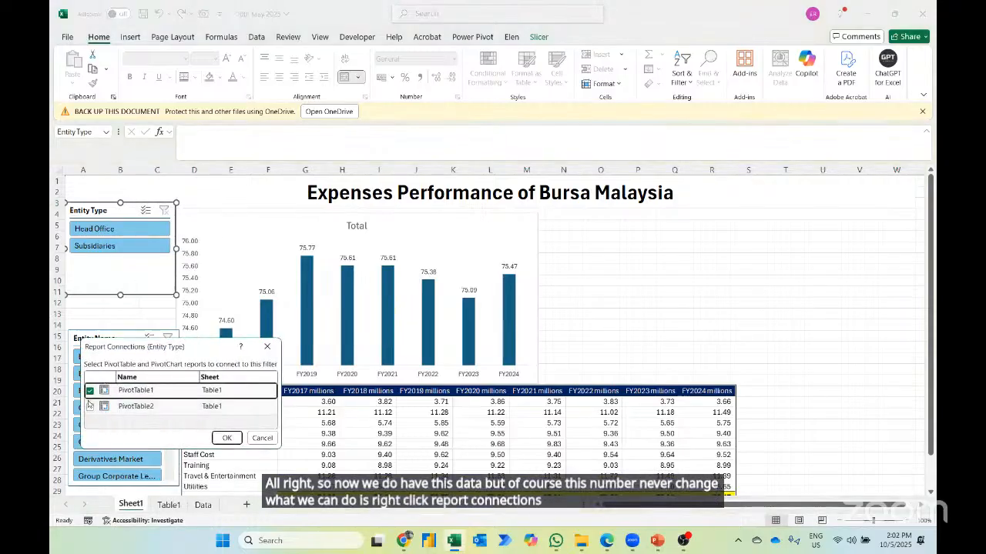
click(90, 407)
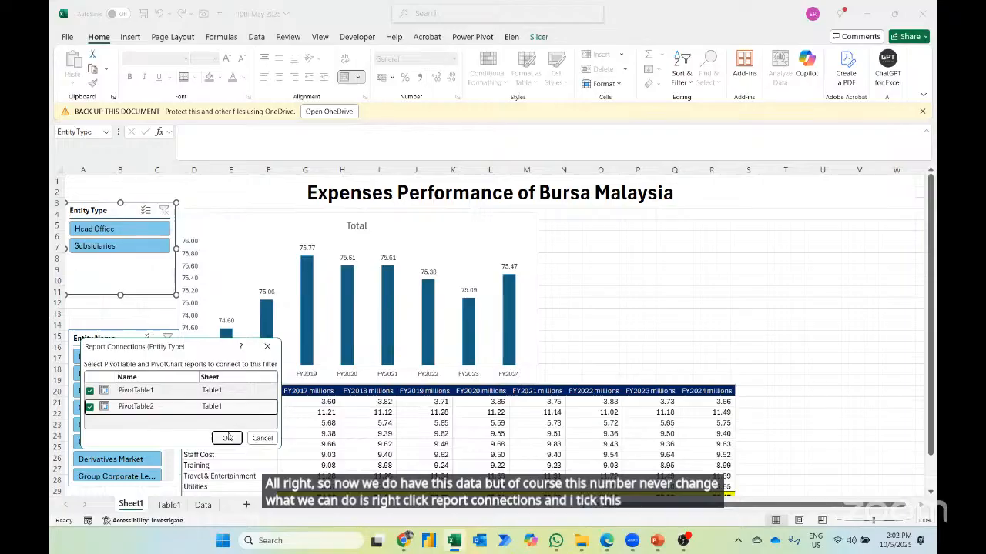
click(228, 437)
- Connect the Entity Name slicer to PivotTable2 through its report connections
click(106, 347)
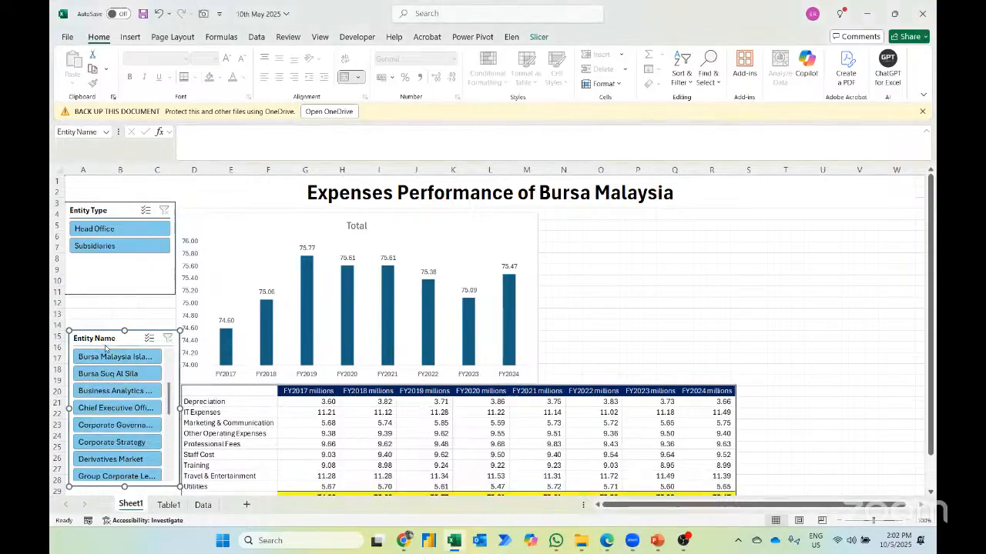
right_click(105, 348)
click(158, 197)
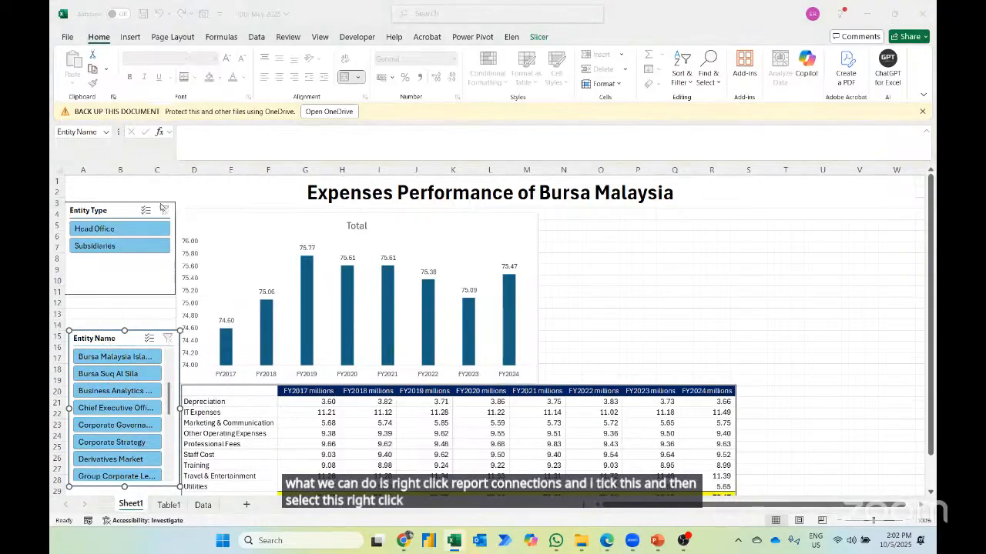
click(67, 221)
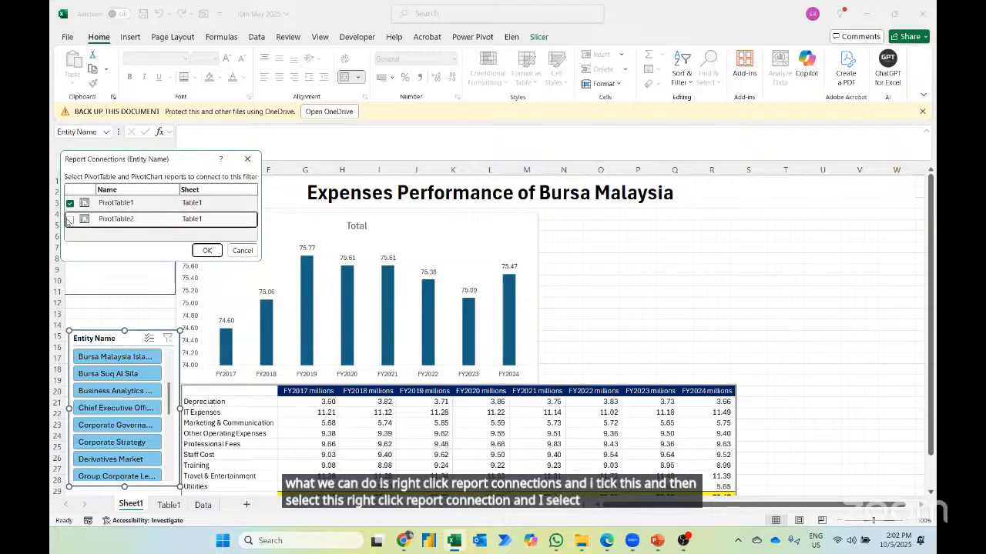
click(70, 219)
click(205, 251)
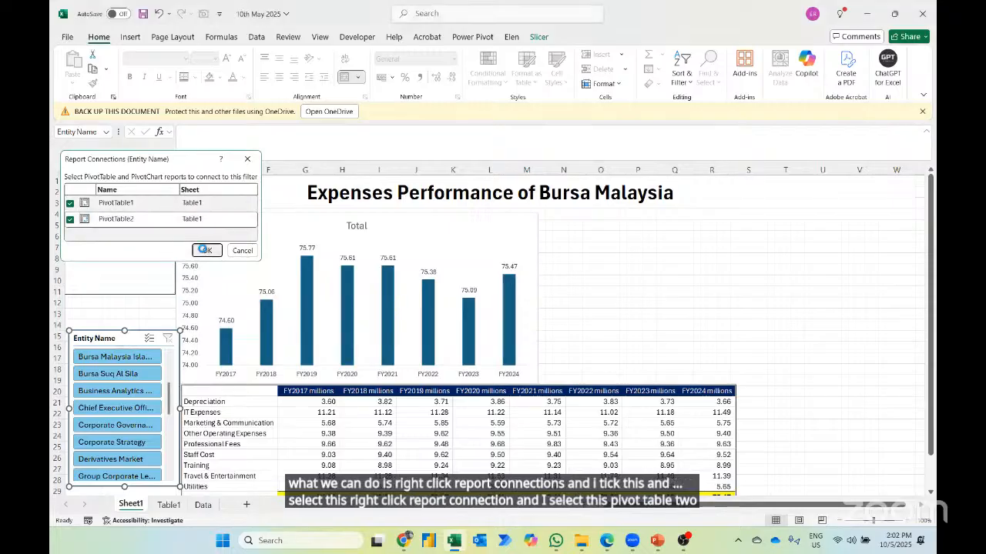
- Filter the dashboard to Head Office and Group Corporate Legal to check that the linked table responds
click(105, 306)
click(95, 227)
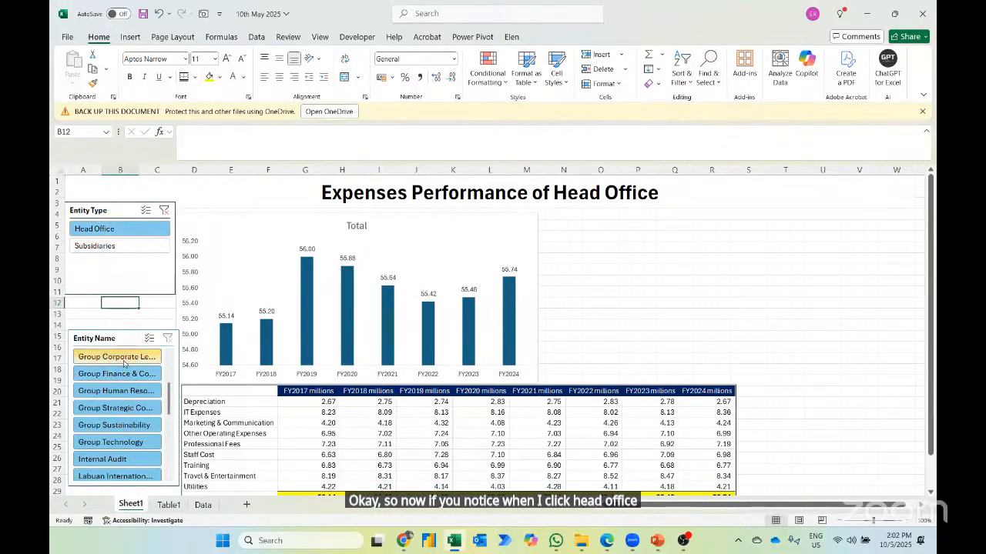
click(122, 358)
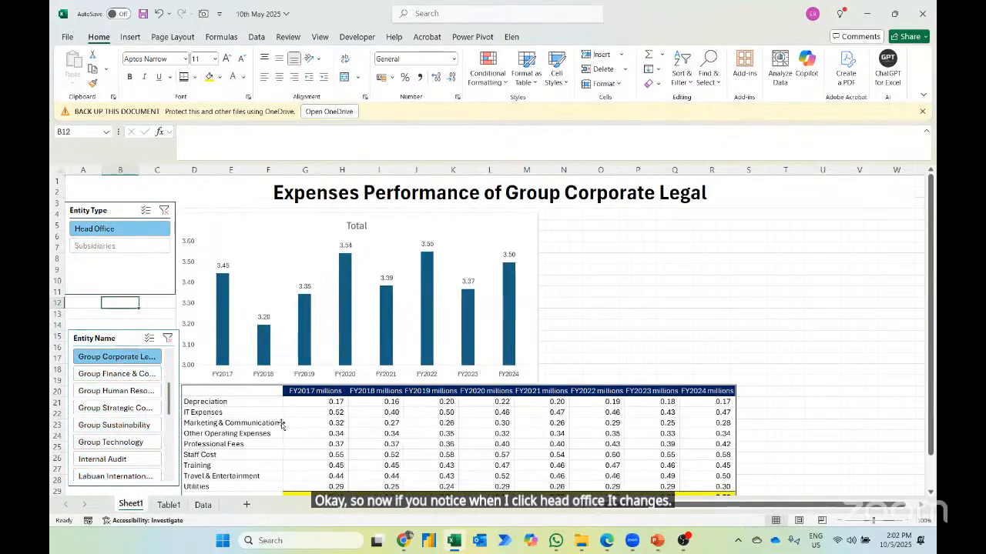
- Turn off autofit column widths on update in the options of PivotTable2 on Table1, and return to Sheet1
click(169, 505)
click(512, 258)
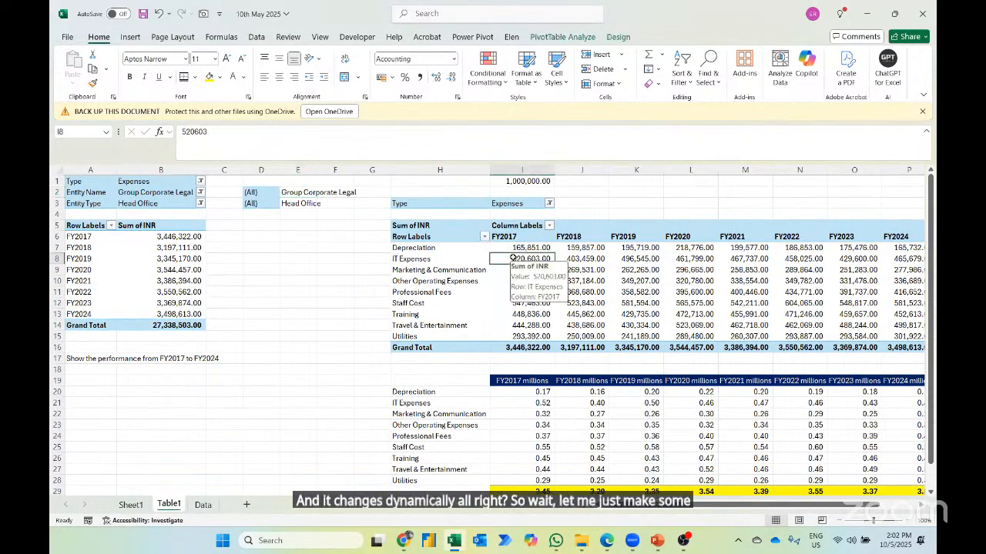
right_click(513, 259)
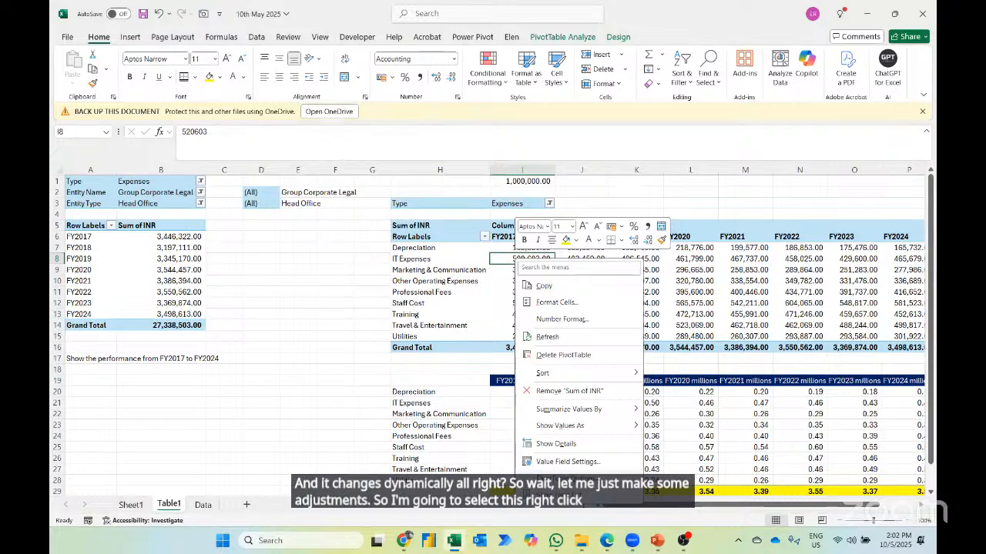
click(568, 479)
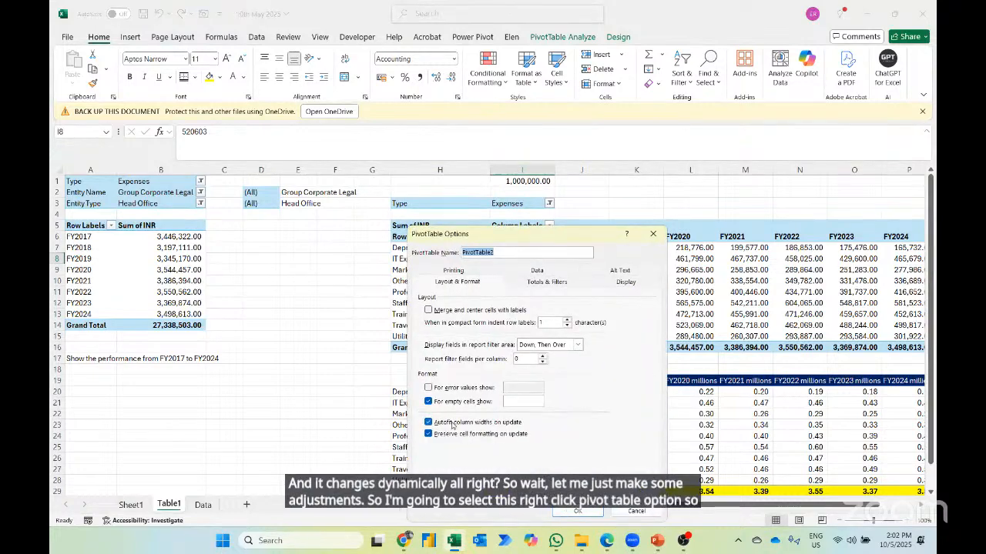
click(570, 510)
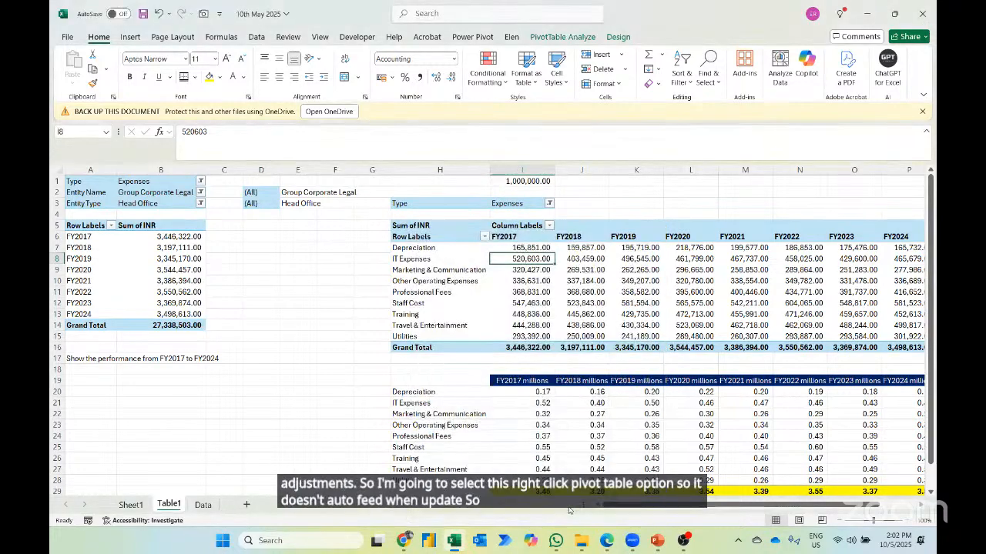
click(130, 505)
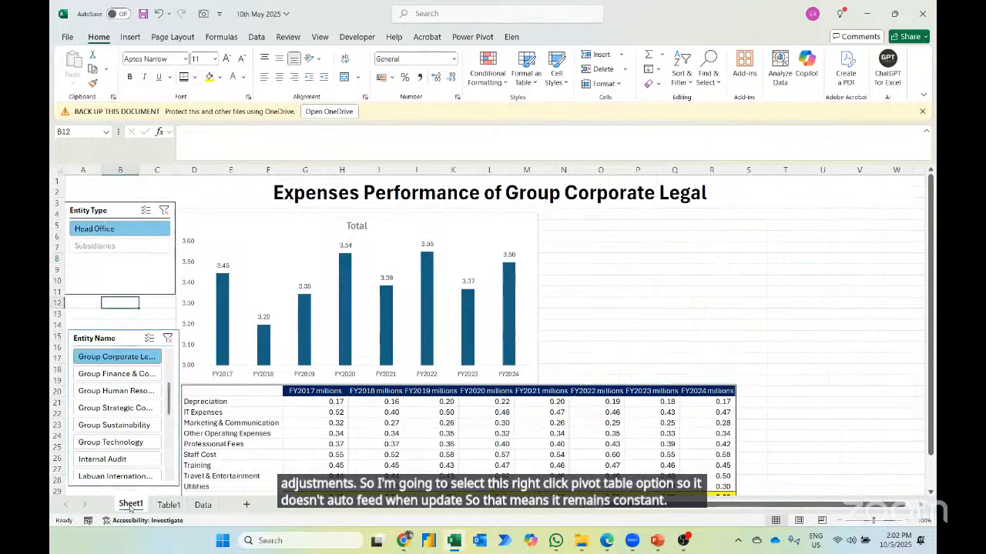
- Widen the column chart across to column V and place it just below the title, above the linked table
click(279, 222)
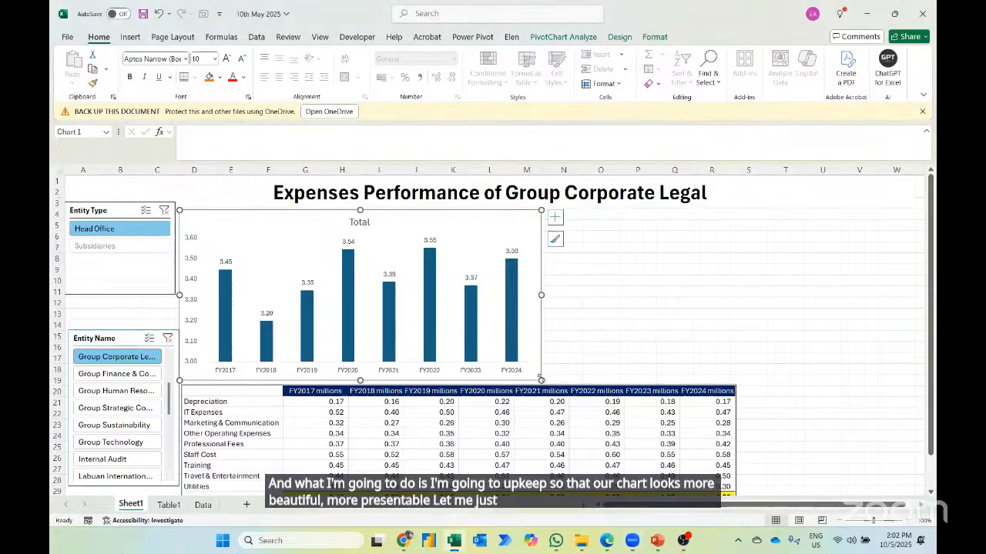
drag(542, 380, 911, 370)
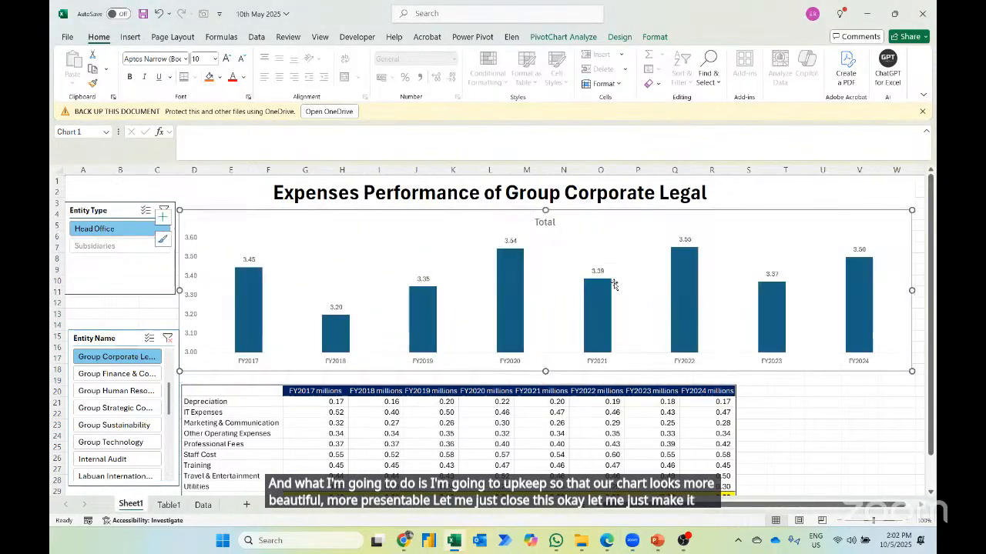
drag(597, 216, 599, 225)
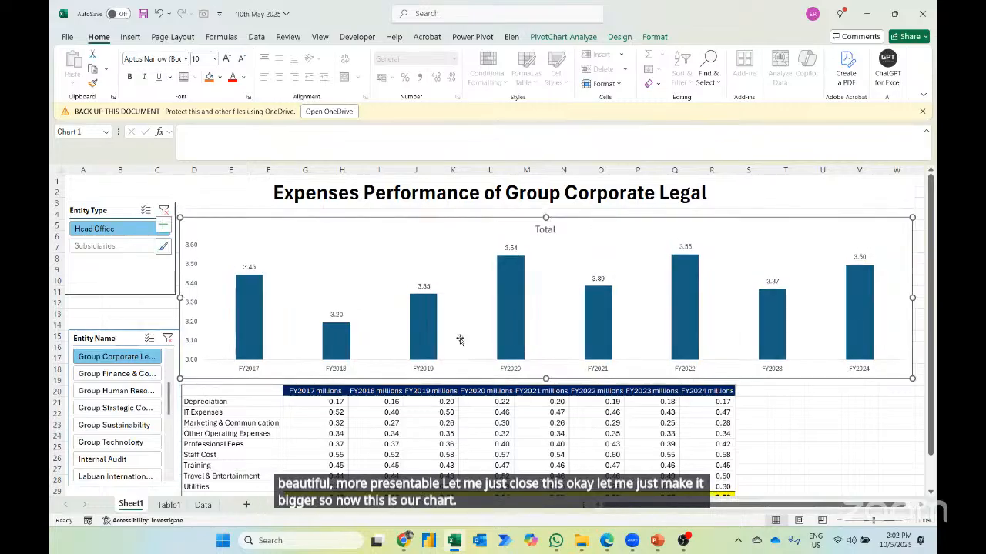
- Shrink the linked table picture slightly and place it centrally beneath the widened chart
scroll(389, 423, down, 1)
click(388, 423)
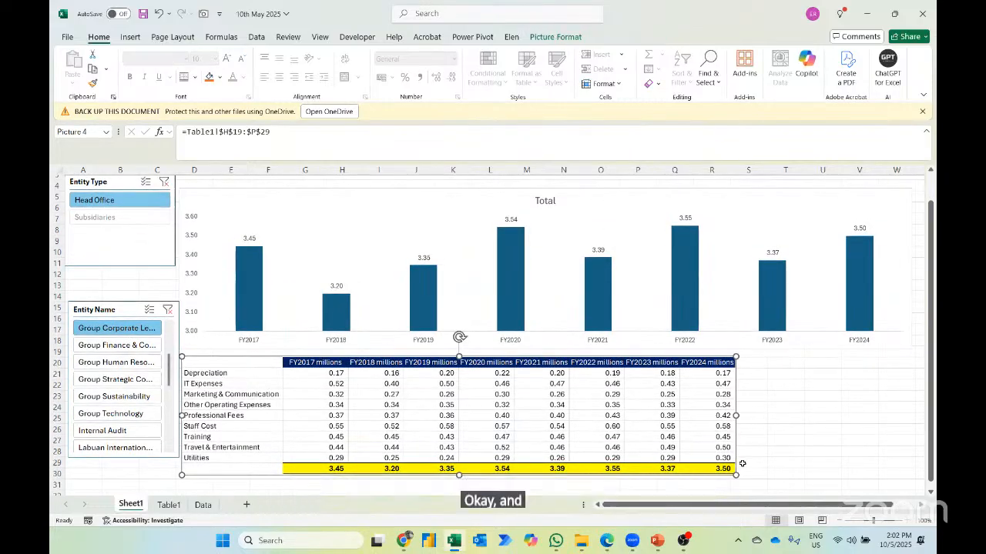
drag(735, 475, 709, 406)
drag(549, 409, 587, 405)
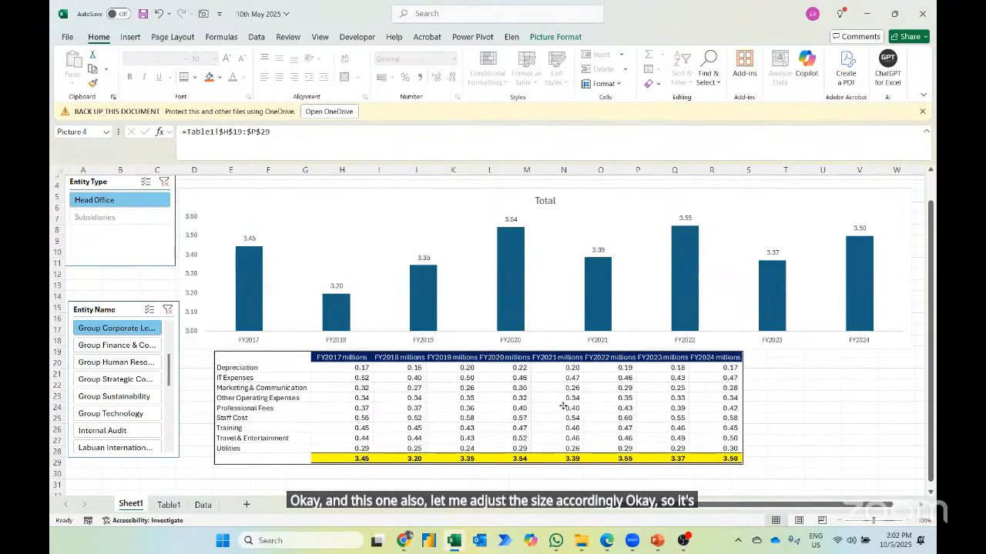
scroll(441, 406, up, 1)
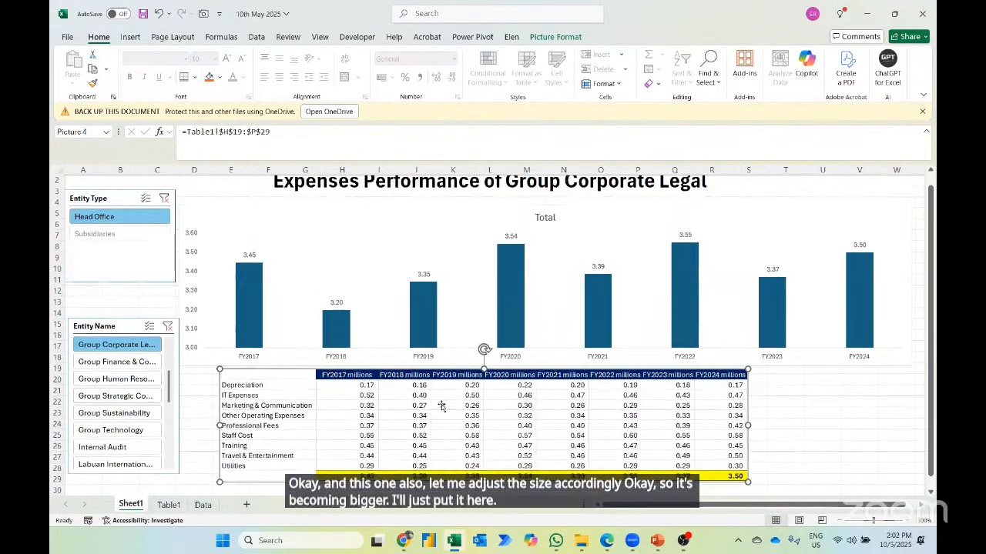
- Shorten the chart from its upper edge to free space for a slicer below the title
scroll(441, 406, up, 1)
click(569, 219)
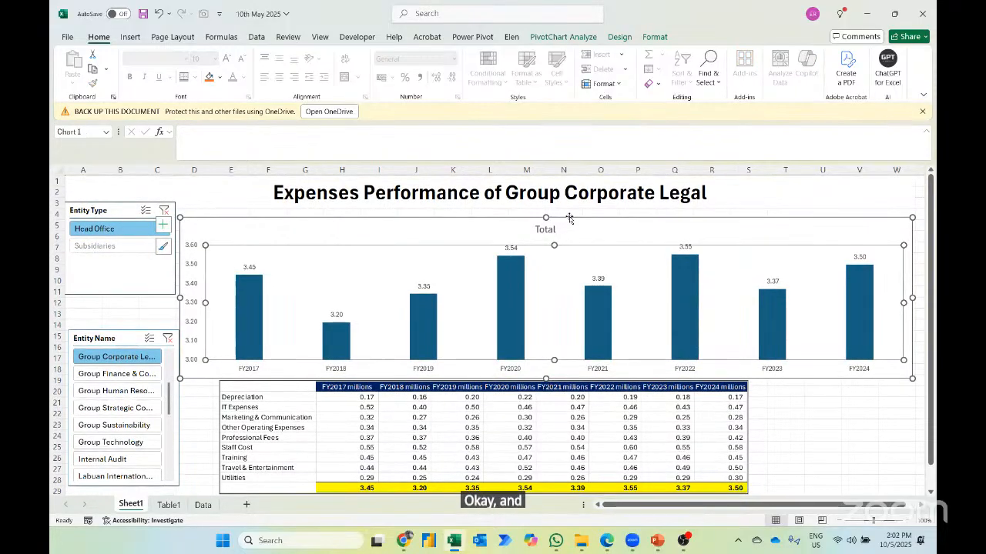
drag(546, 218, 546, 240)
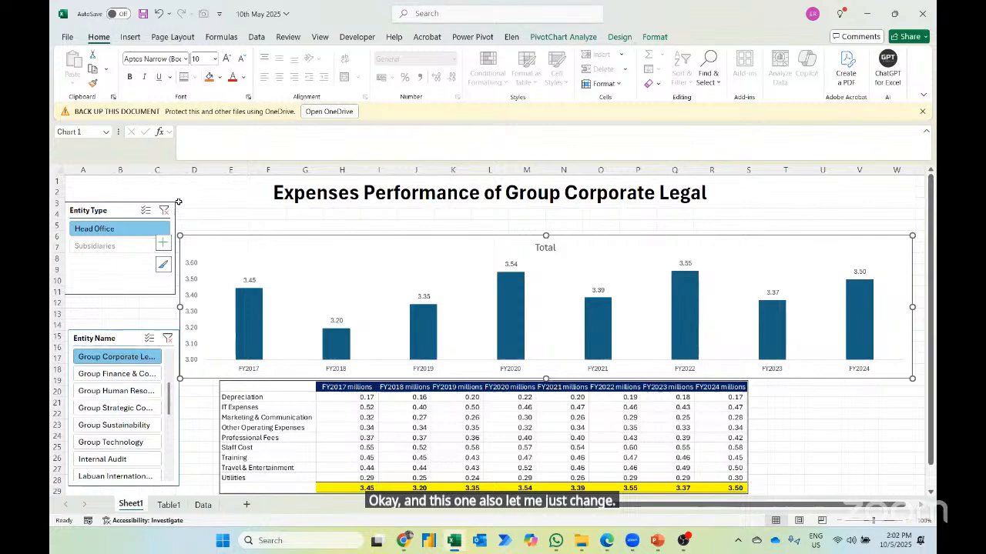
- Give the Entity Type slicer two columns and stretch it between the title and chart, about 1.76 cm high and 32.45 cm wide
click(108, 218)
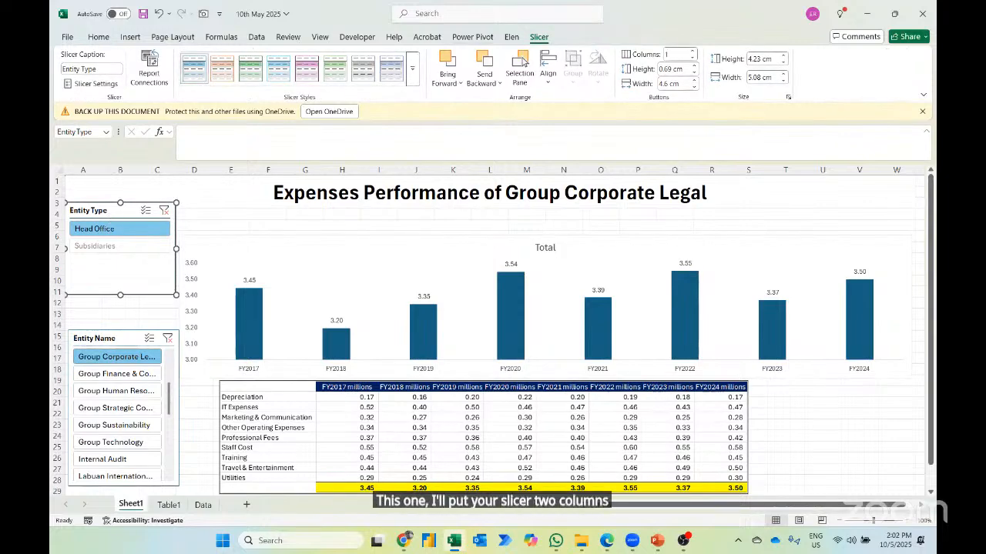
click(692, 51)
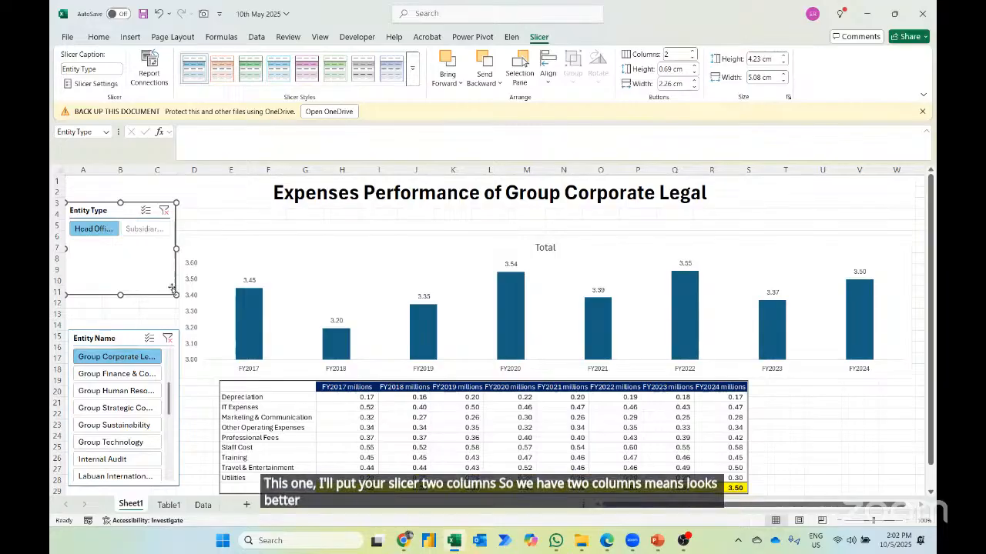
drag(341, 251, 500, 242)
drag(339, 214, 463, 222)
drag(625, 229, 899, 229)
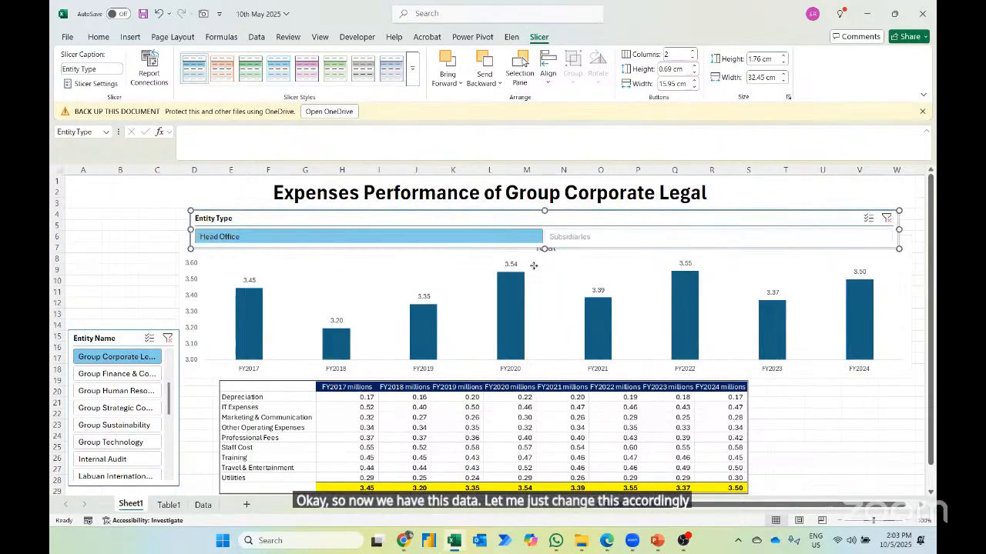
- Shorten the chart from its upper edge to clear the Entity Type slicer, and shift the table picture slightly right
click(553, 262)
drag(546, 239, 546, 253)
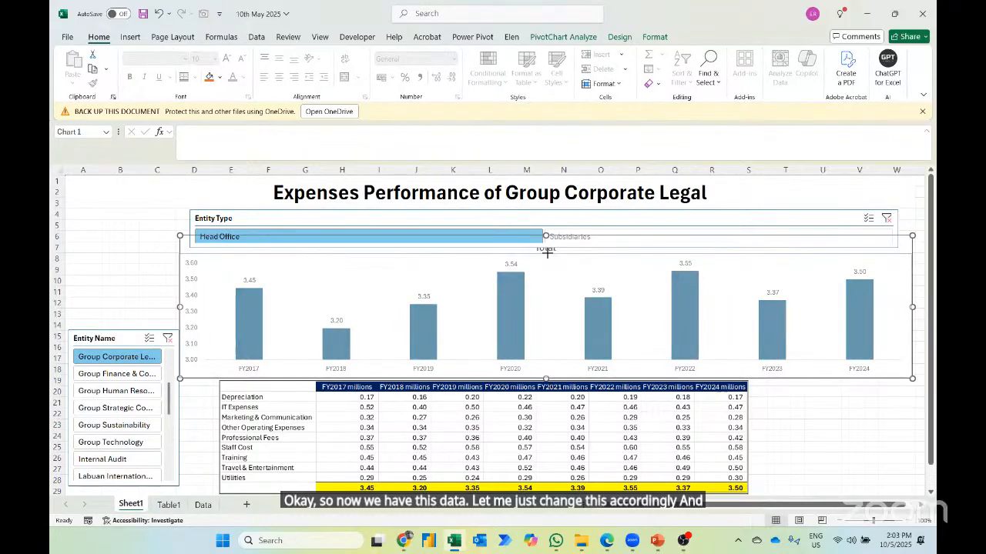
drag(611, 420, 620, 420)
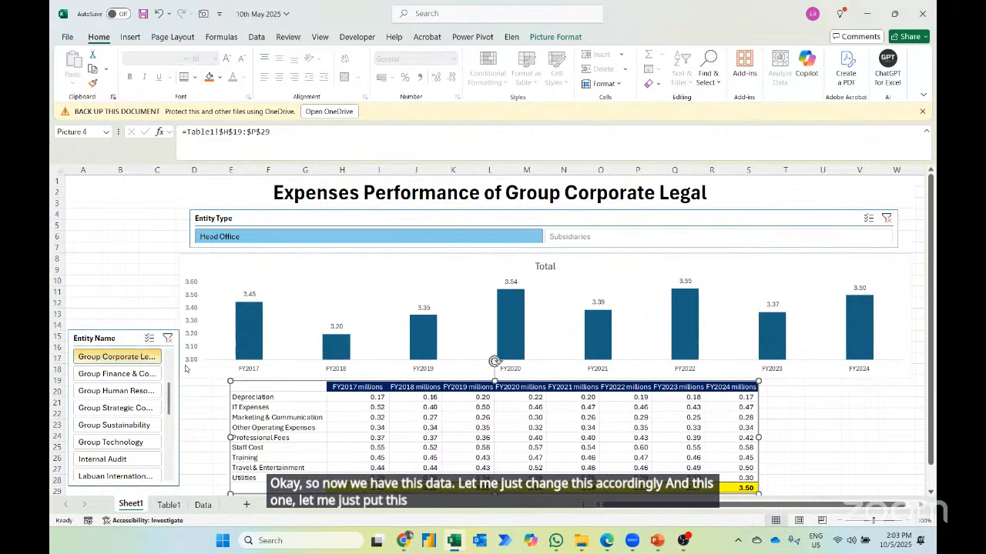
- Move the Entity Name slicer up beside the Entity Type slicer, lengthen it to about row 26 and widen it slightly
click(111, 338)
drag(110, 338, 107, 223)
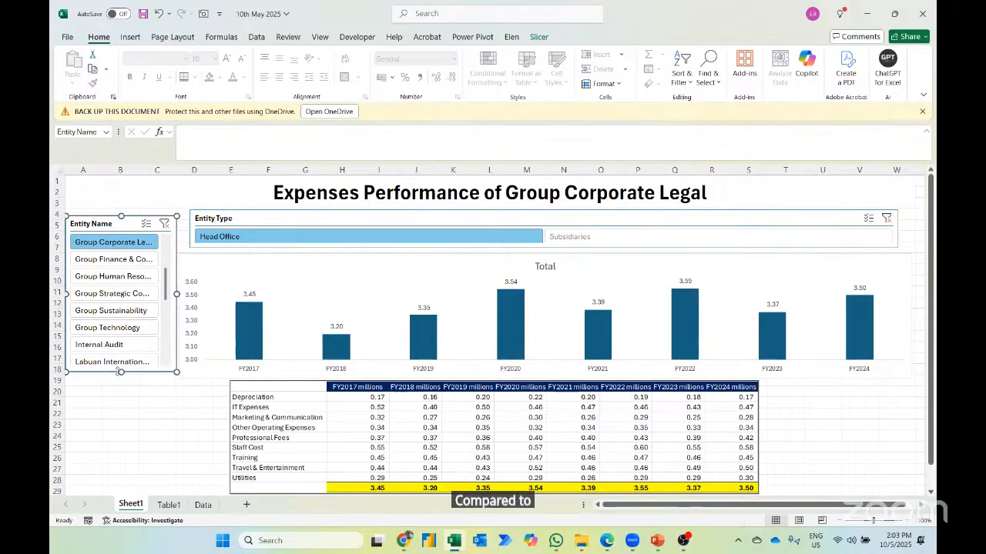
drag(120, 372, 120, 463)
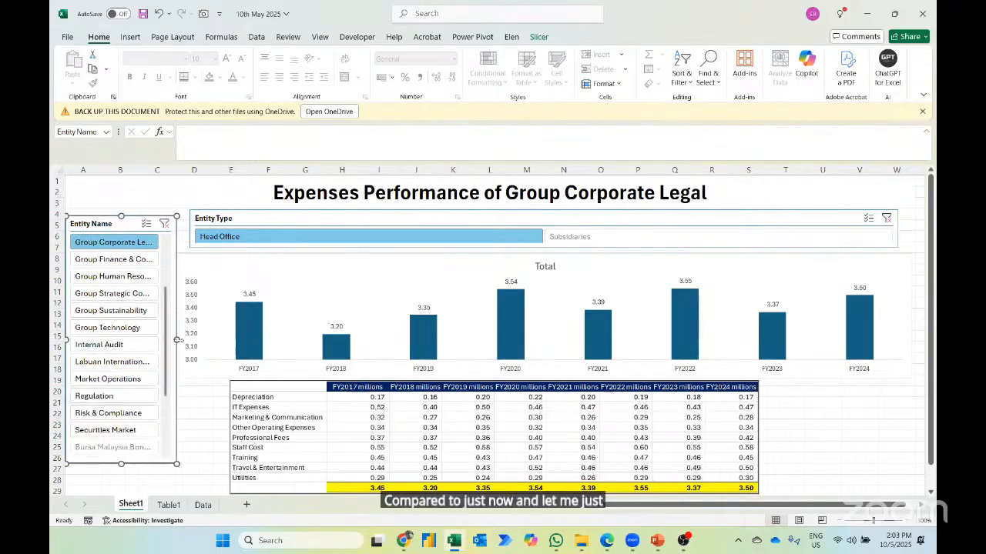
drag(177, 340, 183, 340)
- Narrow the chart from its left edge so that it clears the Entity Name slicer
click(189, 317)
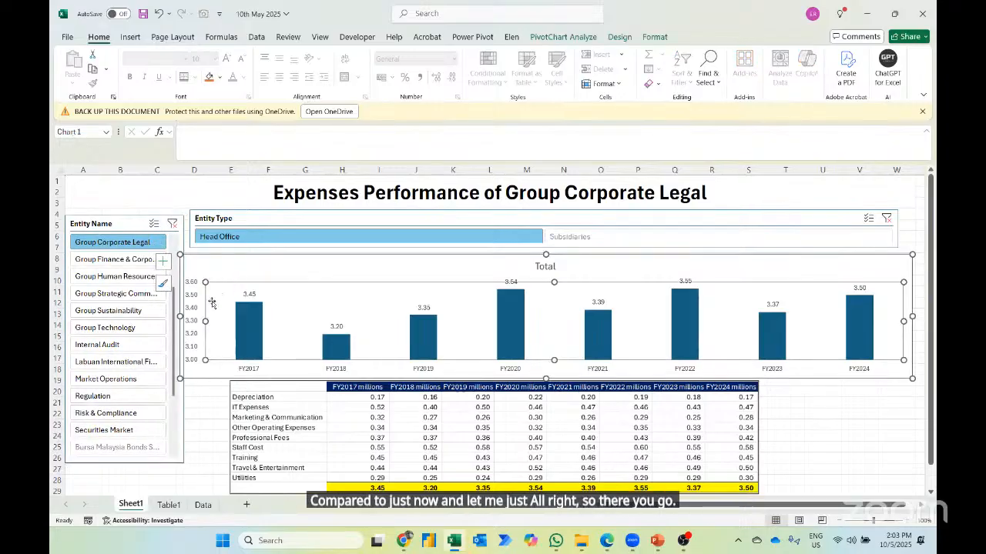
drag(183, 316, 190, 315)
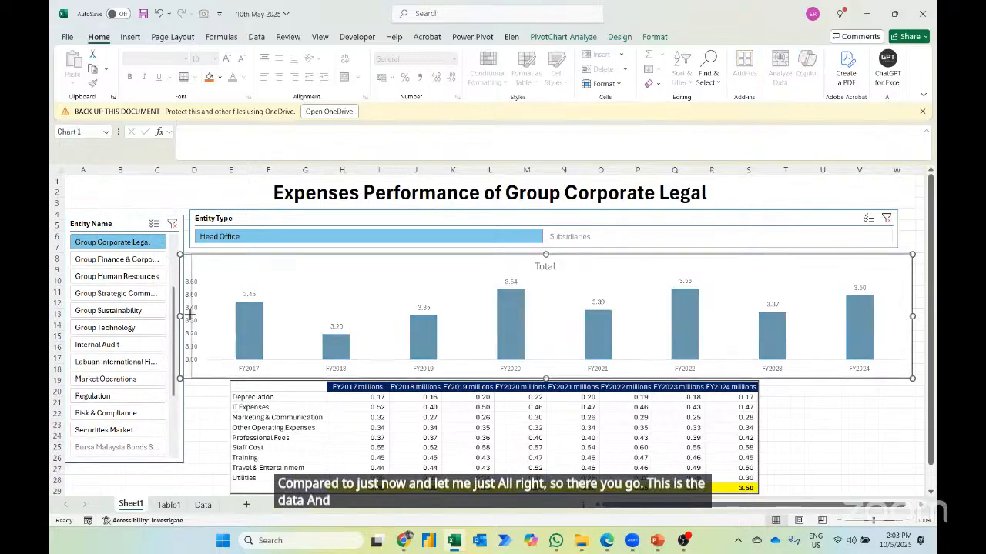
click(198, 412)
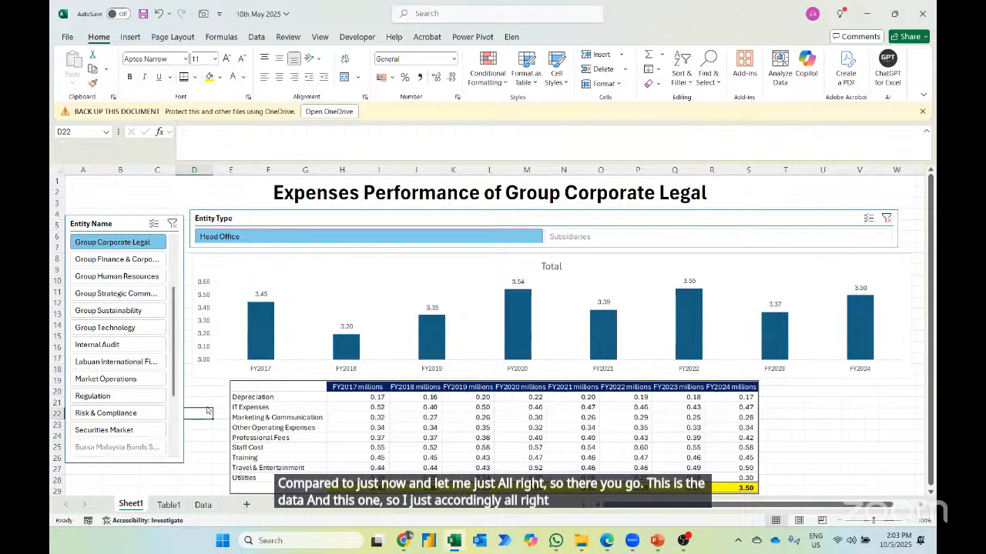
- Hide the gridlines on the dashboard sheet
key(alt+w)
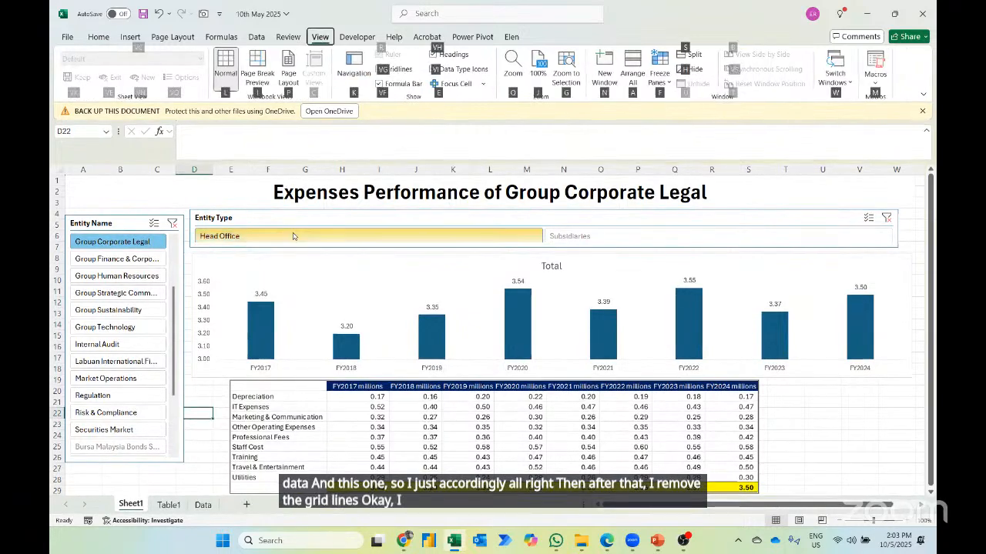
key(g)
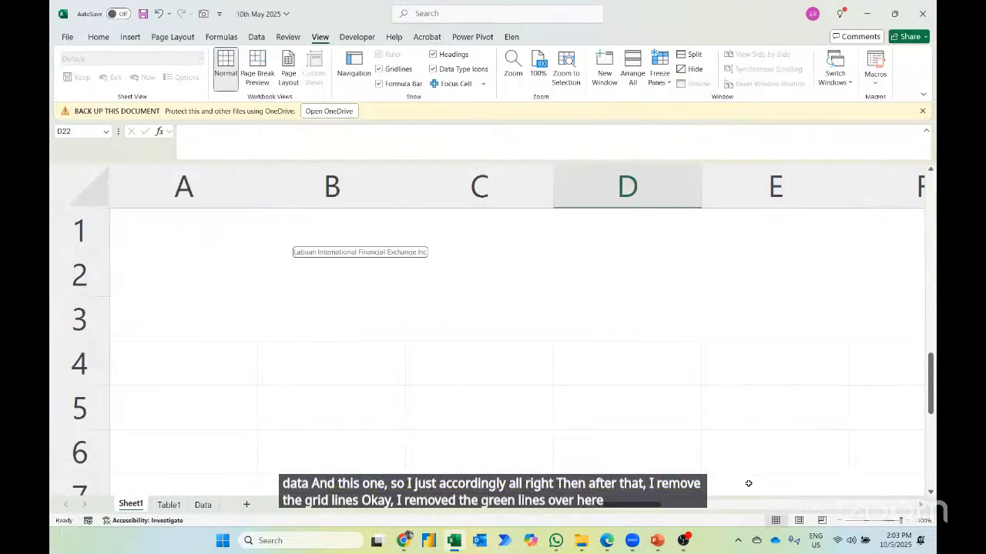
click(839, 521)
click(839, 521)
click(838, 522)
click(839, 522)
click(839, 522)
click(838, 522)
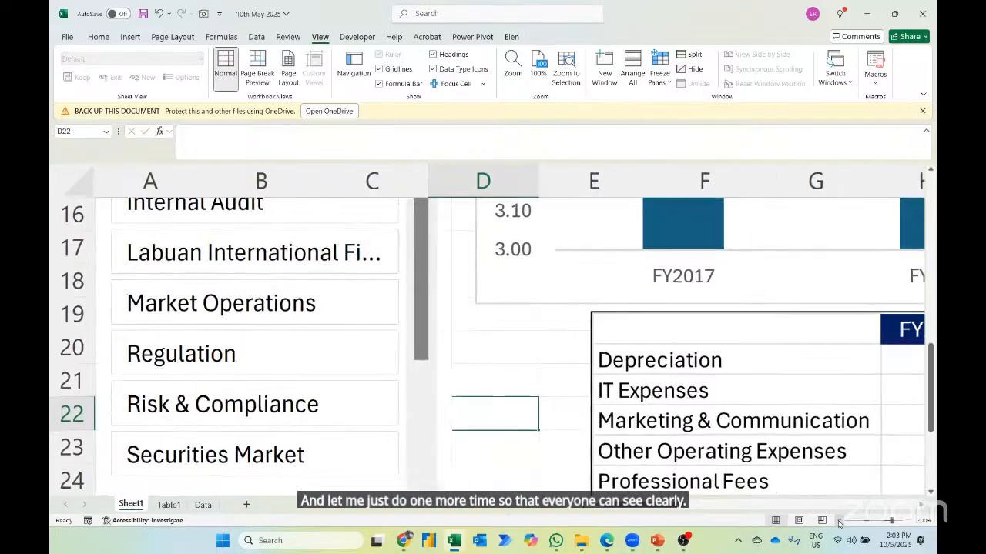
click(839, 522)
click(839, 522)
click(839, 522)
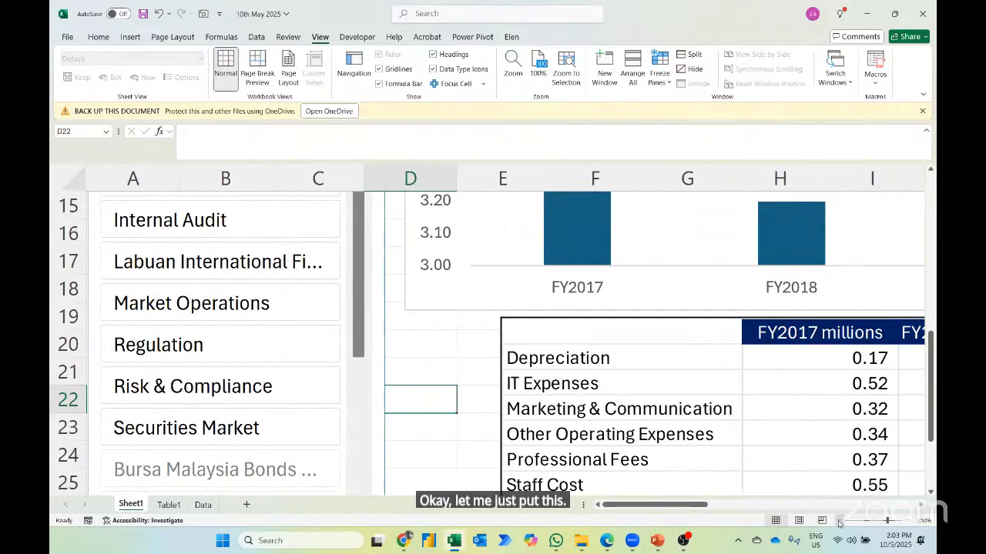
click(839, 522)
click(838, 522)
click(839, 522)
click(838, 522)
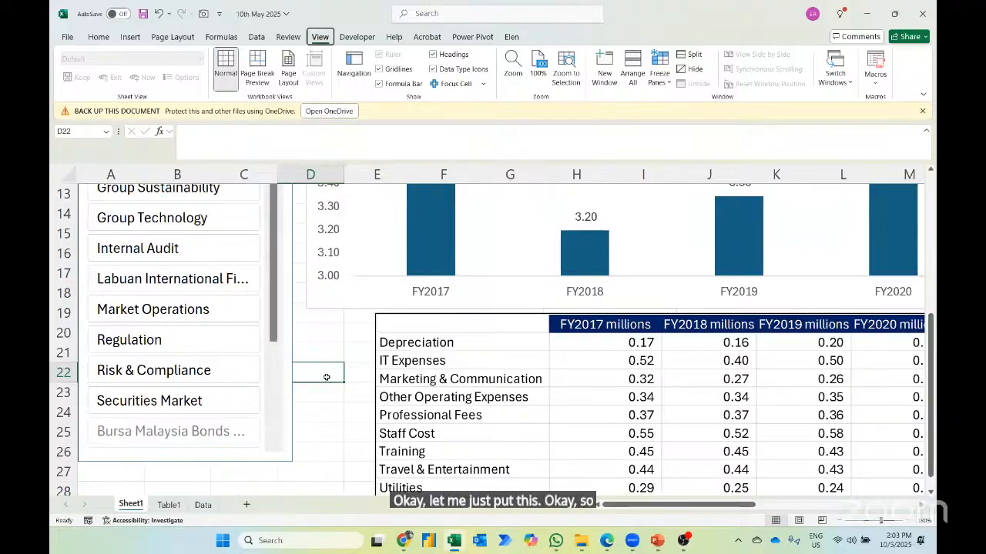
- Set the dashboard sheet's zoom to a custom 100%
click(922, 525)
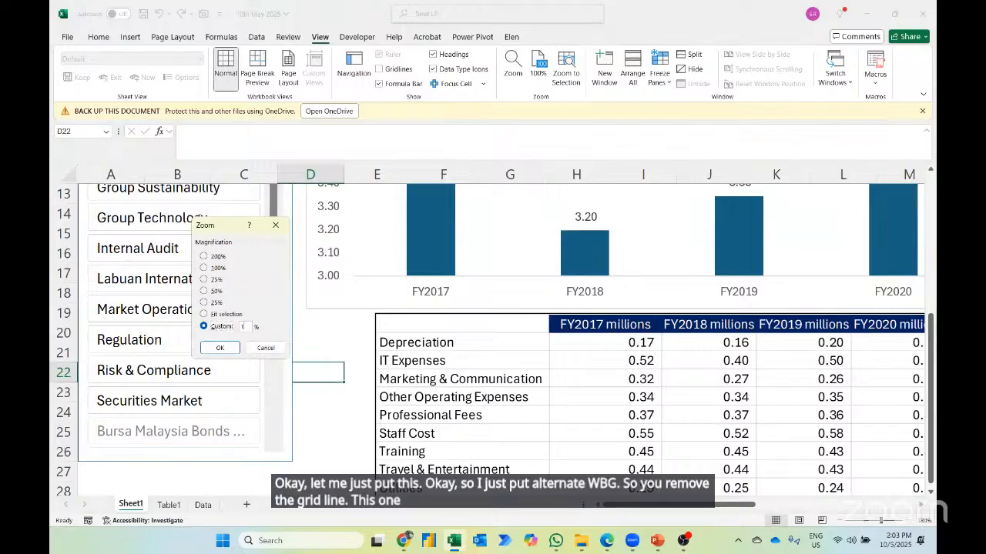
text(00)
click(219, 347)
scroll(653, 421, up, 3)
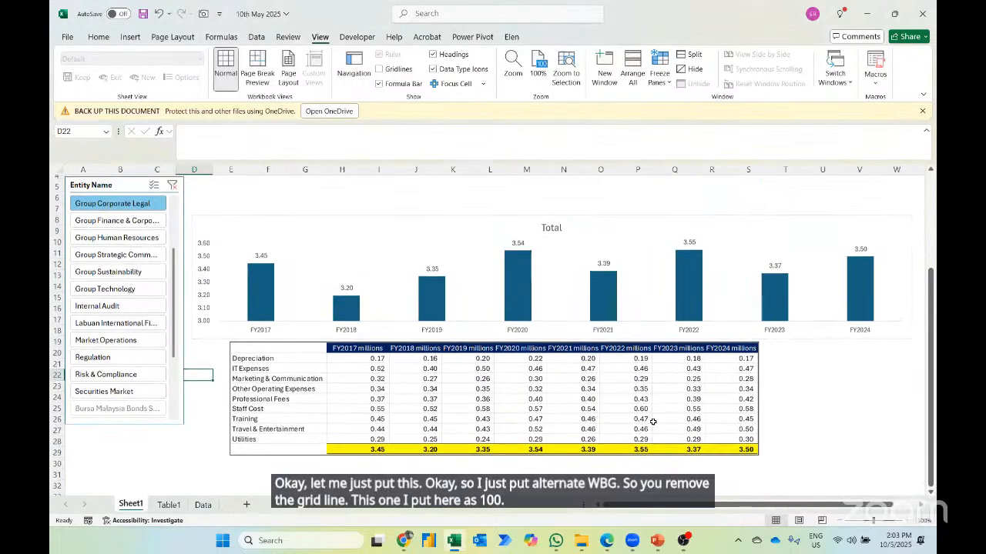
scroll(652, 421, up, 2)
- Select the whole dashboard range A1:W29 and fit the sheet's zoom to the selection
click(892, 490)
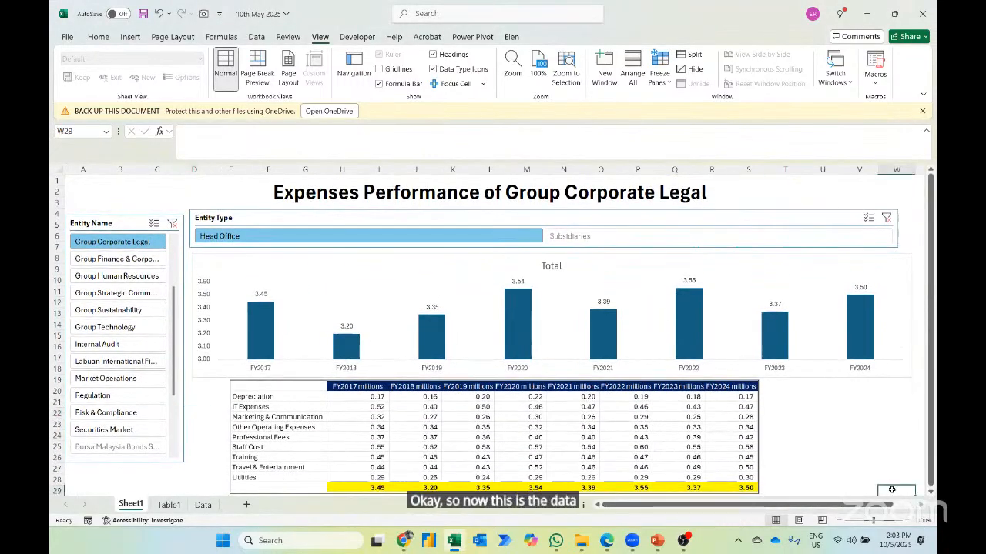
key(ctrl+shift+Home)
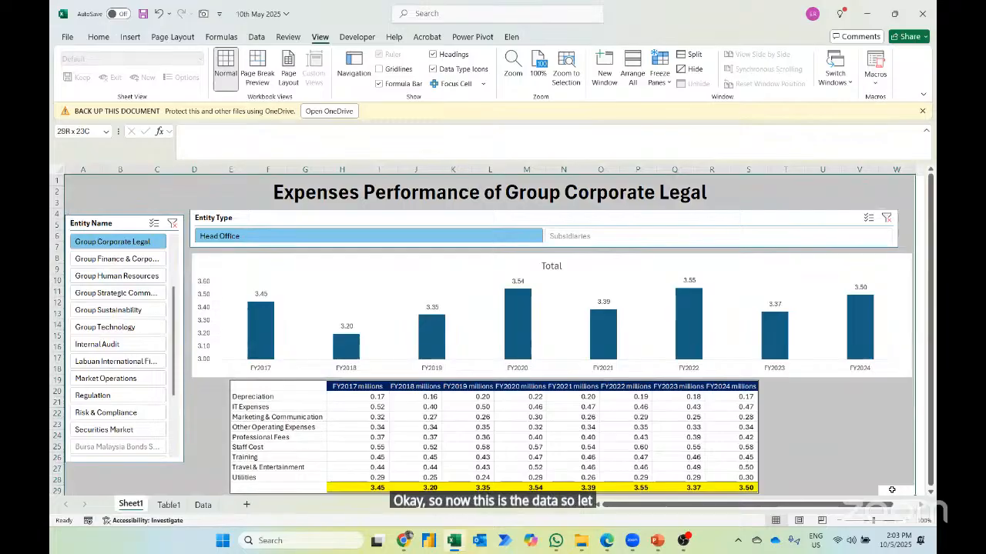
click(926, 520)
click(225, 314)
click(220, 348)
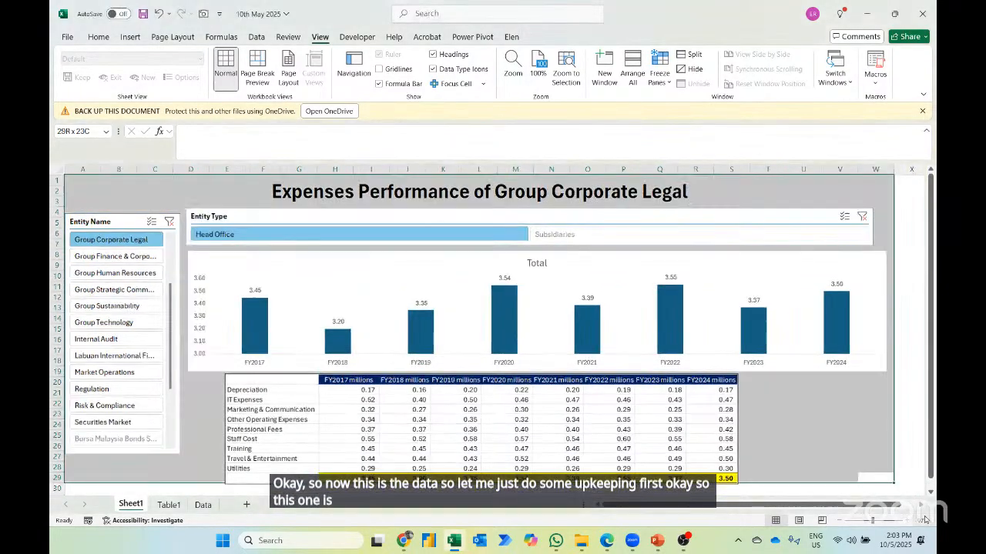
- Fill the merged dashboard title cell with the standard dark blue and set its text colour to white
click(202, 190)
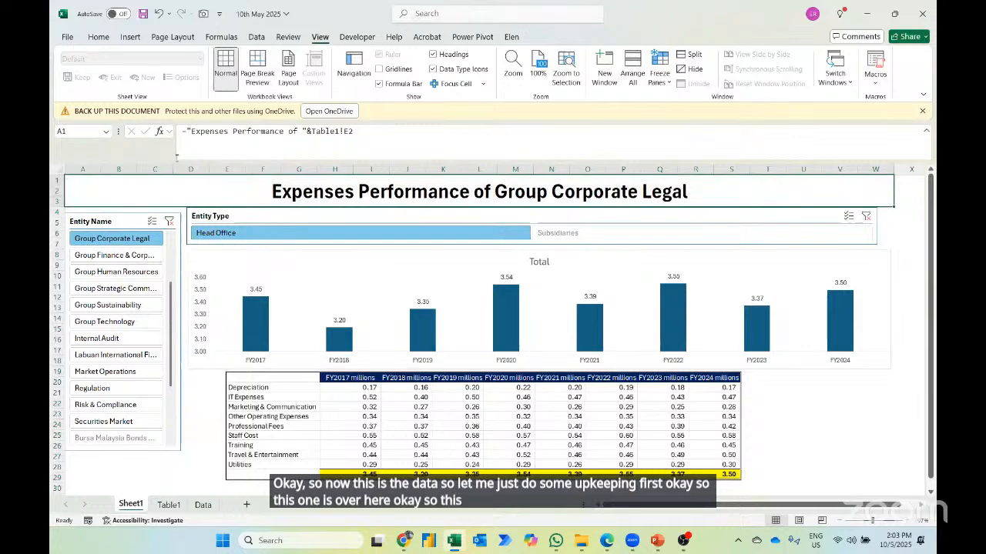
click(98, 37)
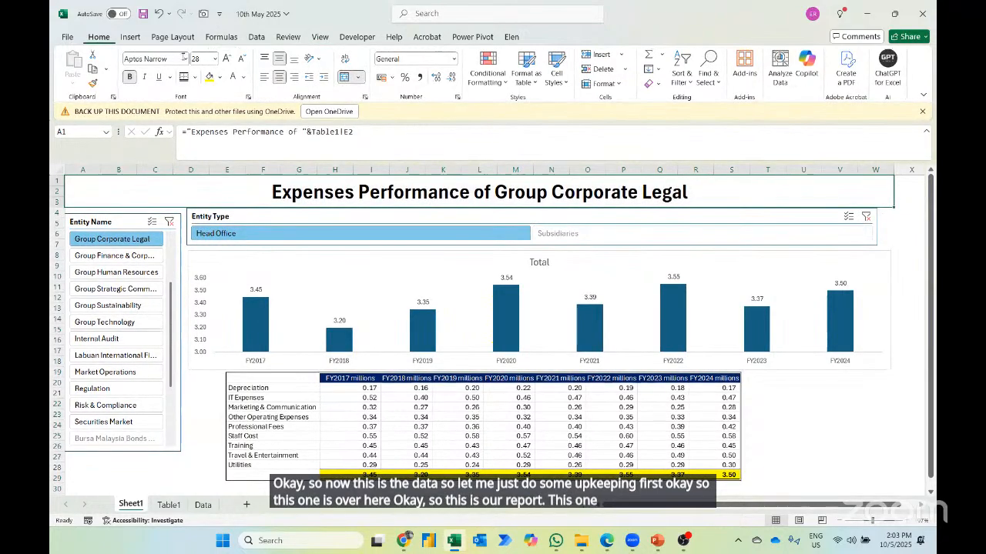
click(219, 77)
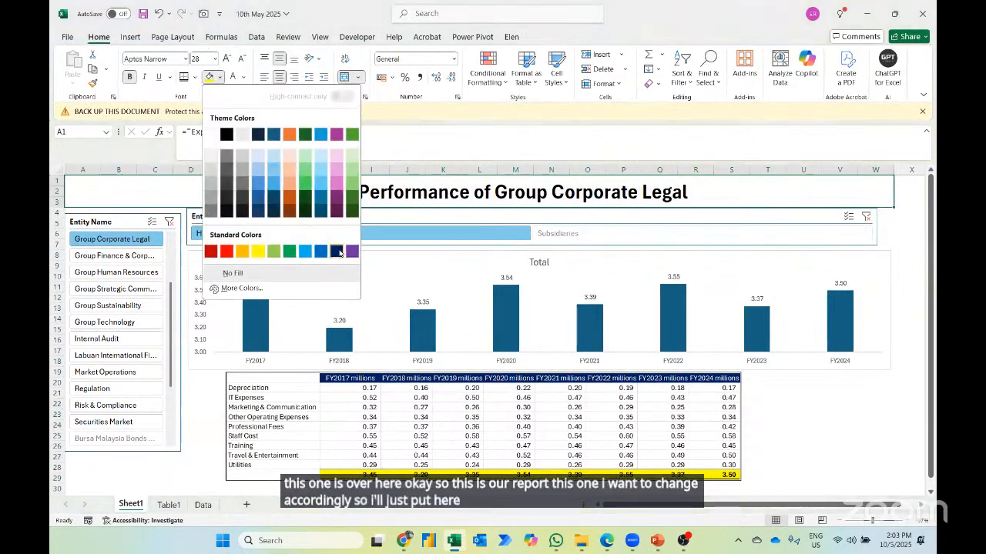
click(336, 252)
click(243, 80)
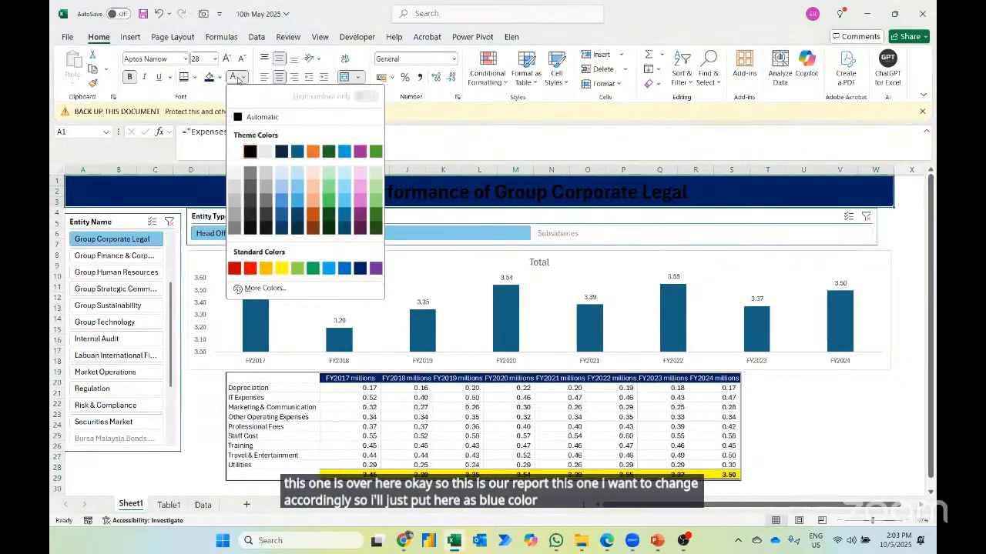
click(241, 123)
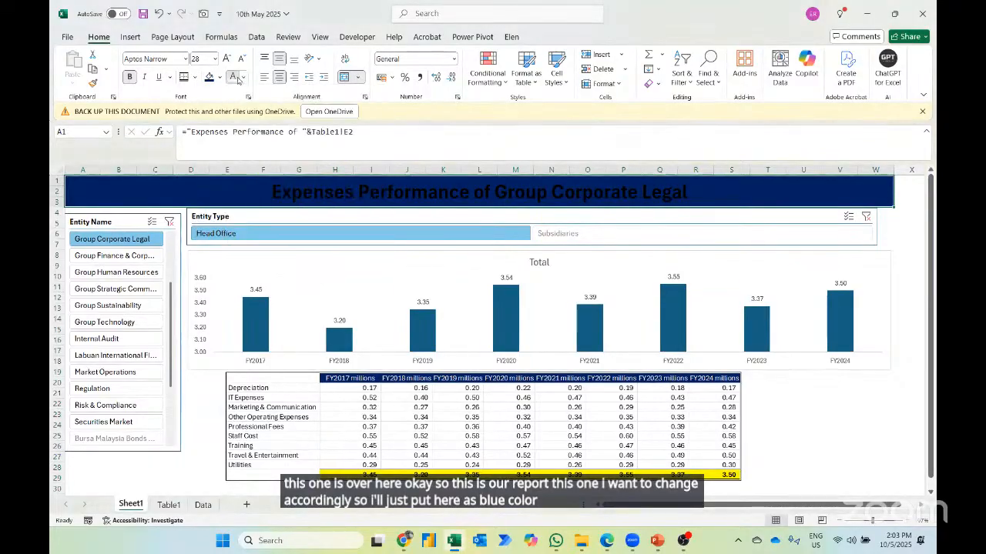
- Apply the dark blue slicer style from the Dark group to the Entity Type slicer and its bright blue counterpart to the Entity Name slicer
click(301, 221)
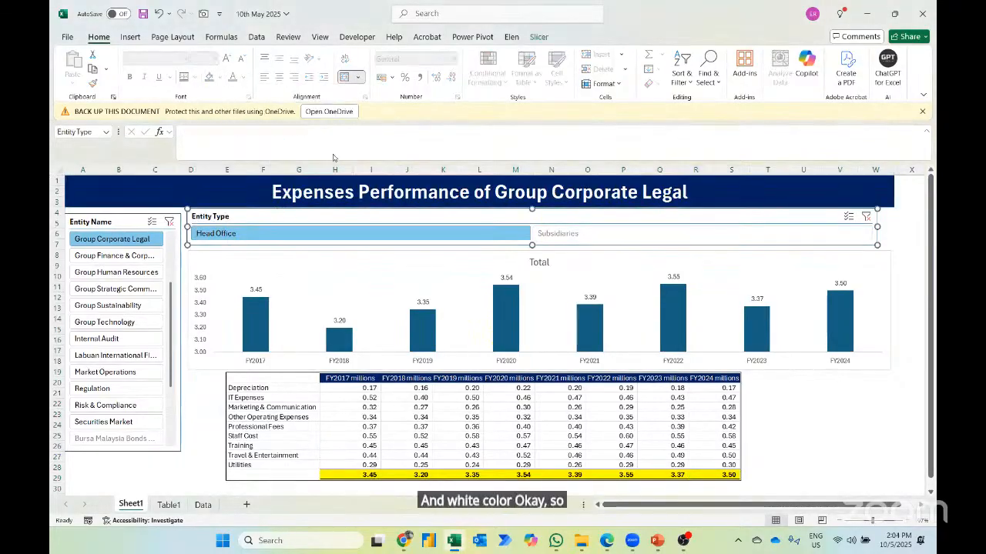
click(416, 84)
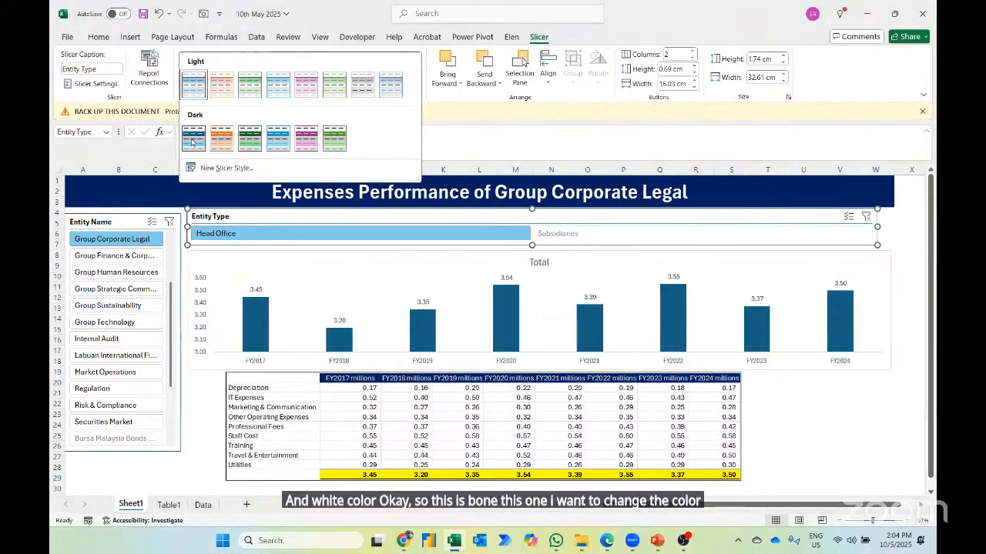
click(194, 139)
click(111, 222)
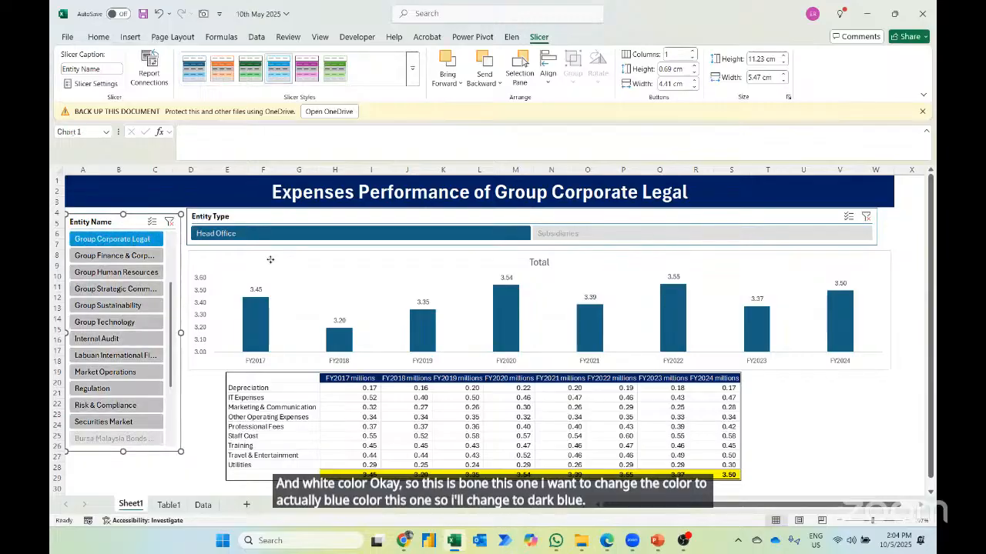
- Fill the chart's column series with the standard dark blue
click(254, 322)
click(254, 322)
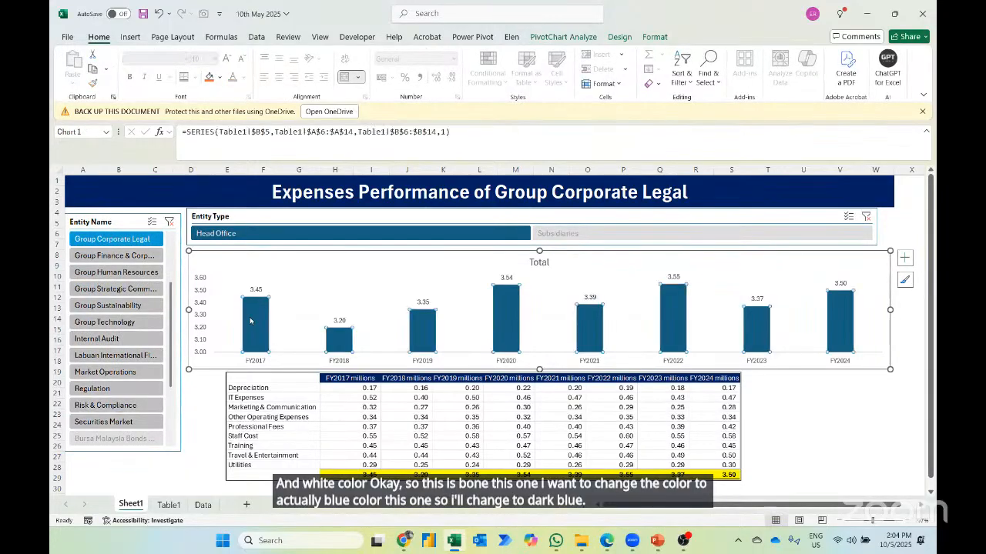
click(219, 78)
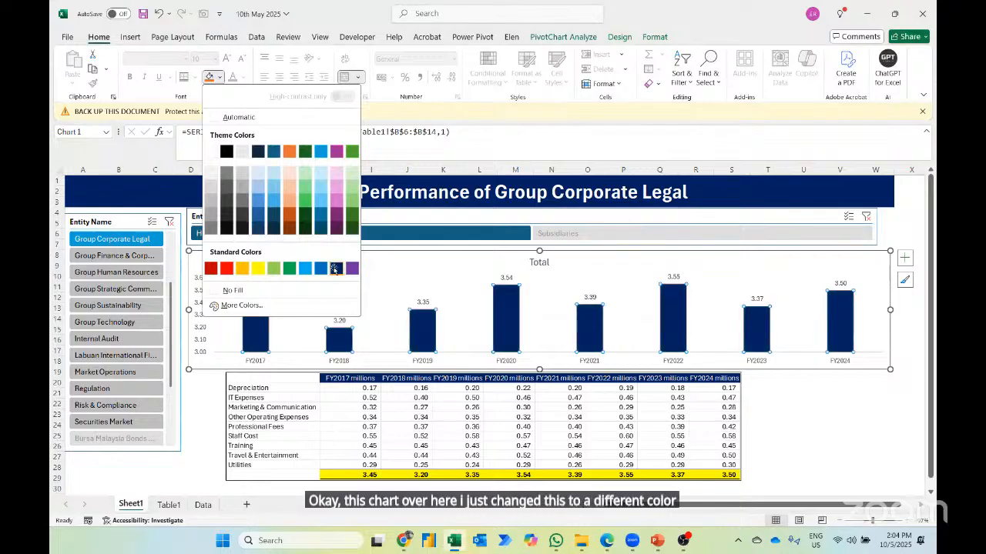
click(335, 268)
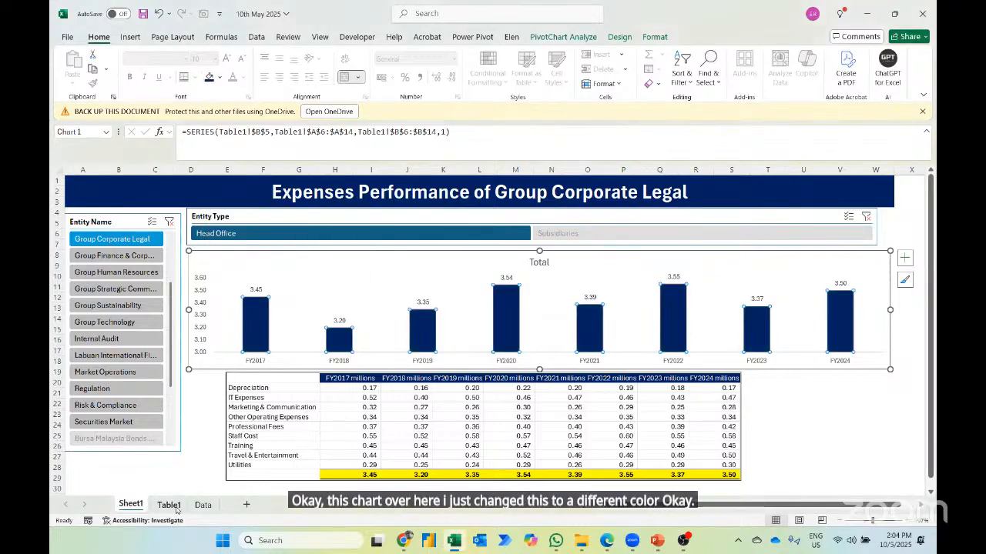
- Hide the gridlines on the Table1 sheet
key(ctrl+Page_Down)
click(320, 37)
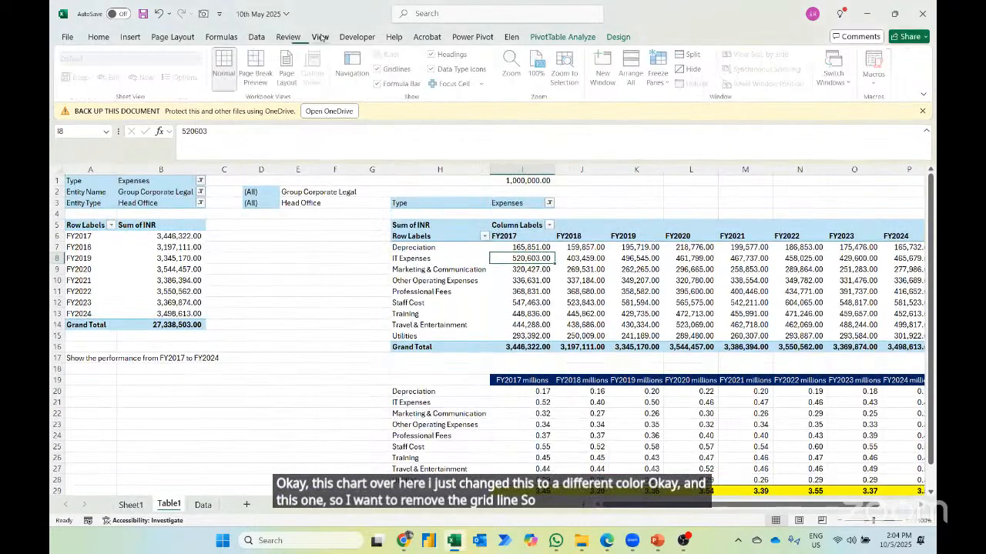
click(395, 70)
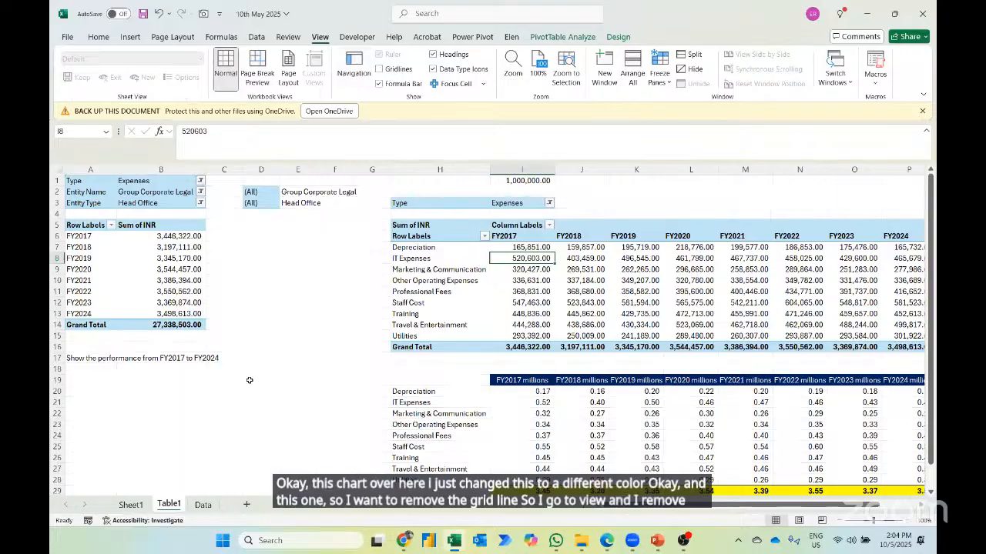
- On Sheet1, clear both slicers' filters and test the Entity Type slicer with Head Office and Subsidiaries in turn
click(131, 506)
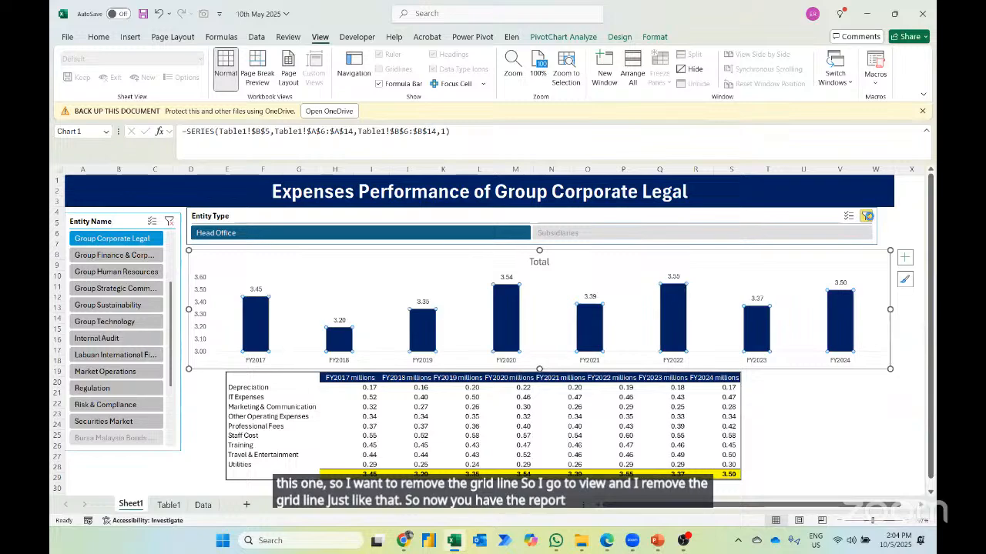
click(866, 216)
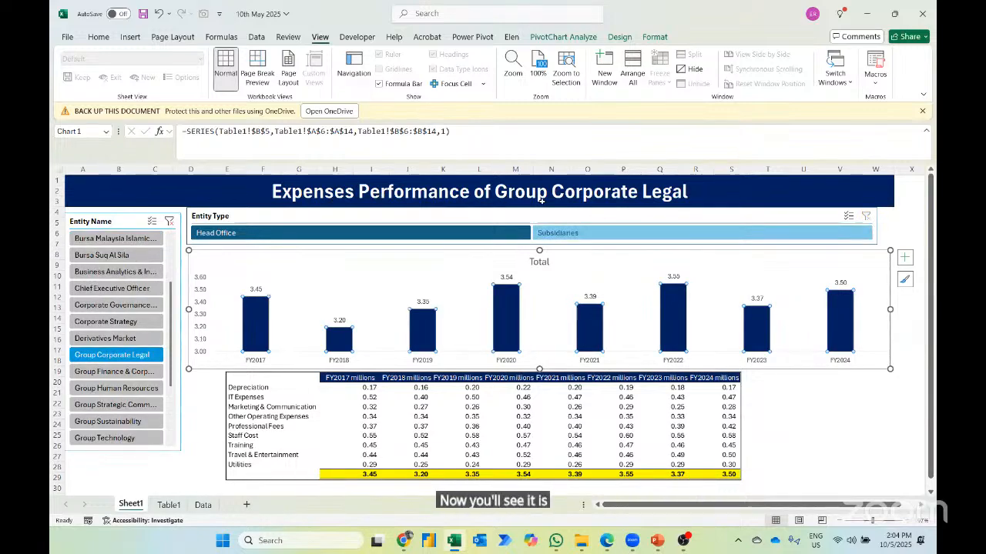
click(170, 221)
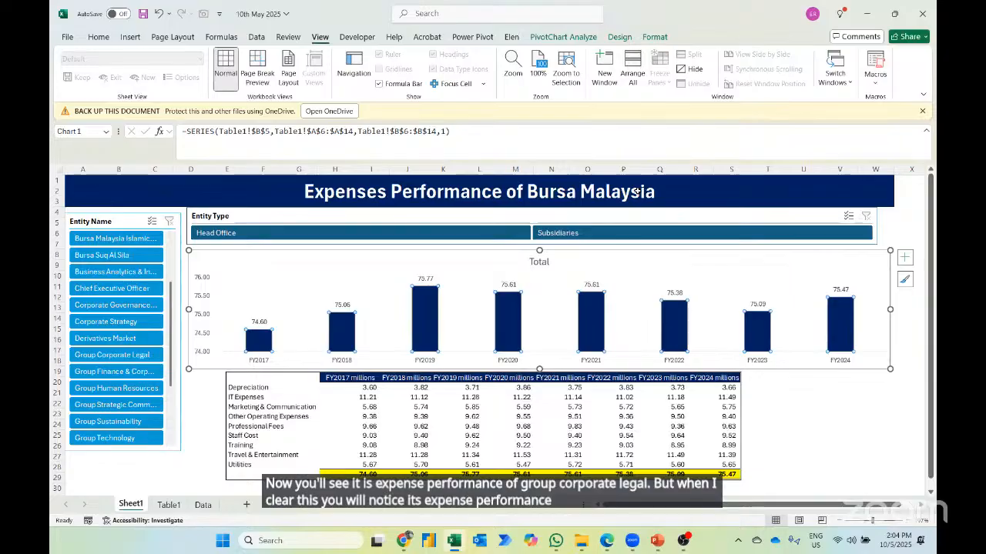
click(428, 231)
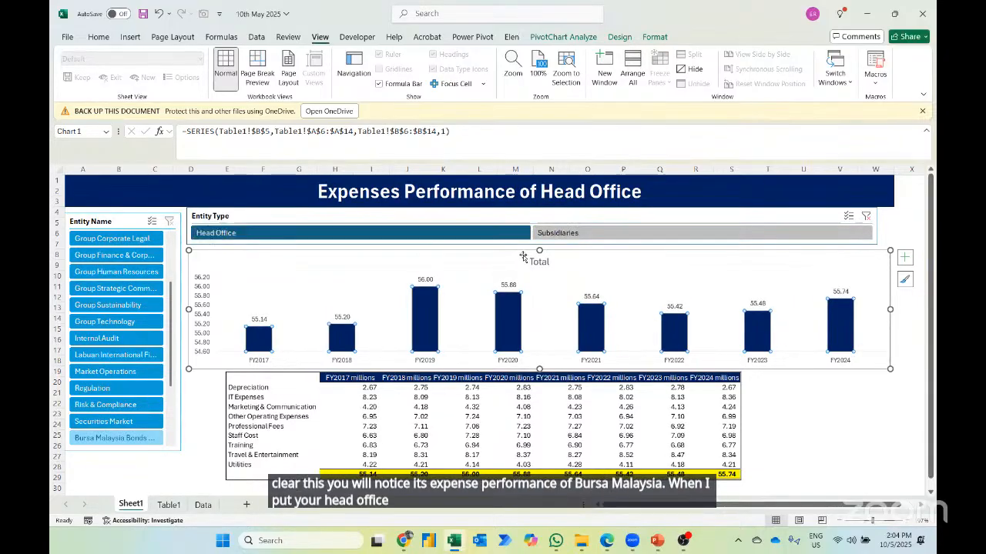
click(577, 234)
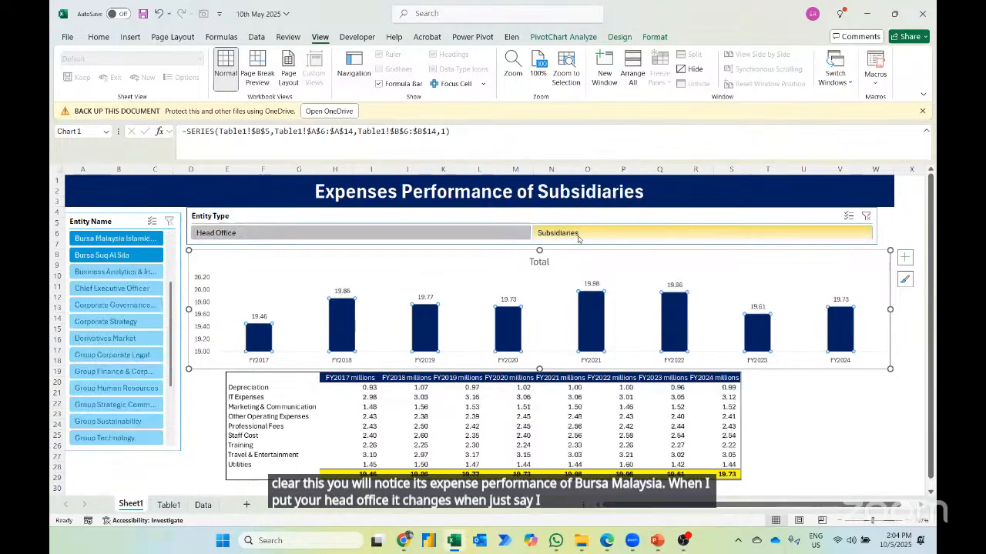
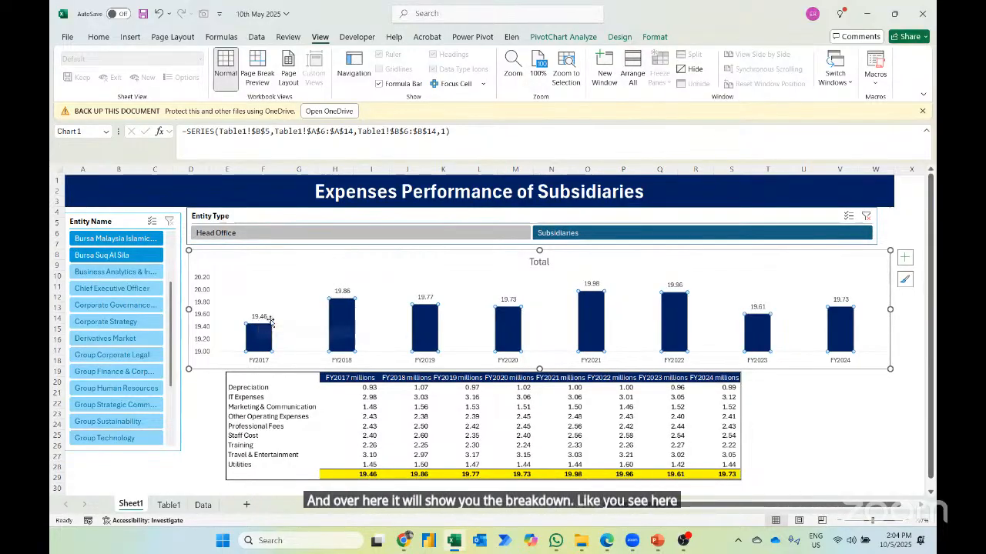
- Nudge the chart slightly to the right and show the Millions display units label on its vertical axis
drag(244, 255, 250, 254)
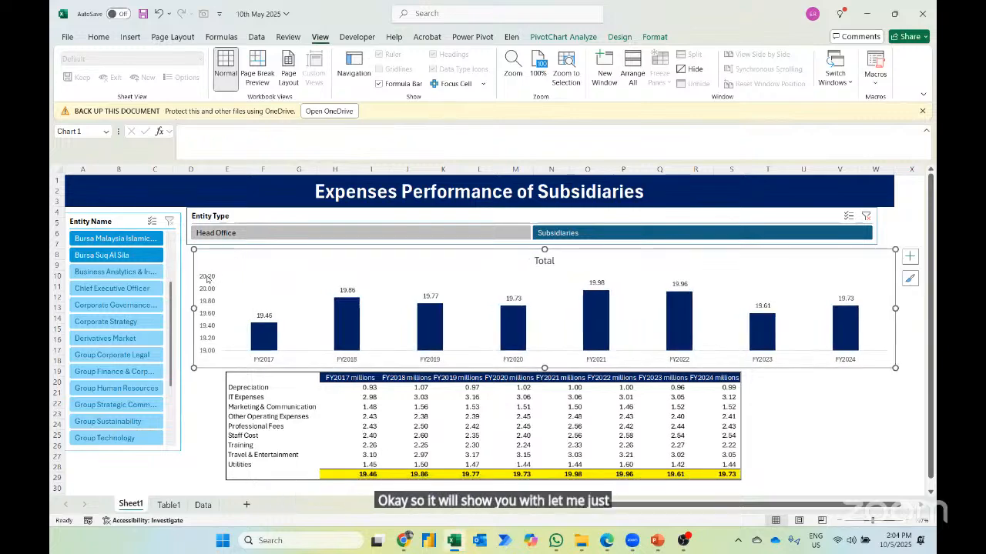
right_click(206, 280)
click(247, 422)
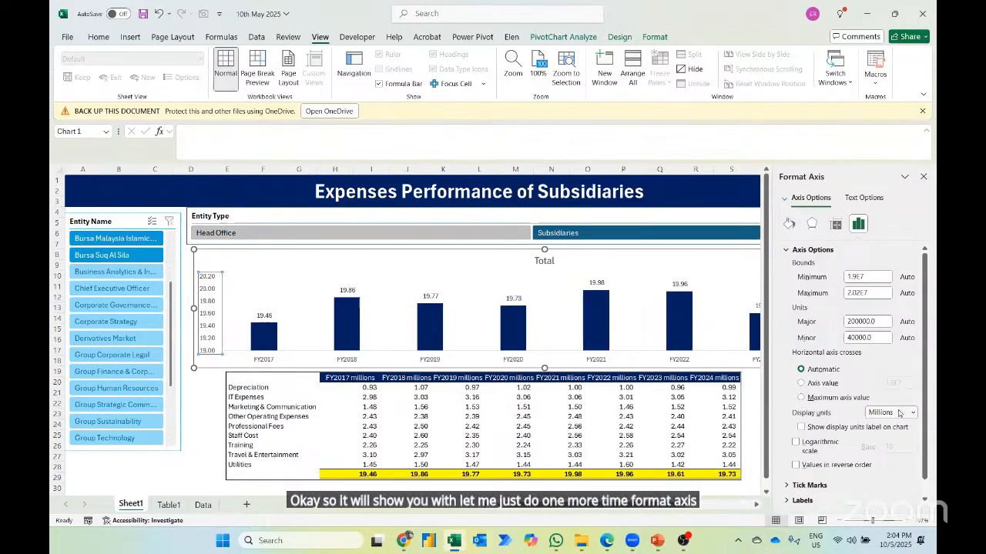
click(854, 429)
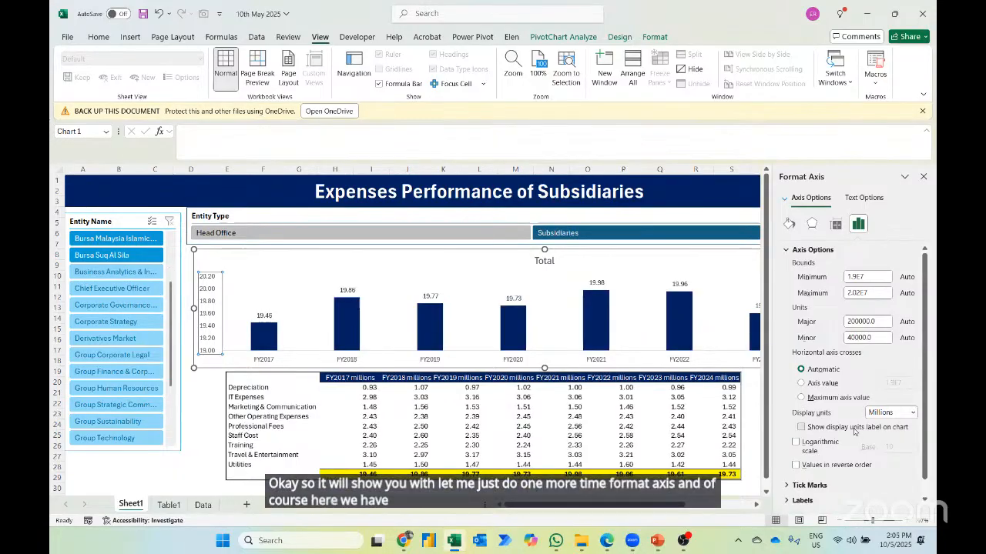
click(911, 413)
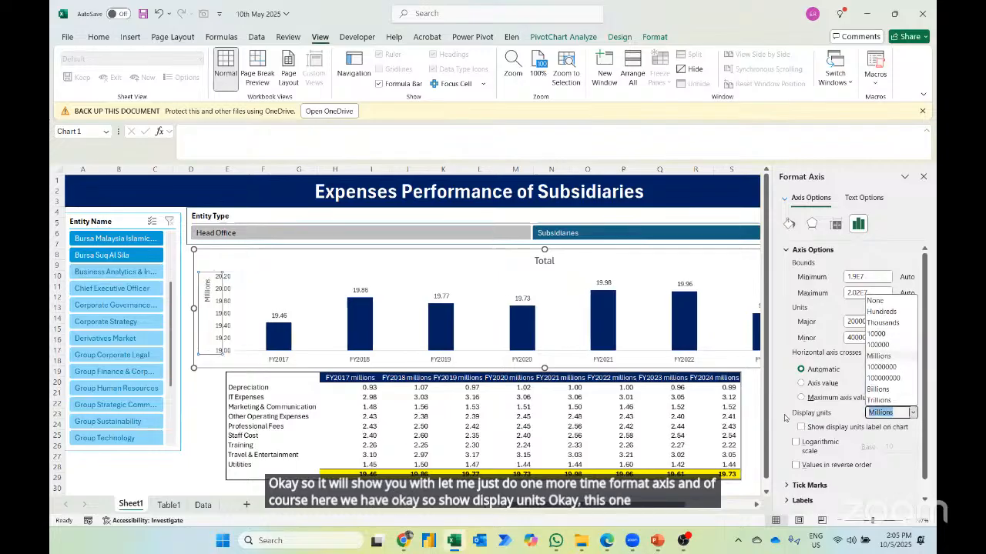
click(788, 416)
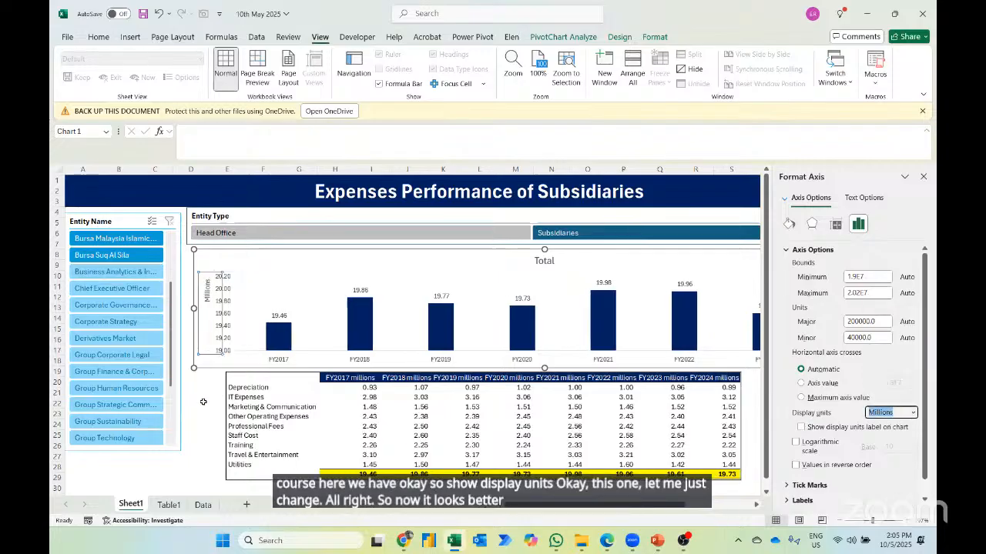
click(203, 402)
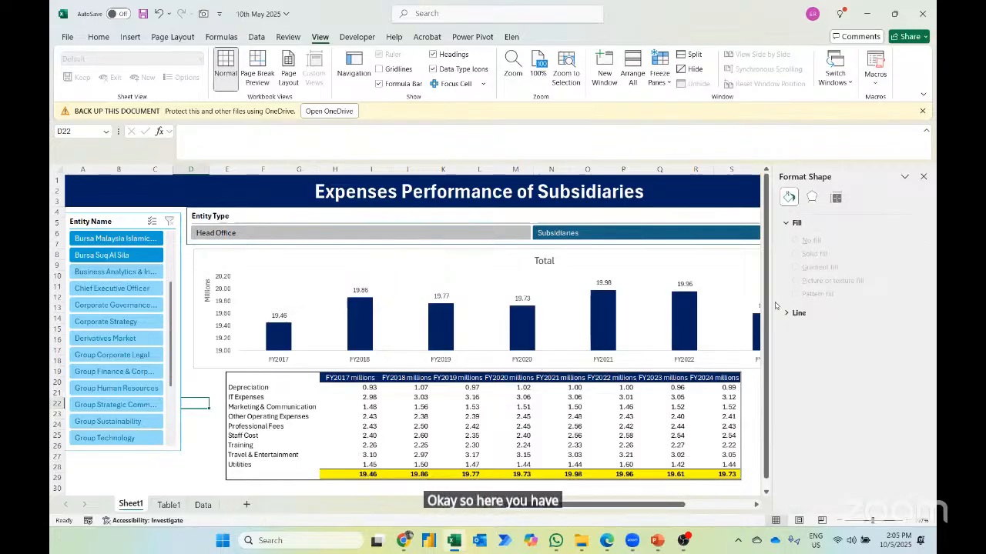
click(924, 177)
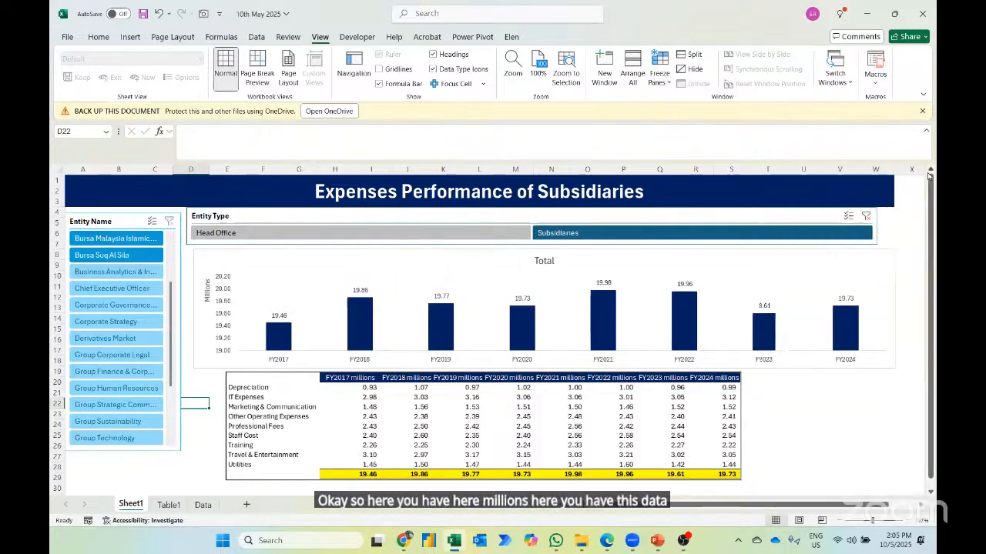
- Clear the Entity Type slicer's filter and review the original records on the Data sheet
click(865, 216)
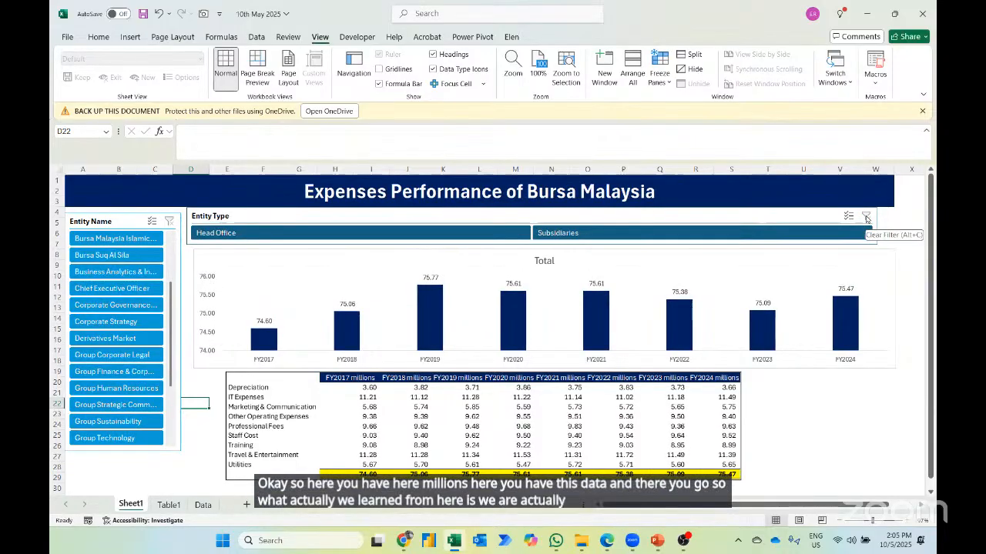
click(203, 505)
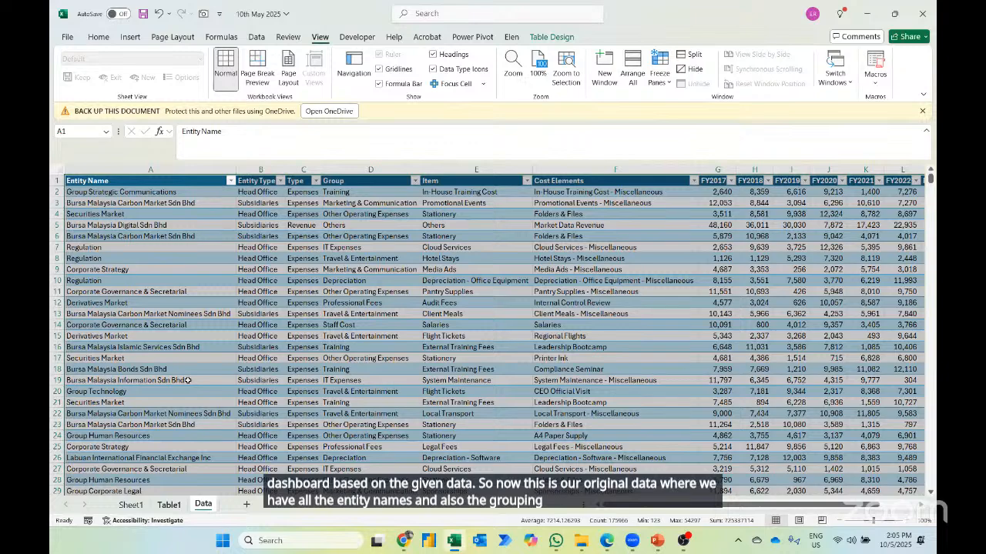
- Rename the Table1 sheet as Pivot Table
click(169, 505)
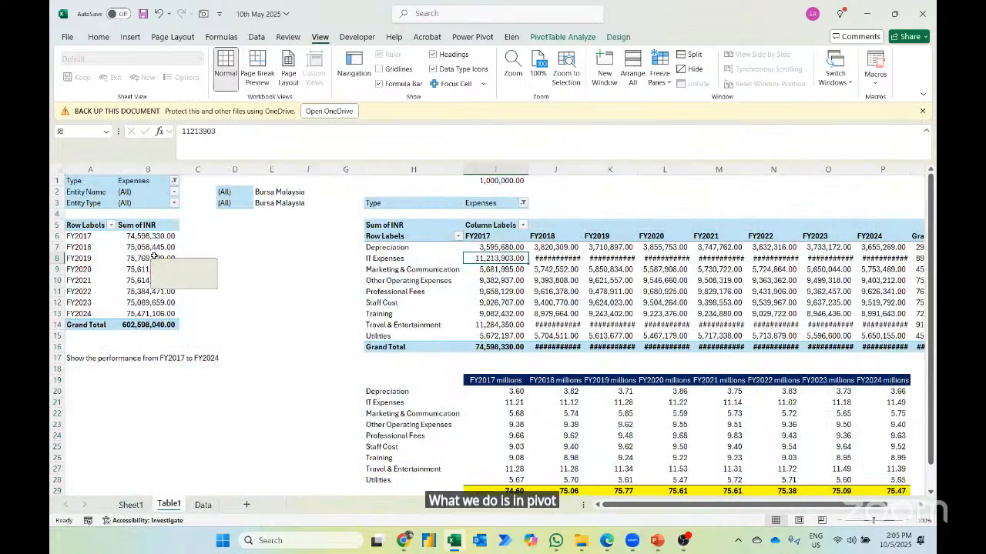
key(alt+h)
text(or)
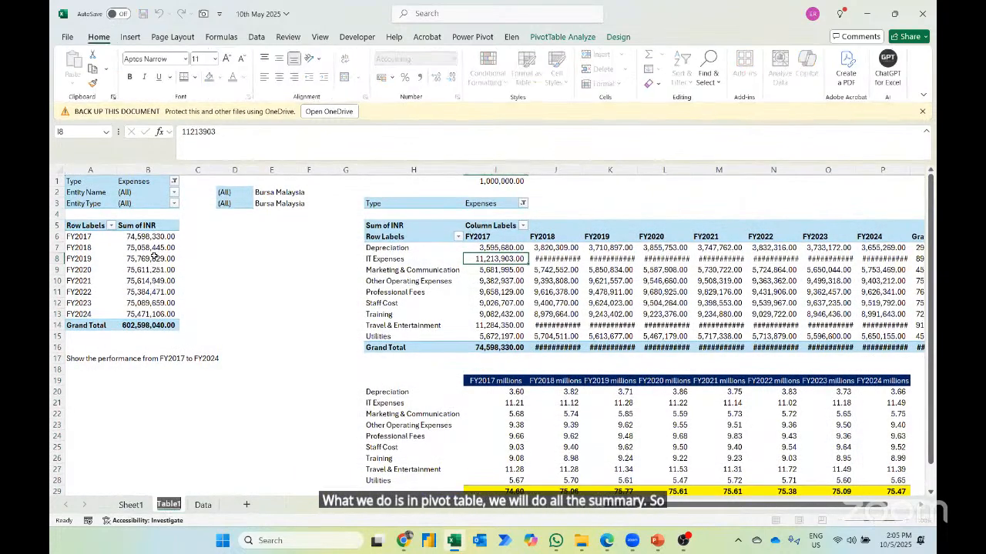
text(Pivot T)
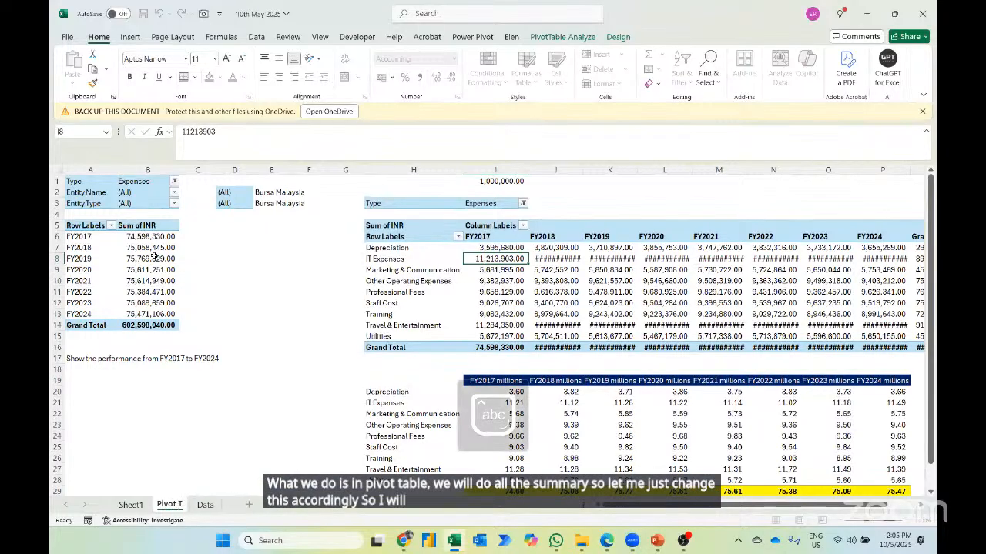
key(Return)
- Rename Sheet1 as Dashboard
key(ctrl+Page_Up)
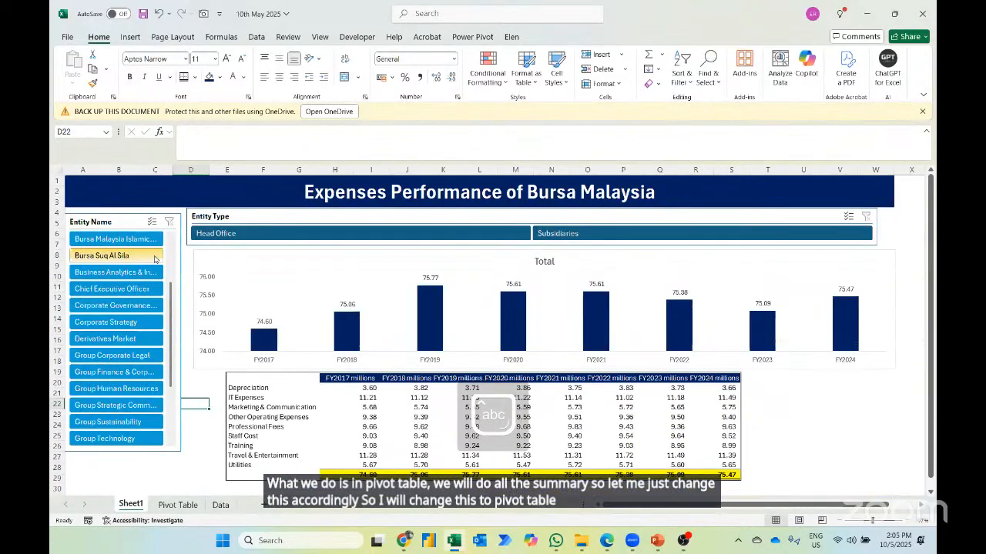
key(alt+h)
text(orDashboard)
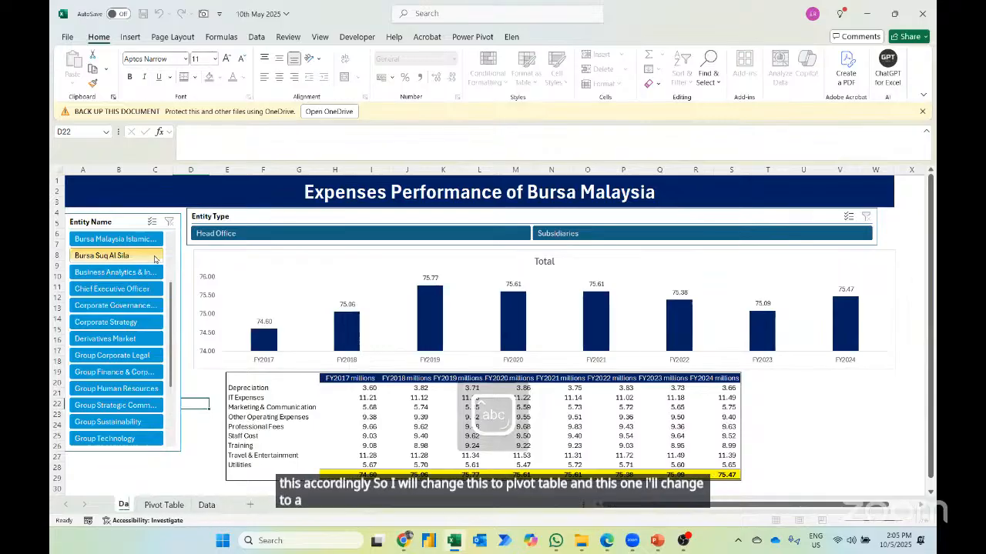
key(Return)
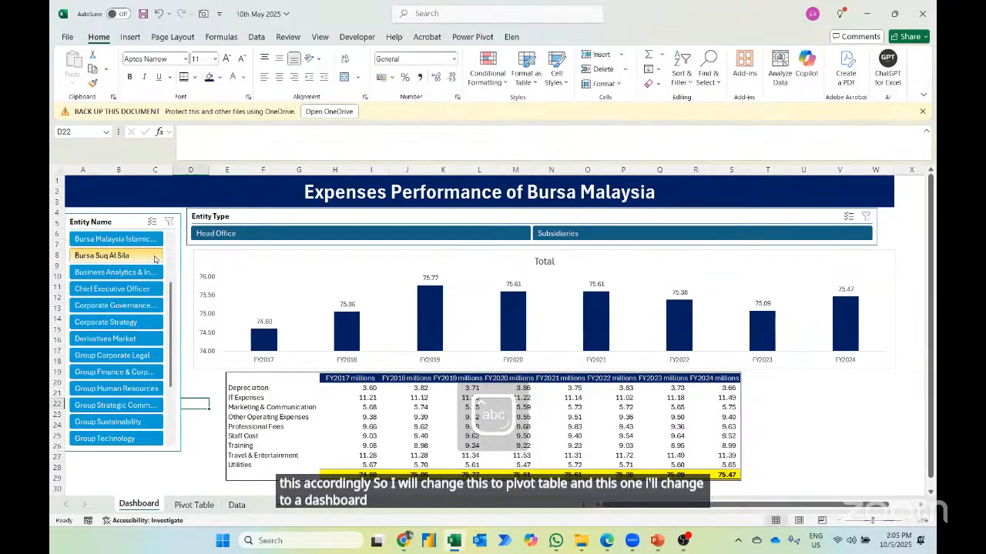
- Test the dashboard slicers with Corporate Strategy, Head Office and Subsidiaries in turn, clearing the filters at the end
click(144, 318)
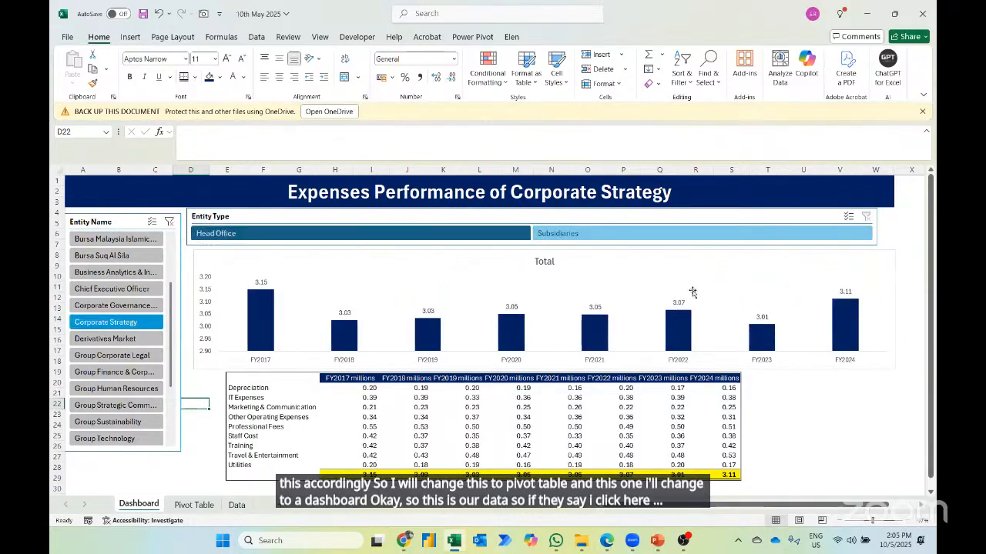
click(168, 222)
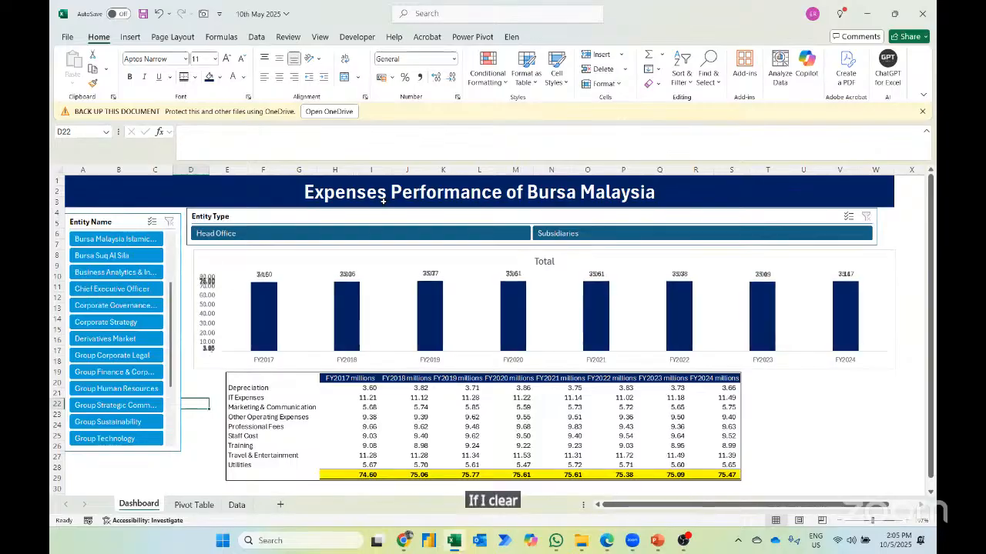
click(452, 239)
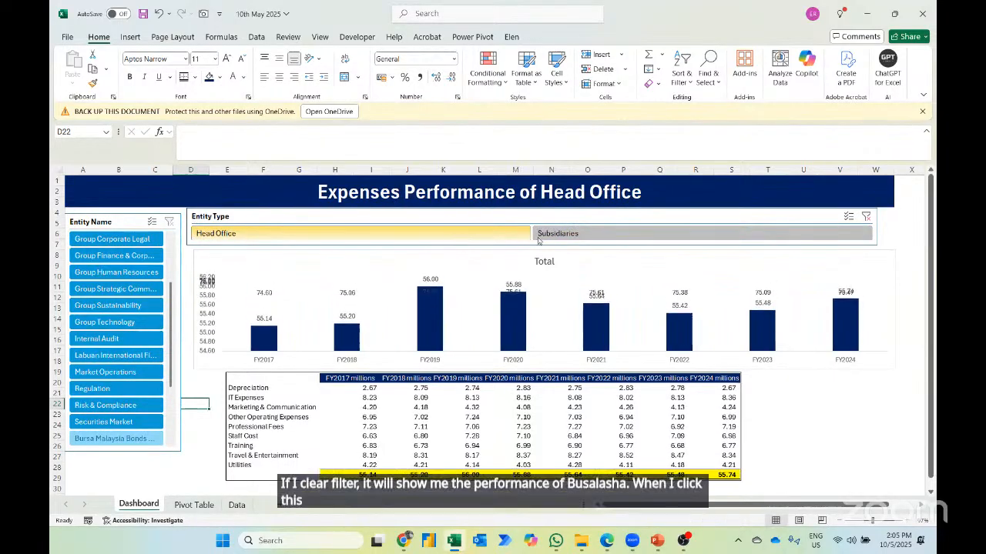
click(569, 232)
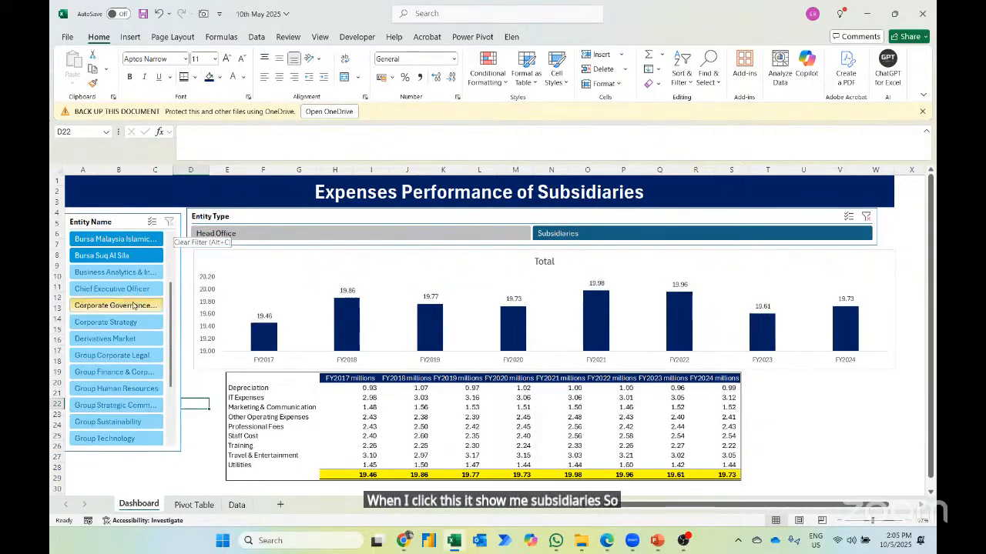
scroll(169, 304, up, 3)
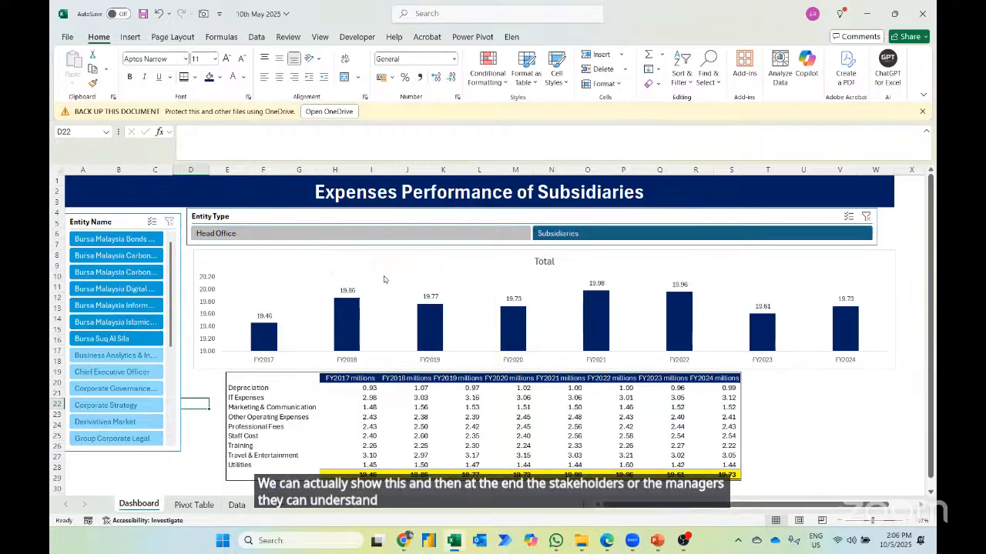
click(166, 223)
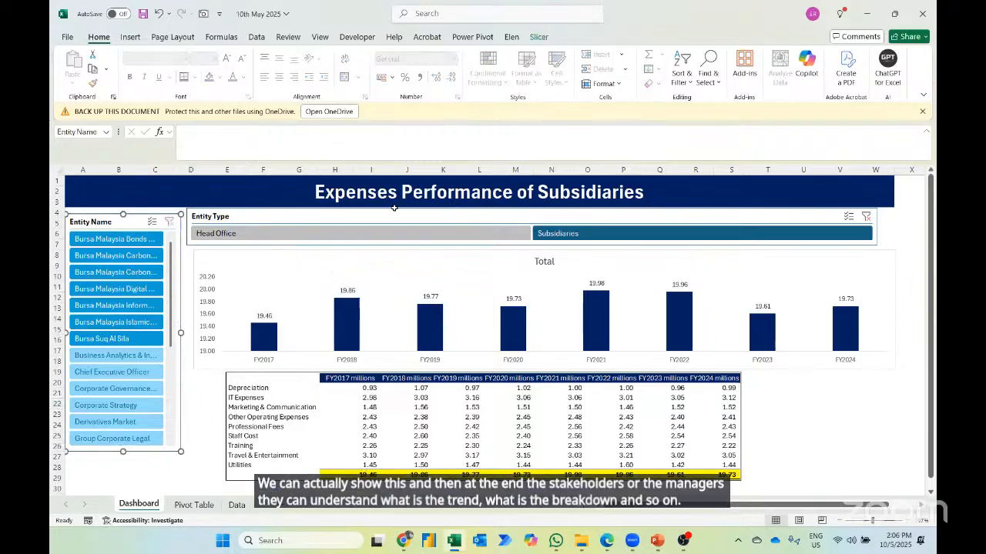
click(865, 217)
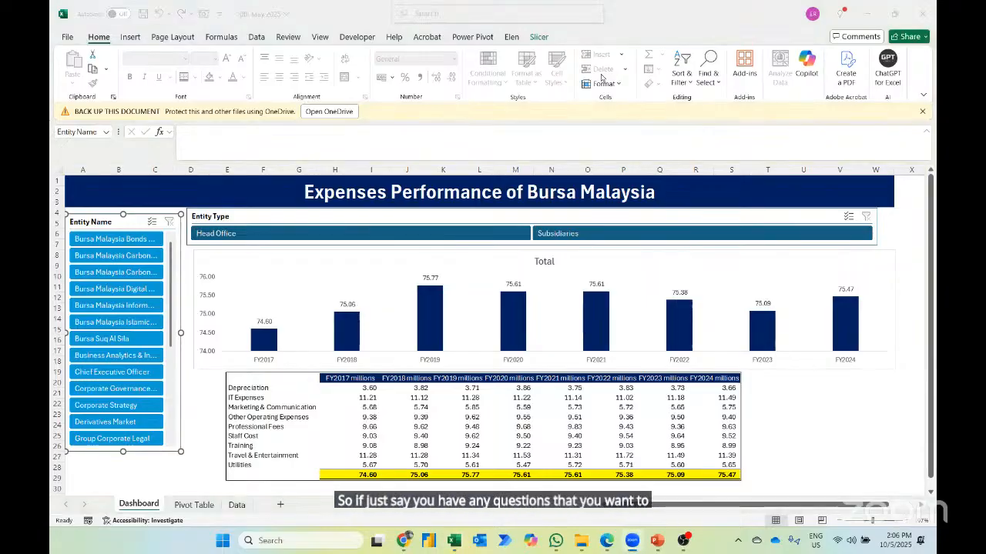
- Review the Pivot Table and Data sheets and return to the Dashboard sheet
click(193, 505)
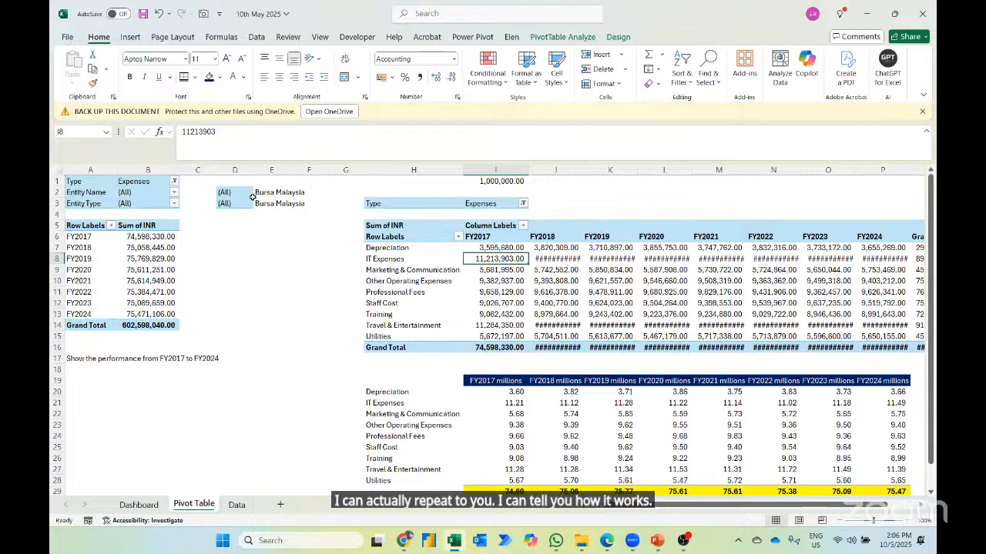
click(236, 505)
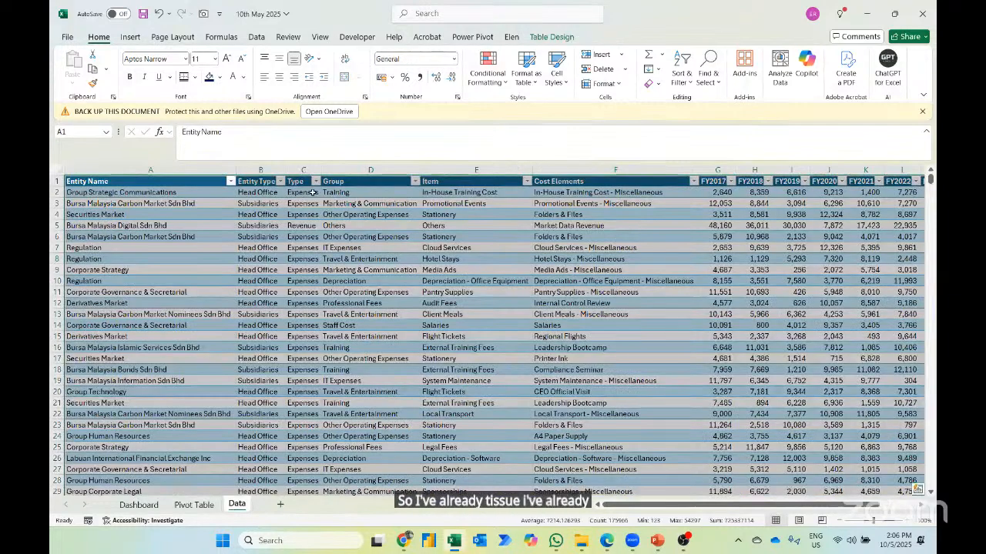
click(195, 506)
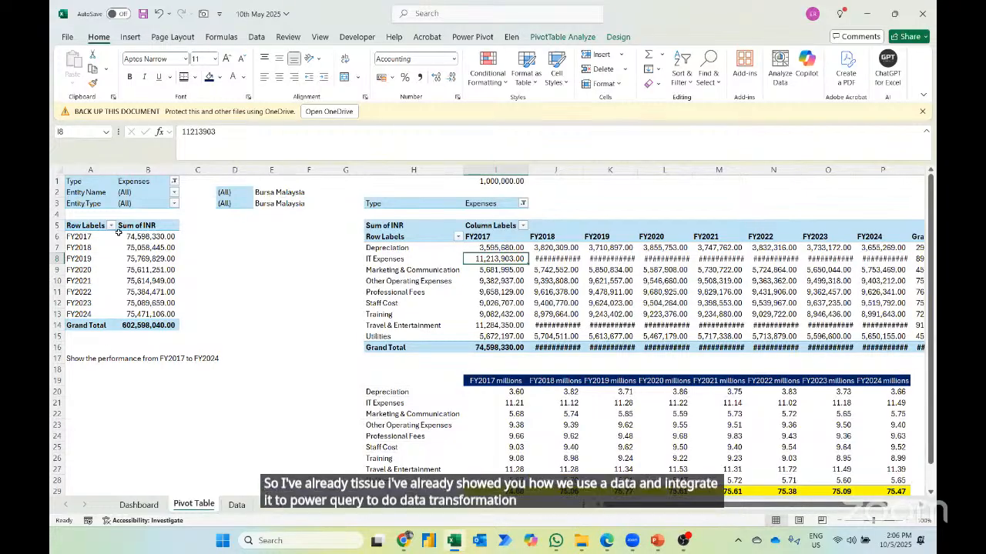
click(139, 505)
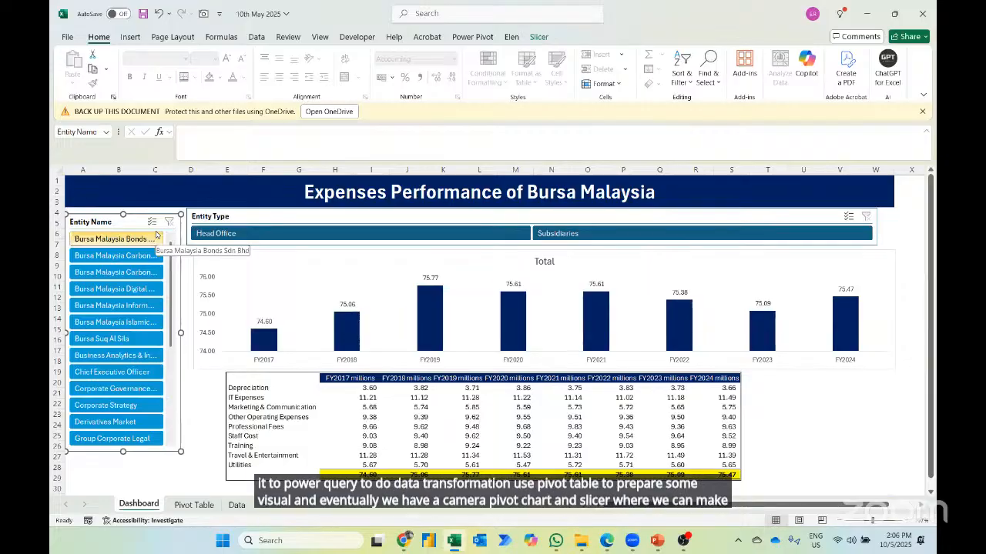
- Filter the dashboard by Chief Executive Officer, clear that filter, and show Subsidiaries and Head Office in turn
click(111, 374)
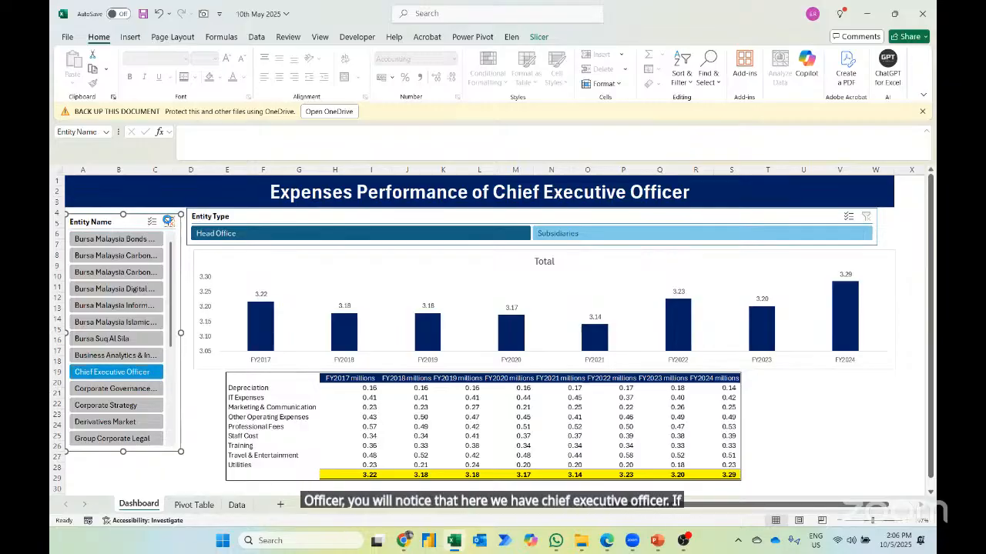
click(167, 221)
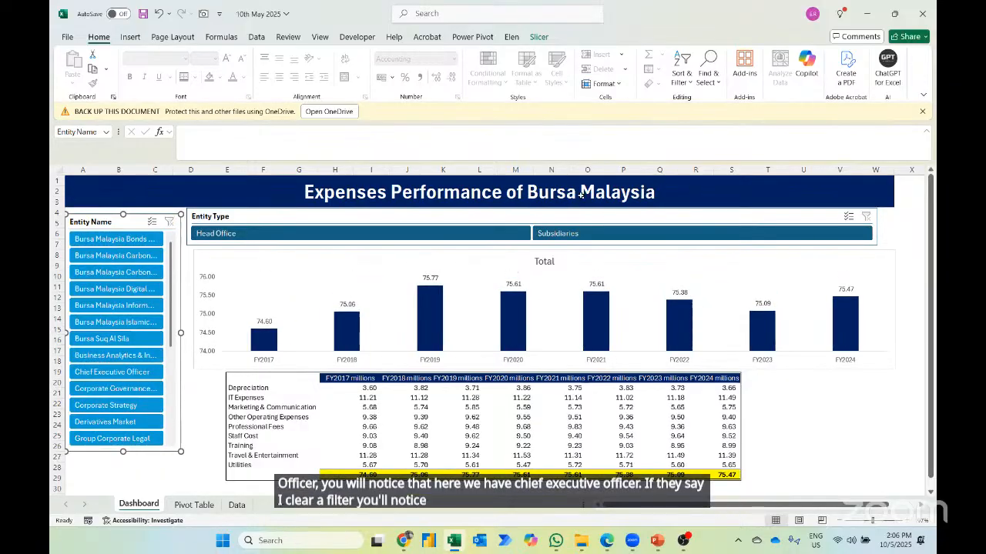
click(582, 238)
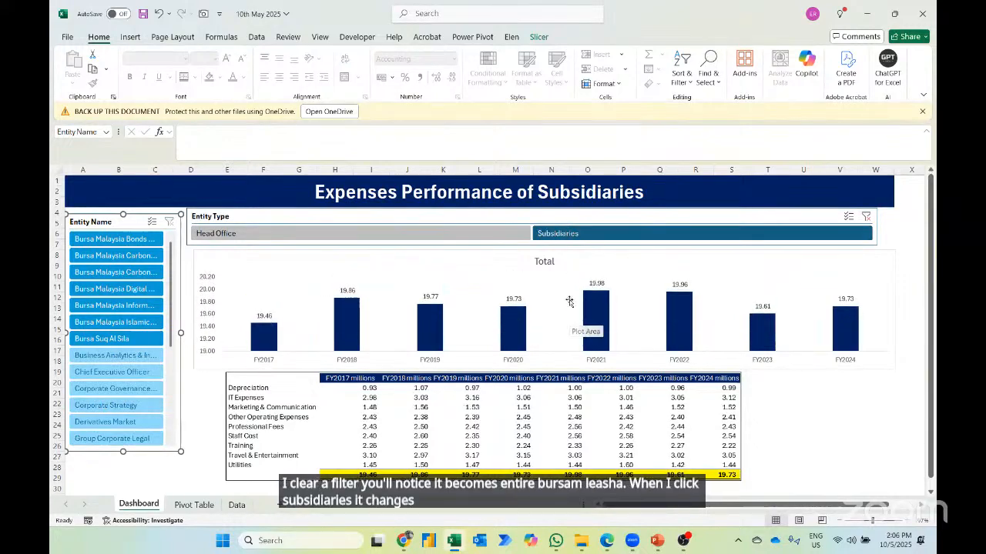
click(493, 234)
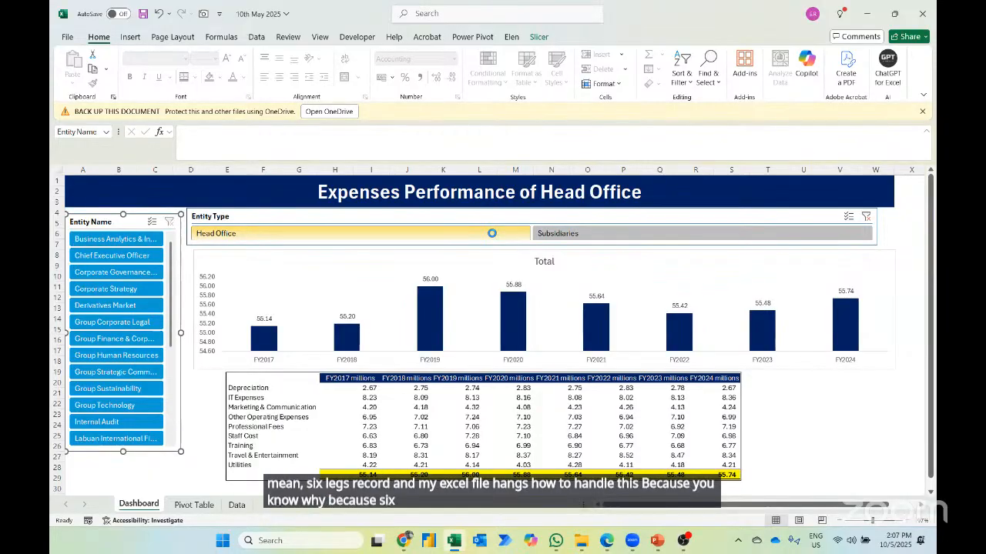
- Go to the last record in the Entity Name column of the Data sheet
click(236, 504)
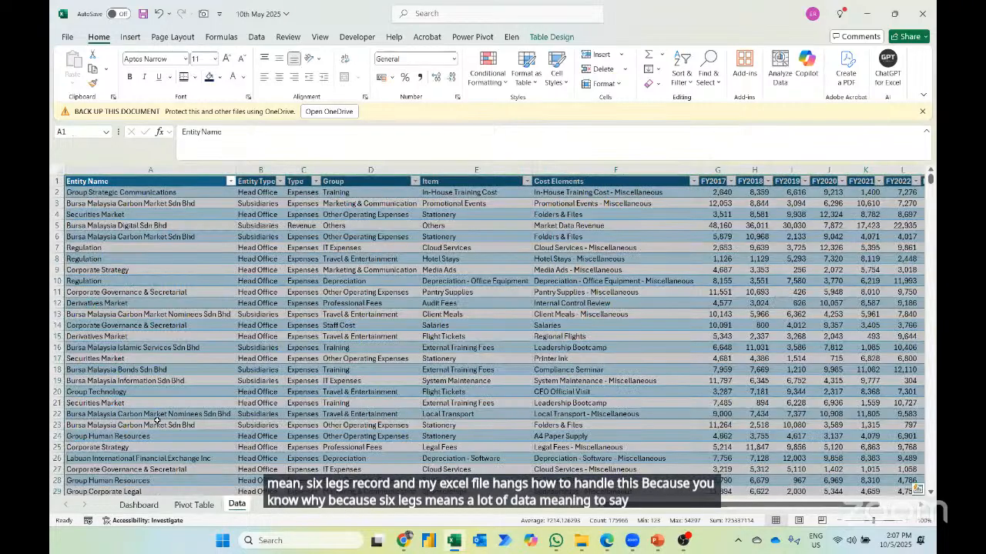
click(157, 423)
key(ctrl+Down)
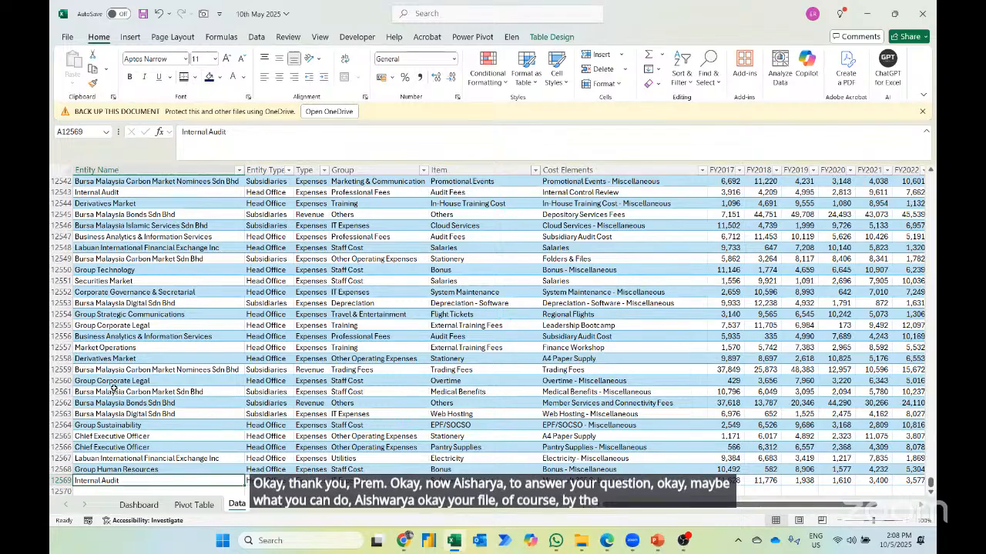
- Create a new blank workbook for the data import
click(256, 36)
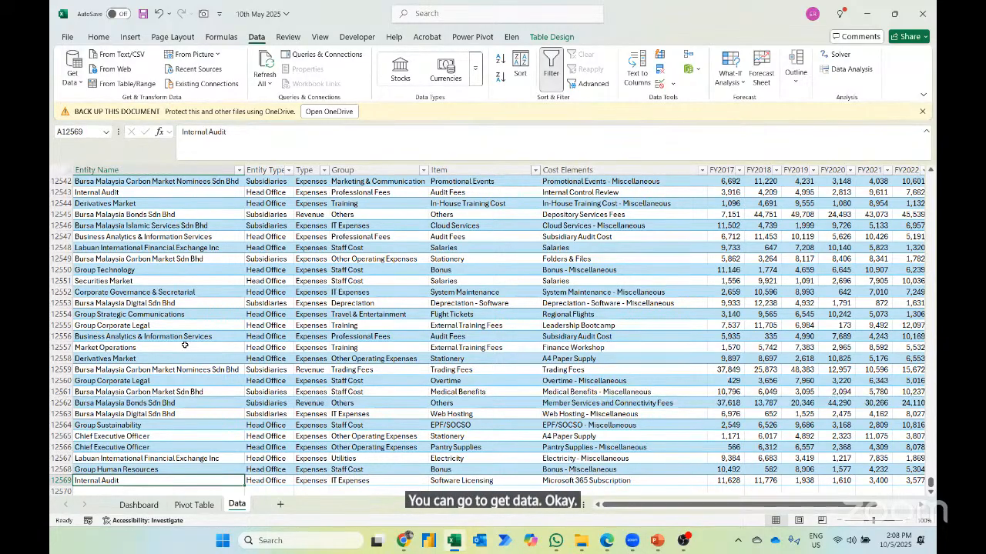
key(ctrl+n)
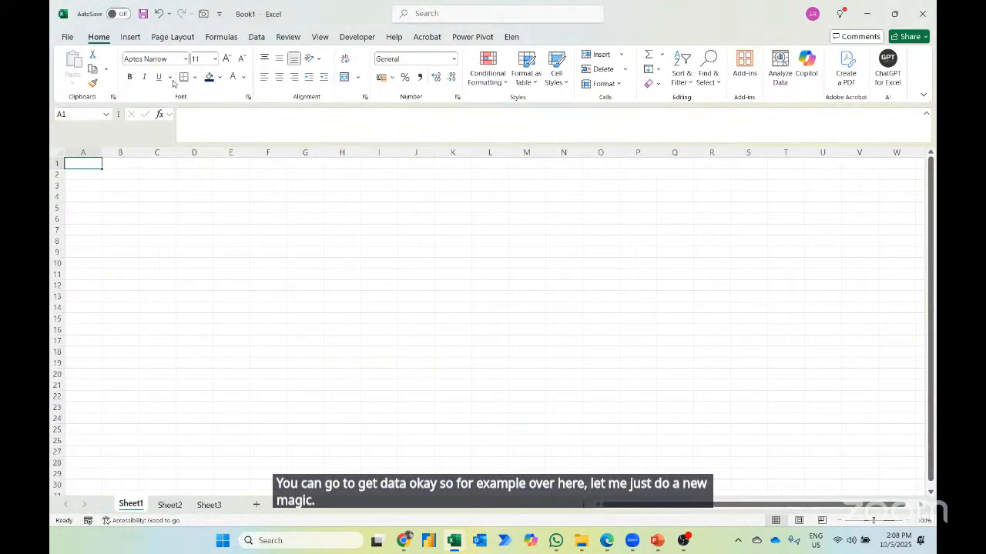
click(256, 37)
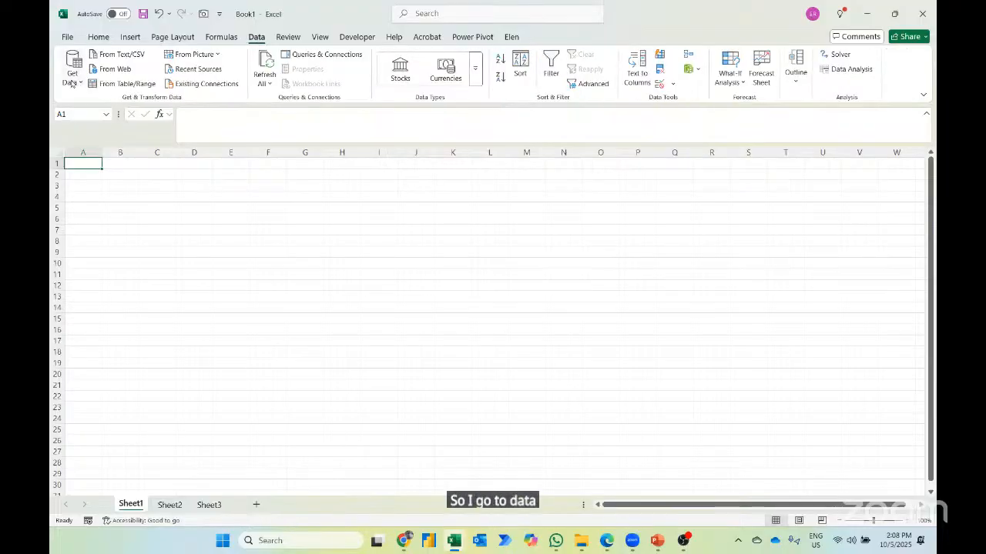
click(73, 76)
mouse_move(101, 97)
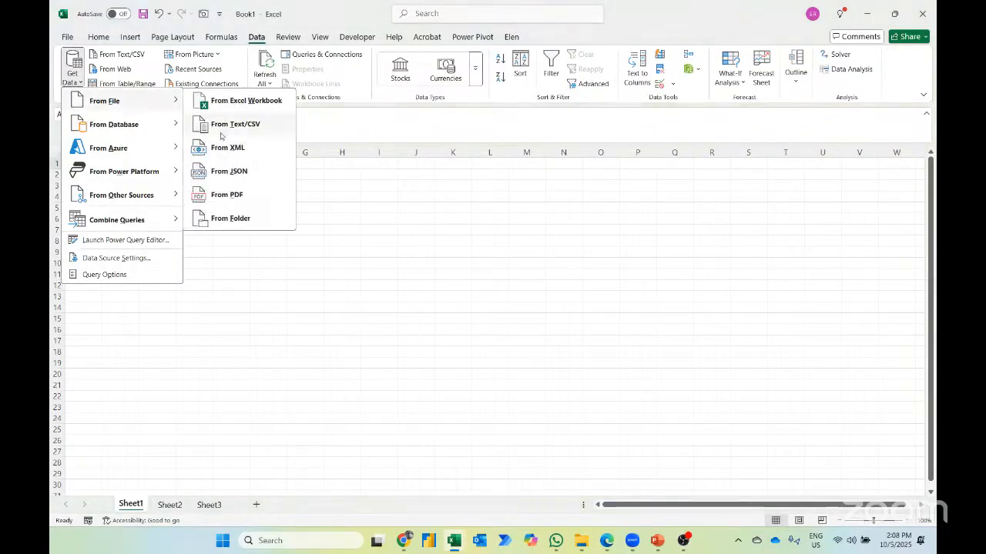
click(246, 106)
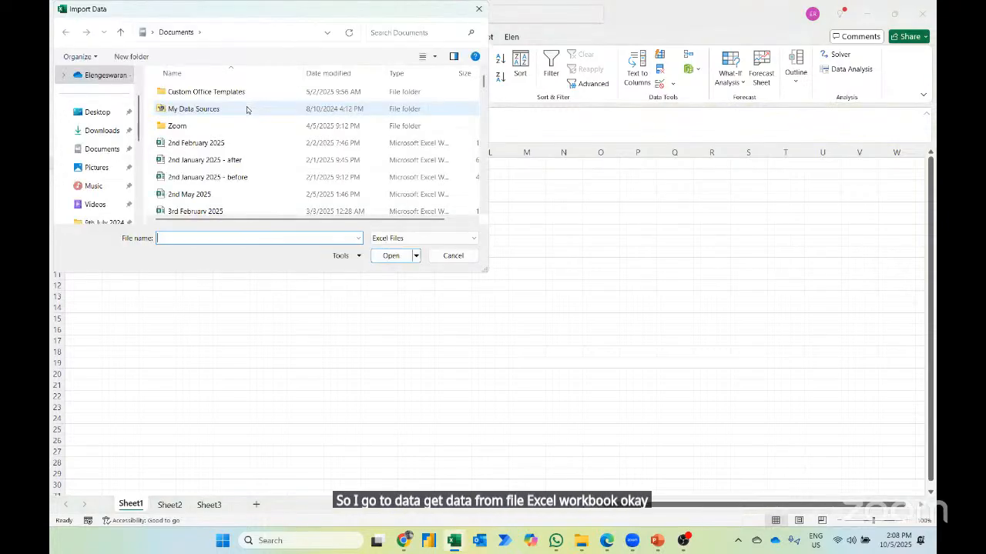
click(97, 112)
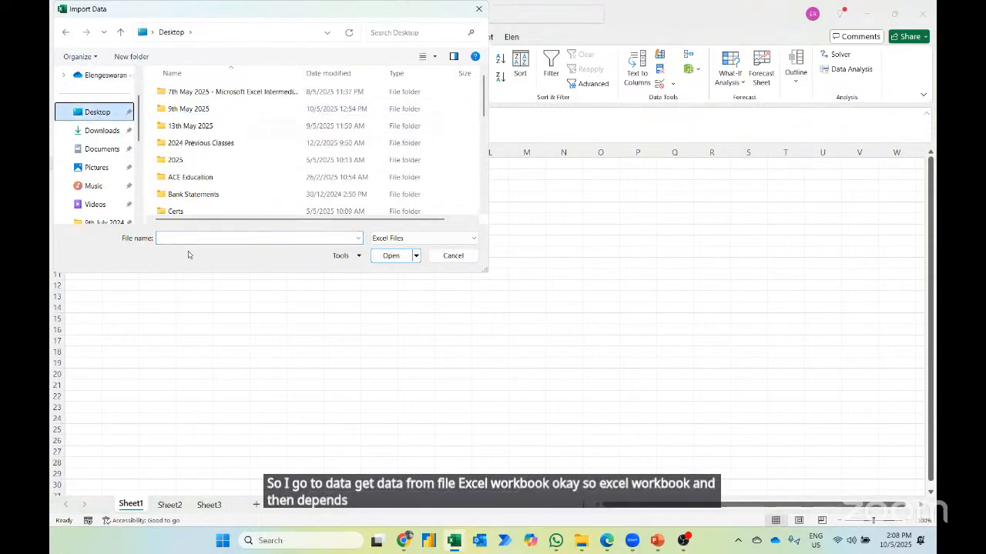
key(Escape)
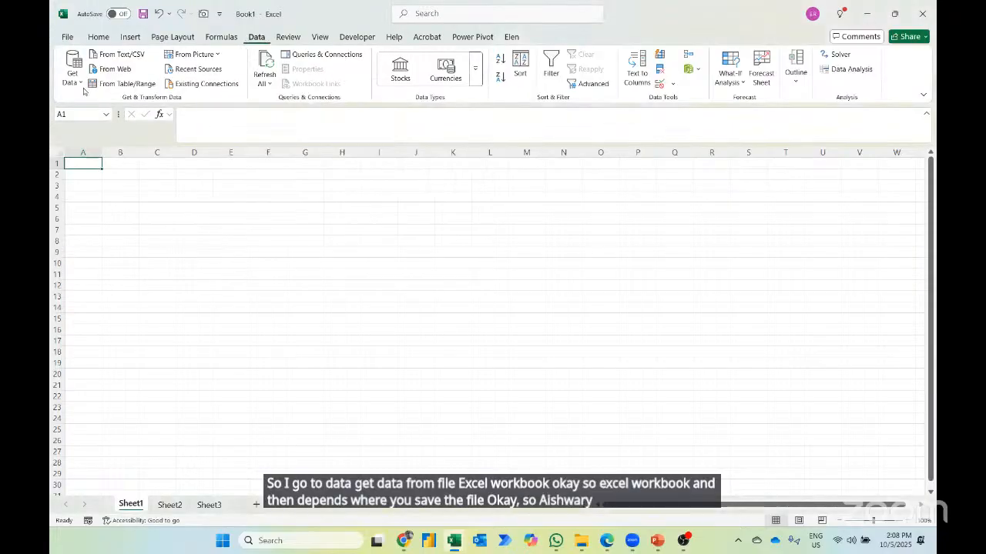
- Import data from the Excel workbook Financial Performance - Bursa Malaysia in the Desktop folder 9th May 2025
click(72, 71)
mouse_move(165, 101)
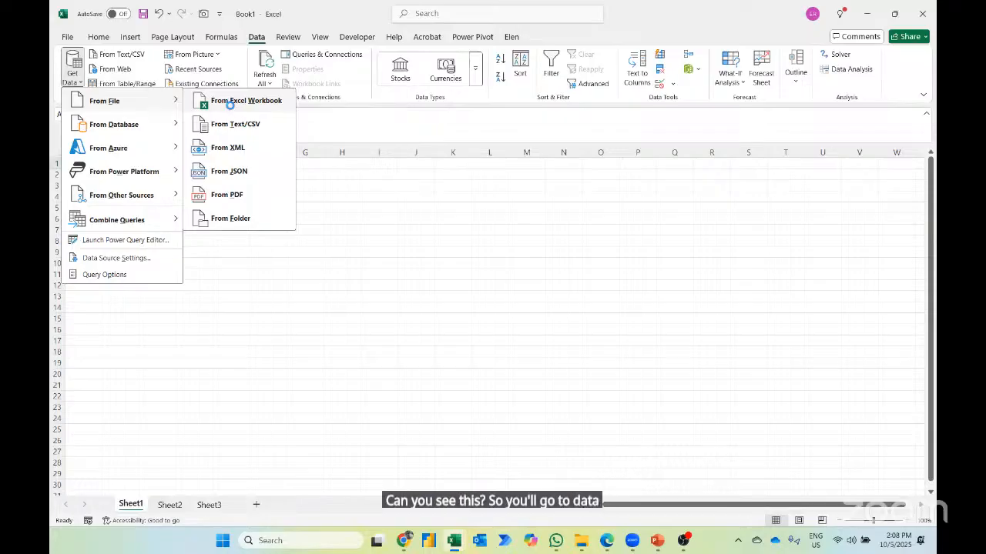
click(231, 108)
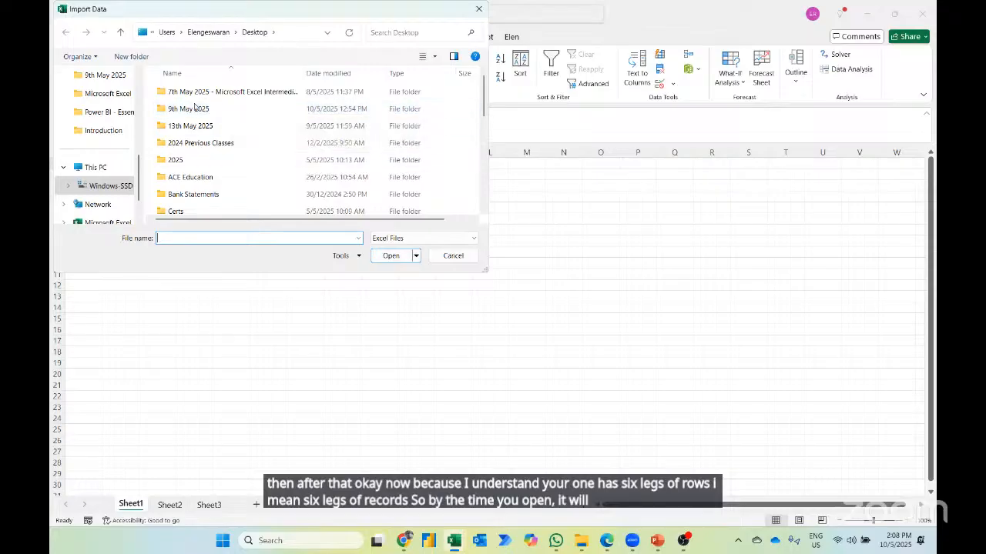
double_click(194, 108)
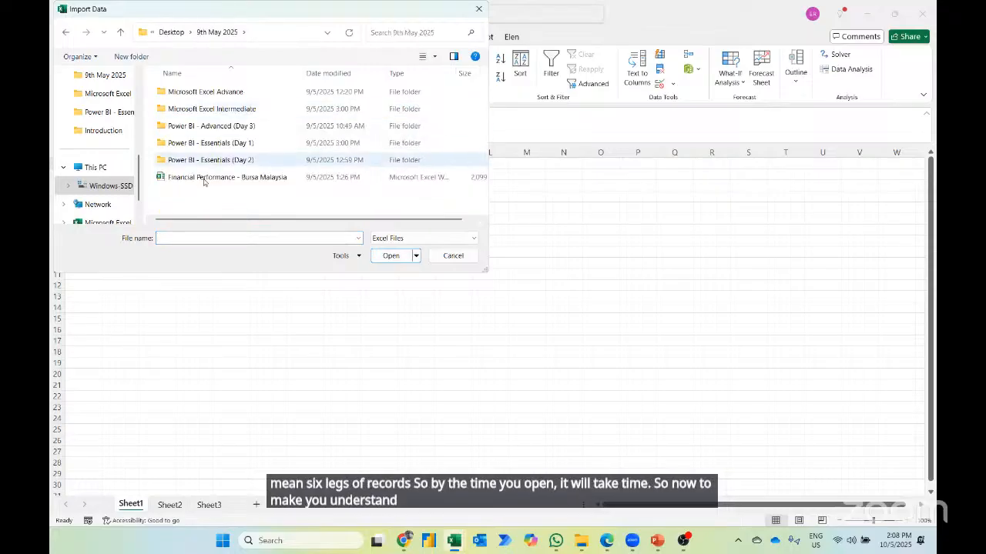
double_click(201, 177)
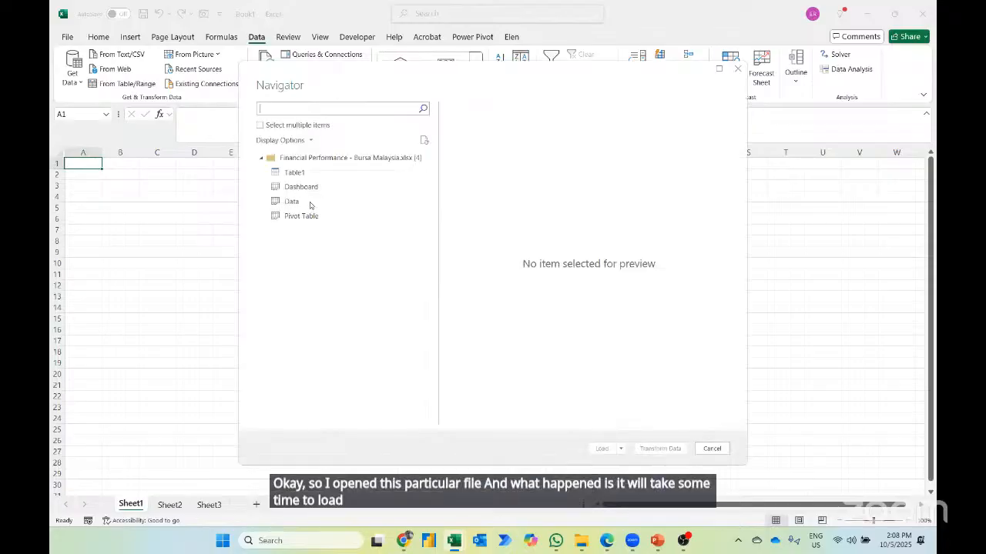
- Preview the workbook's Data sheet and open it for transformation in Power Query Editor
click(306, 203)
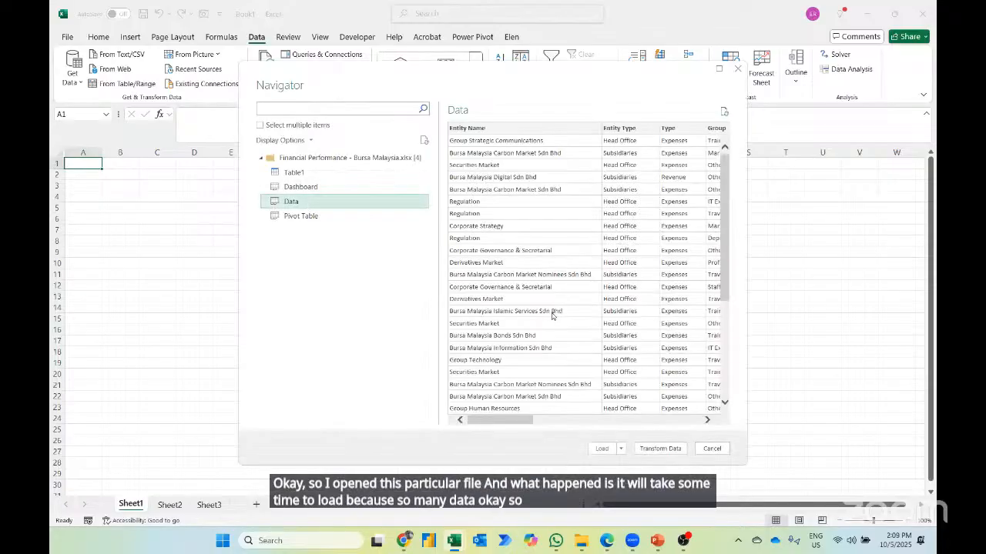
scroll(551, 314, down, 5)
scroll(551, 314, up, 10)
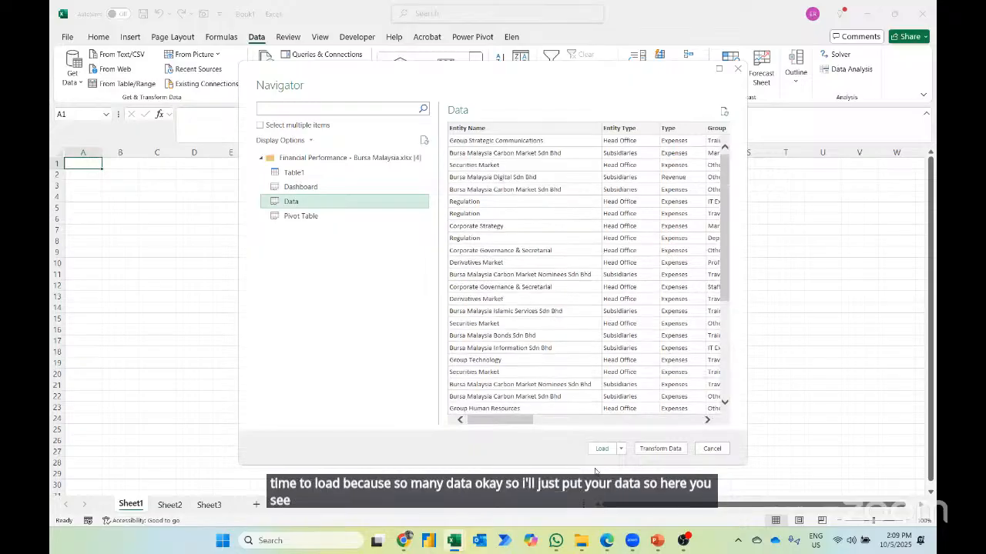
click(644, 453)
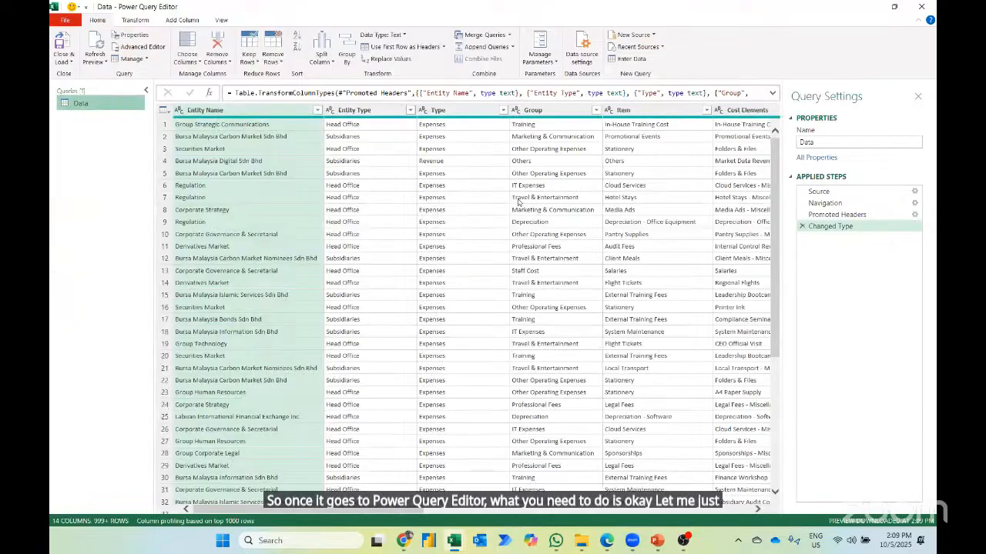
- Unpivot all columns other than Entity Name through Cost Elements and check the unpivoted rows
scroll(517, 204, right, 10)
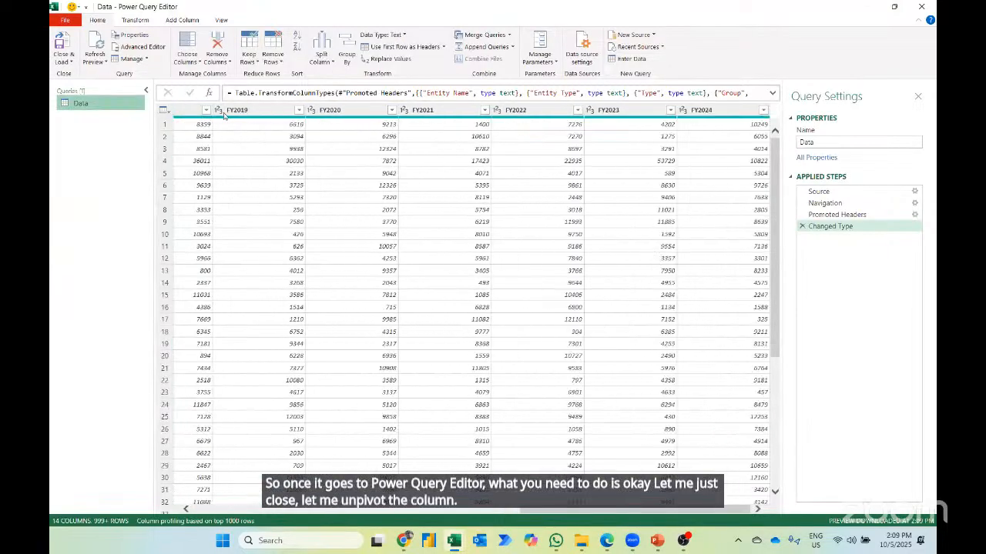
scroll(343, 127, left, 10)
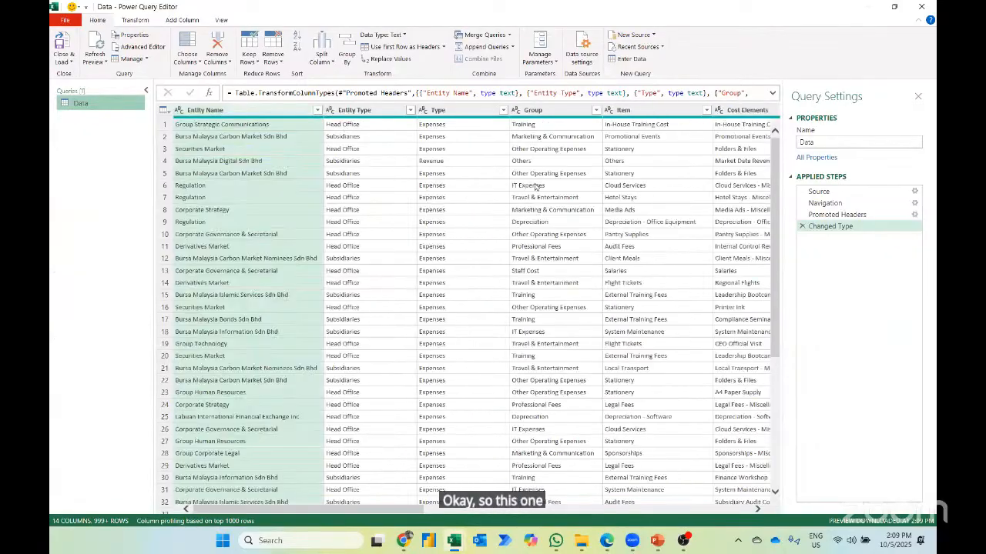
scroll(537, 187, right, 5)
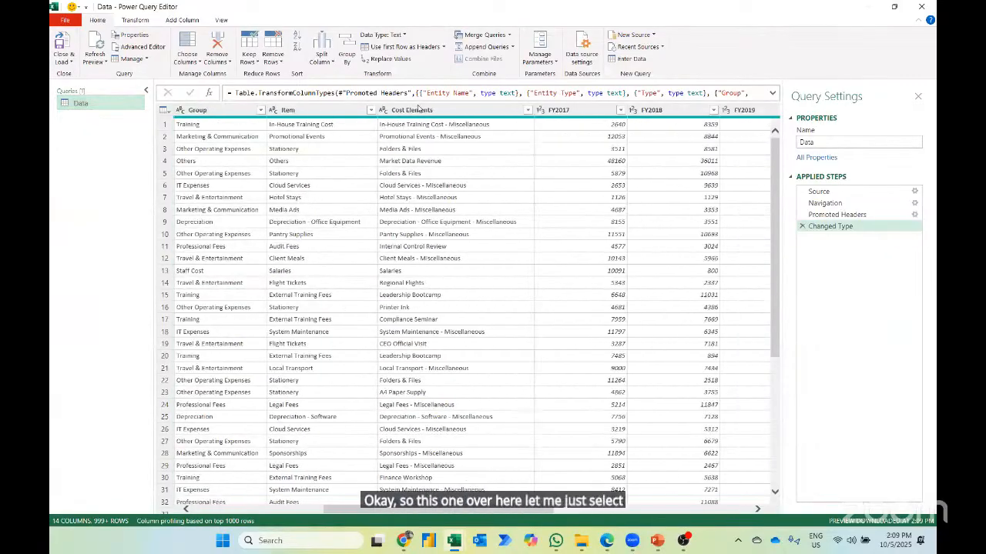
shift+click(419, 110)
right_click(411, 112)
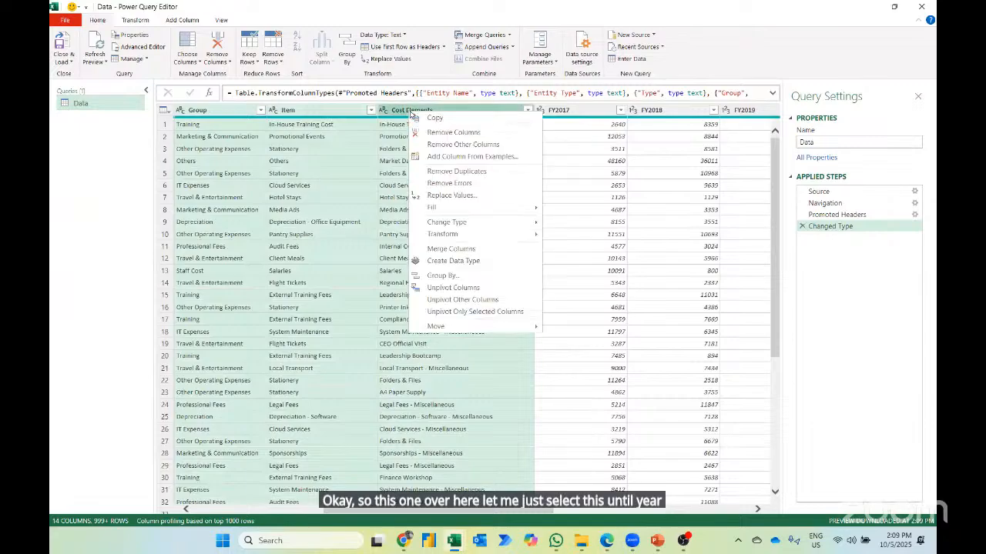
click(481, 305)
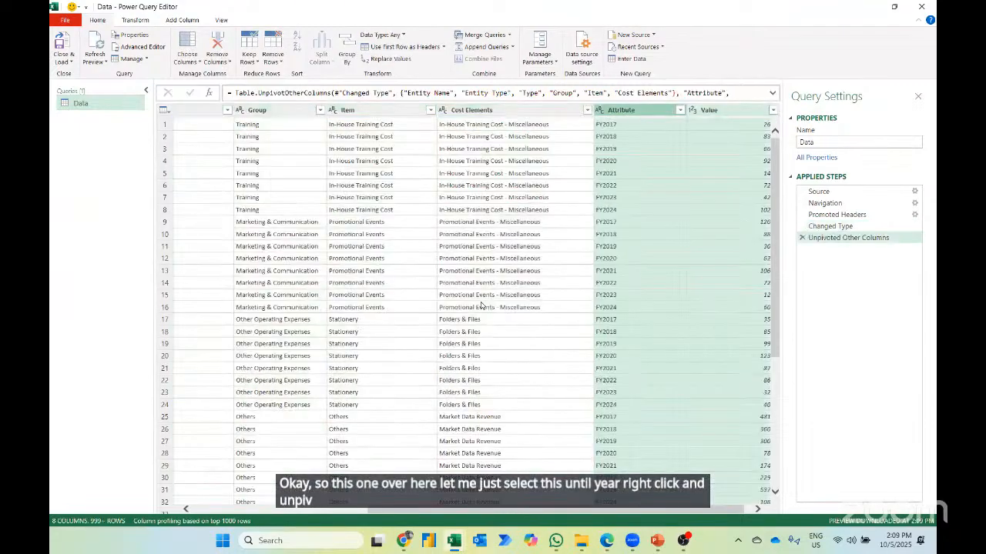
scroll(217, 398, down, 10)
scroll(217, 398, down, 20)
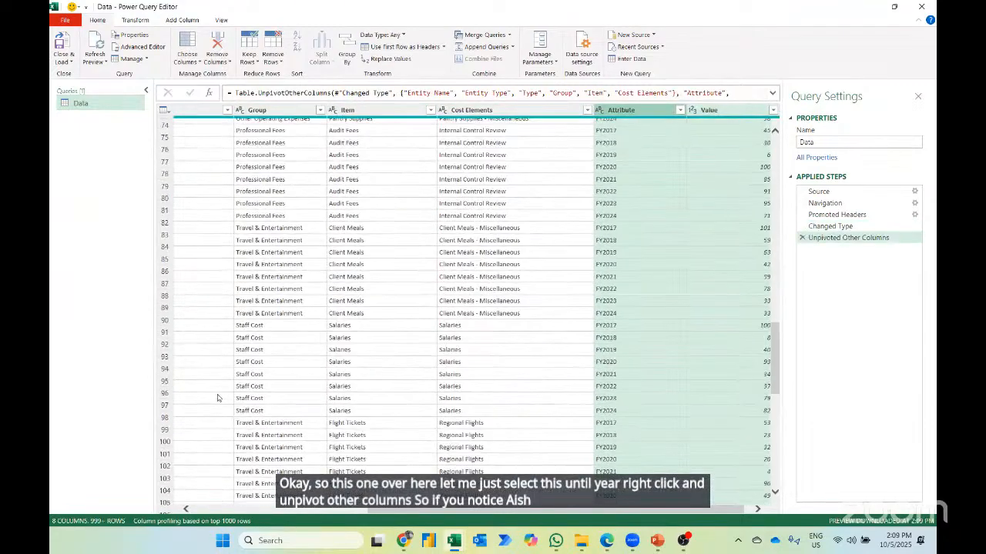
scroll(217, 397, down, 11)
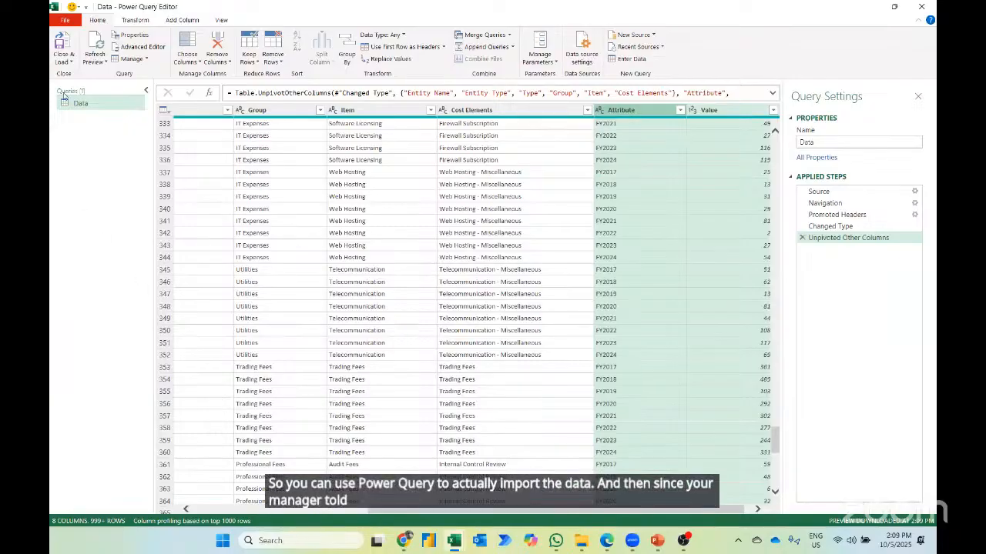
- Close the query editor and load the query as a connection only
click(63, 60)
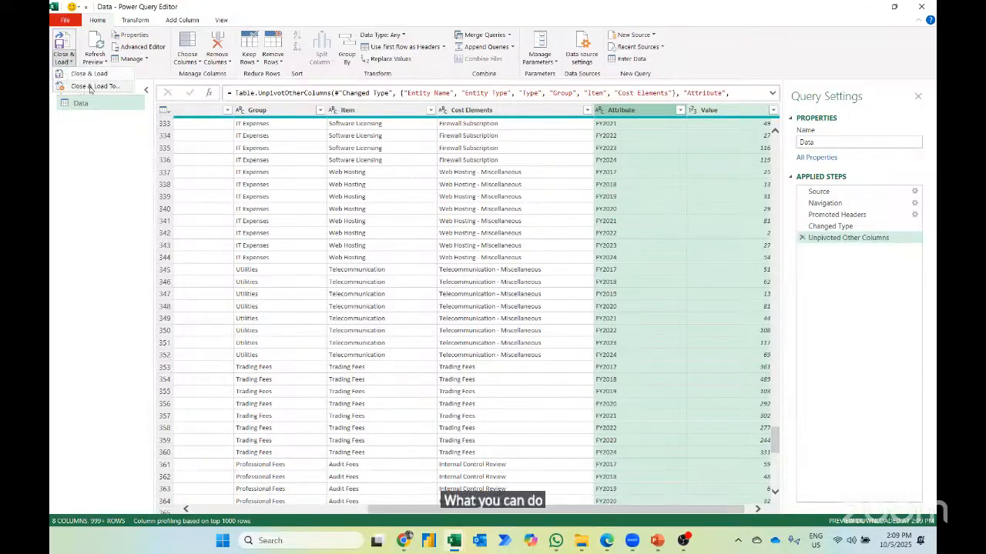
click(90, 87)
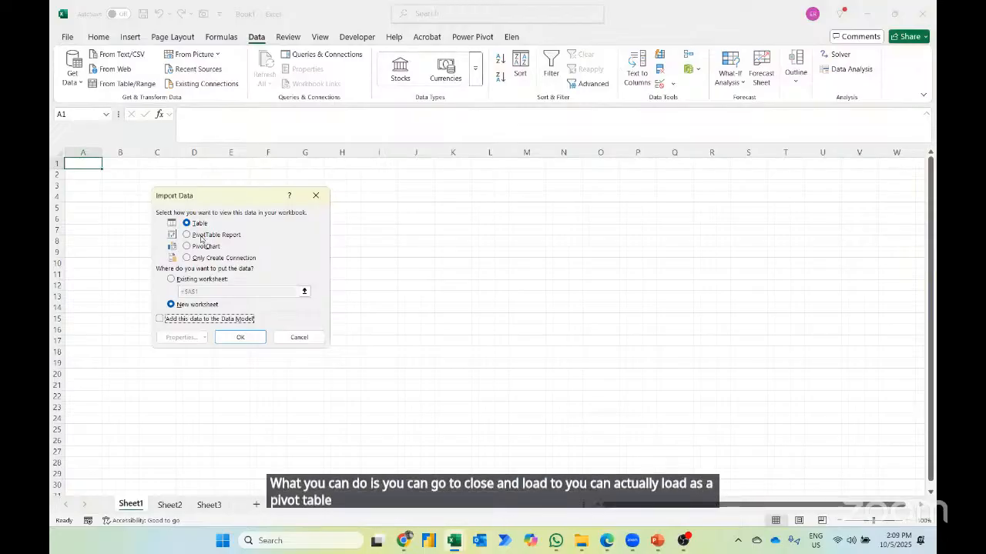
click(202, 236)
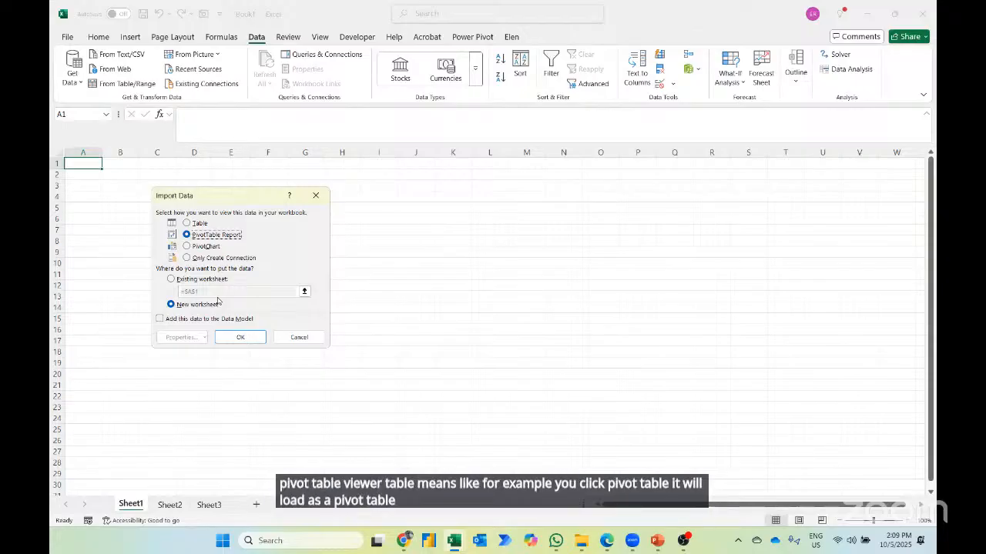
click(207, 259)
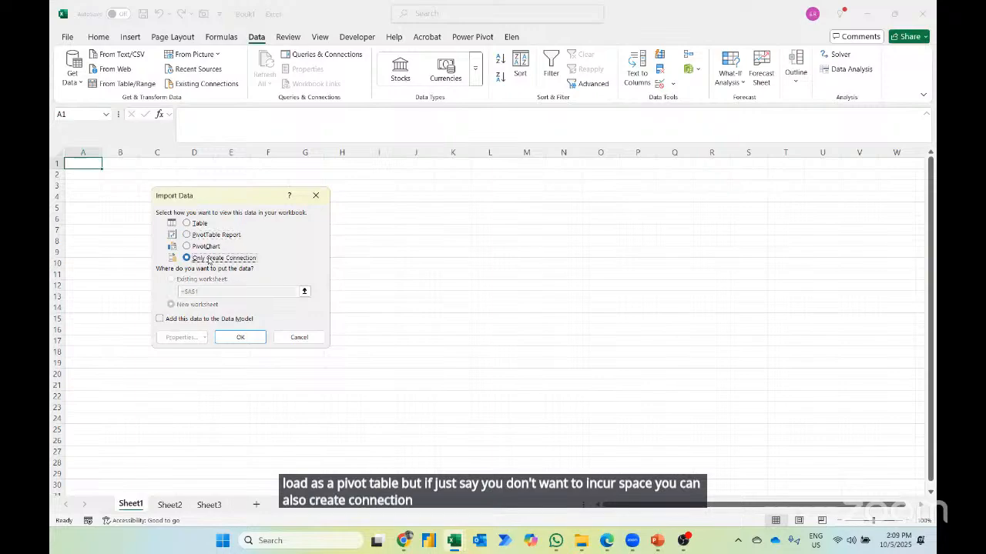
click(241, 339)
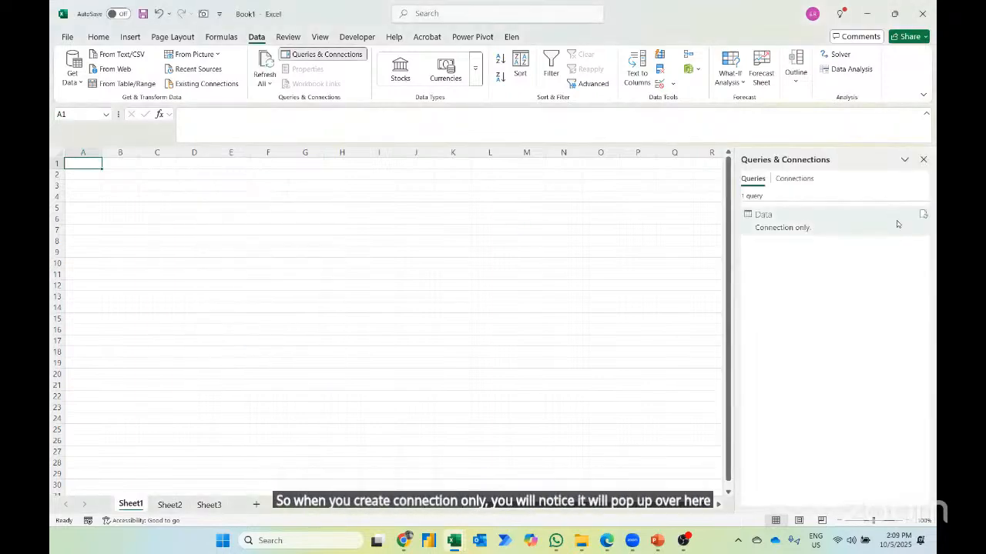
- Change the Data query's load destination to a PivotTable report in the existing worksheet at cell A1
mouse_move(896, 227)
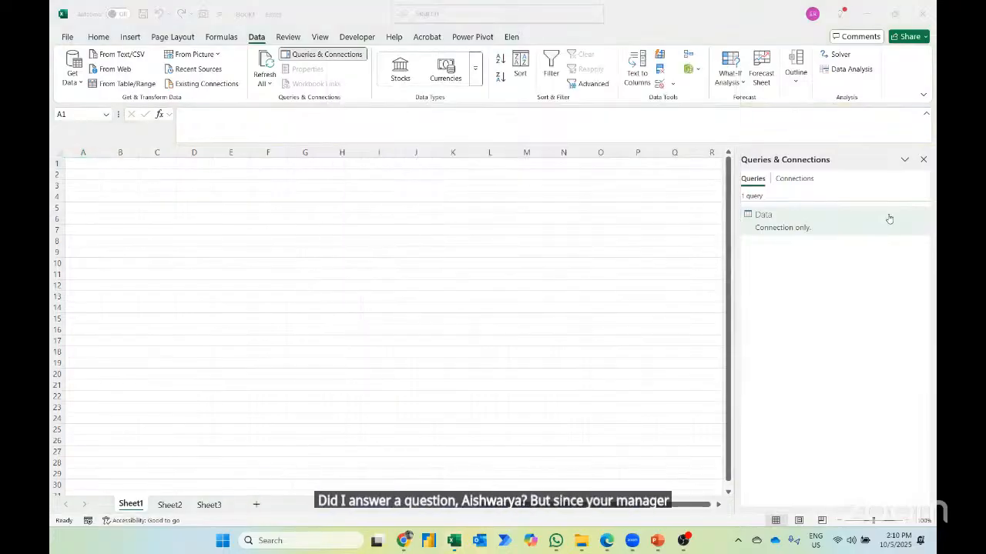
right_click(889, 219)
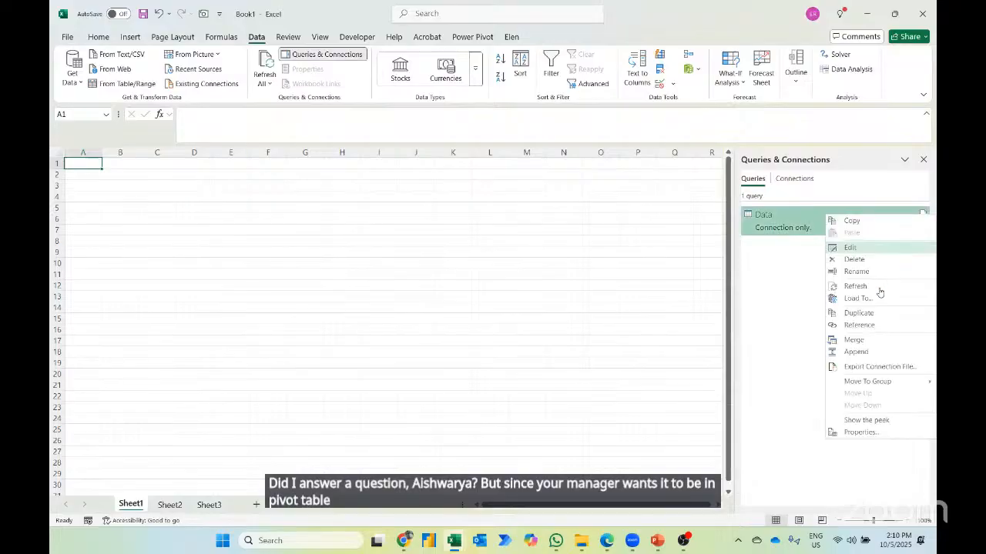
click(877, 299)
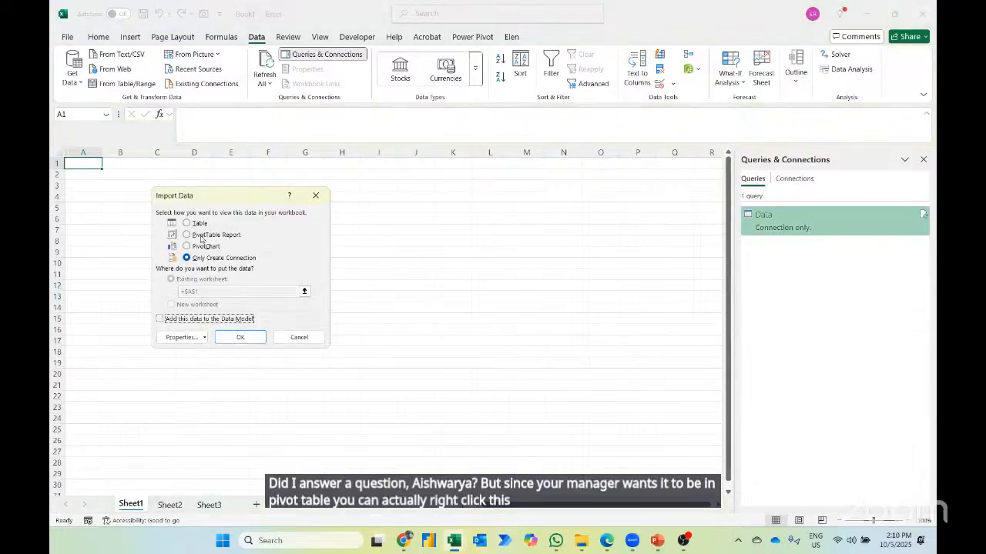
click(201, 236)
click(240, 338)
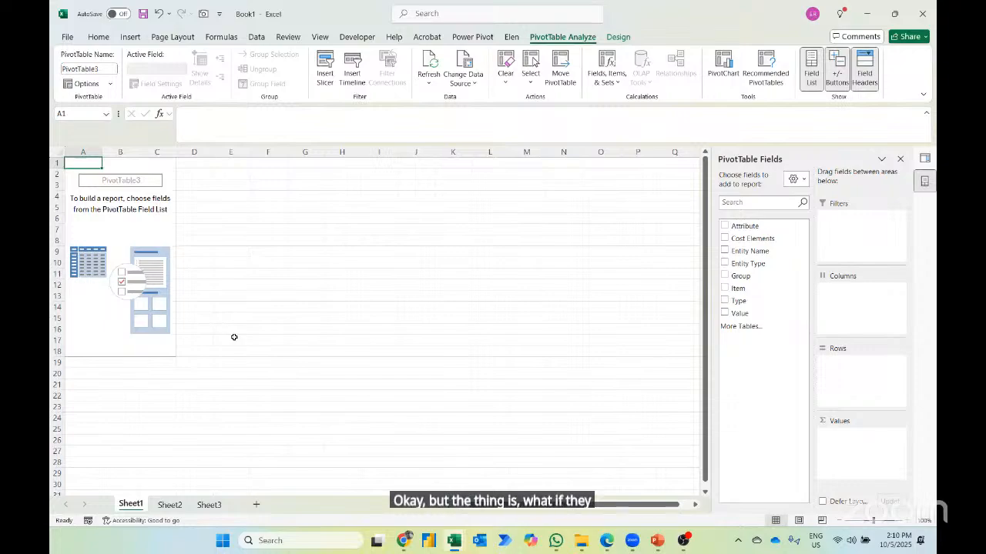
- Show the workbook's queries and reopen the Data query in Power Query Editor
click(256, 37)
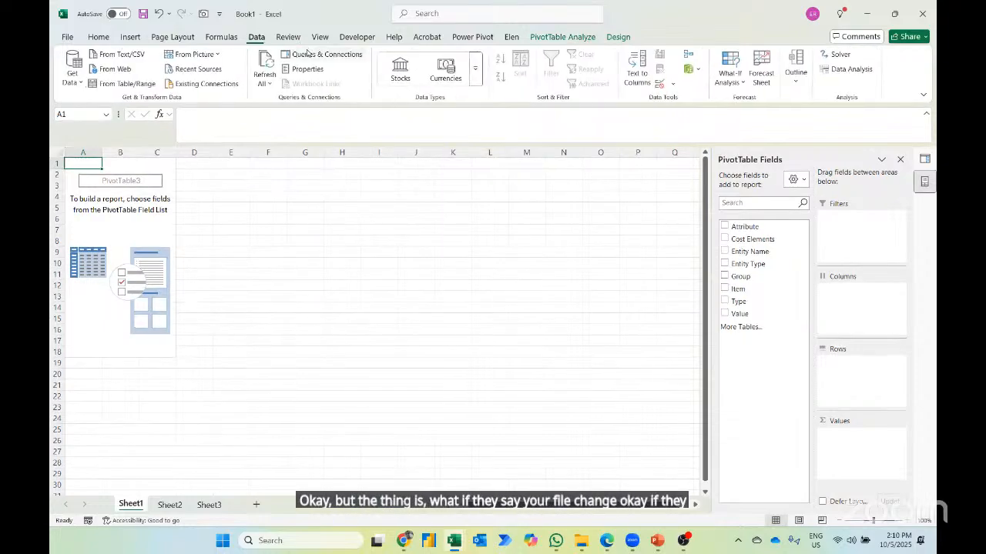
click(306, 54)
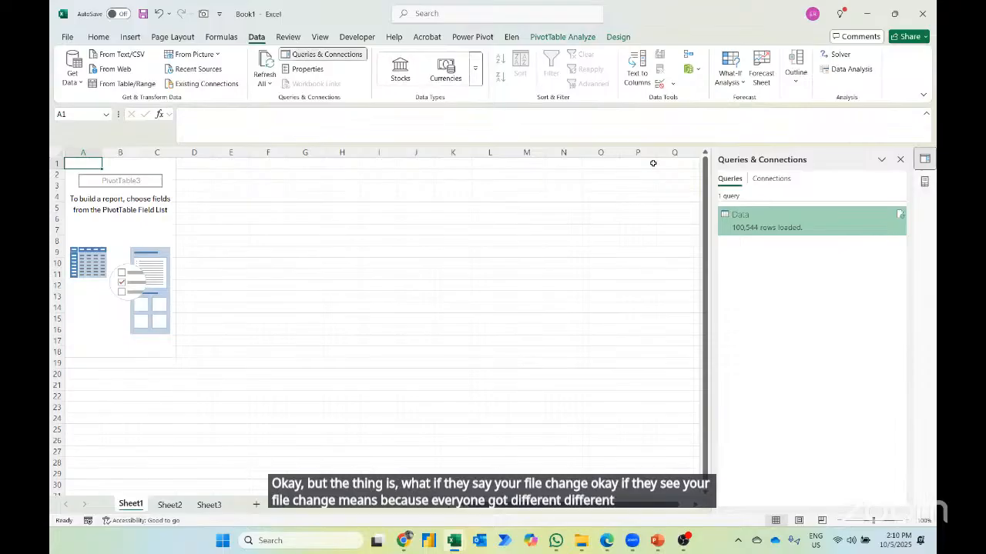
double_click(875, 225)
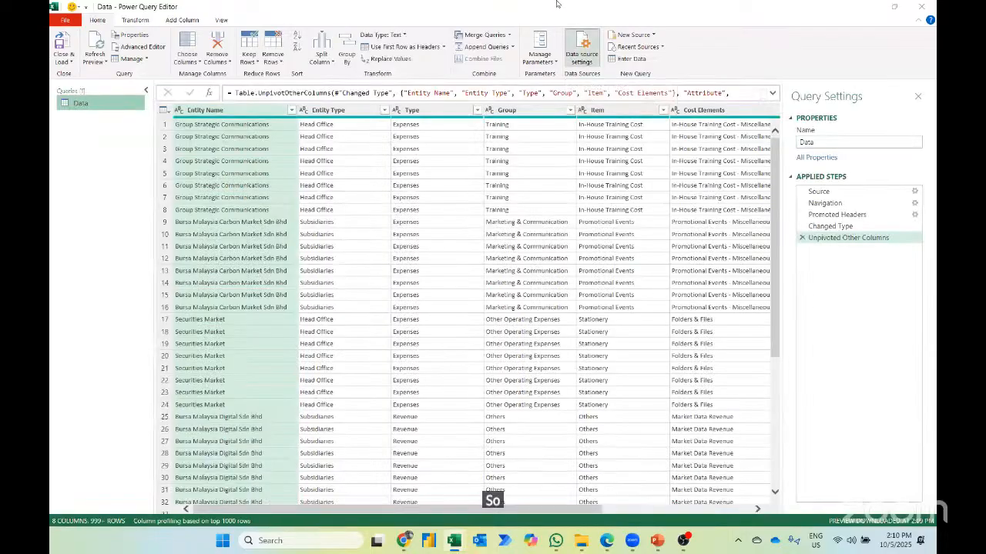
- Inspect the data source settings and the file browser for changing the source workbook, cancel without choosing a file, and close the query editor
click(582, 52)
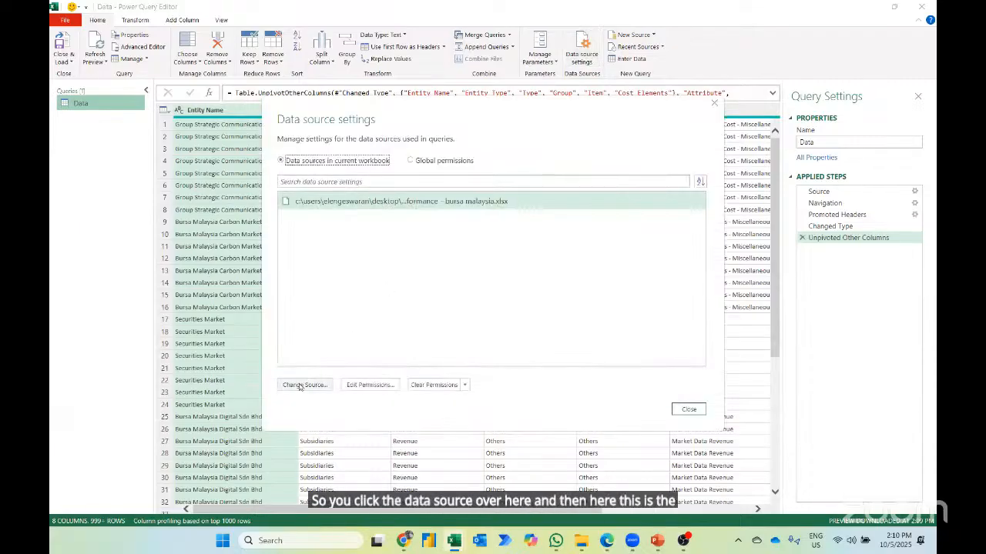
click(300, 387)
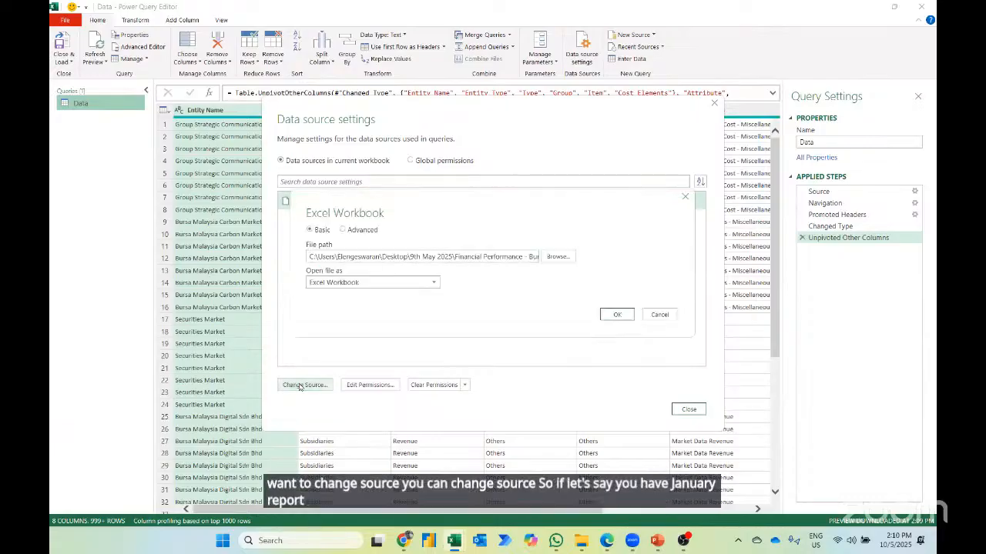
click(558, 257)
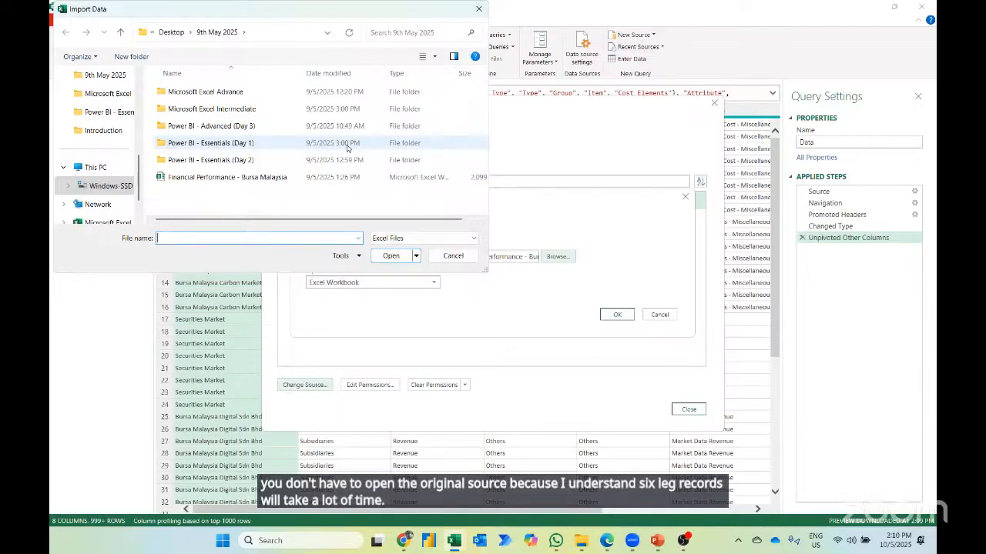
key(Escape)
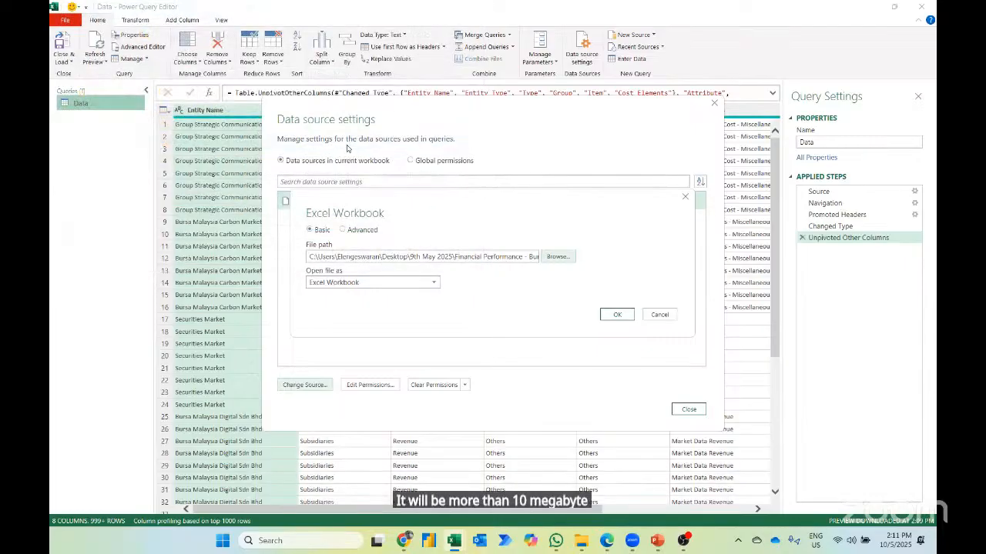
key(Escape)
key(Escape)
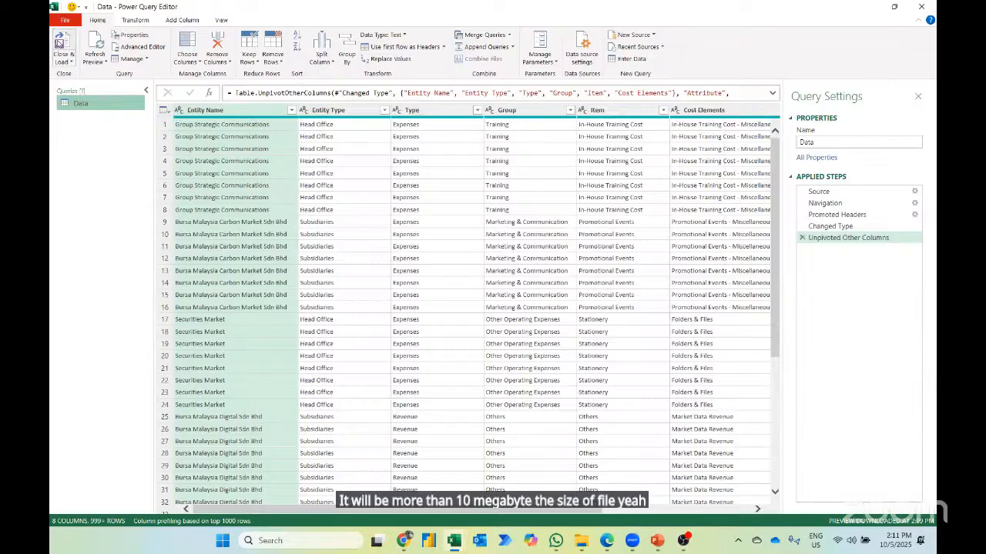
click(58, 43)
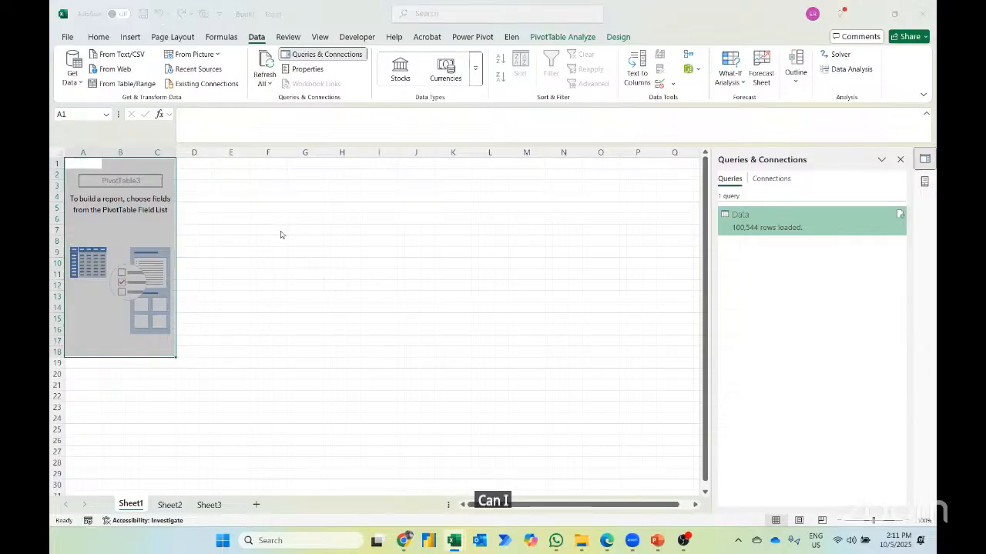
- Switch to the 10th May 2025 workbook and filter the Dashboard's Entity Type slicer to Subsidiaries
key(alt+Tab)
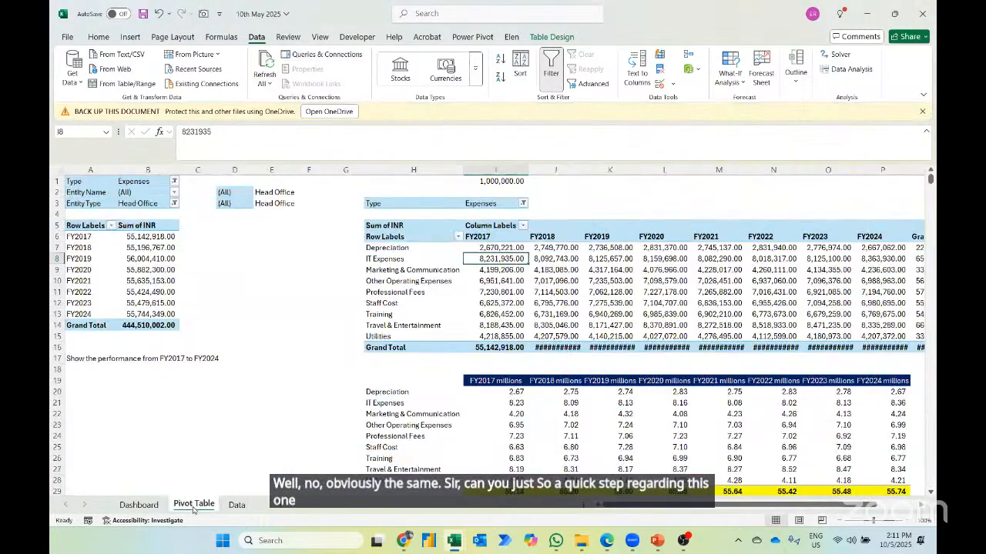
click(193, 505)
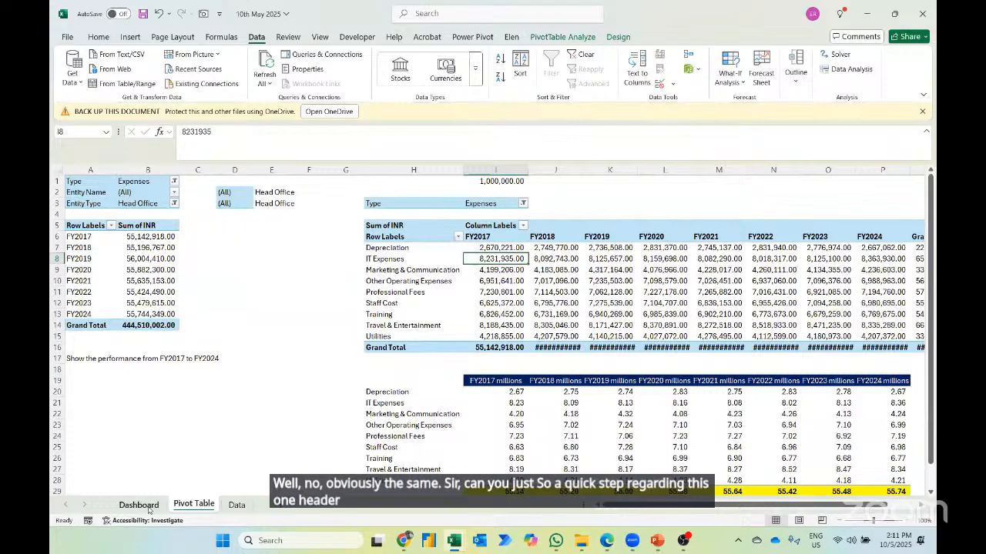
click(139, 506)
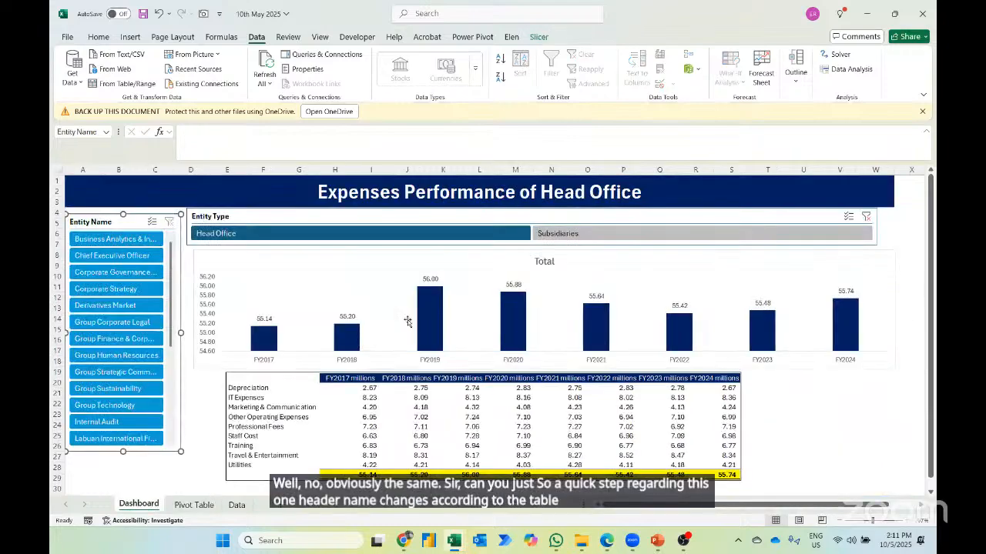
click(574, 233)
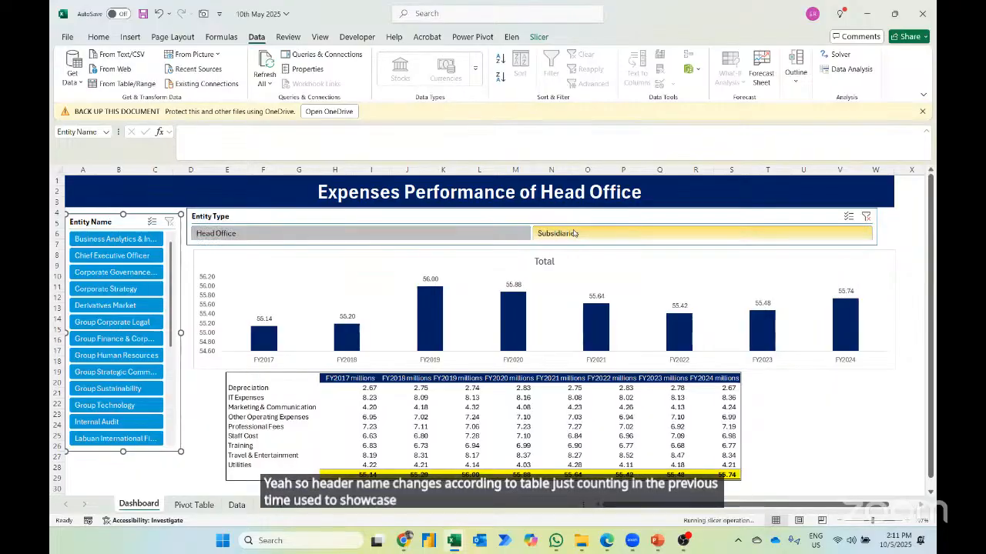
click(576, 235)
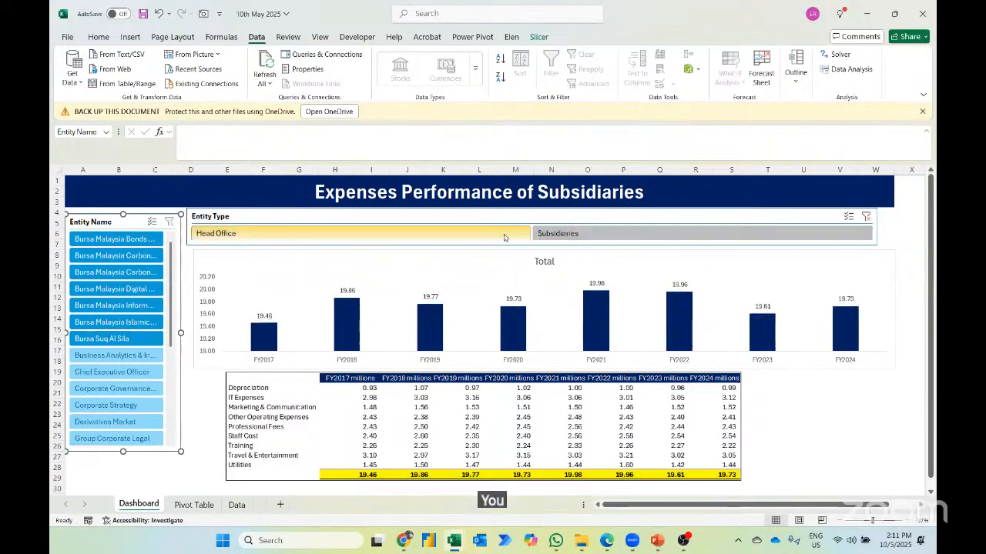
click(579, 234)
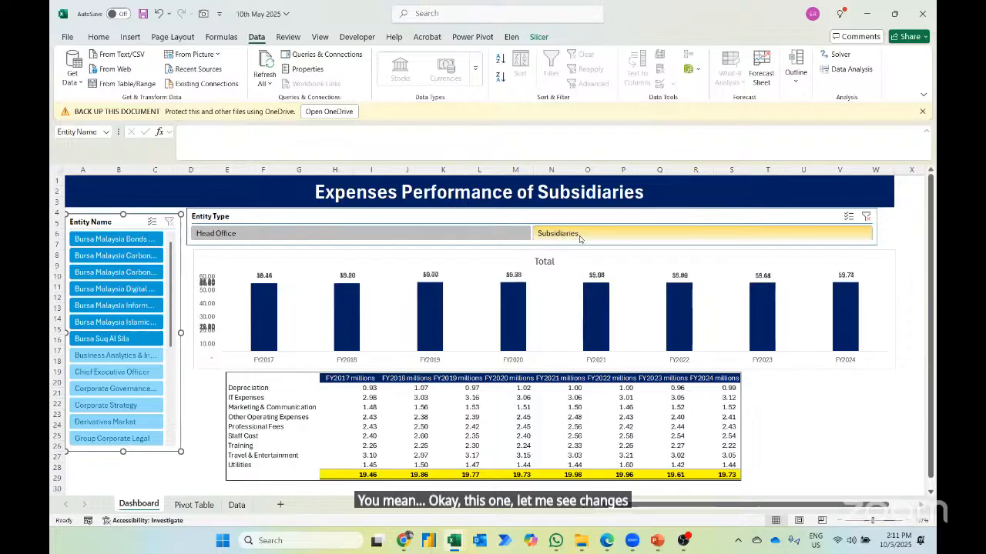
- Clear the Dashboard's title banner in A1 and the helper cells D1:E7 on the Pivot Table sheet
click(534, 179)
key(Delete)
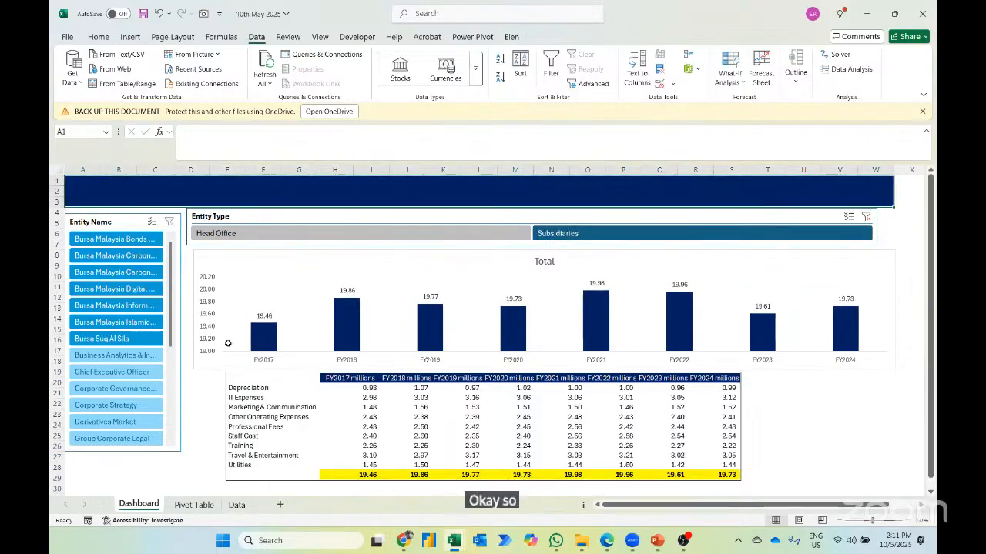
click(193, 505)
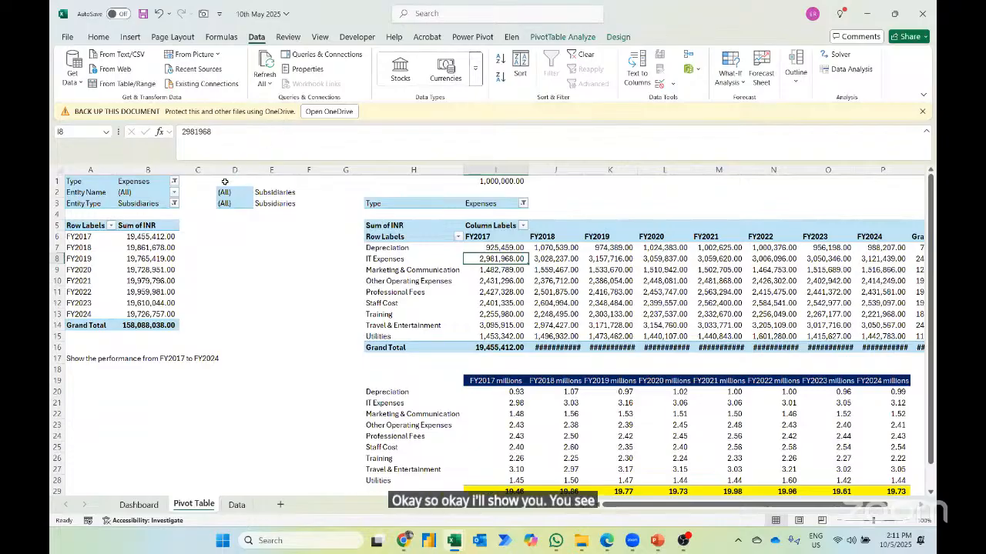
drag(235, 182, 281, 242)
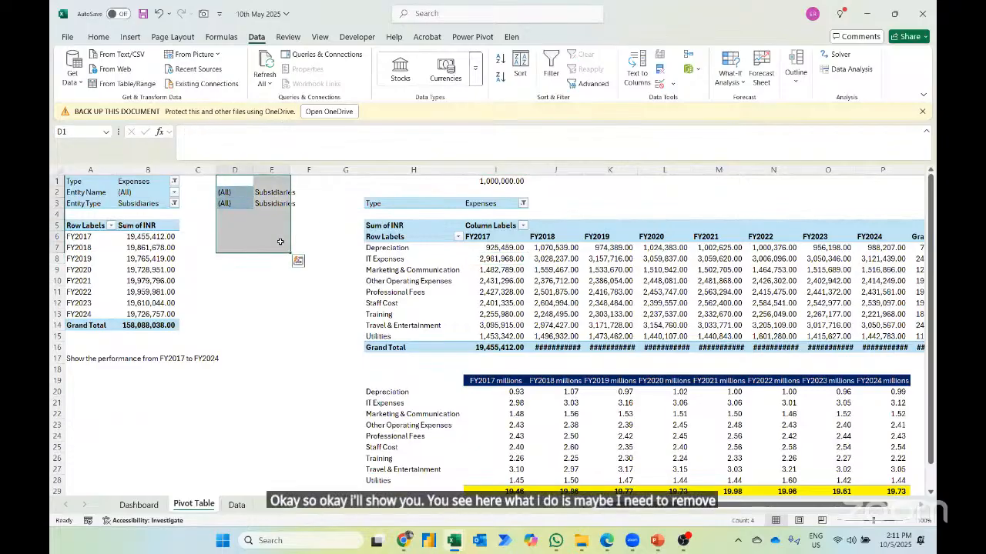
key(Delete)
- Include both Head Office and Subsidiaries in the Dashboard's Entity Type slicer and return to the Pivot Table sheet
key(ctrl+Page_Up)
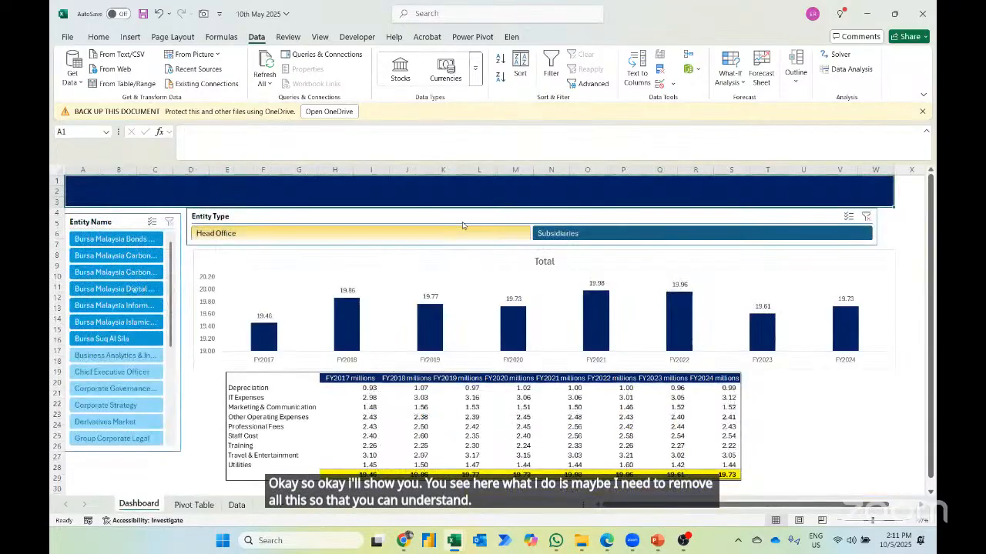
click(403, 235)
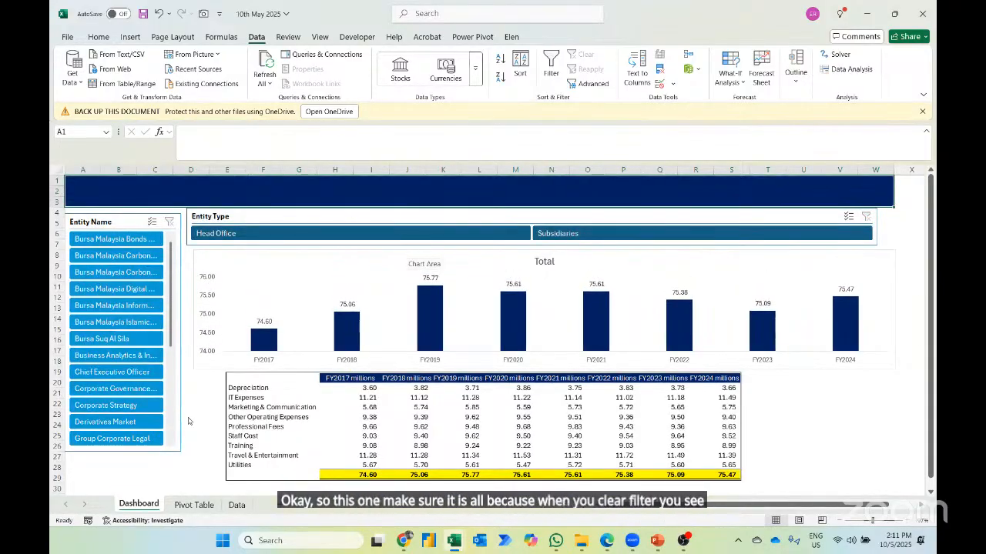
click(193, 505)
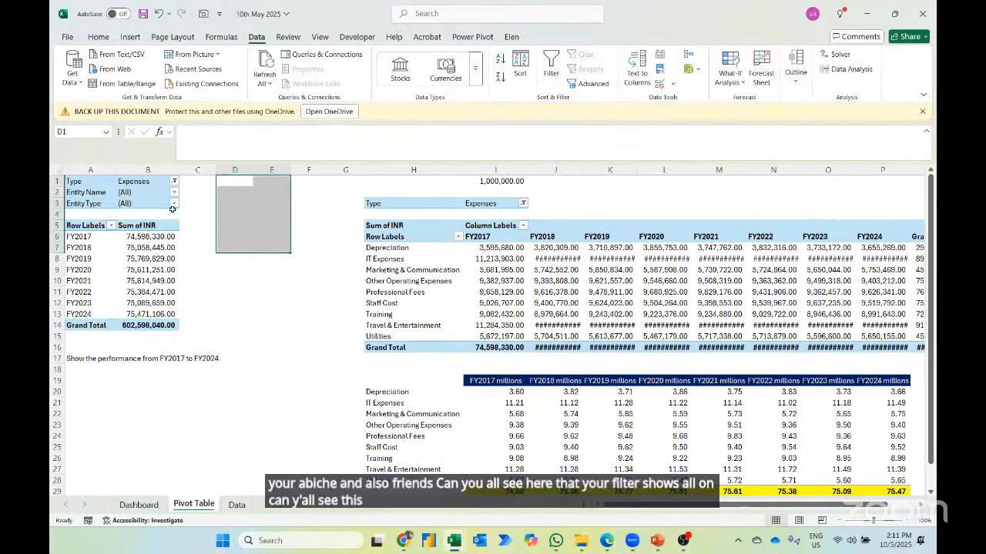
- Copy the Entity Name and Entity Type filter values in B2:B3 to D2:D3
key(Left)
key(Left)
key(Down)
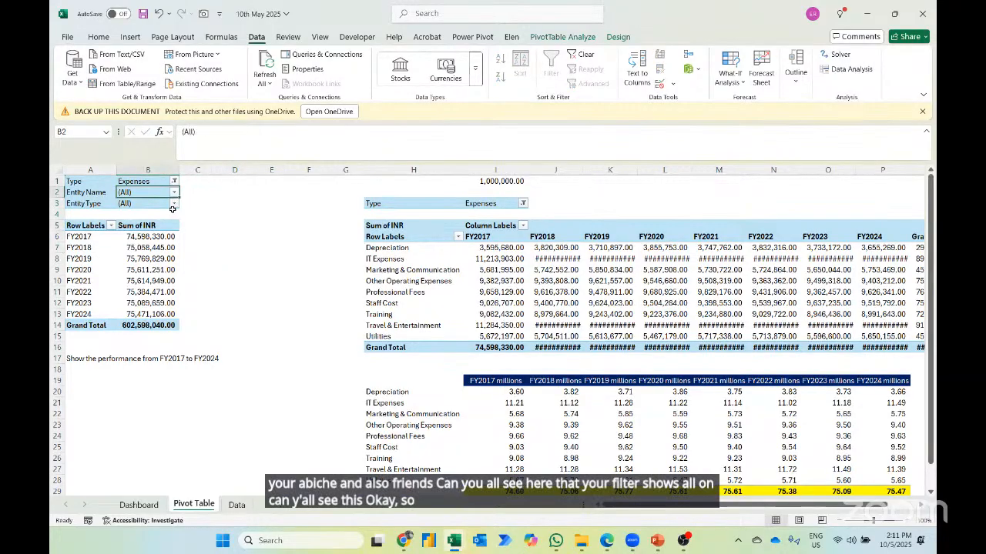
key(shift+Down)
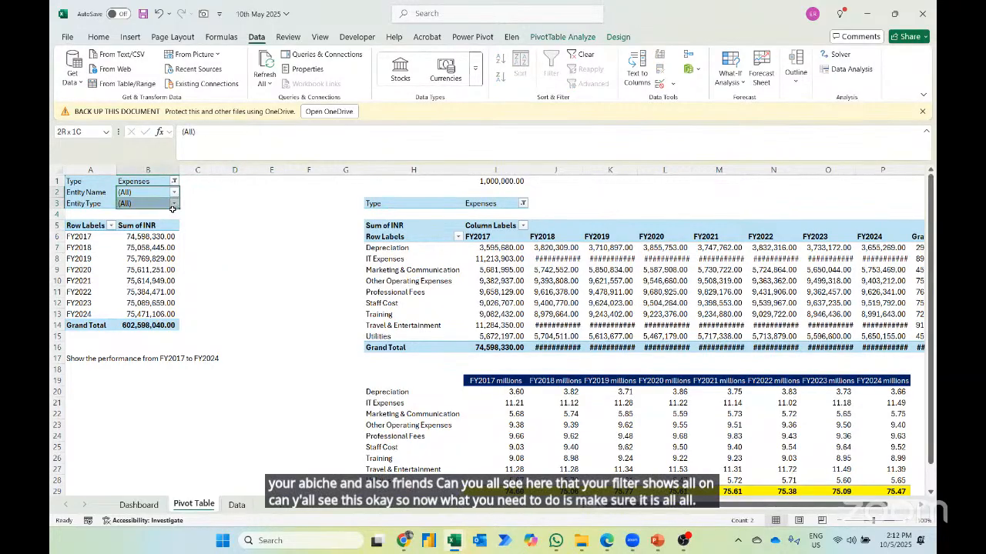
key(ctrl+c)
key(Right)
key(Right)
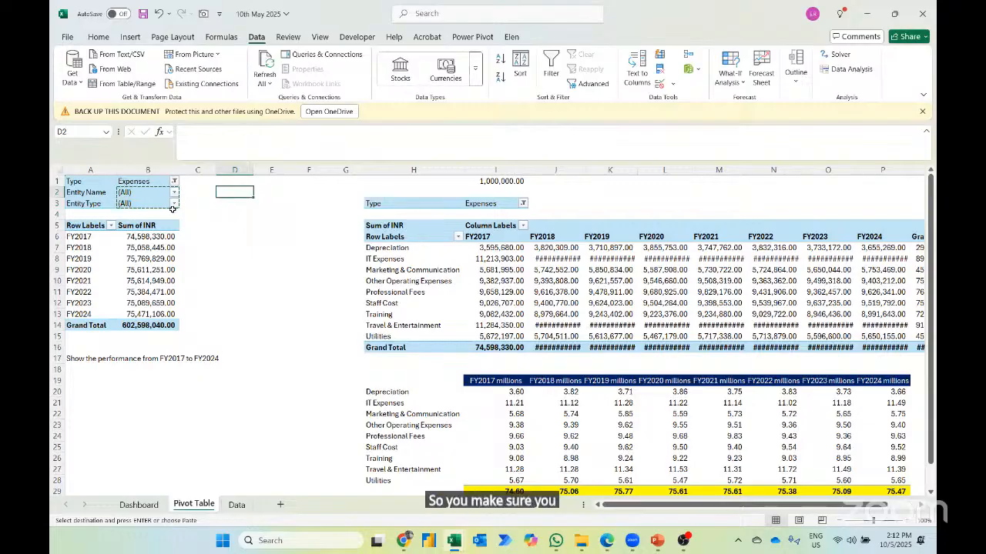
key(ctrl+v)
- Start an IF formula in E3 with the logical test B3=D3
key(Right)
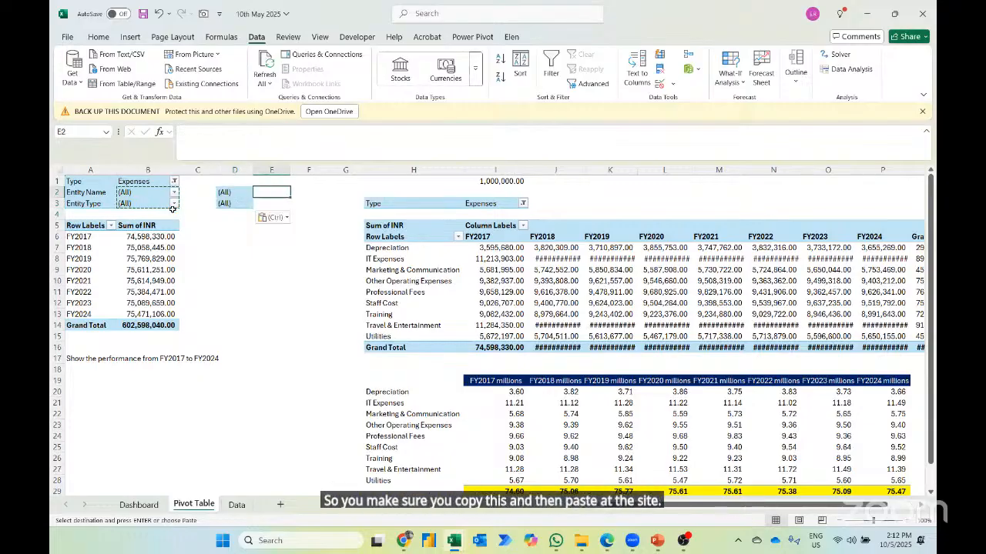
key(Down)
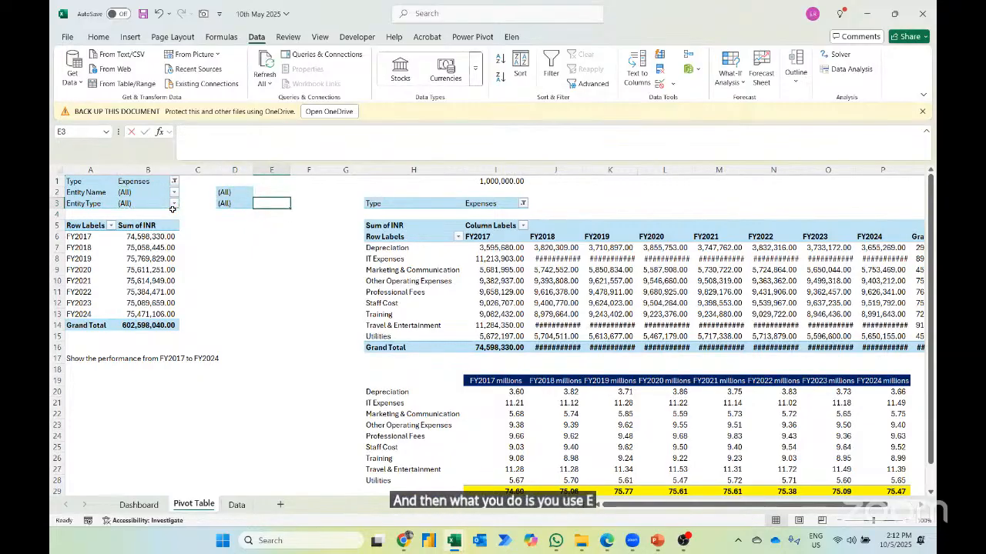
text(=i)
key(Tab)
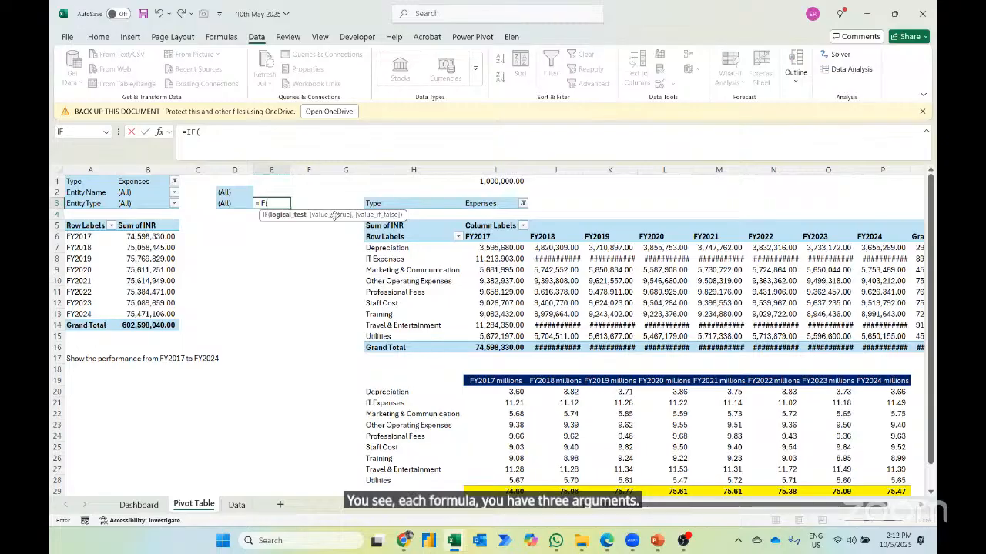
key(Left)
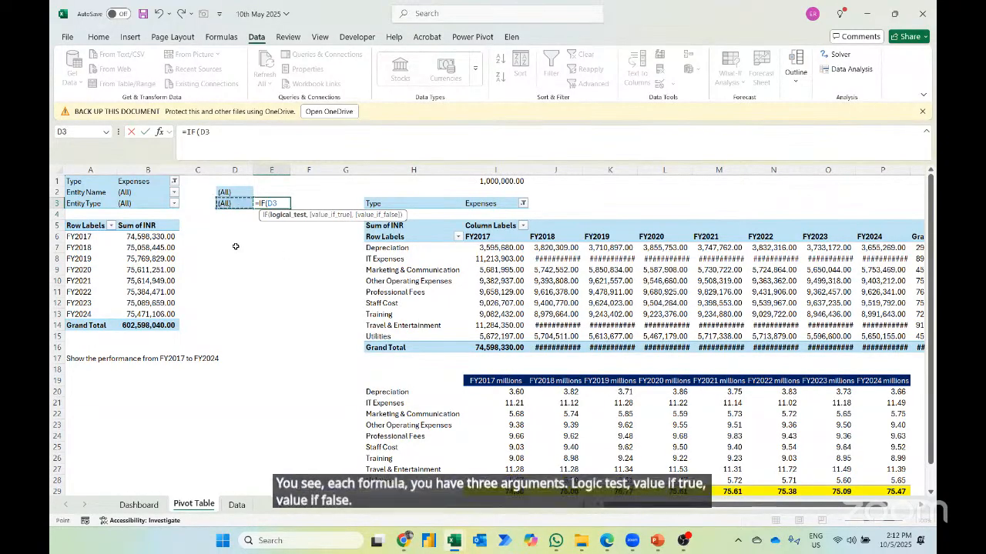
key(Left)
key(Left)
key(Left)
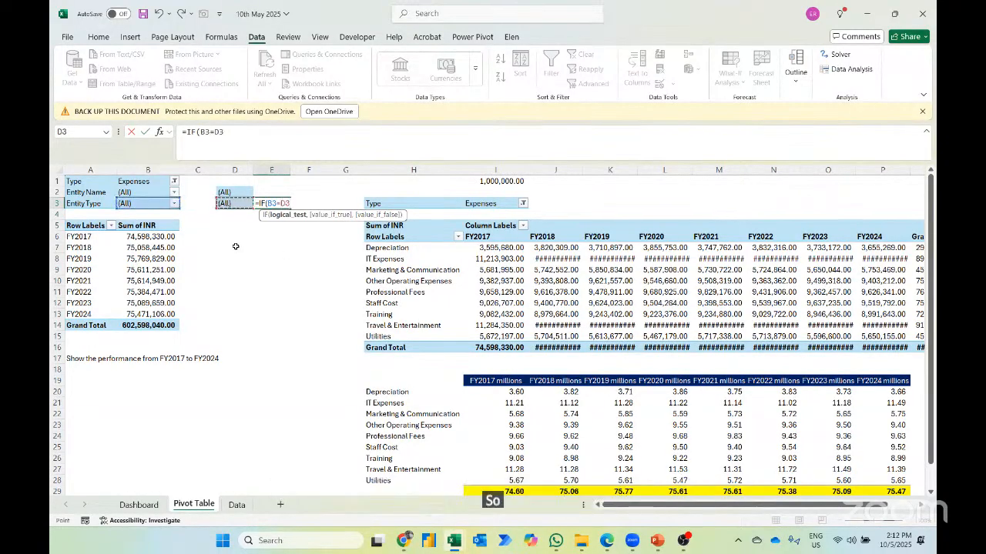
- Complete the IF formula in E3 so it returns "Bursa Malaysia" when the test is true and B3 otherwise
text(,)
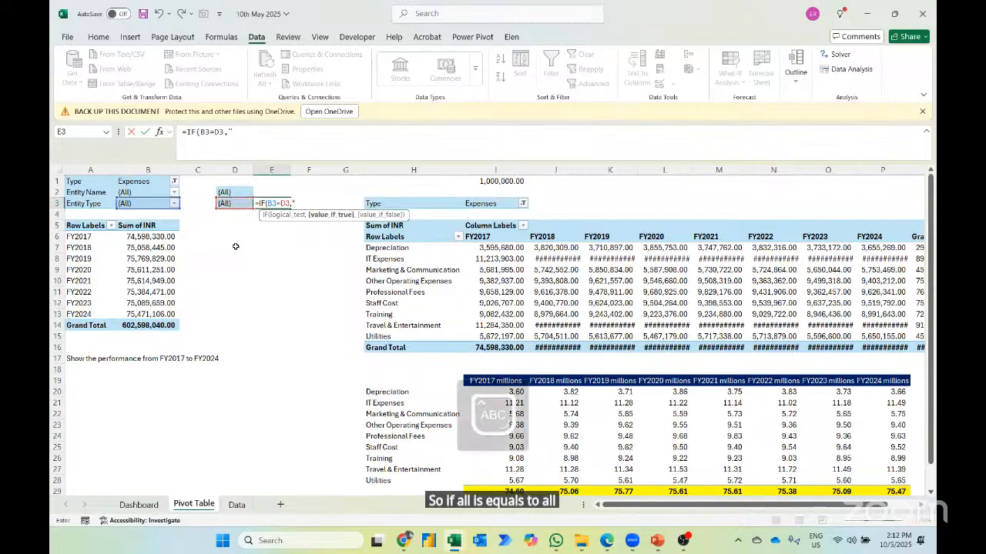
text("Tata R)
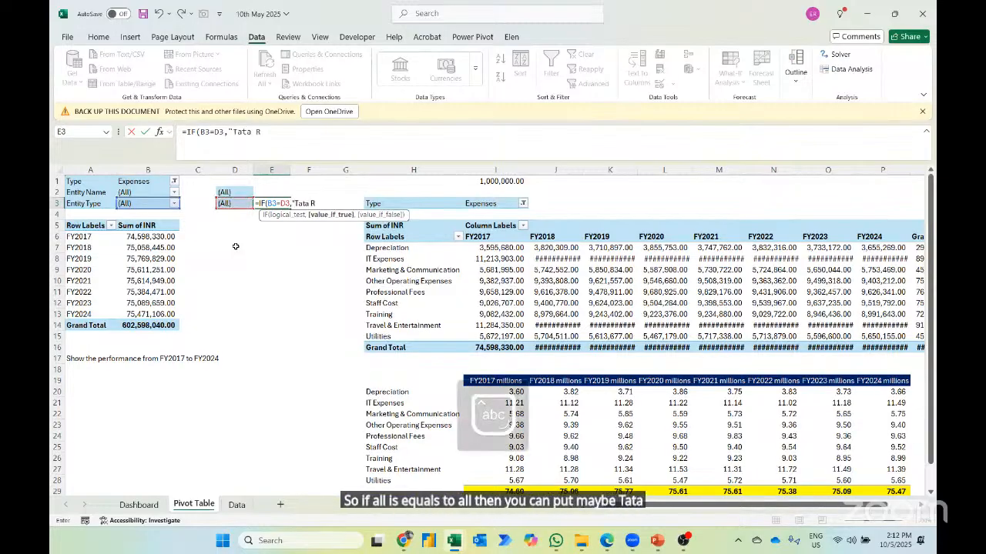
key(BackSpace)
key(BackSpace)
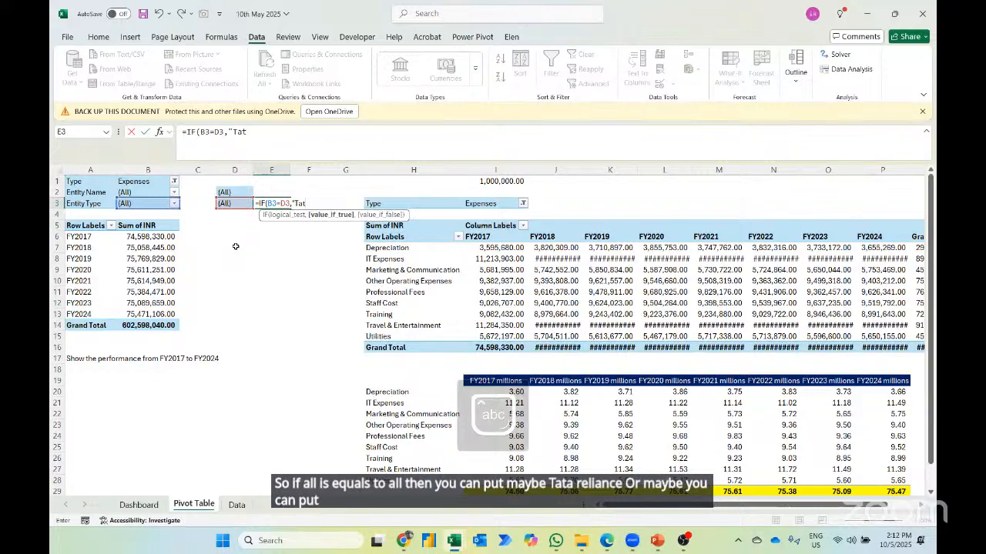
key(BackSpace)
key(BackSpace)
key(BackSpace)
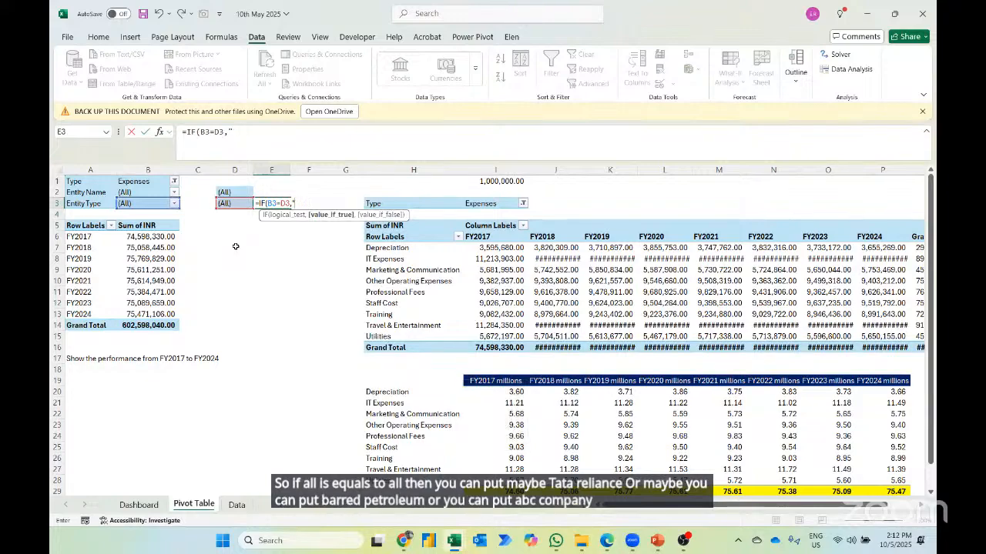
text(Bursa)
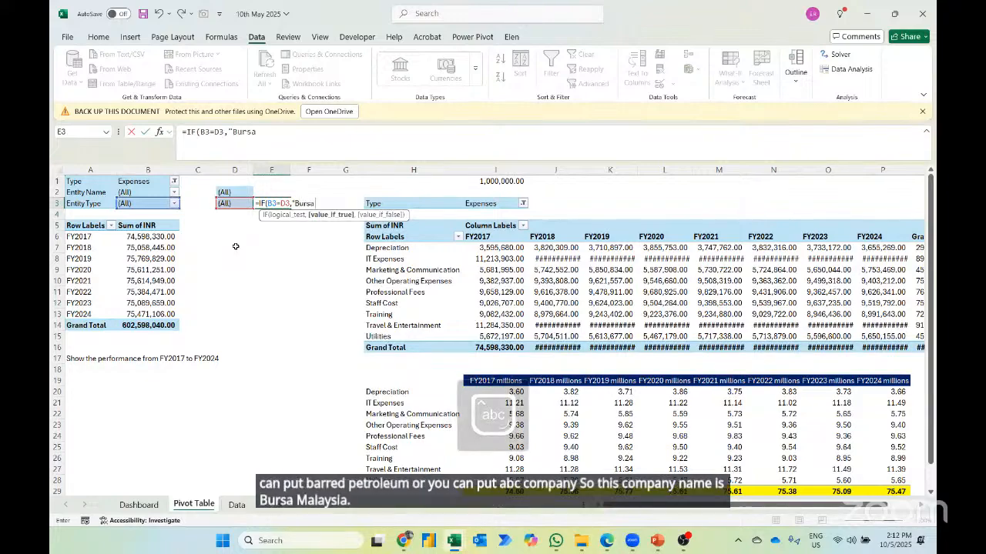
text( Malaysia")
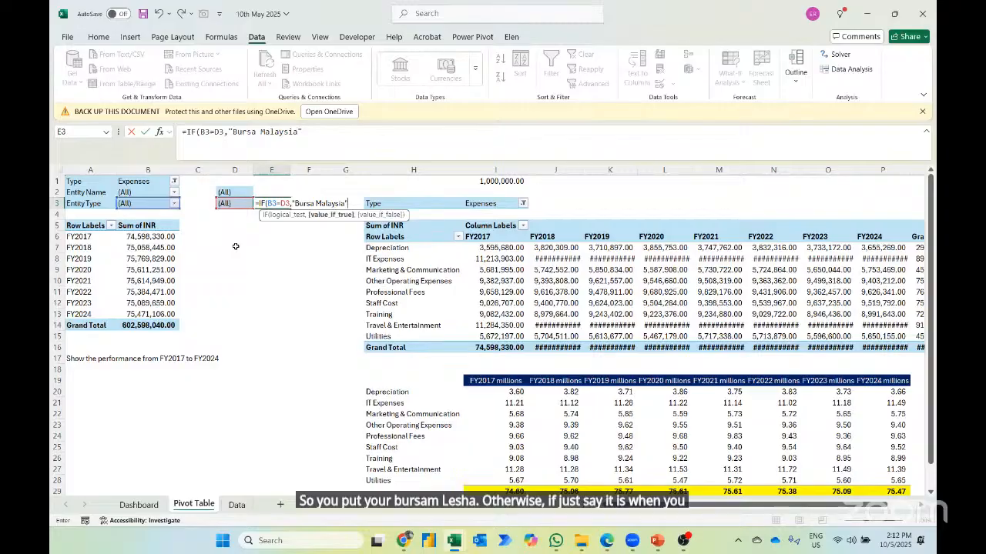
text(,)
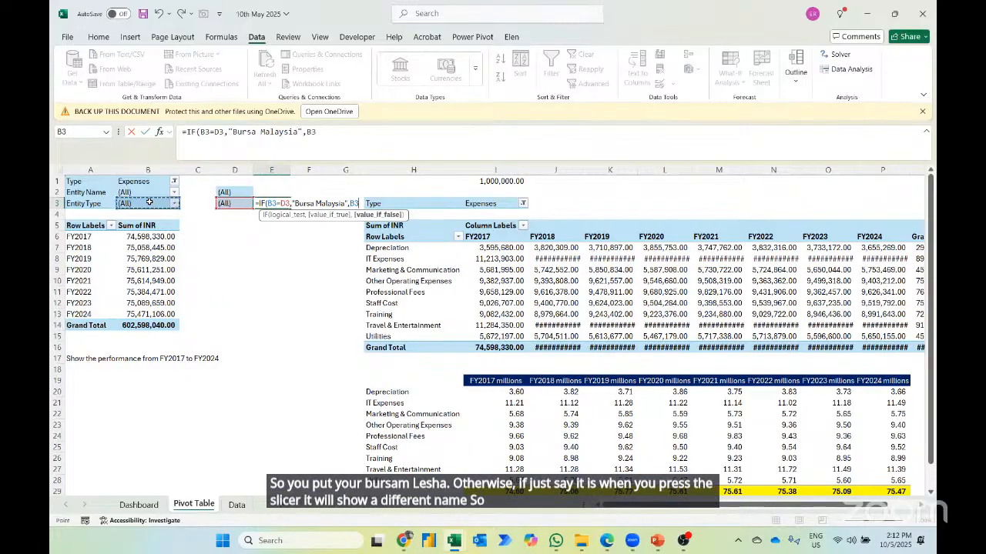
key(Return)
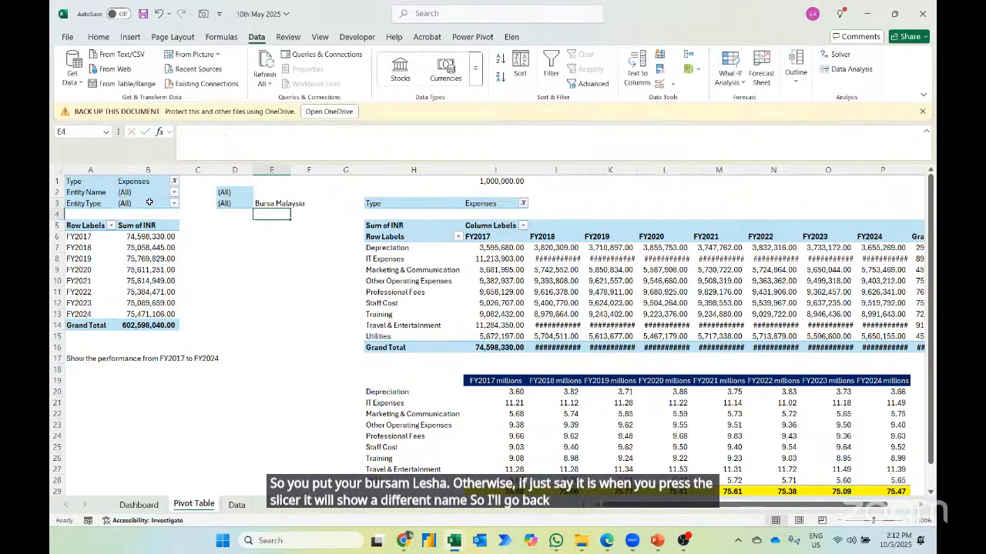
- Link the Dashboard's title banner in A1 to cell E3 of the Pivot Table sheet
click(141, 504)
text(=)
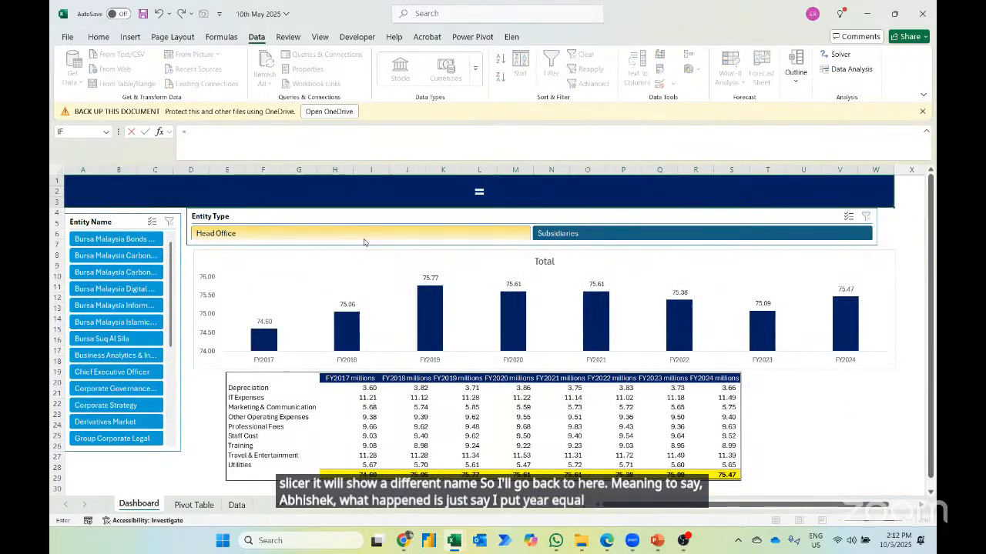
click(194, 504)
click(263, 203)
key(Return)
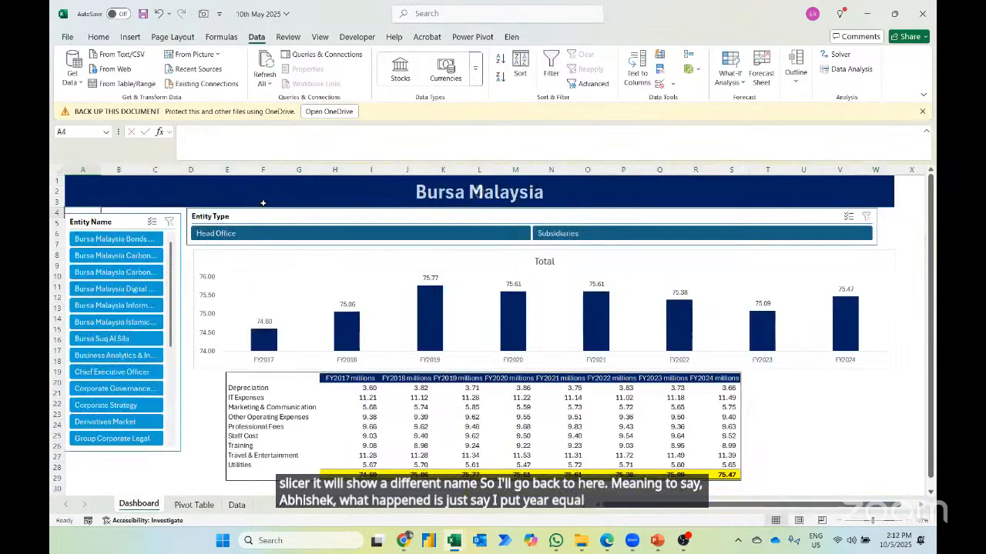
- Check the Dashboard title by switching the Entity Type slicer between Subsidiaries and Head Office, ending on Head Office
click(573, 234)
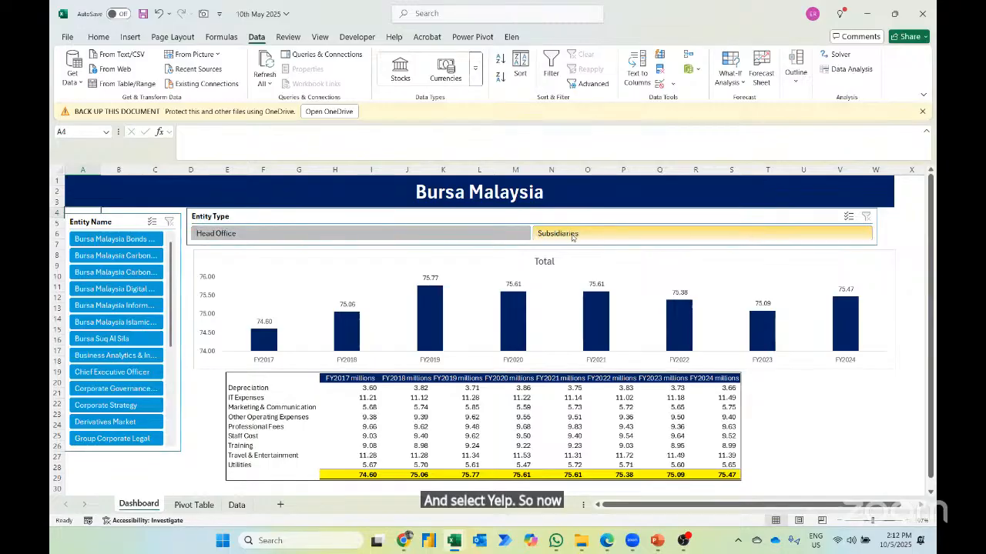
click(465, 231)
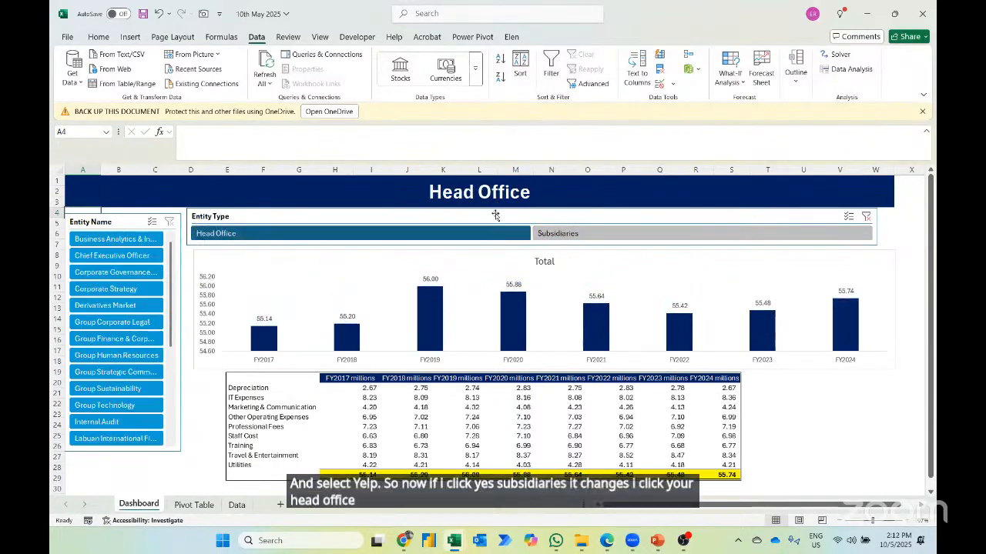
click(557, 231)
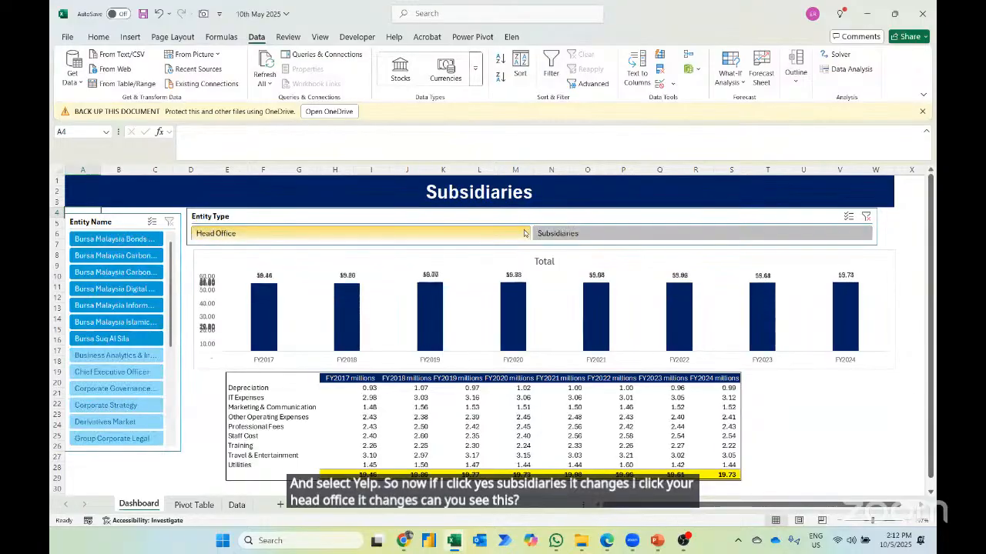
click(524, 234)
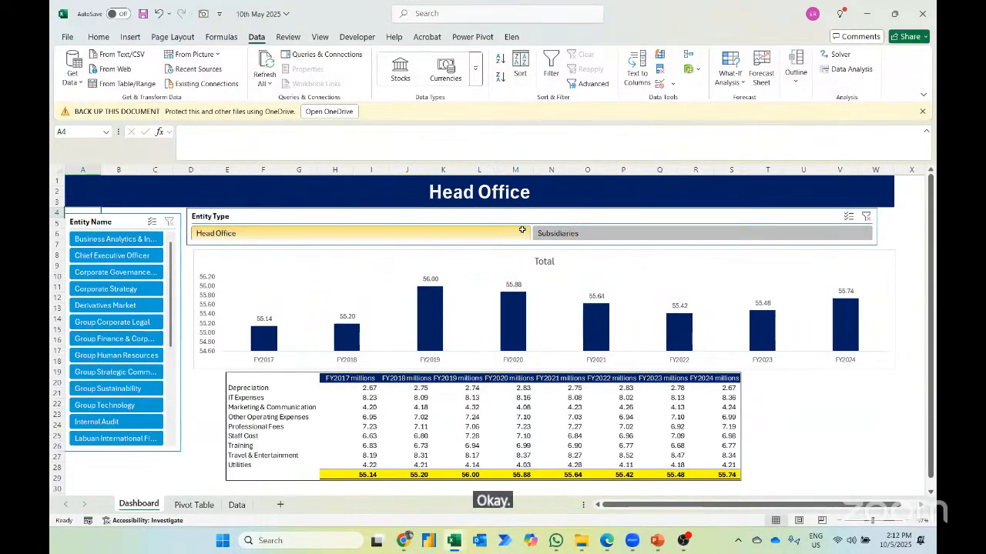
- Start an IF formula in E2 of the Pivot Table sheet with the logical test B2=D2
key(ctrl+Page_Down)
key(Up)
key(Up)
key(Left)
key(Left)
key(Left)
key(Left)
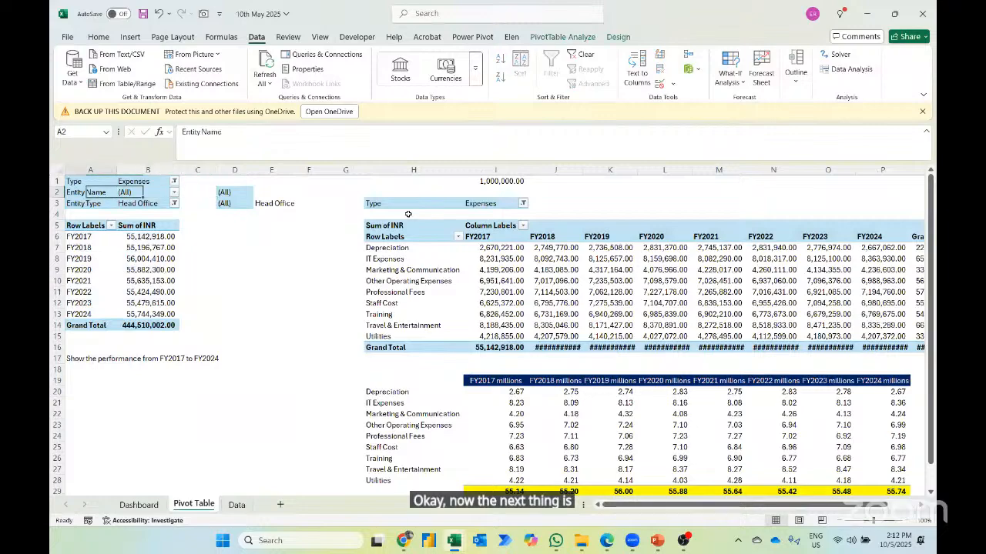
key(Right)
key(Right)
key(Right)
key(Right)
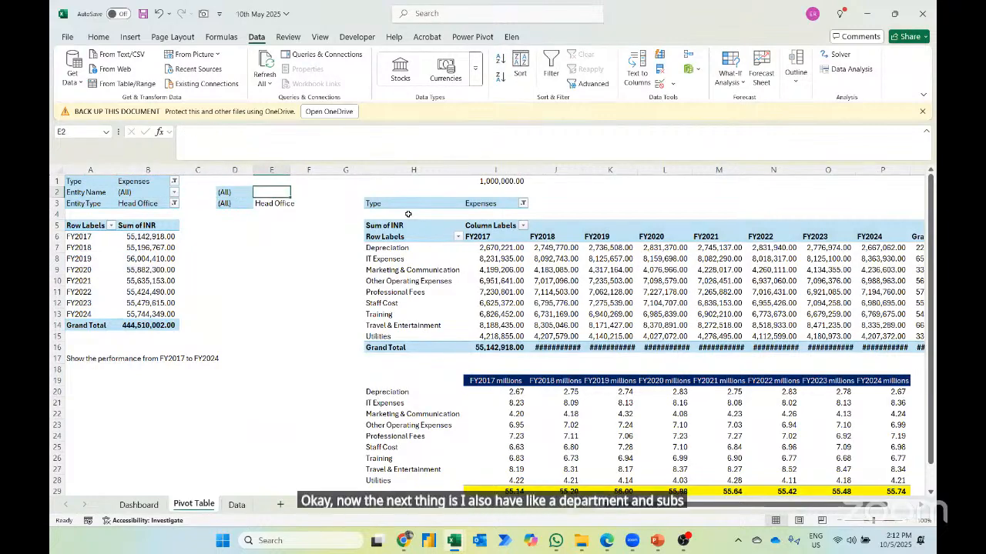
text(=IF()
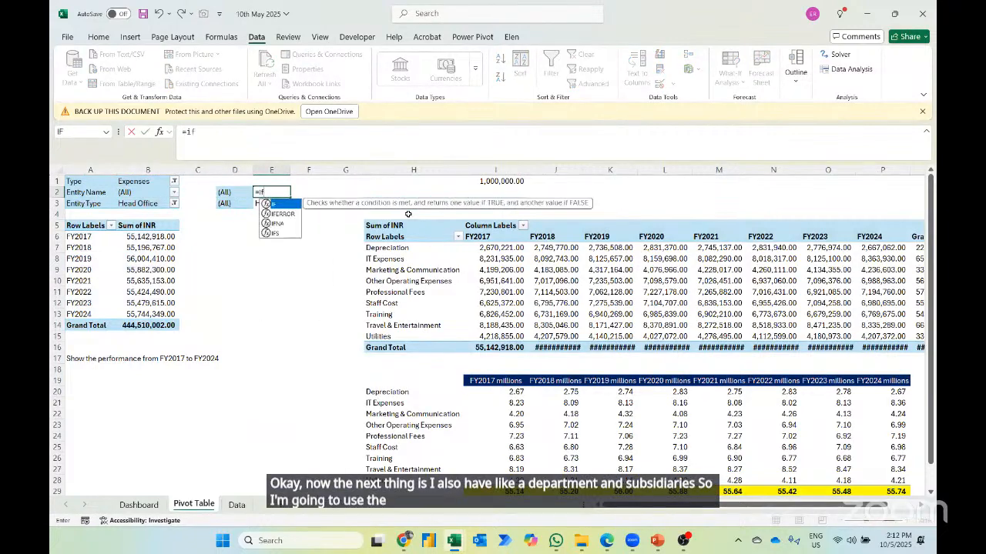
key(Left)
key(Left)
key(Left)
text(=)
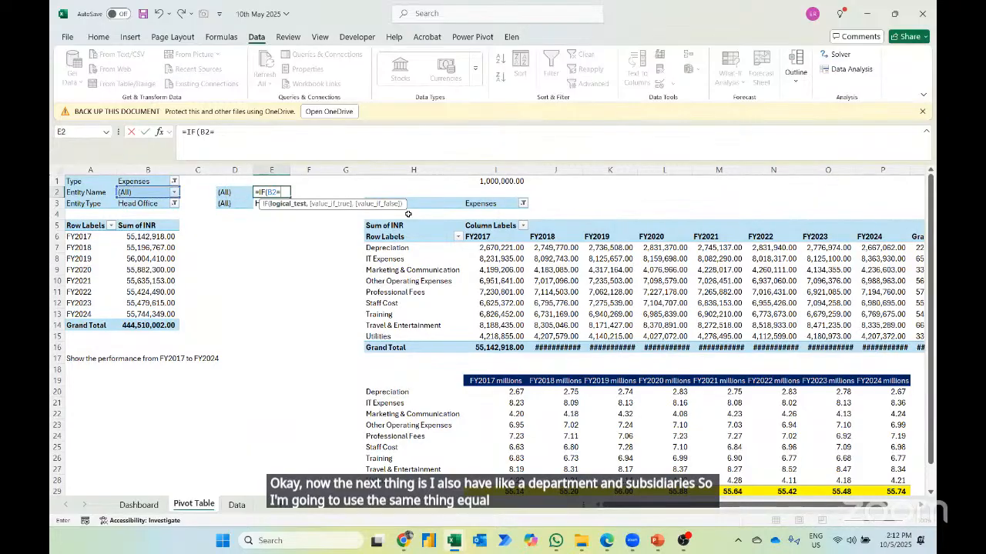
key(Left)
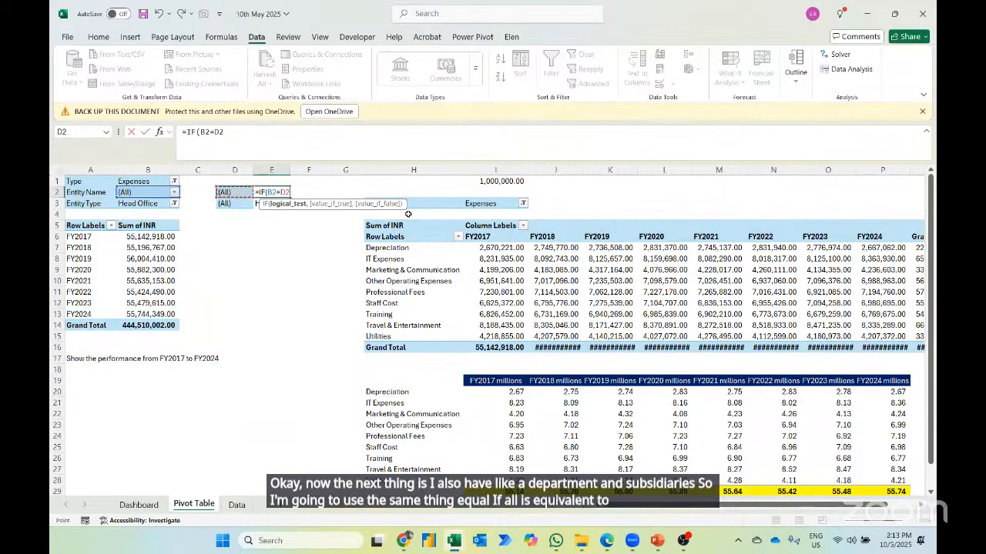
- Complete the IF formula in E2 so it returns E3 when the test is true and B2 otherwise
text(,)
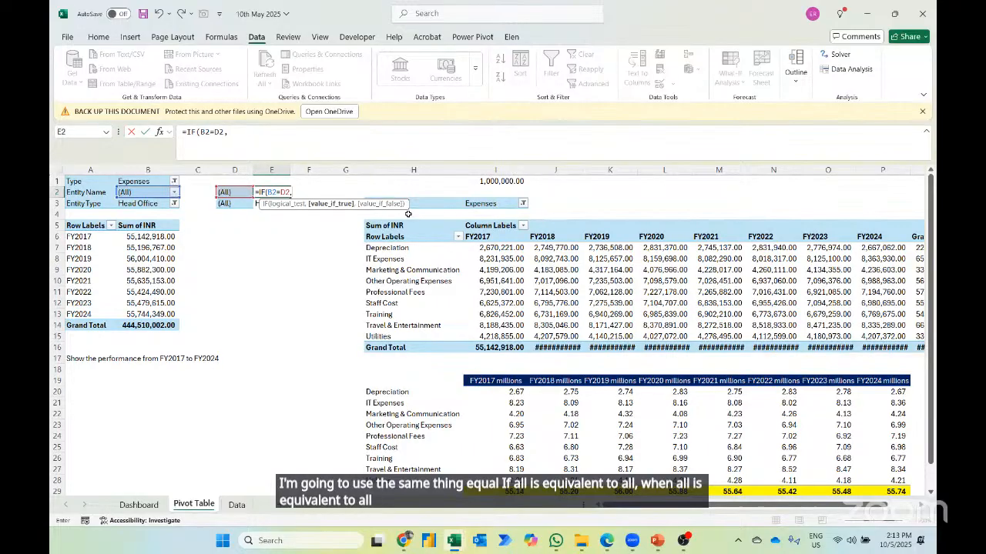
key(Down)
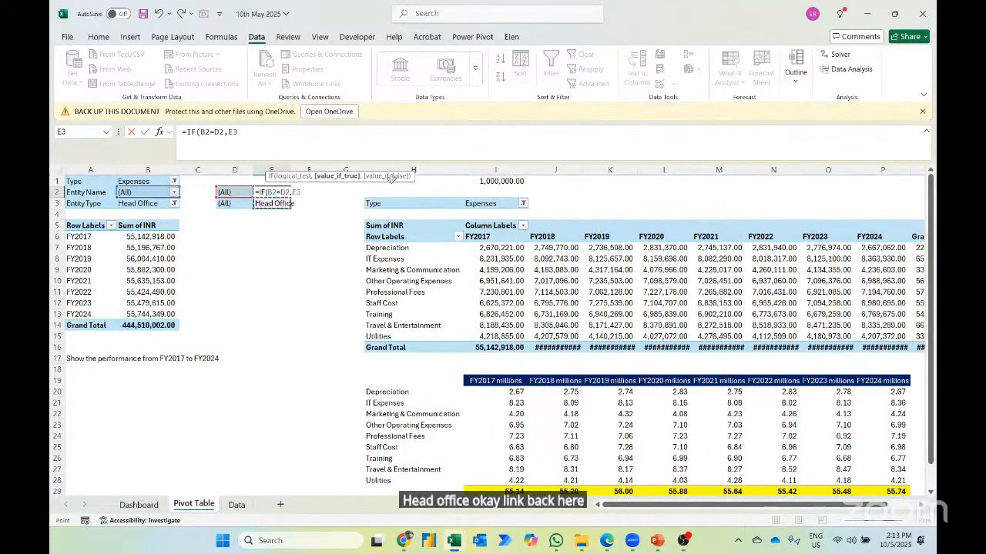
text(,)
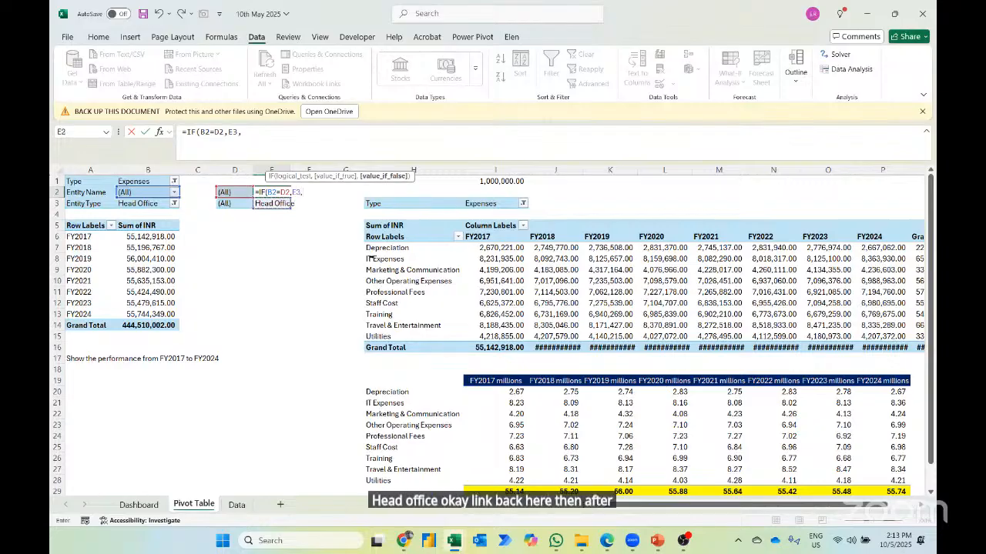
click(143, 191)
key(Return)
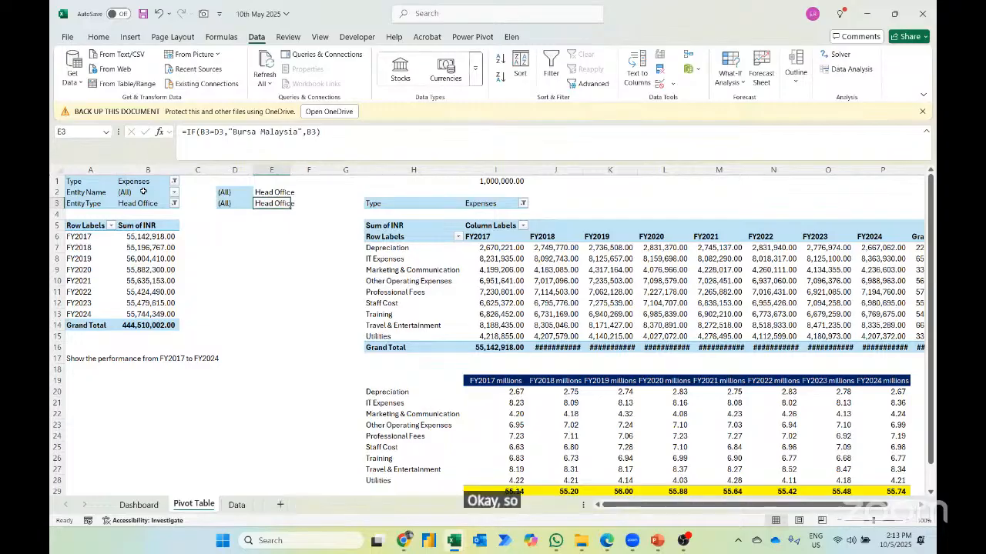
- Relink the Dashboard's title banner in A1 to cell E2 of the Pivot Table sheet
click(138, 504)
click(366, 189)
text(=)
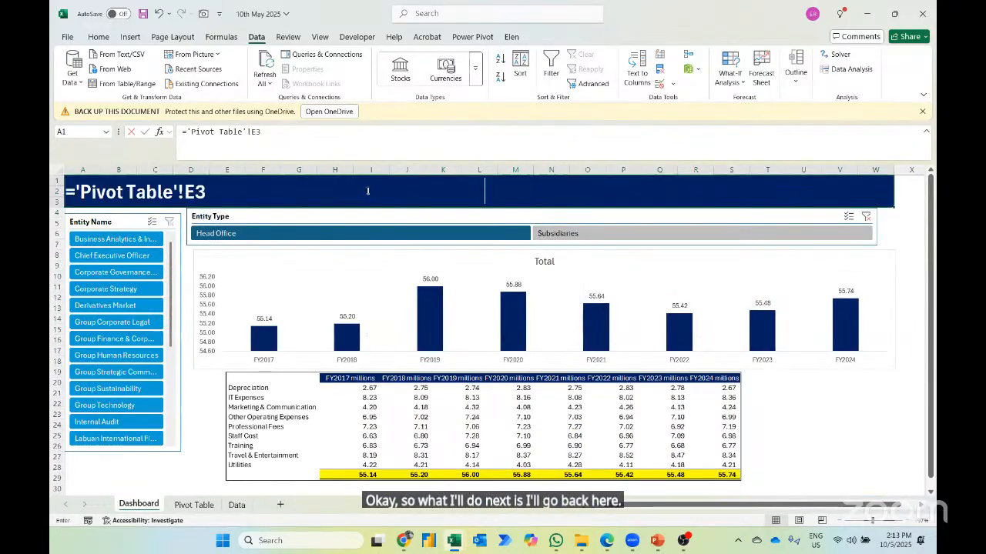
key(ctrl+Page_Down)
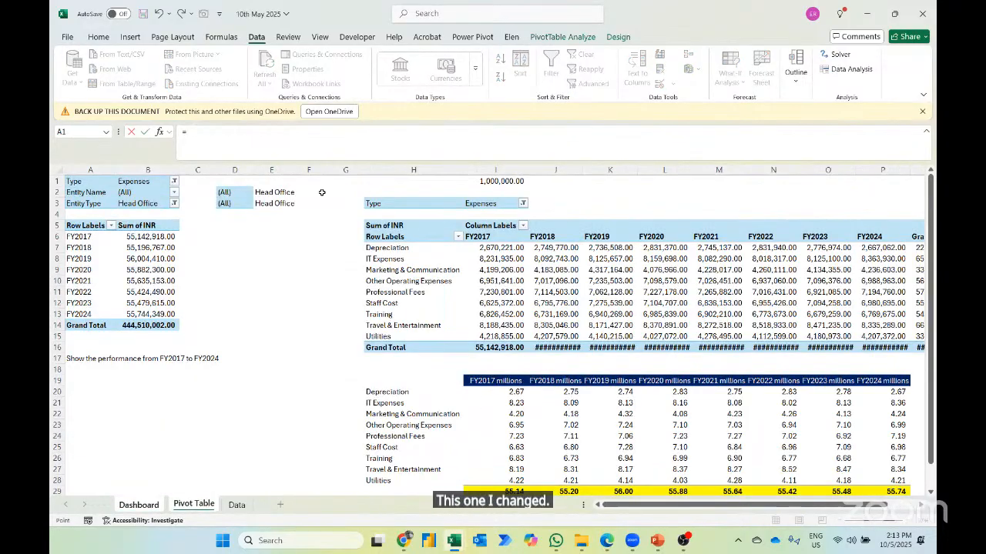
click(283, 191)
key(Return)
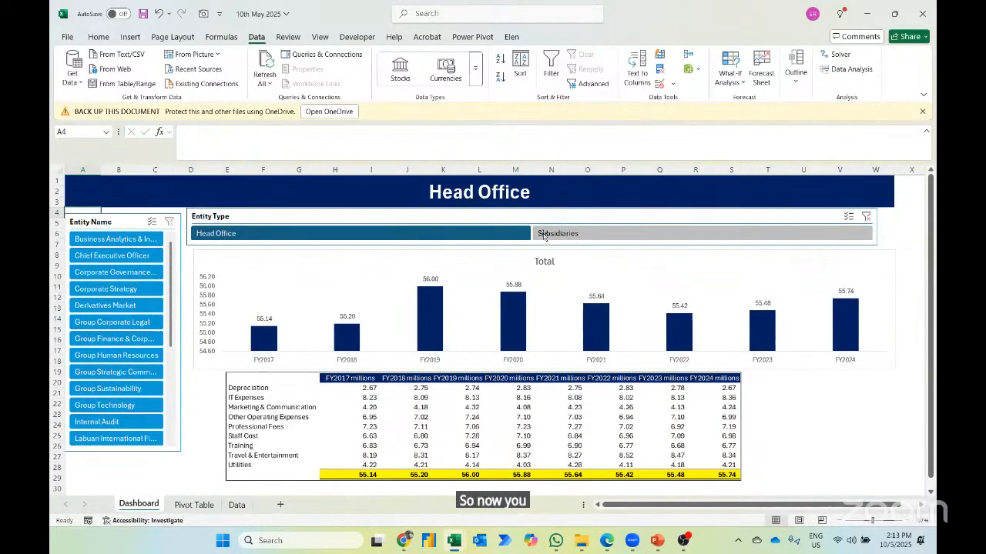
- Test the title with Subsidiaries and its Bursa Malaysia Bonds entity, clear the Entity Name filter, and test Head Office with Internal Audit
click(573, 235)
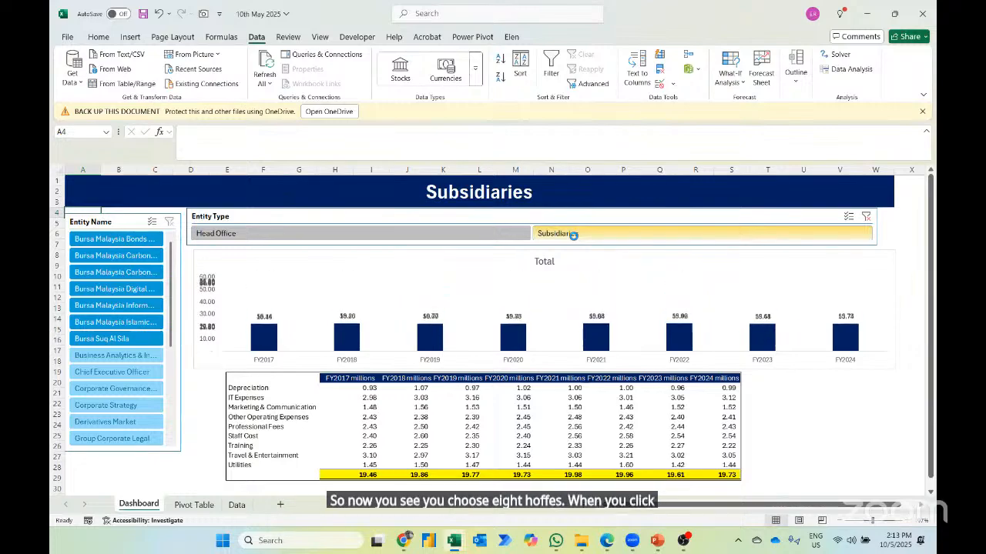
click(120, 240)
click(120, 240)
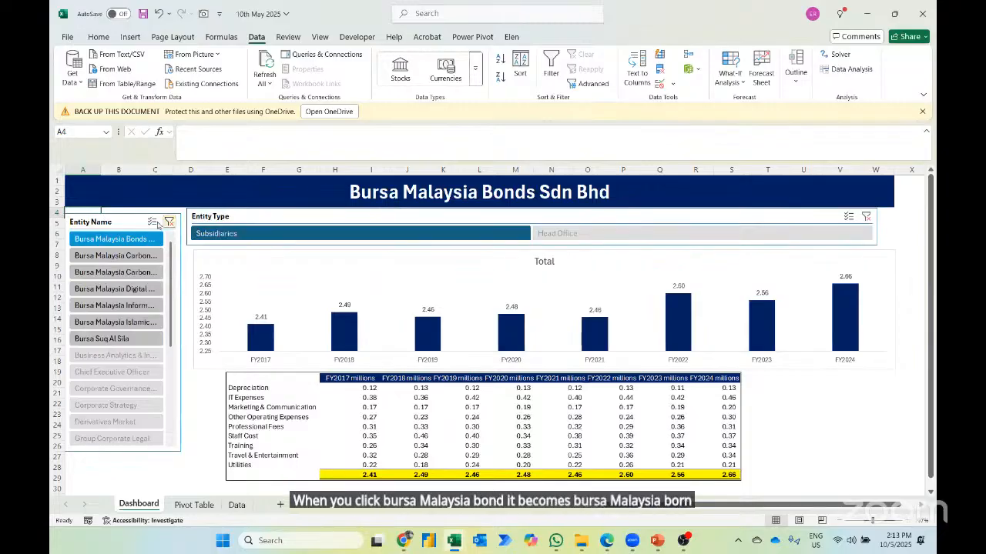
click(168, 222)
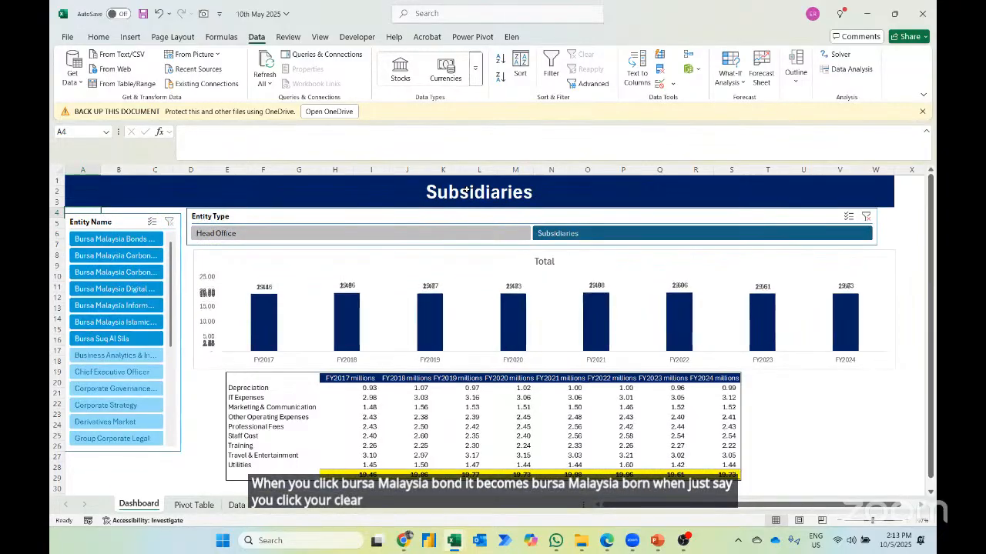
click(397, 232)
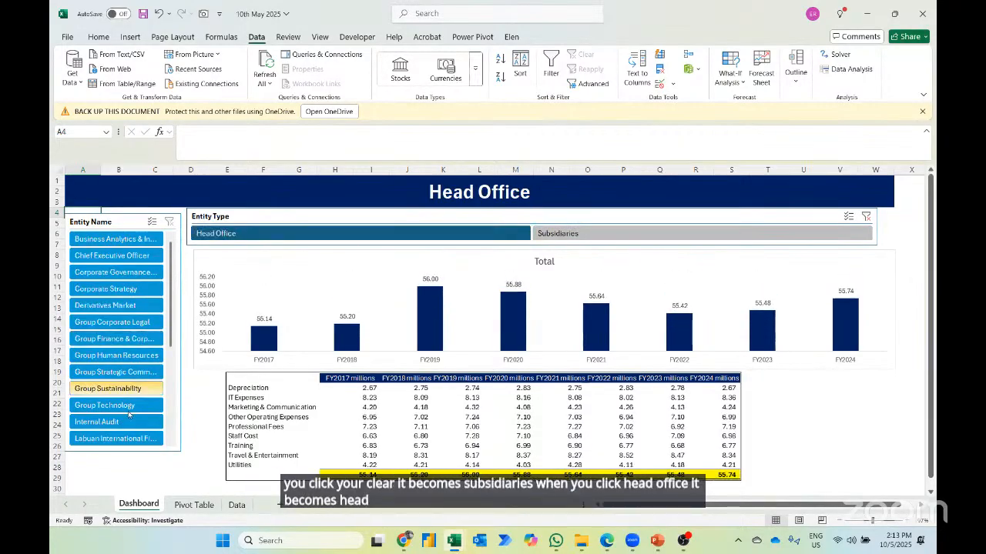
click(123, 425)
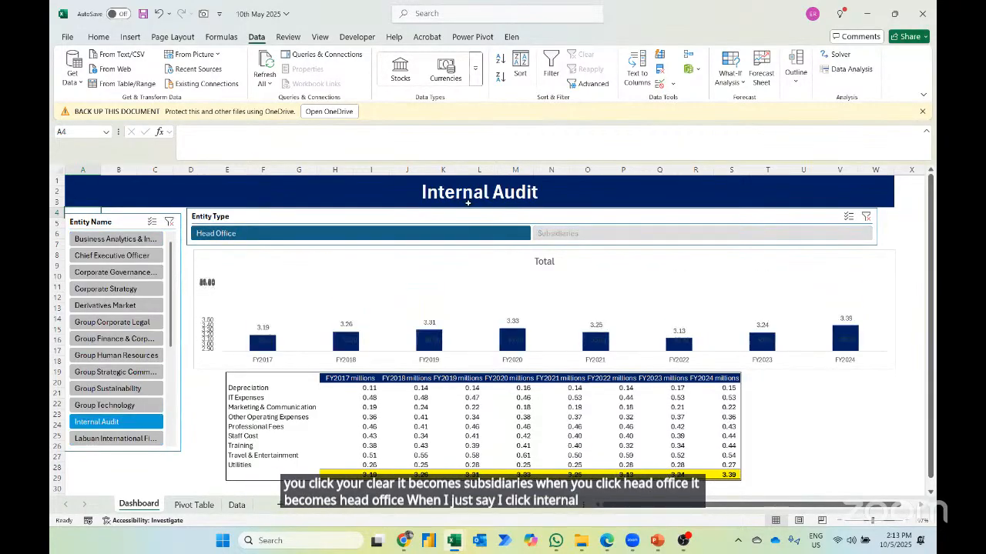
- Prefix the Dashboard title formula in A1 with the text "Expenses Performance of ", joined to the Pivot Table E2 reference by &
click(421, 191)
click(184, 132)
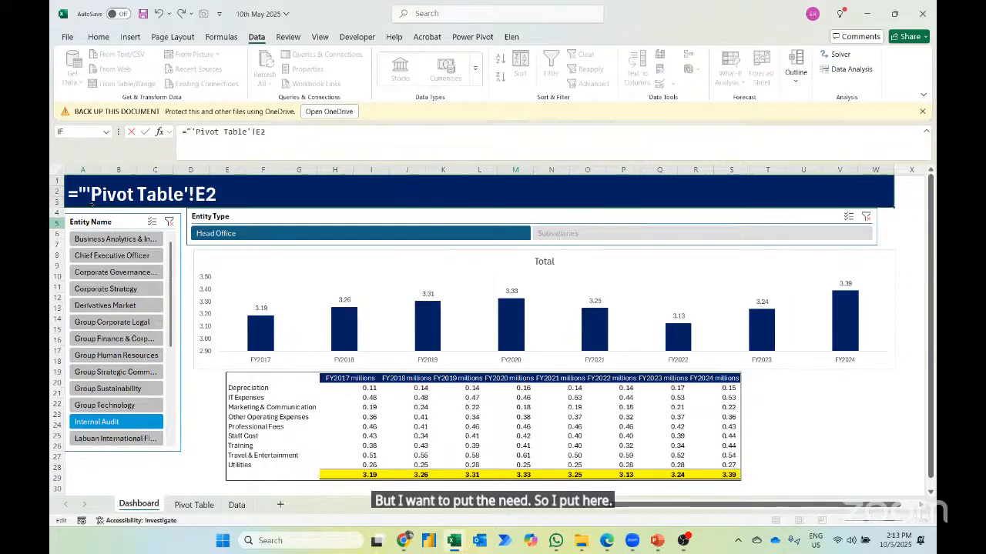
text(Expenses)
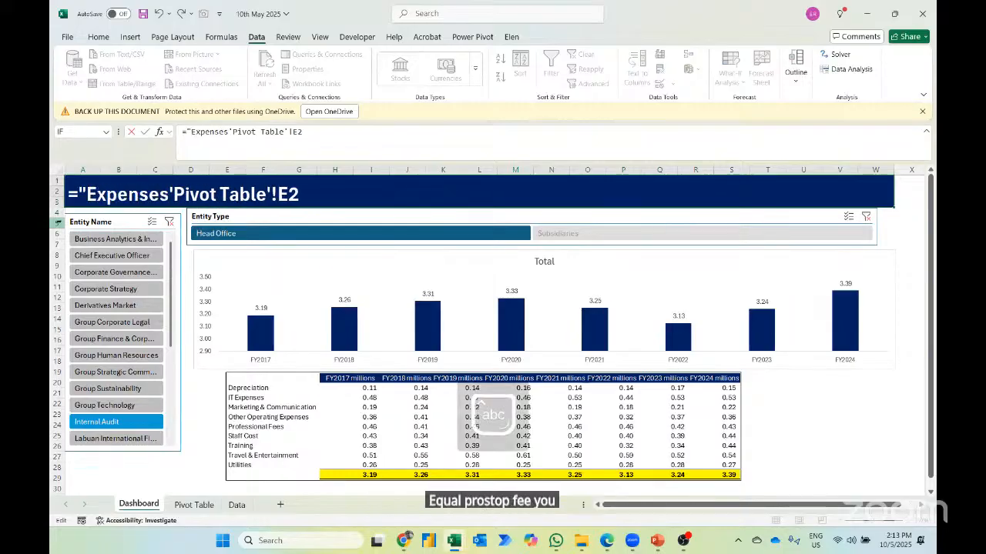
text( Performance )
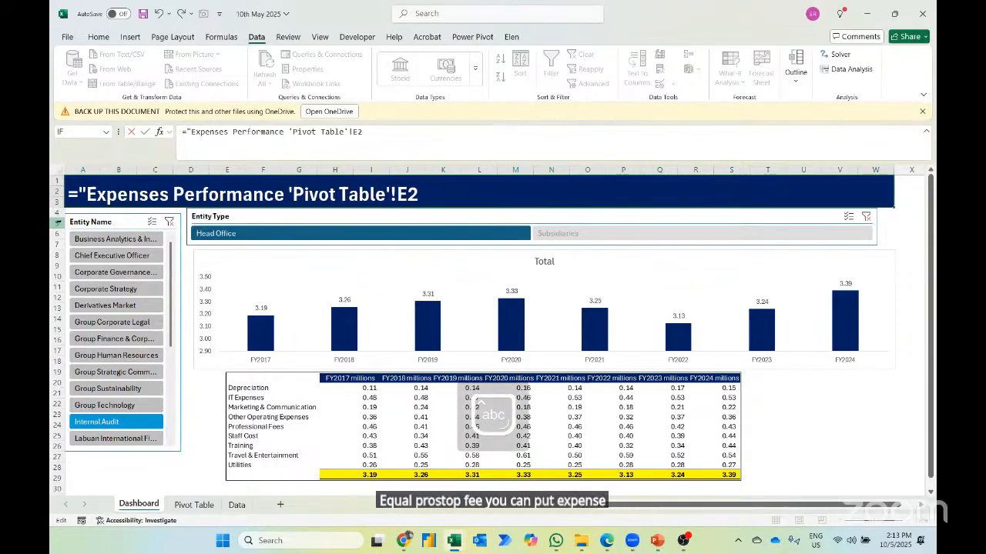
text(of )
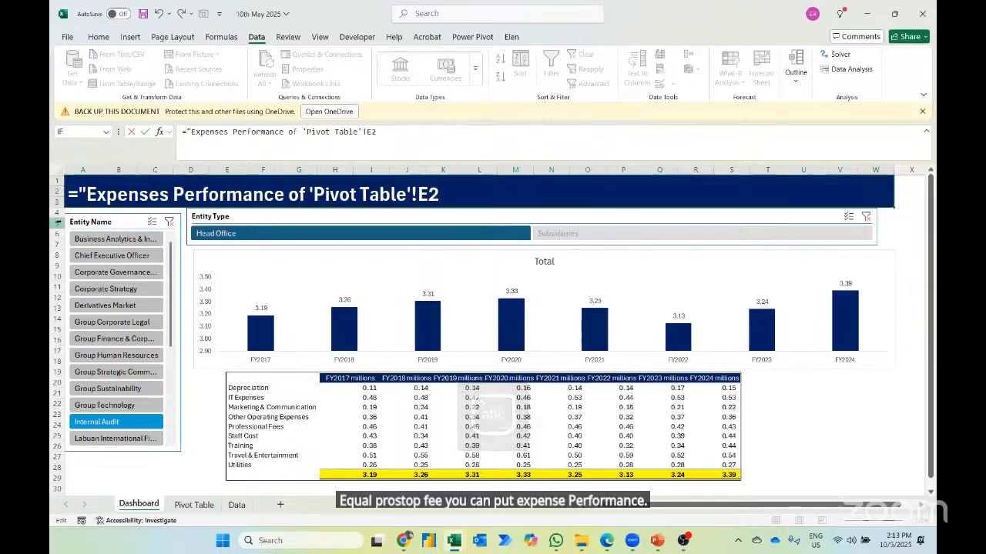
text("&)
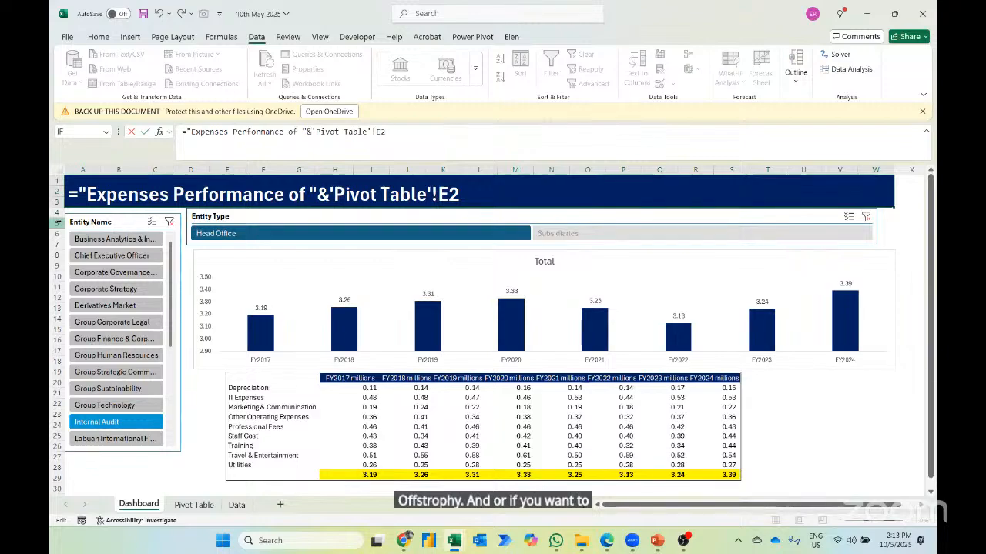
- Append the joined text " from FY2017 to FY2024" to the end of the title formula and commit it
key(End)
text(&" fr)
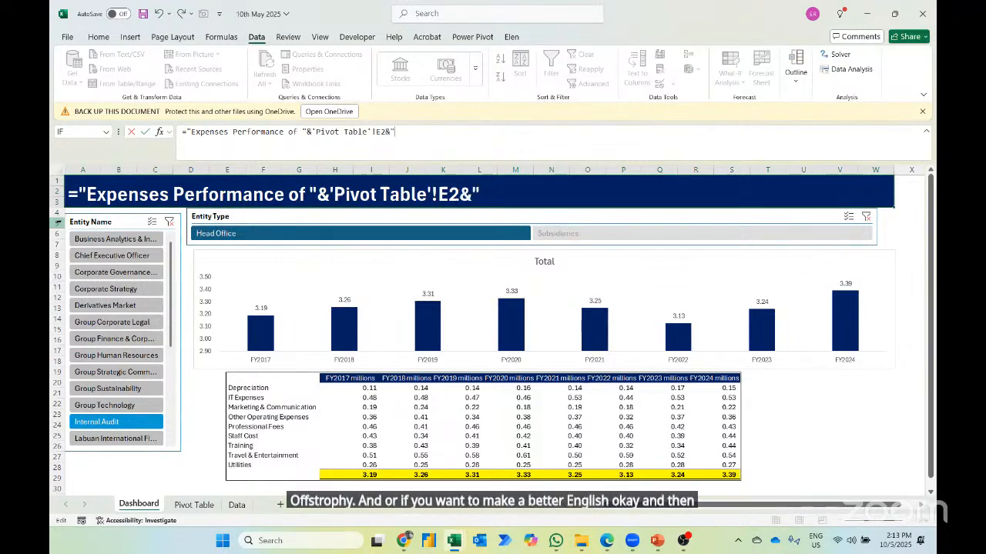
text(om FY20)
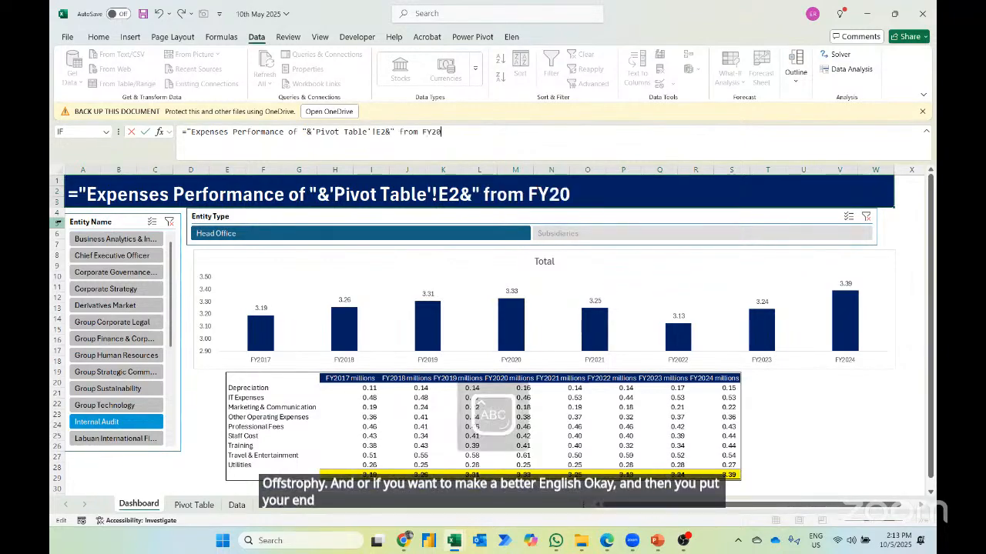
text(17 TO)
key(BackSpace)
key(BackSpace)
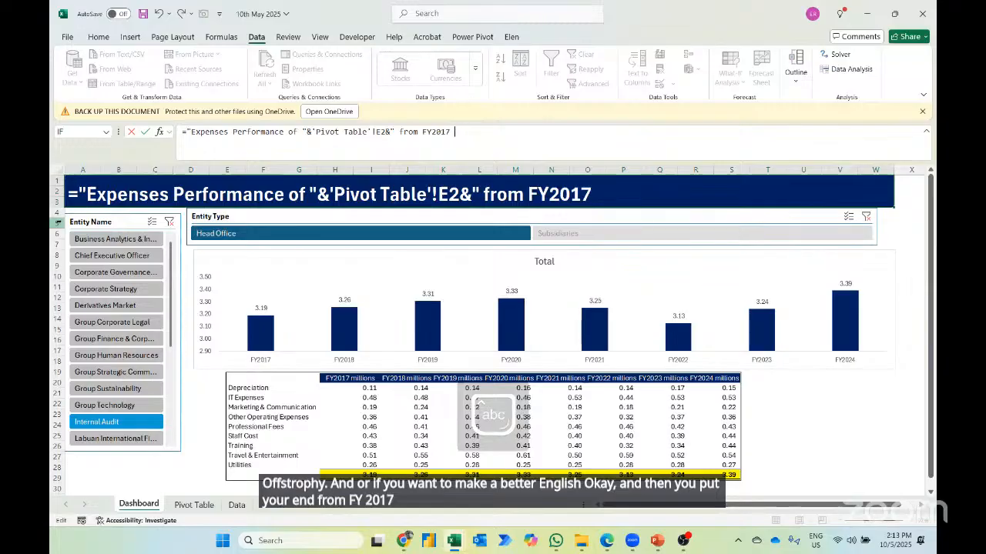
text(to FY22)
key(BackSpace)
key(BackSpace)
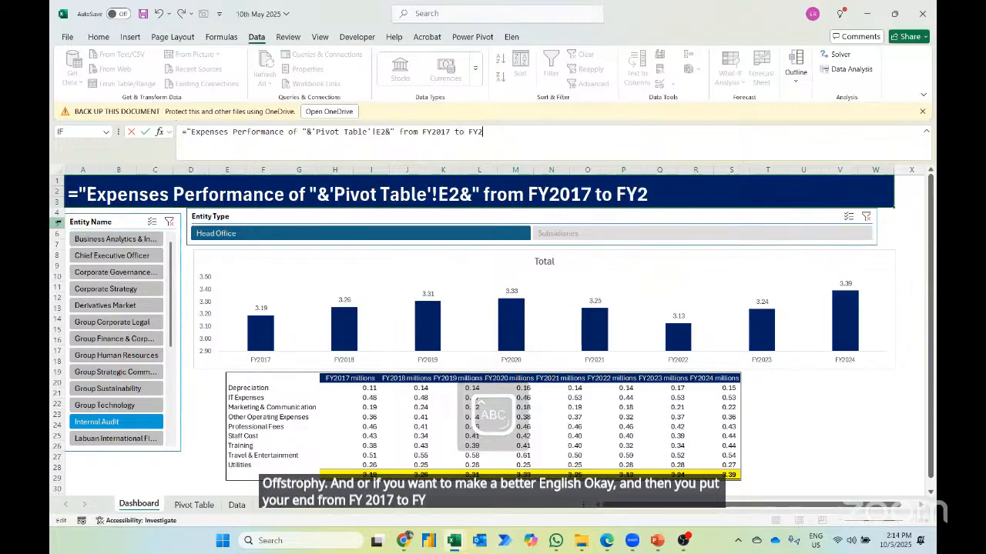
text(2024")
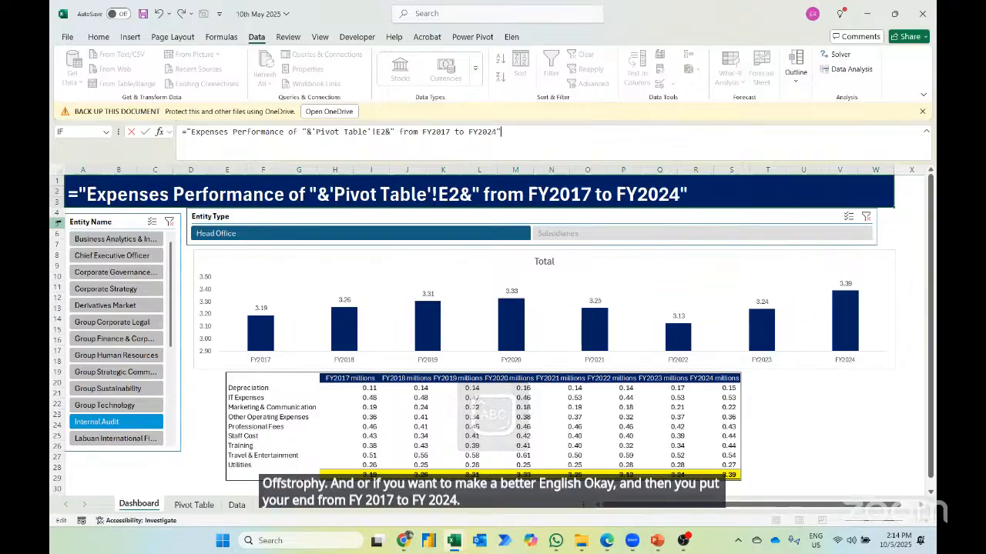
key(Return)
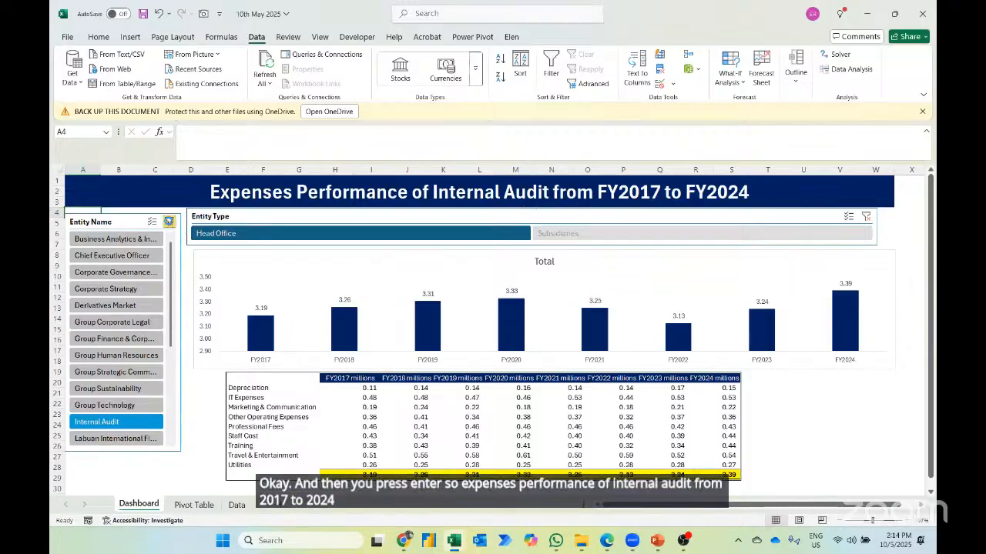
- Test the title by clearing the Entity Name filter and choosing Subsidiaries, and inspect the IF formula in E3 of the Pivot Table sheet
click(169, 222)
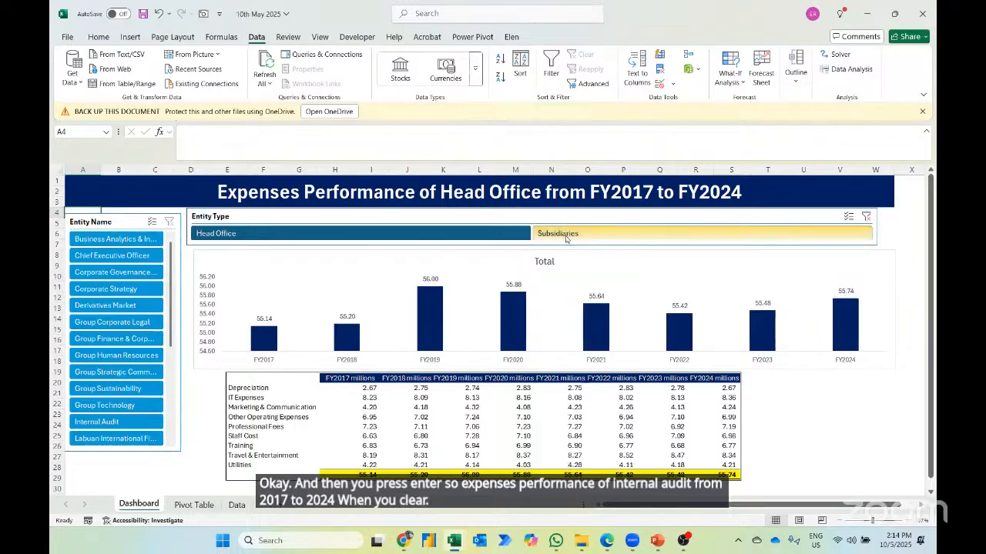
click(565, 233)
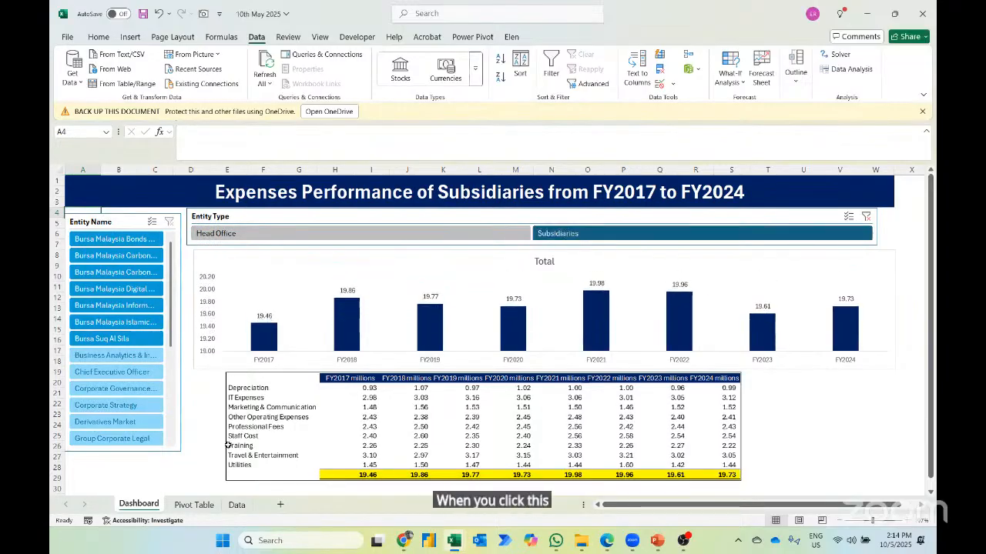
click(193, 504)
key(F2)
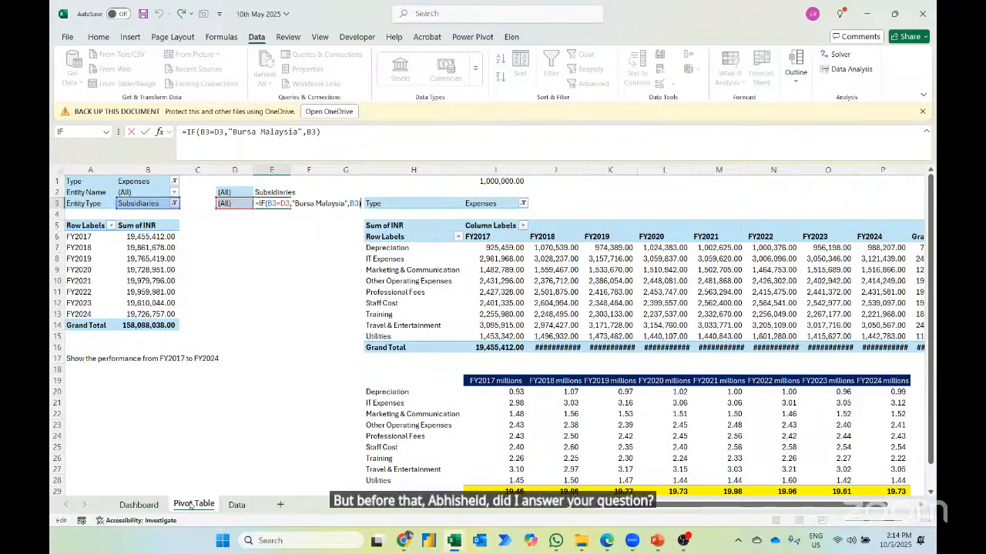
key(ctrl+Return)
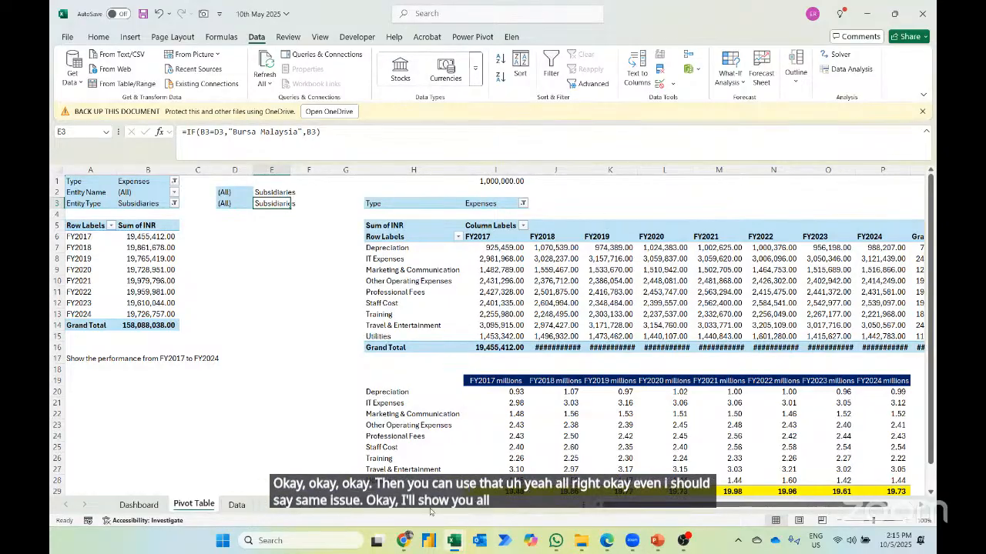
- Create a new blank workbook and switch to the Documents window in File Explorer
key(ctrl+n)
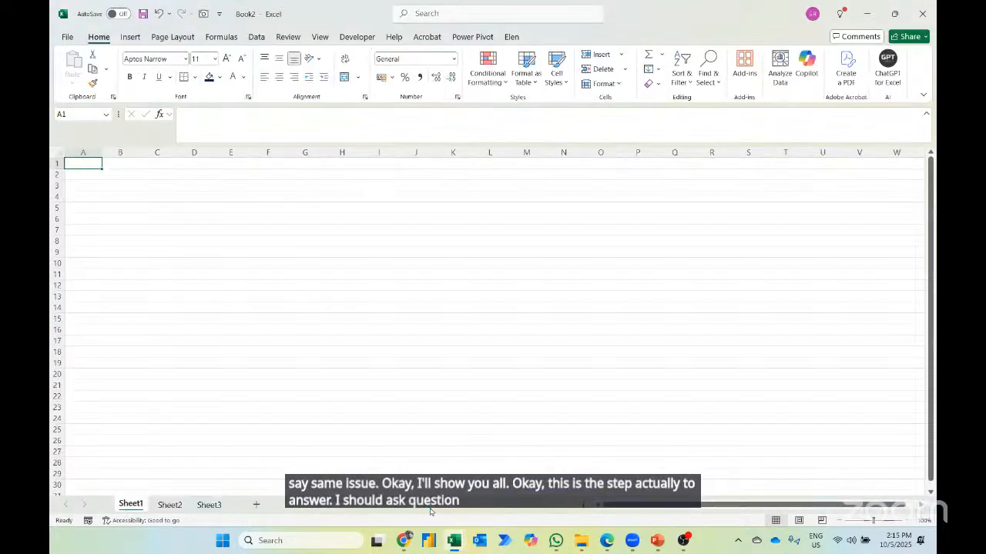
key(alt+Tab)
key(alt+Tab)
key(alt+Down)
key(alt+Left)
key(alt+Left)
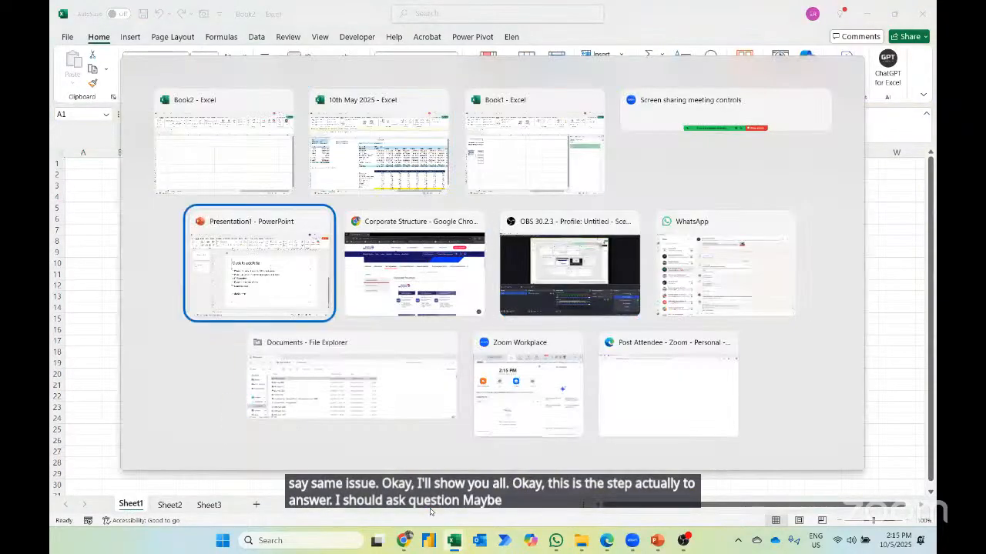
key(alt+Down)
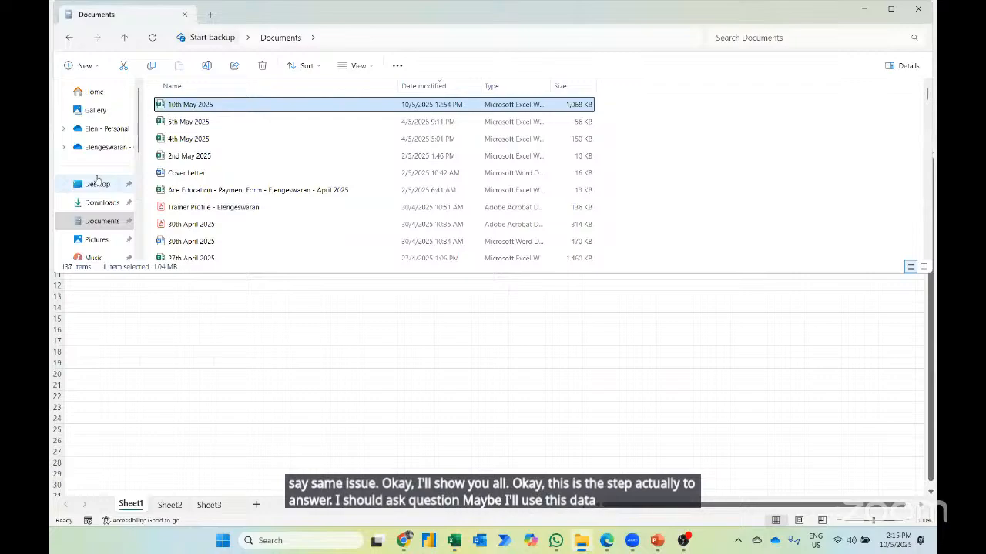
- Browse from the Desktop through 13th May 2025 and 13th May 2025 - Day 1 to the Case Study 2 - Consolidate Claims Report folder
click(98, 183)
scroll(215, 156, down, 3)
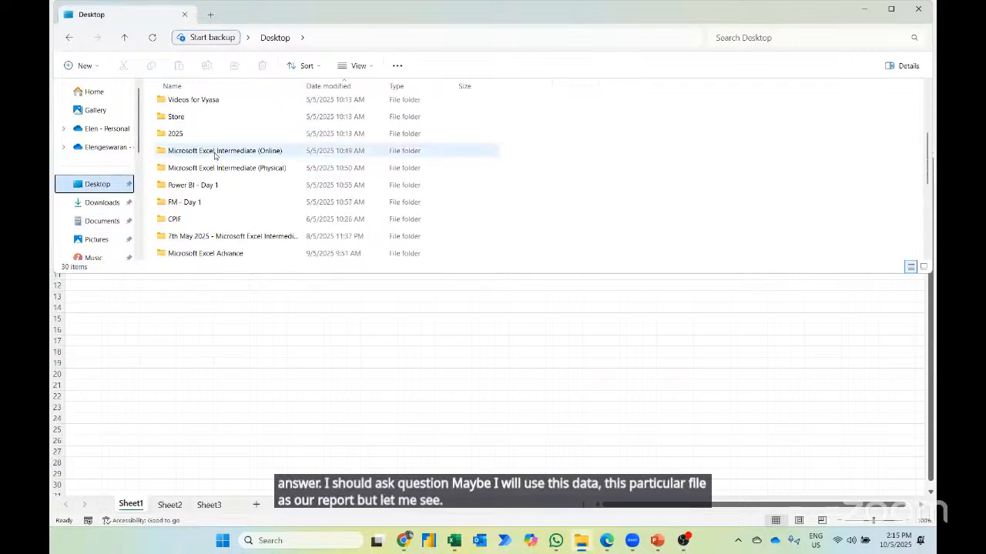
scroll(215, 157, down, 3)
click(199, 145)
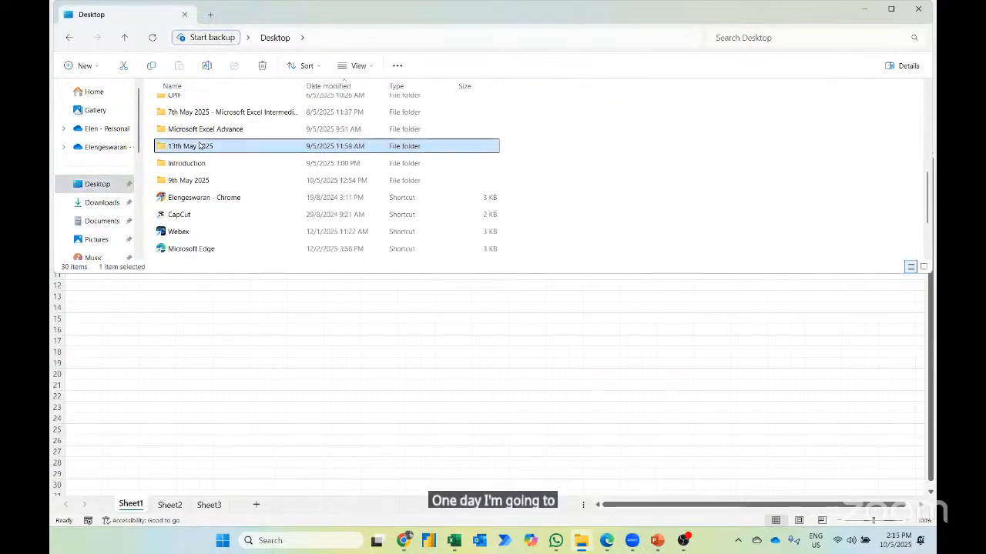
double_click(199, 146)
click(195, 104)
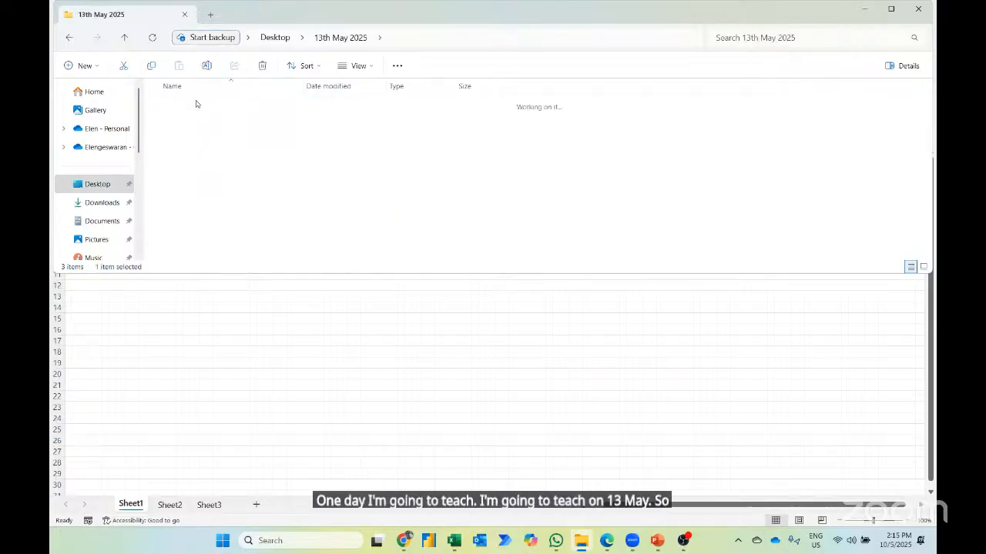
key(Down)
key(Up)
key(Down)
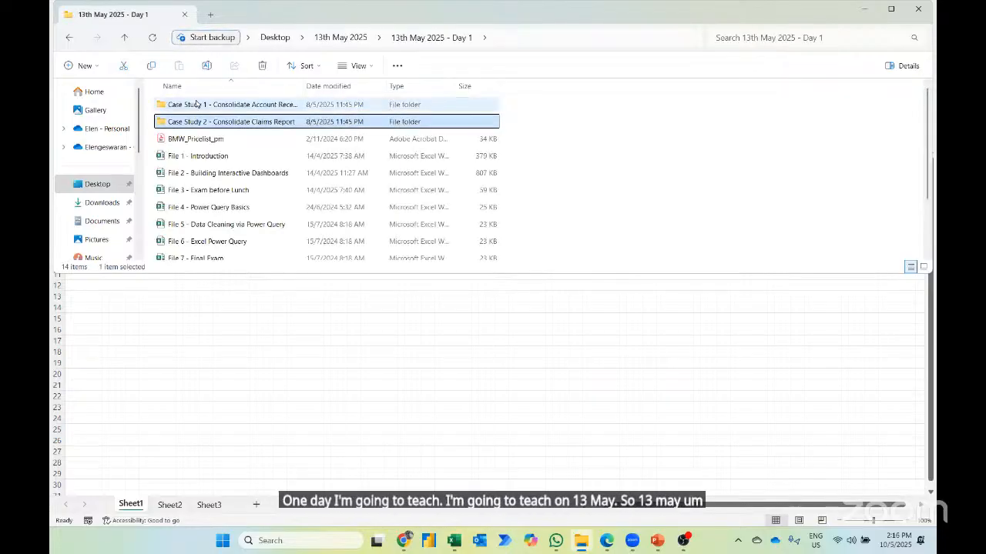
key(Return)
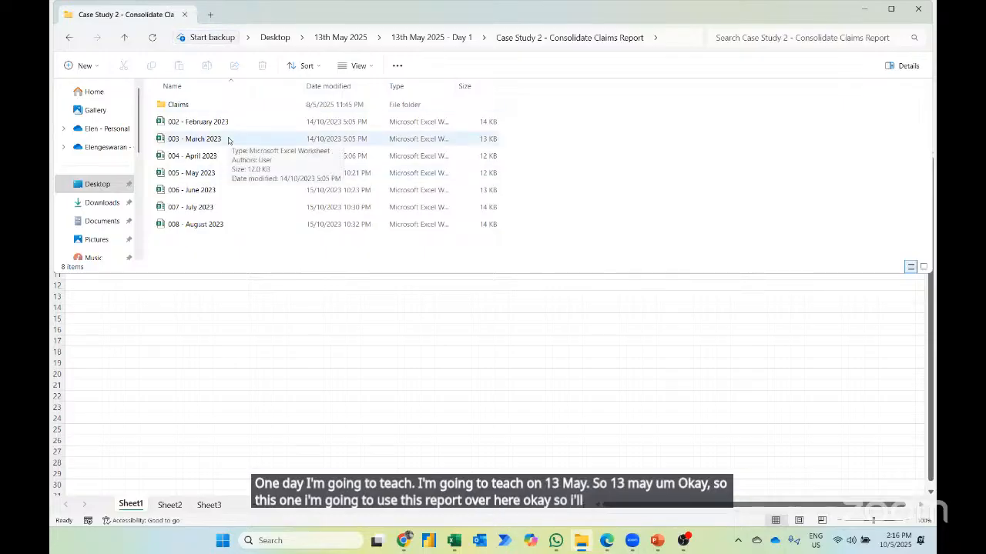
- Switch back to the blank Excel workbook and enter the note CLICK DATA in B2 of Sheet1
key(alt+Tab)
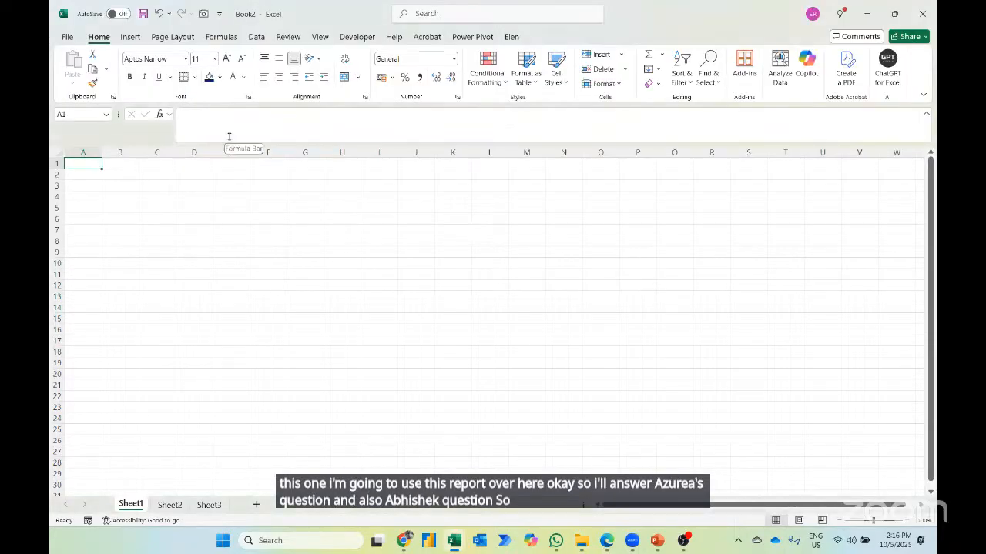
key(Right)
key(Down)
text(CL)
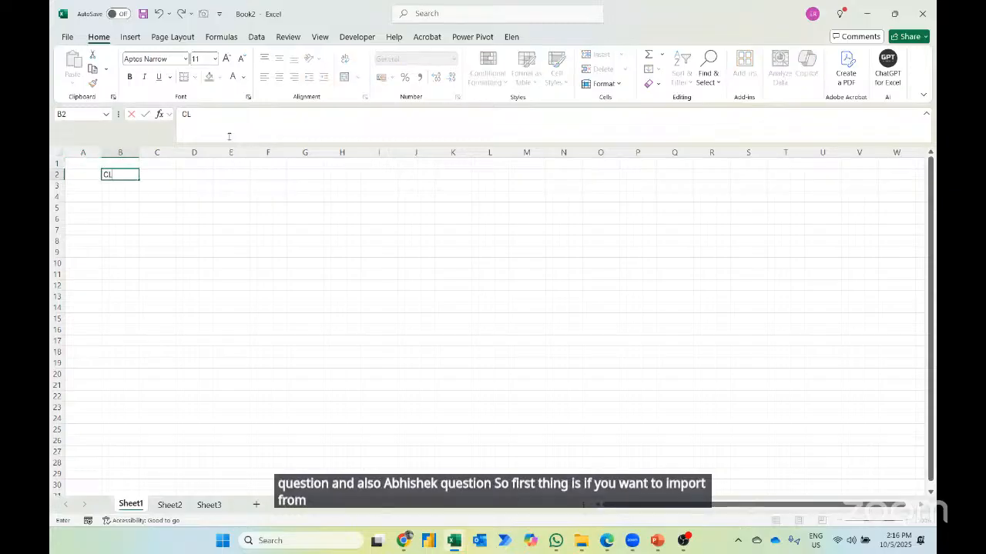
text(ICK DATA)
key(Return)
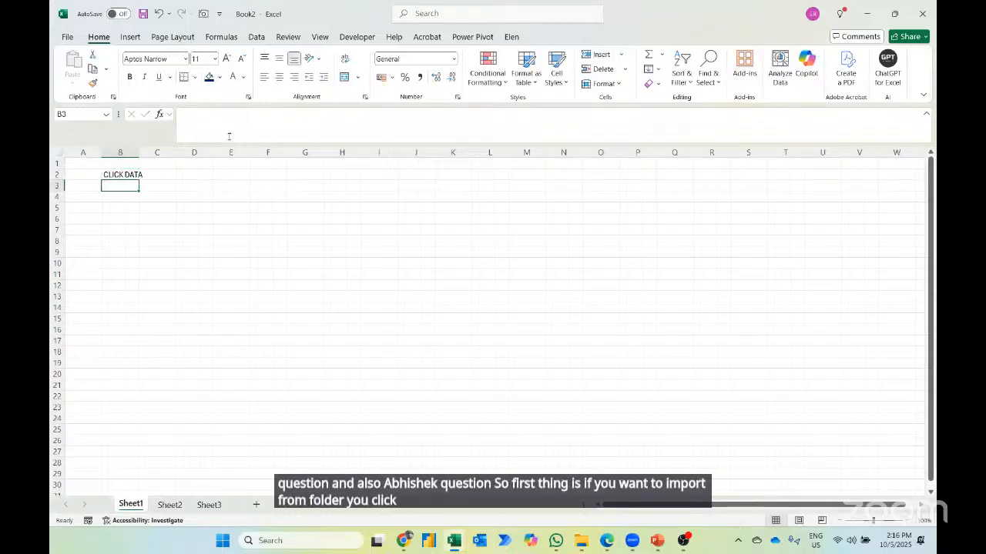
- Enter the note GET DATA >> FROM FILE >> FOLDER in B3
click(905, 521)
click(905, 520)
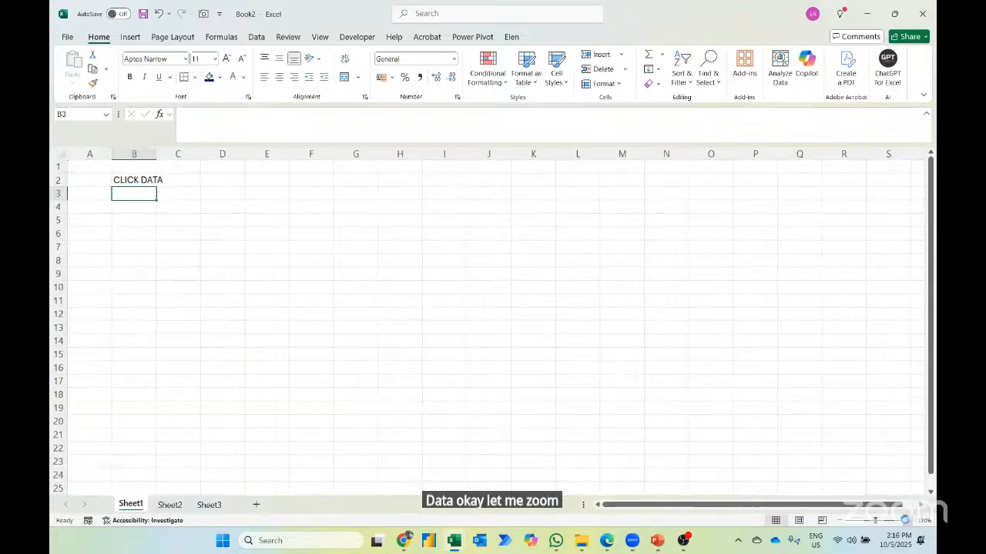
click(905, 521)
click(905, 520)
click(905, 522)
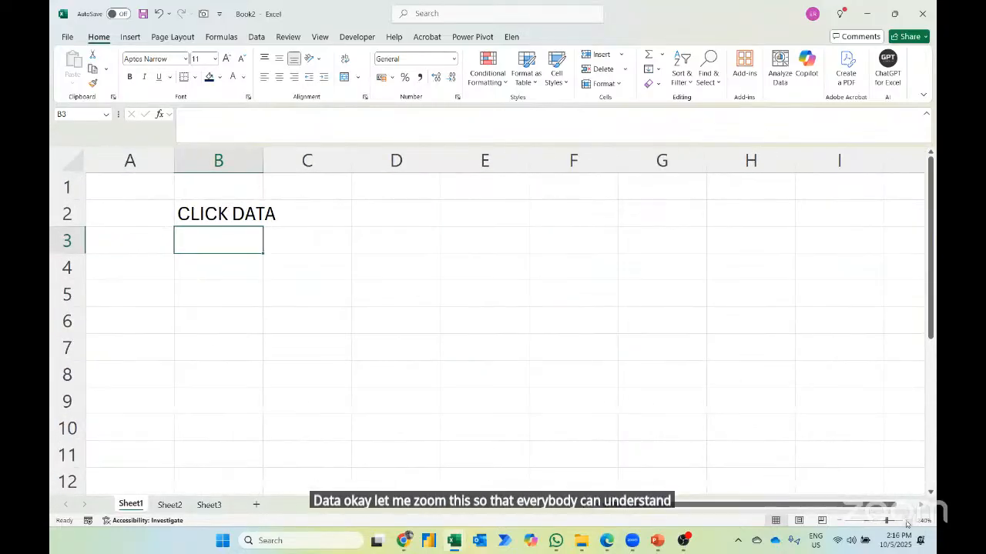
text(GET DAT)
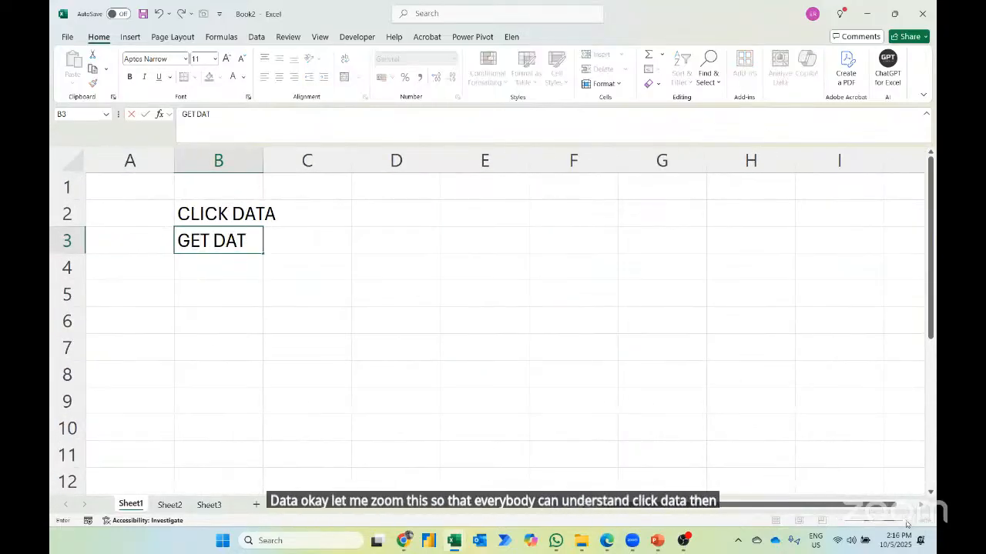
text(A >> FROM )
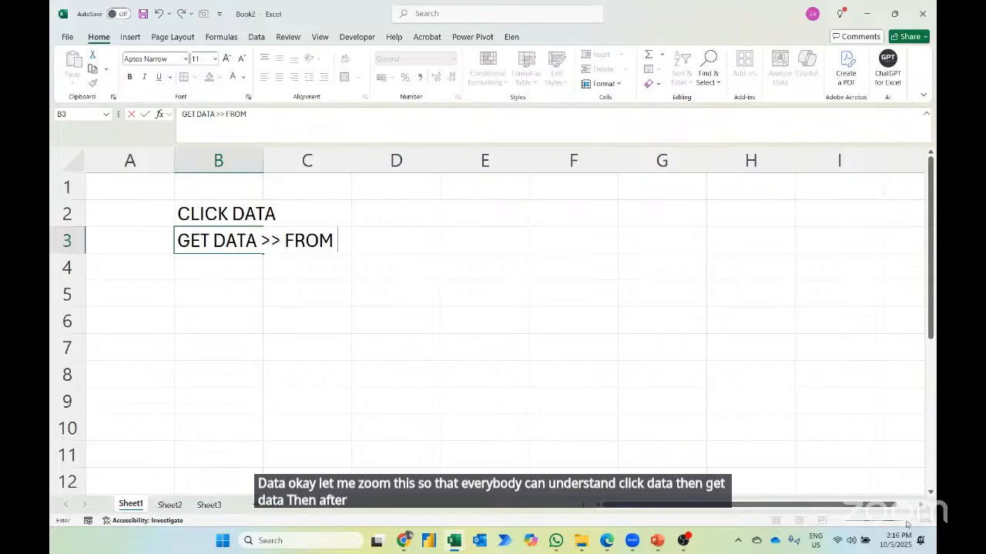
text(FILE >>)
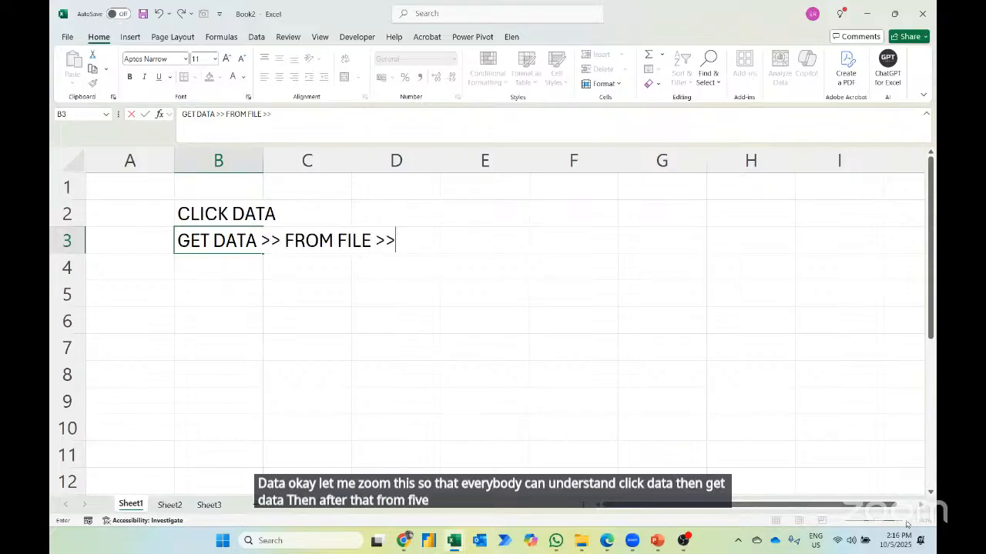
text( FOLDER)
key(Return)
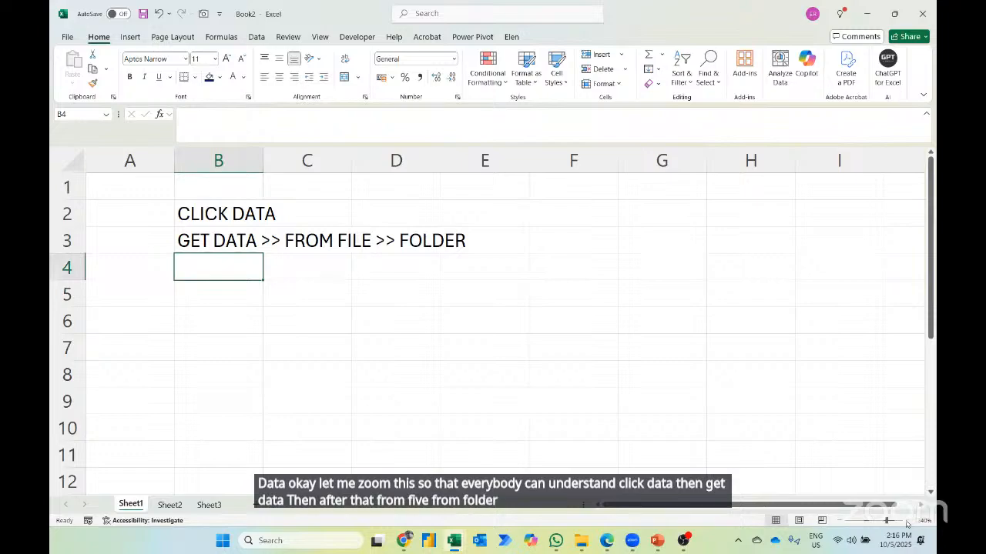
- Enter the notes SELECT THE FOLDER in B4 and COMBINE AND LOAD TO in B5
text(SELECT THE)
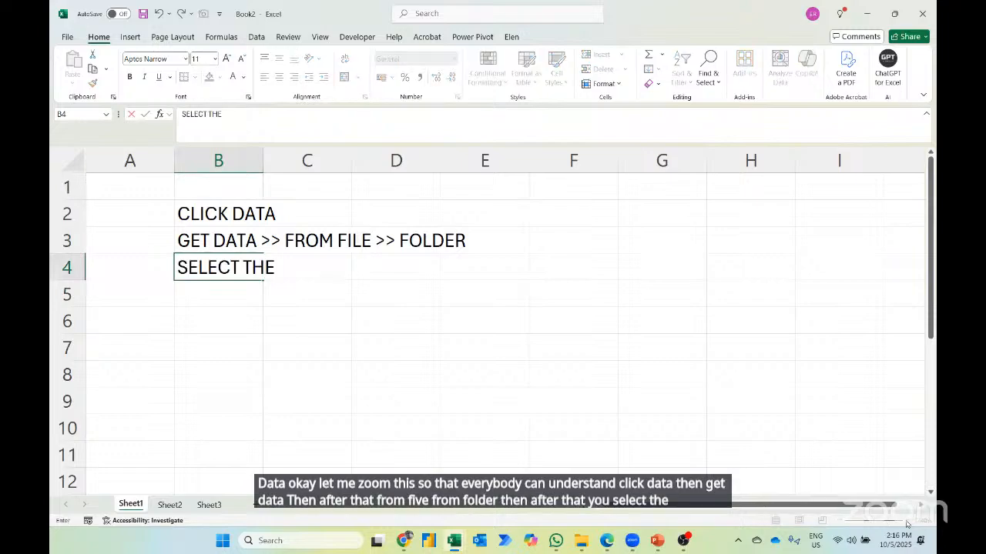
text( FOLDER)
key(Return)
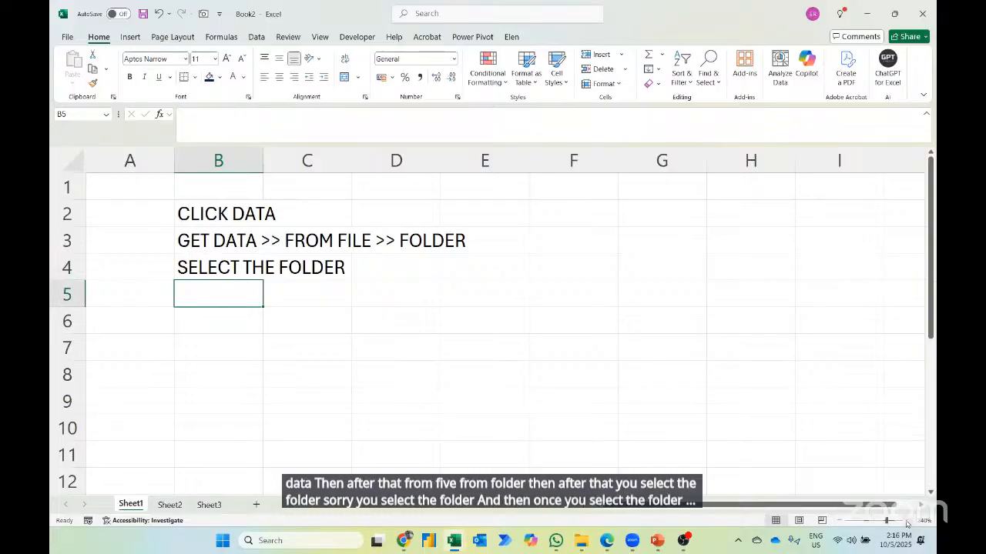
text(COMBINE AND)
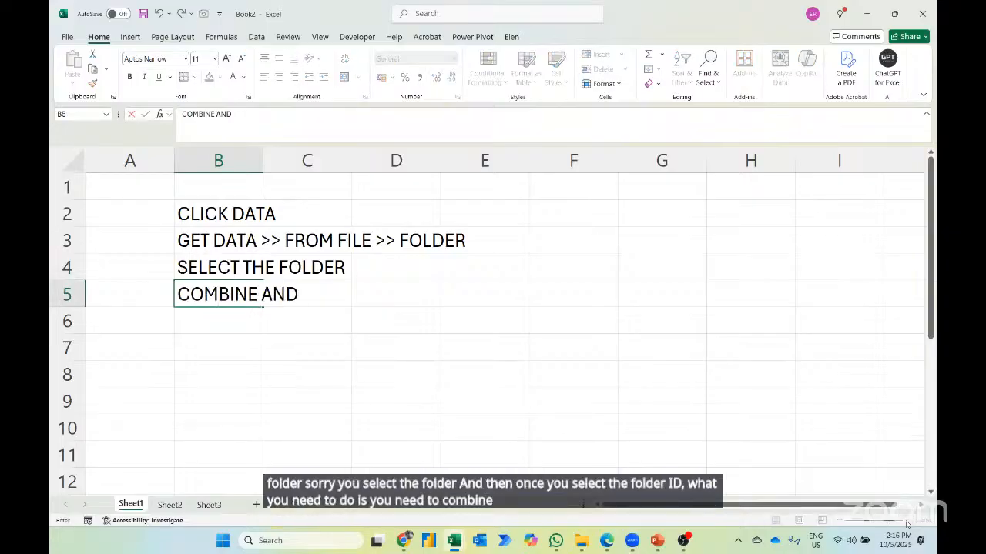
text( LOAD TO)
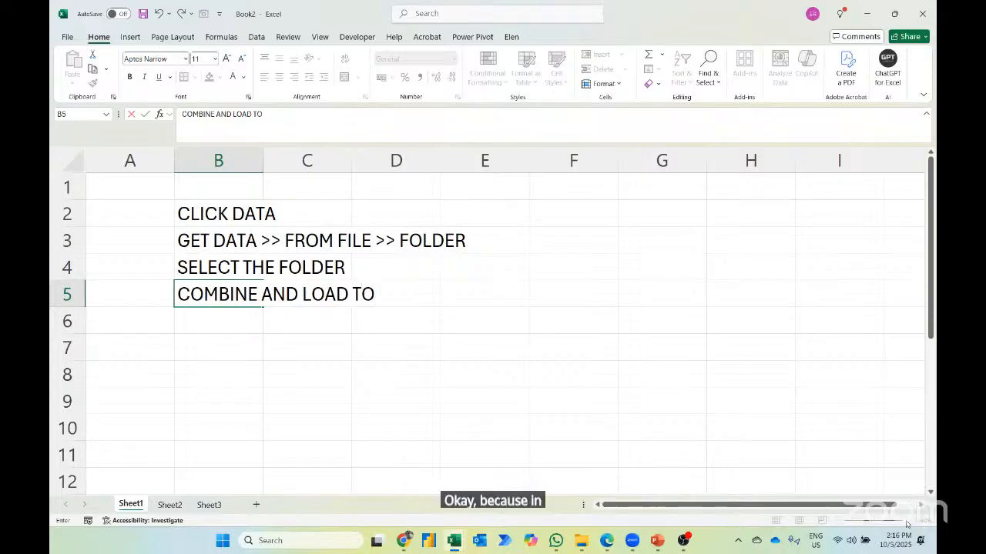
key(Return)
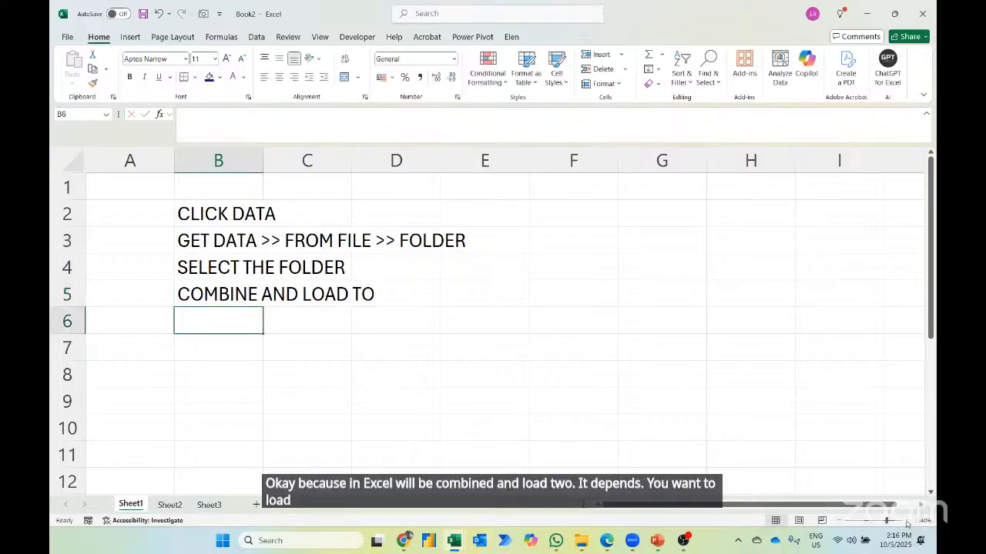
- Enter the notes SELECT THE SHEET in B6 and PIVOT TABLE in B7
text(SEEL)
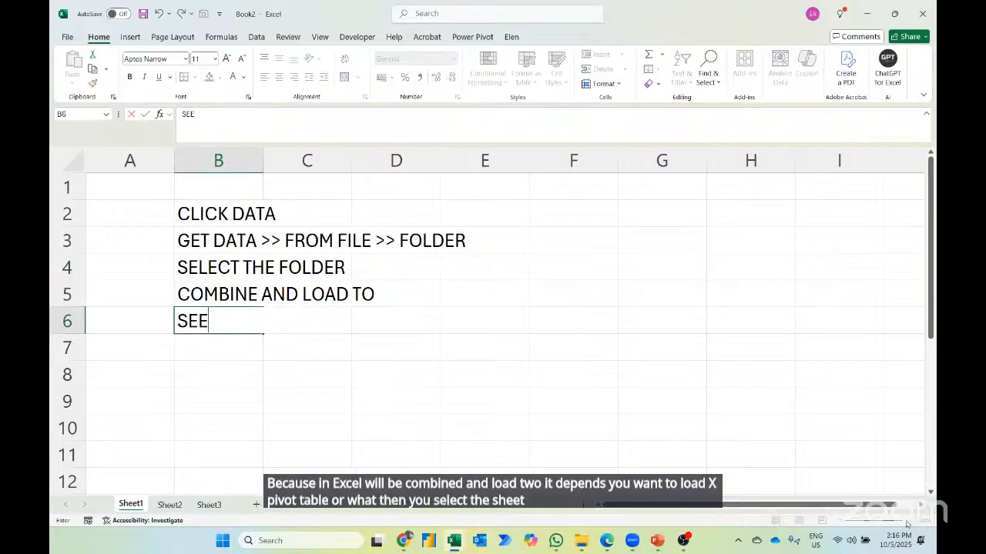
key(BackSpace)
key(BackSpace)
text(LECT THE SHEET)
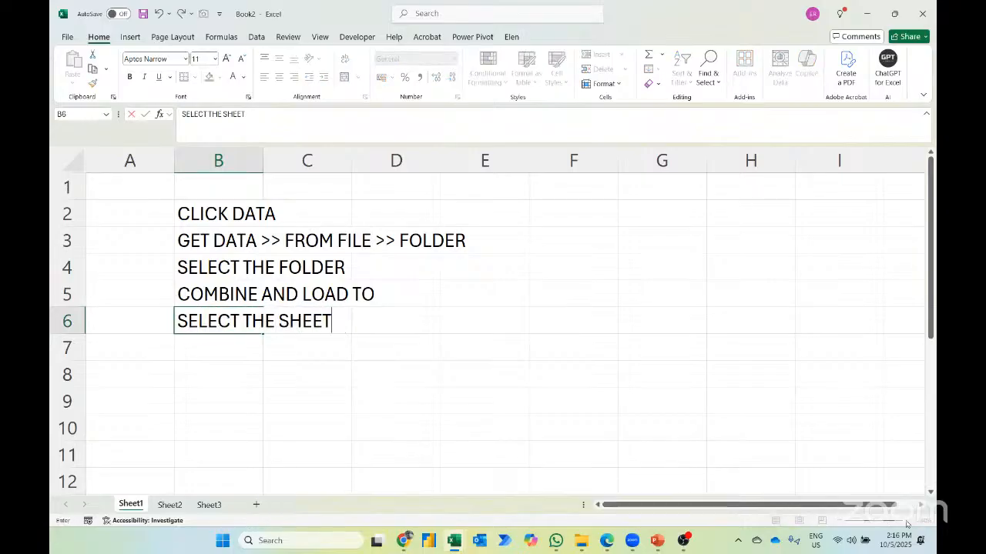
key(Return)
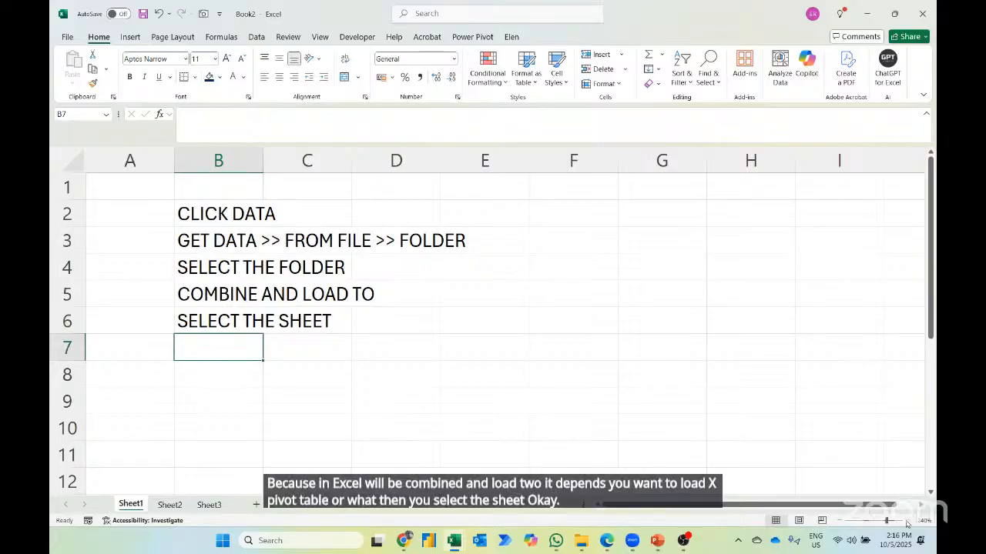
text(PIV)
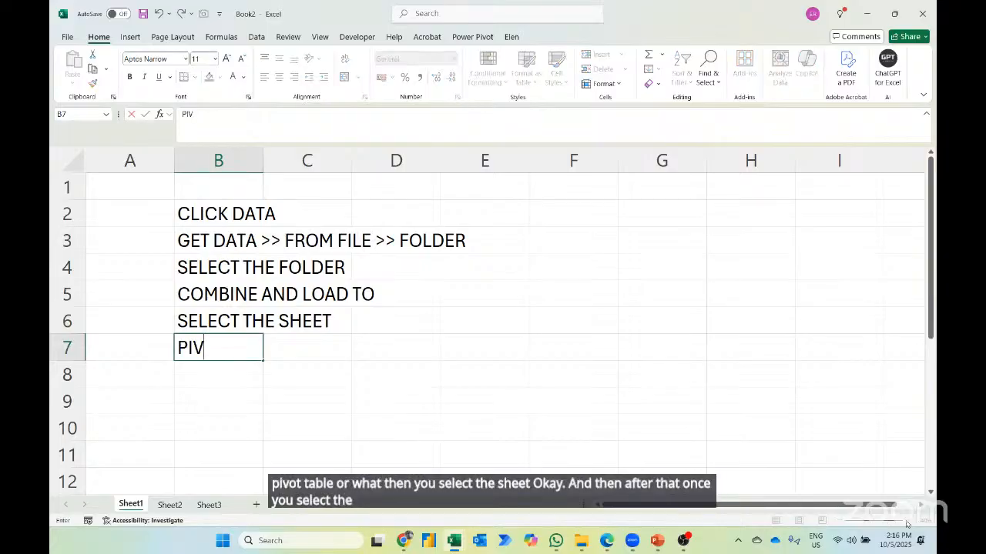
text(OT TABLE /)
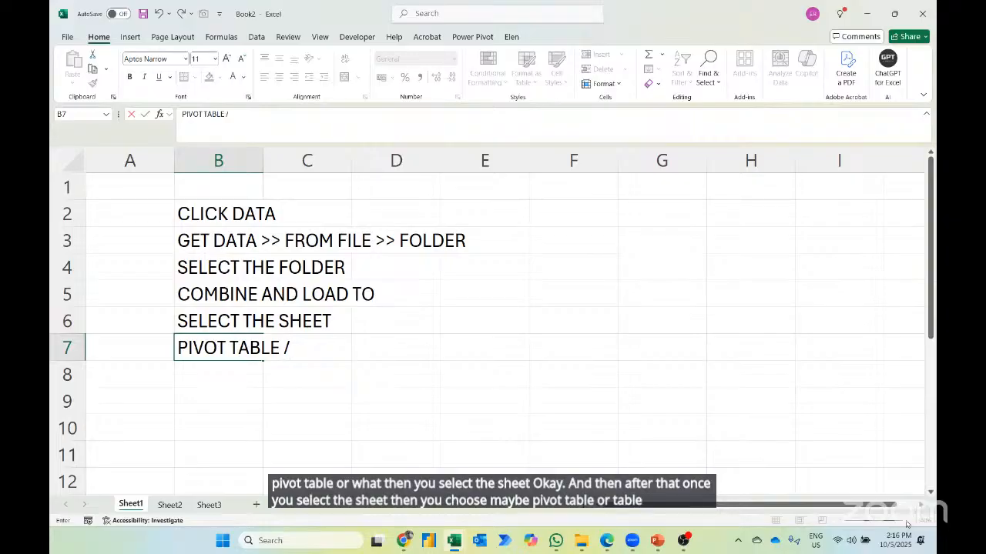
key(BackSpace)
key(Return)
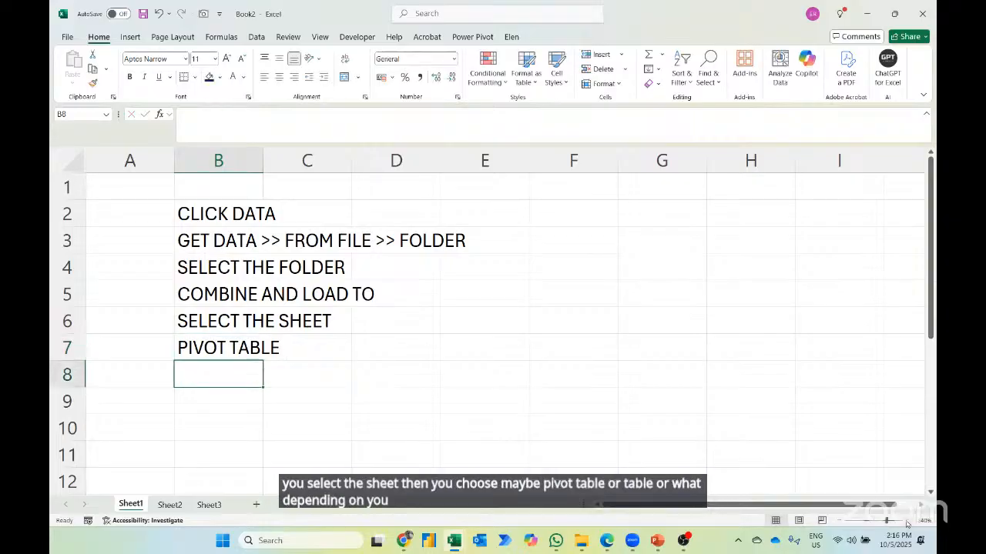
- Start a data import from a folder and browse from the Desktop through 13th May 2025 to Case Study 2 - Consolidate Claims Report
click(253, 38)
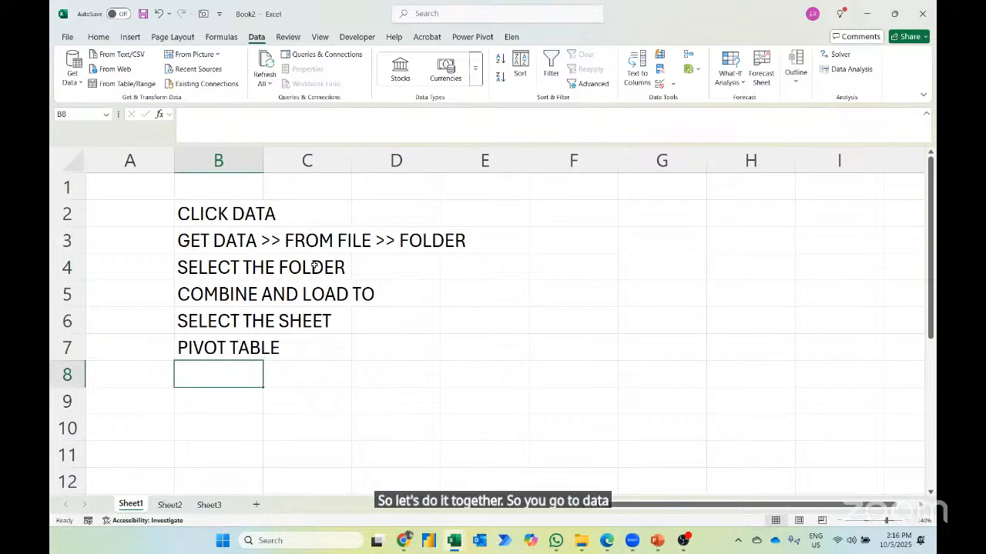
click(72, 70)
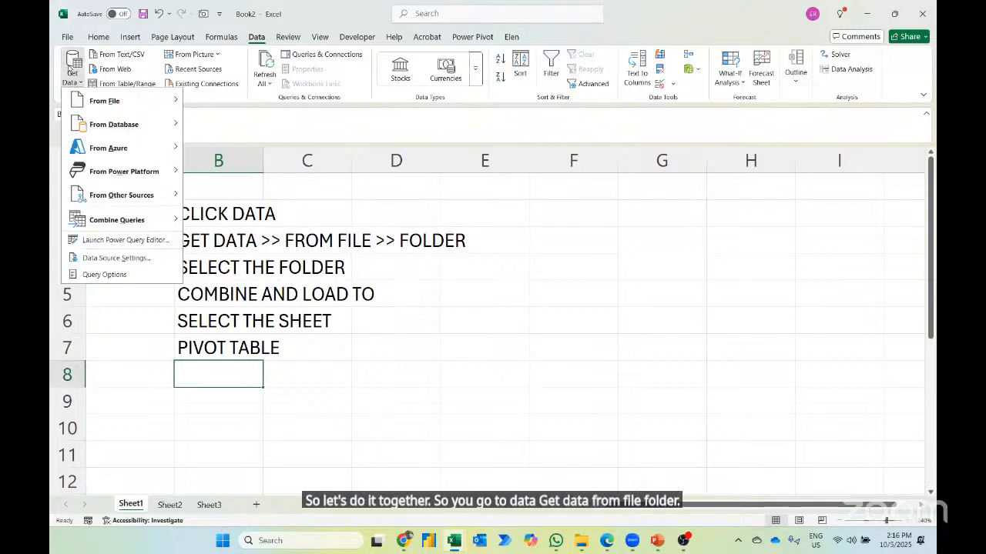
mouse_move(86, 103)
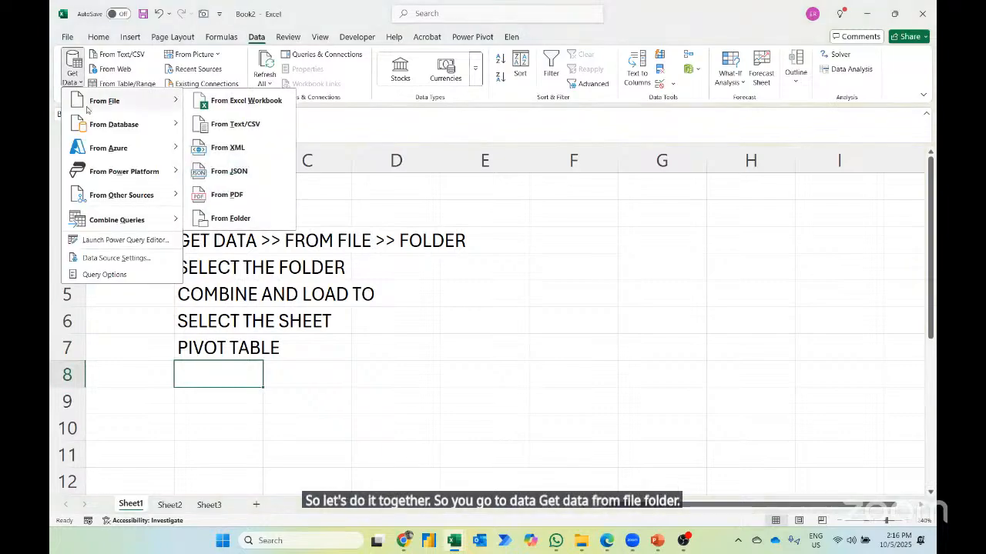
click(246, 220)
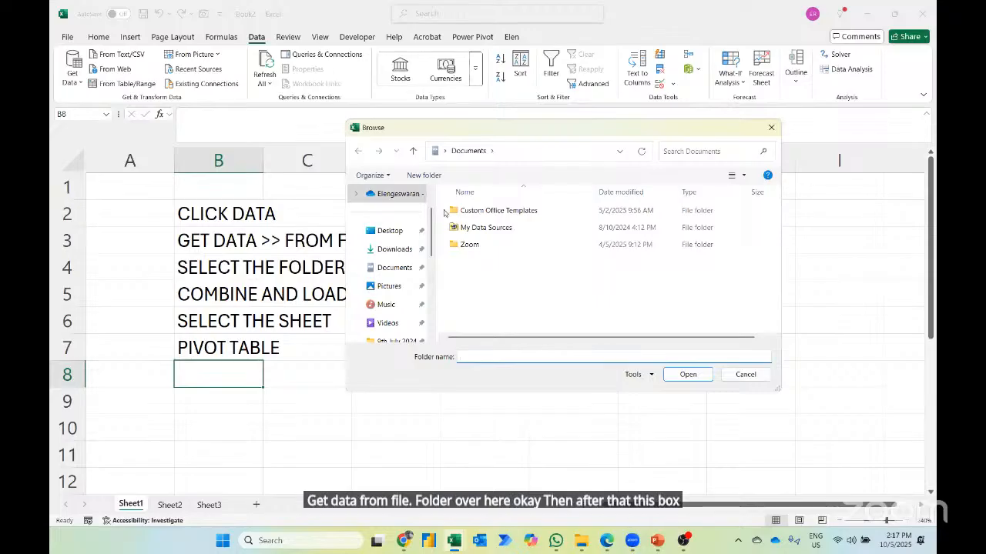
click(397, 232)
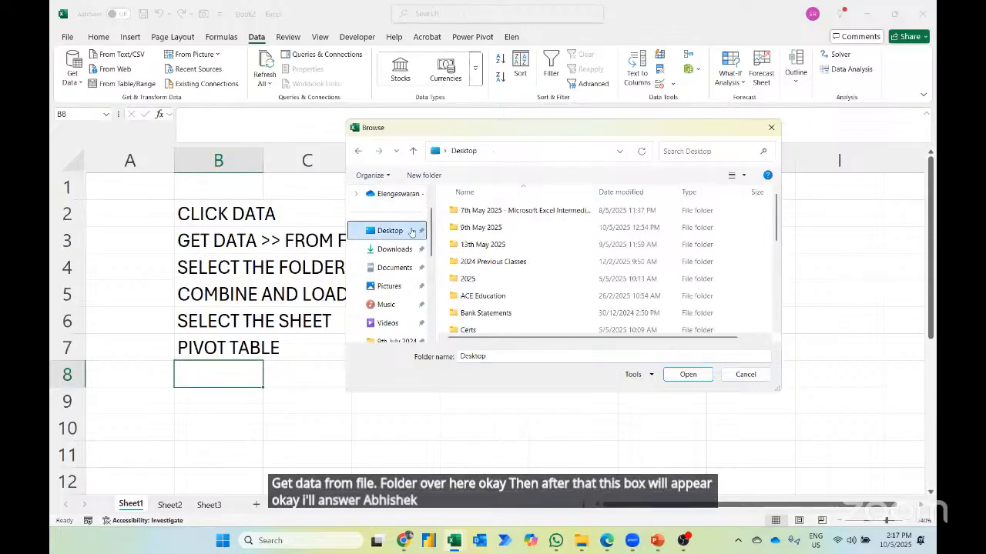
click(469, 244)
double_click(469, 244)
click(469, 211)
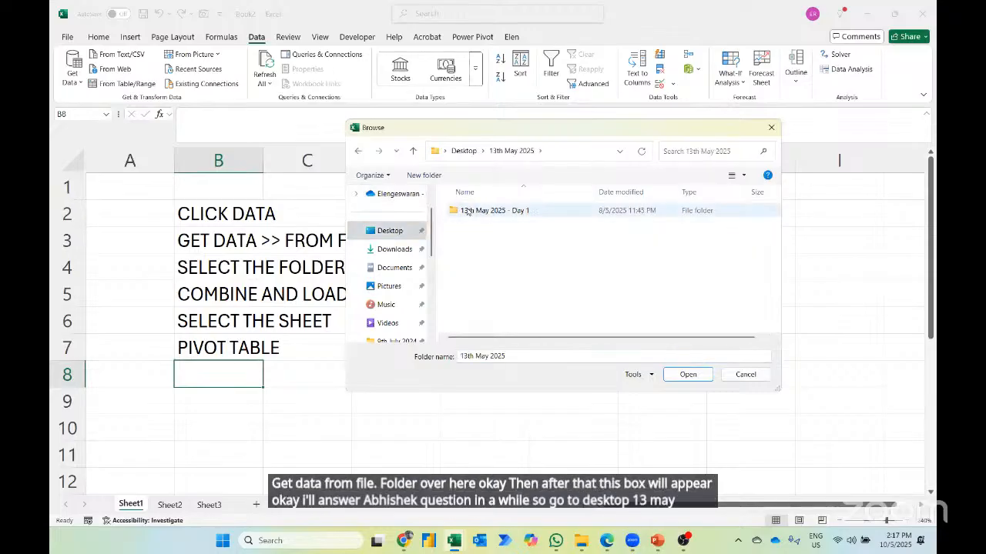
double_click(469, 212)
double_click(477, 229)
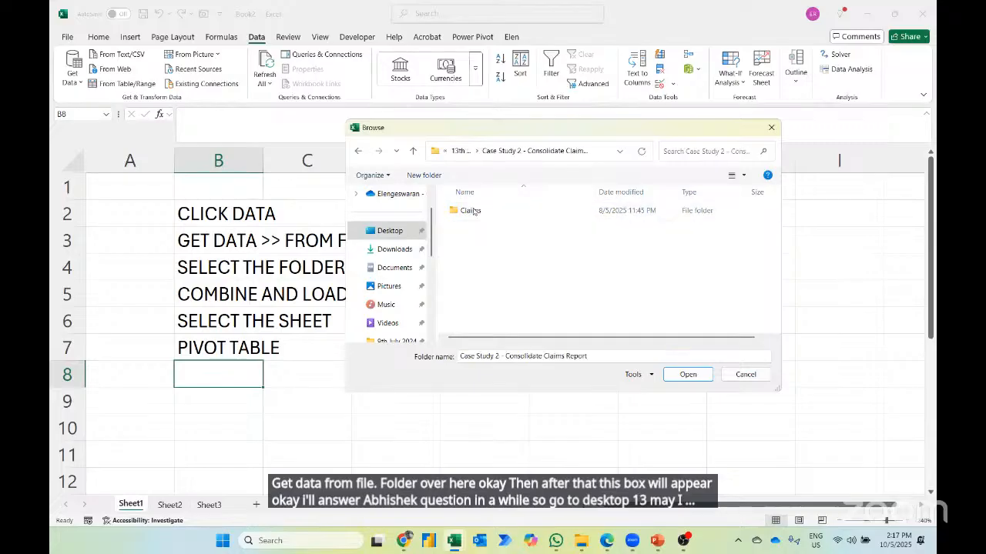
- Choose the Claims folder as the source folder for the import
click(473, 212)
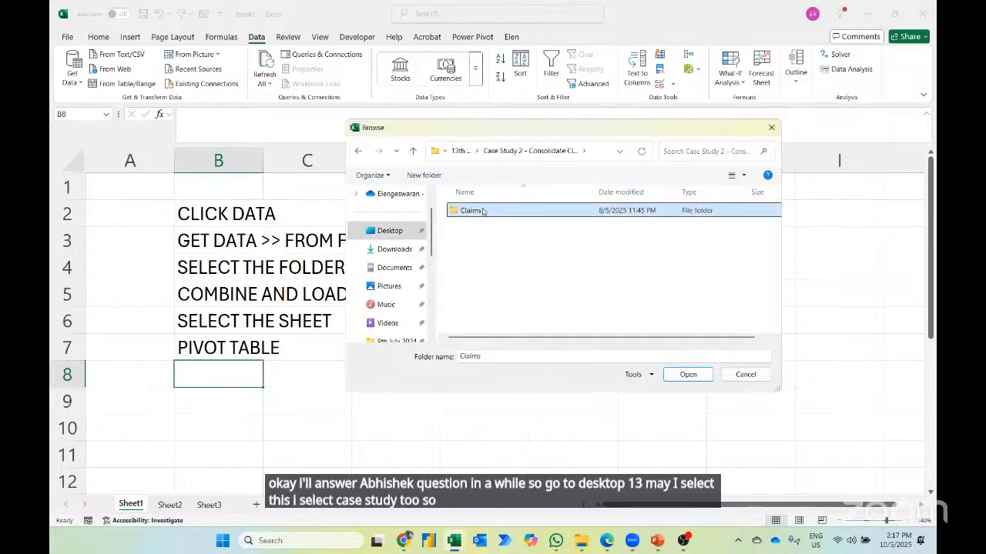
key(Return)
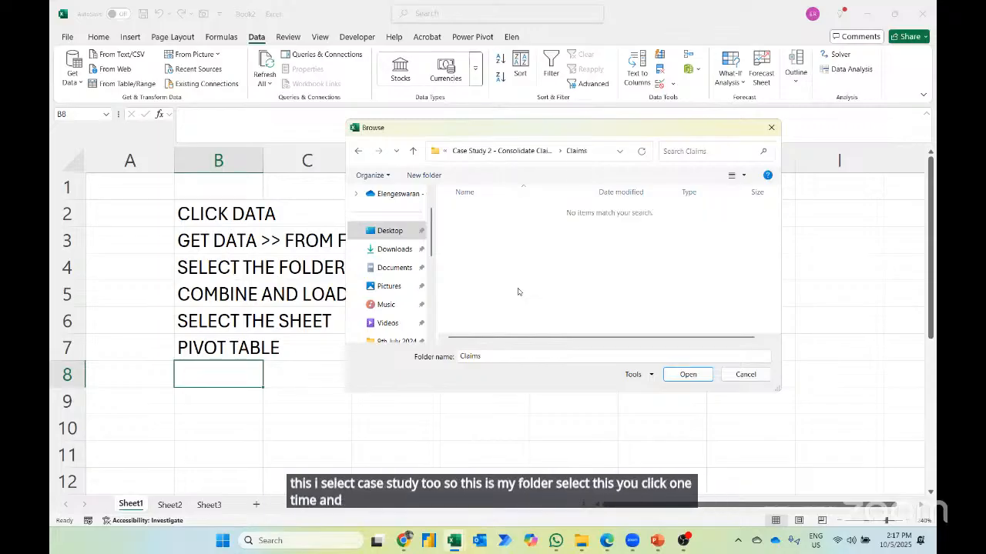
click(356, 153)
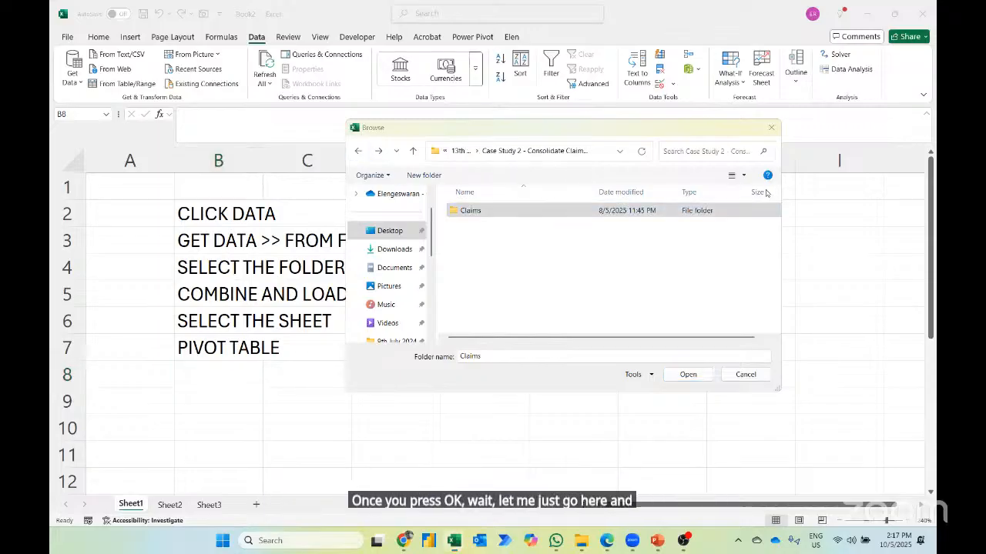
click(689, 375)
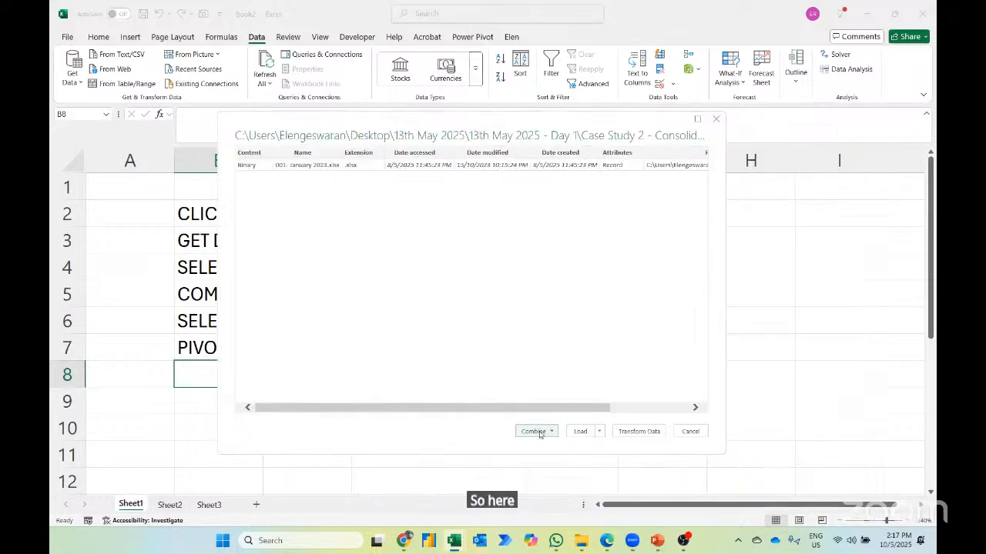
- Combine the folder's files with Combine & Load To, extracting the Claims sheet from each file
click(539, 434)
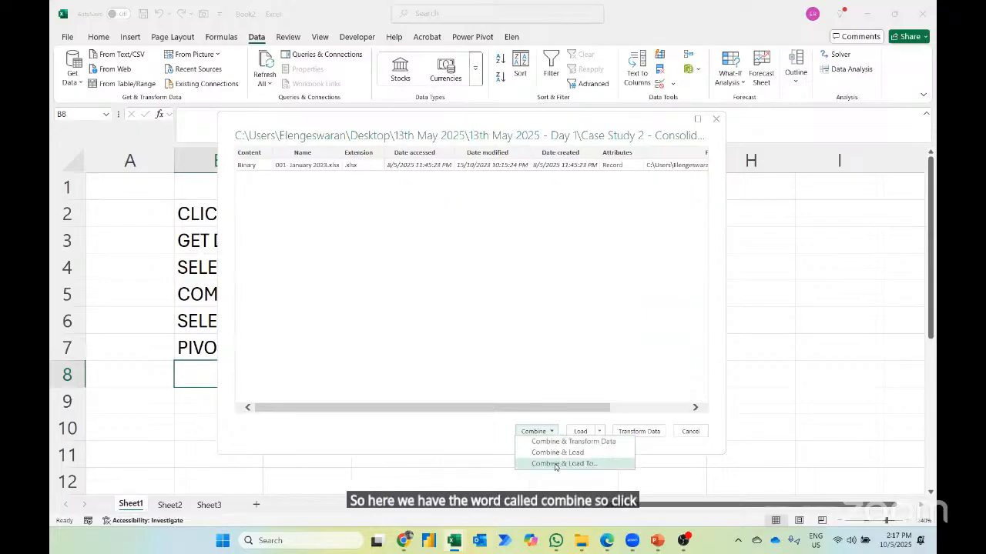
click(556, 463)
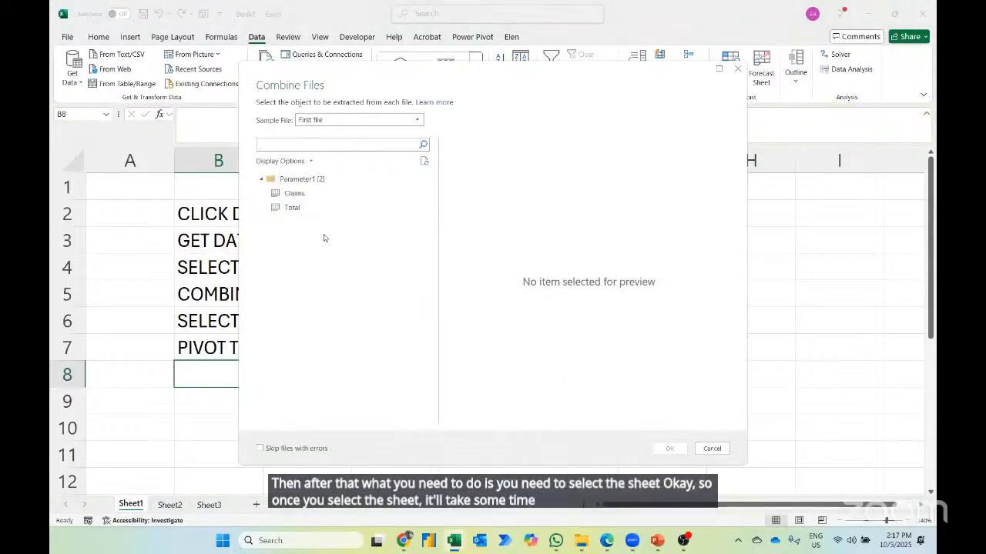
click(293, 193)
click(667, 449)
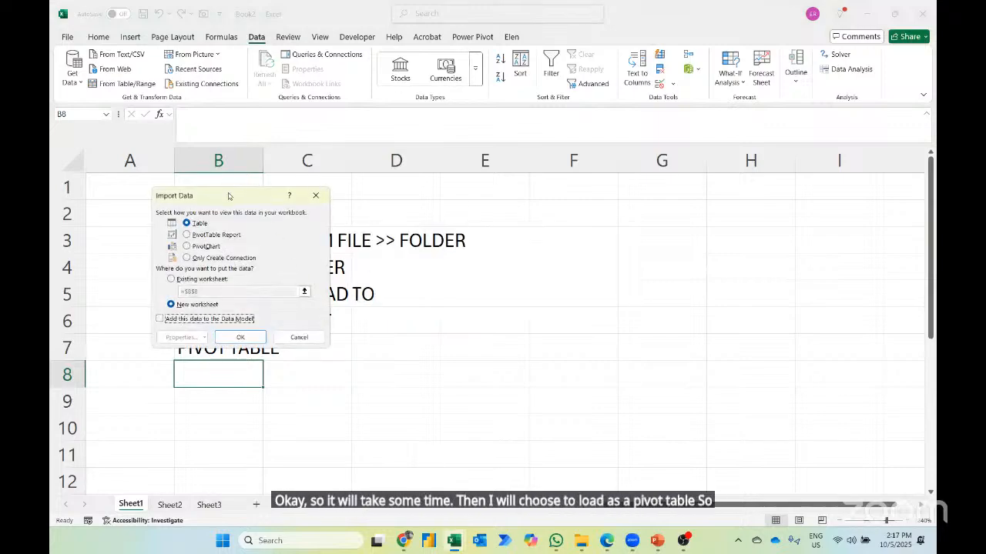
- Import the combined data as a PivotTable Report on a new worksheet
drag(328, 199, 722, 204)
click(593, 241)
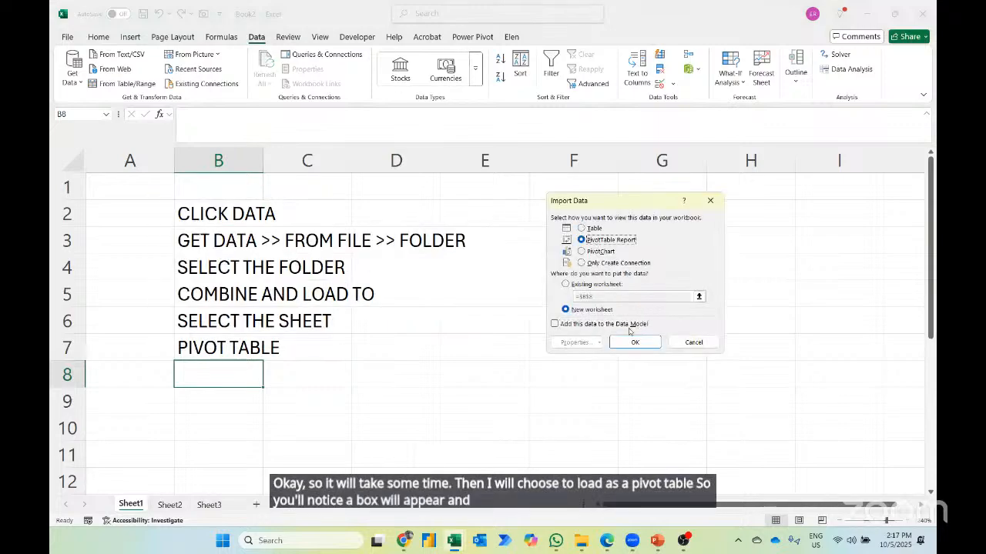
click(631, 342)
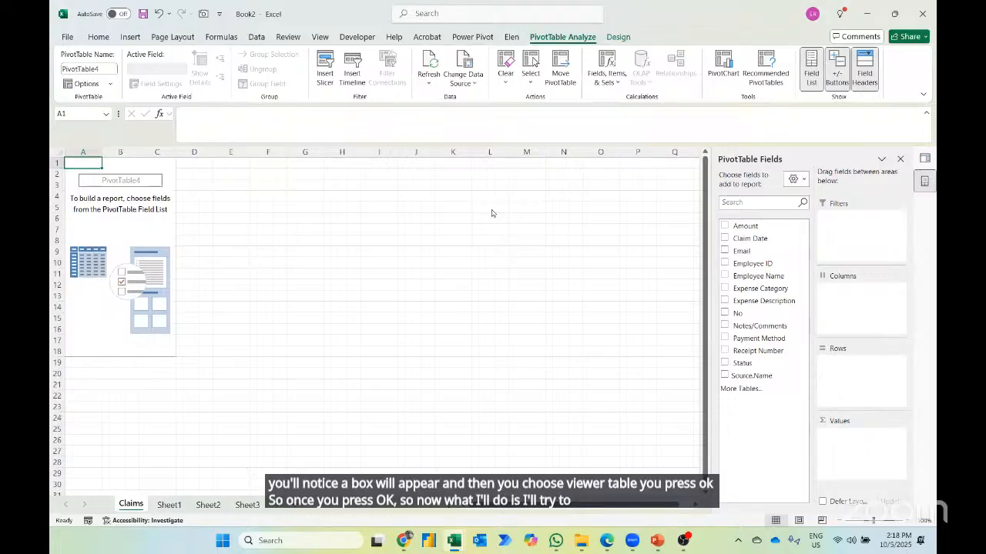
- Summarize Amount by Claim Date in the PivotTable and group the dates by months
click(724, 238)
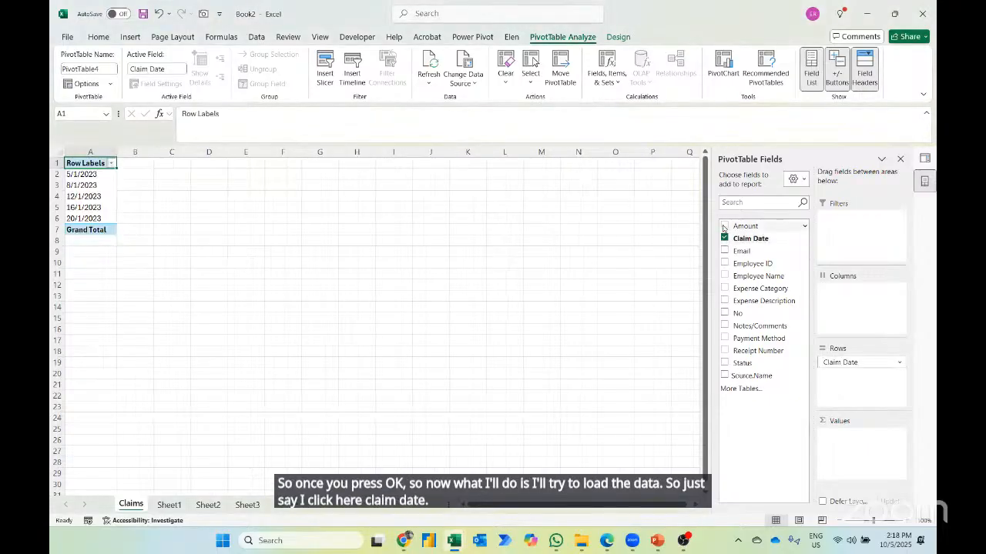
click(724, 225)
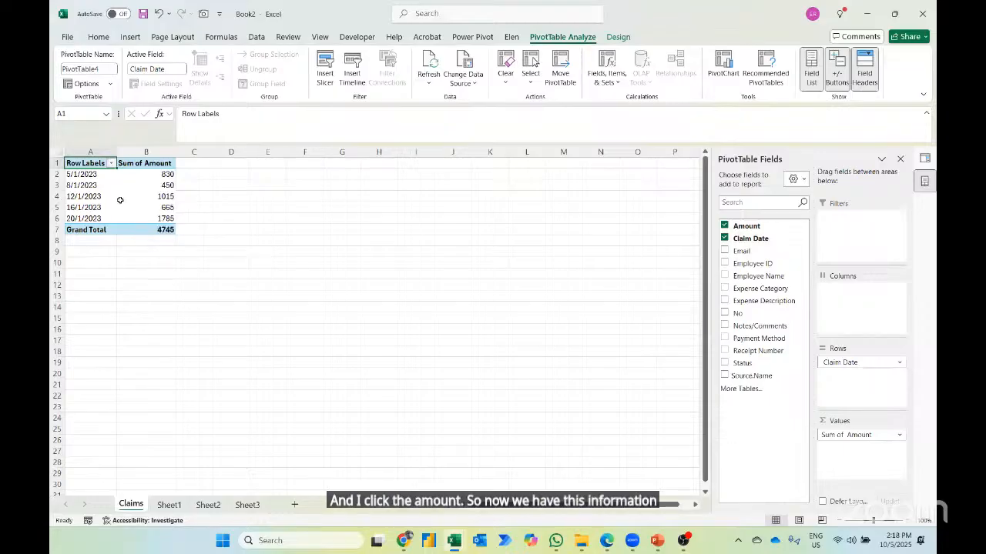
right_click(83, 175)
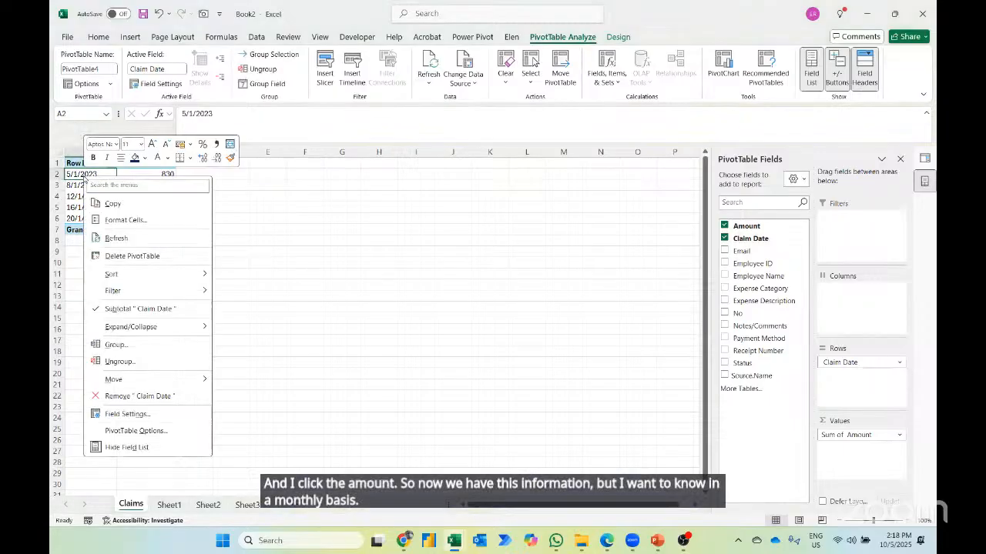
click(114, 345)
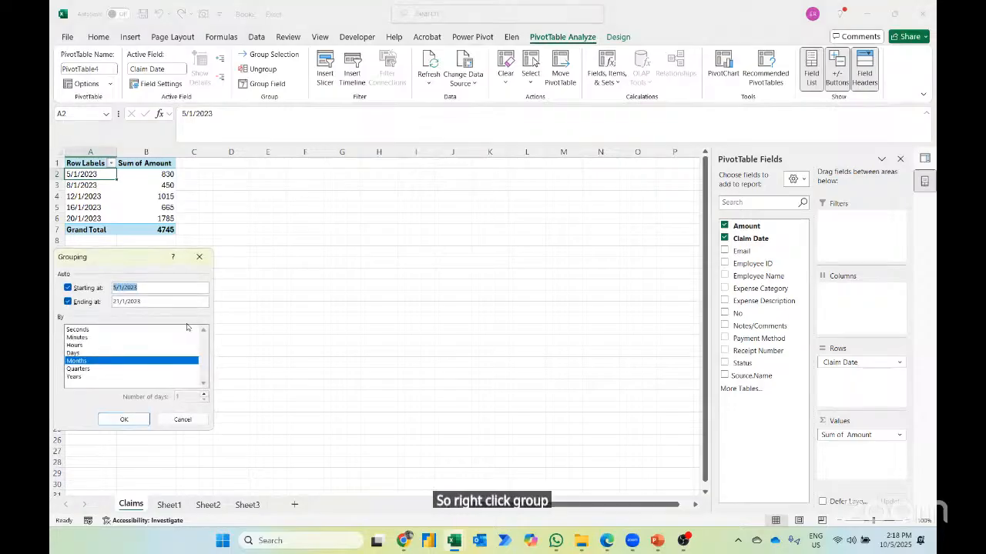
click(124, 419)
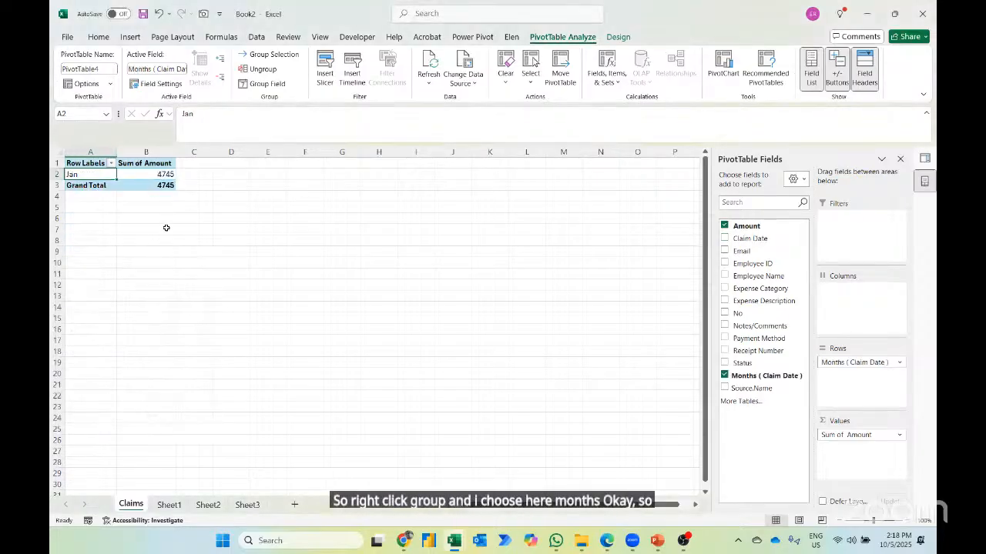
- Switch to File Explorer and move the February 2023 to August 2023 workbooks into the Claims folder
key(alt+Tab)
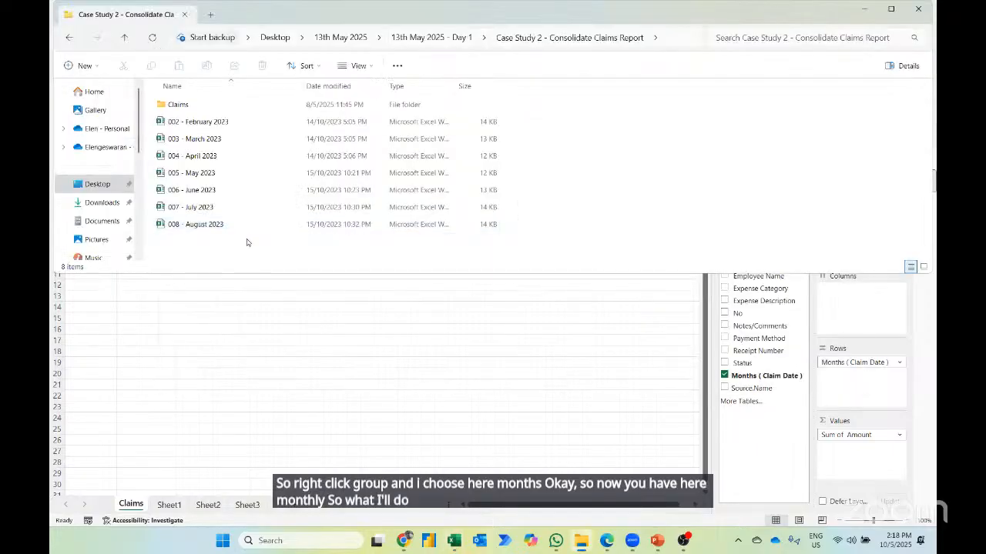
drag(246, 239, 179, 105)
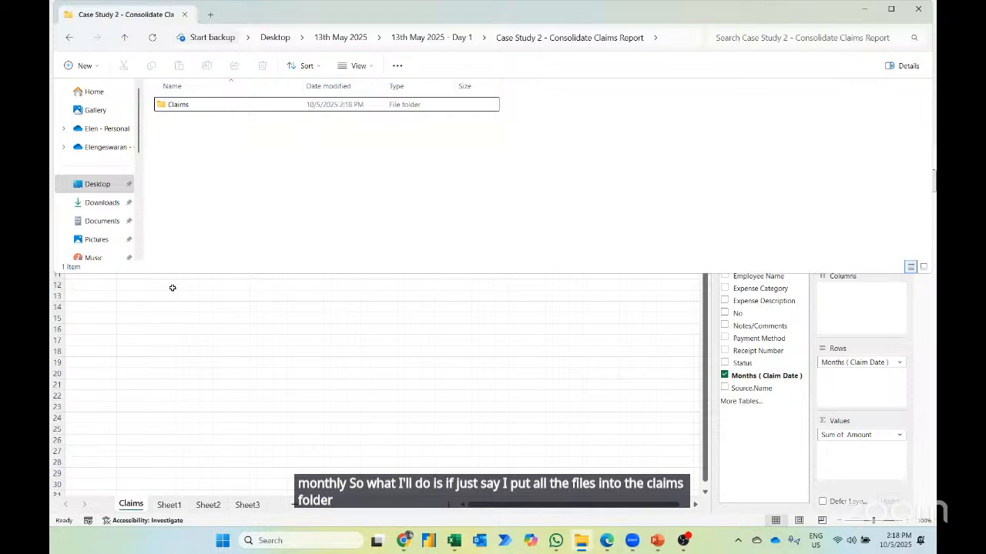
- Switch back to the Excel workbook and refresh the claims PivotTable to include the newly added monthly files
key(alt+Tab)
right_click(146, 172)
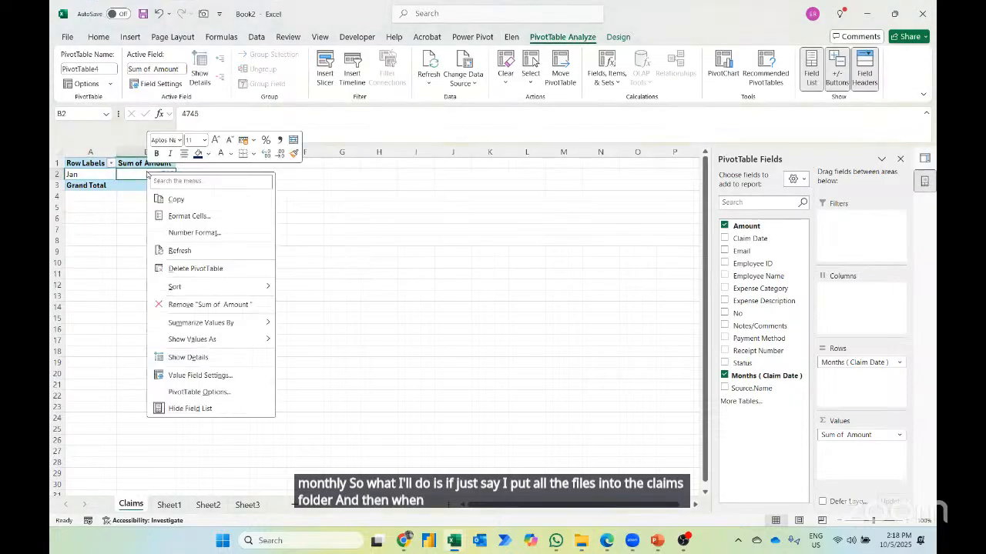
click(180, 250)
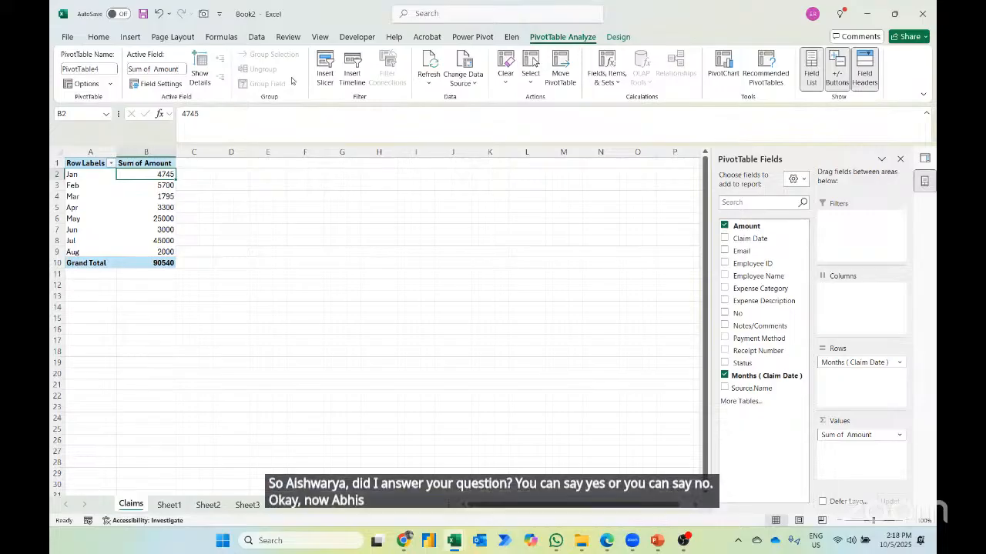
- Open the Claims query in the Power Query Editor, examine the file names in the Source.Name column, and close and load it
click(256, 37)
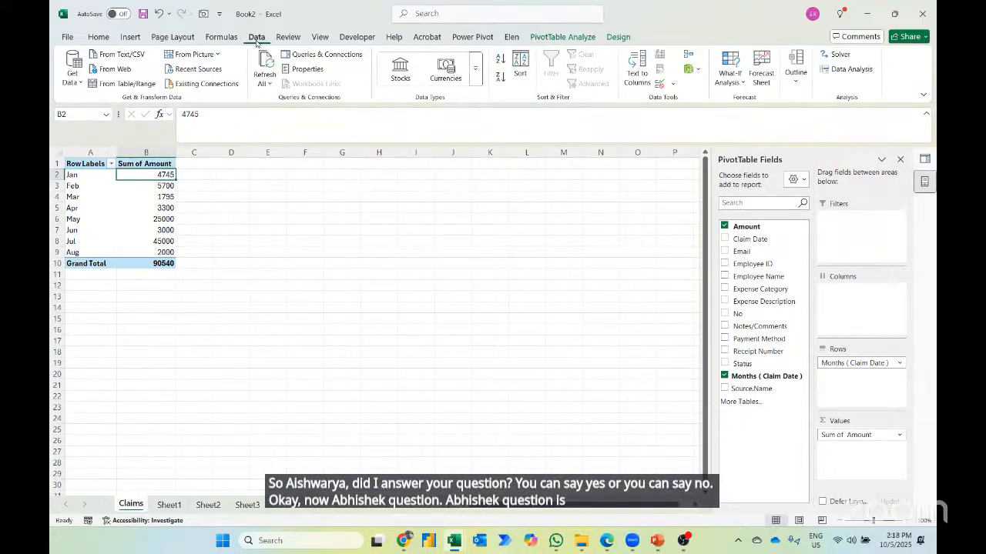
click(296, 56)
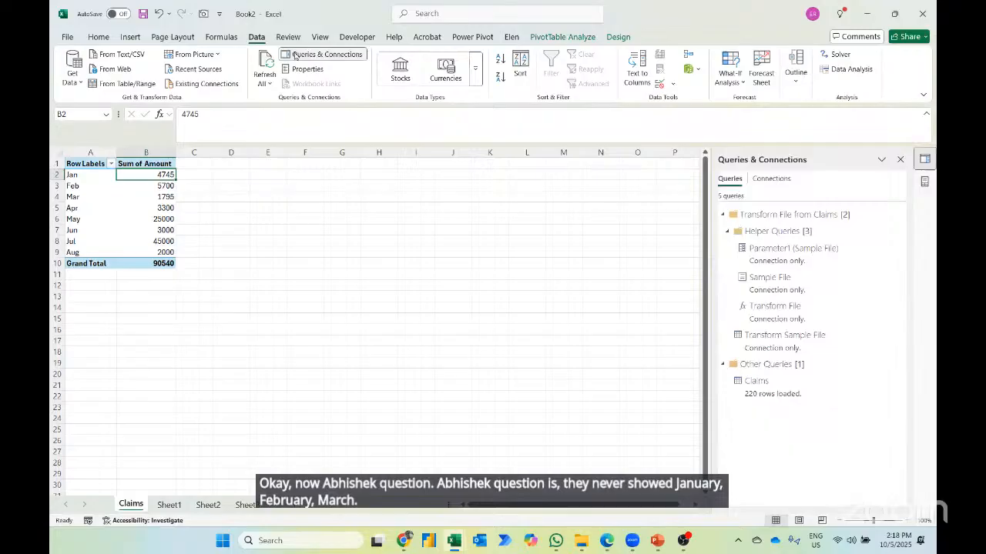
right_click(770, 389)
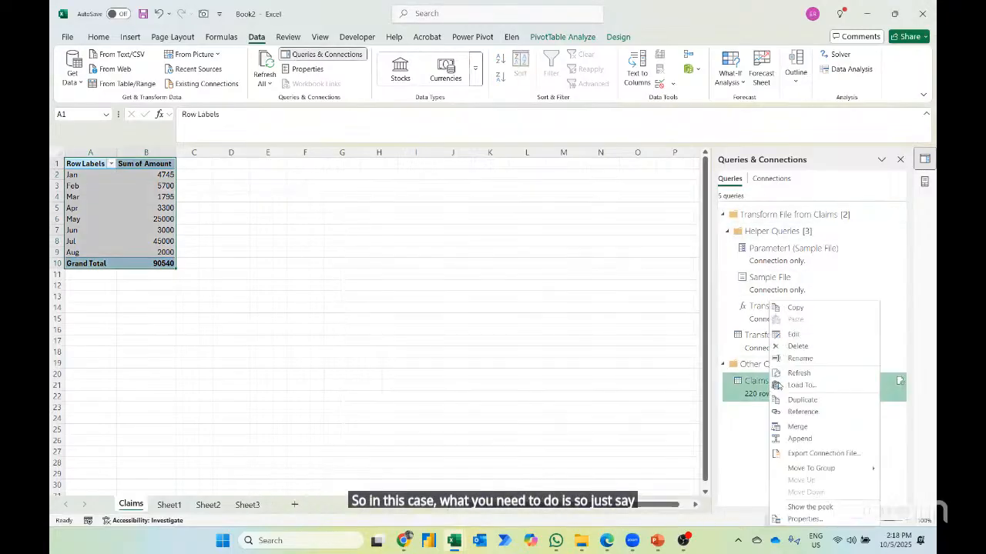
click(794, 334)
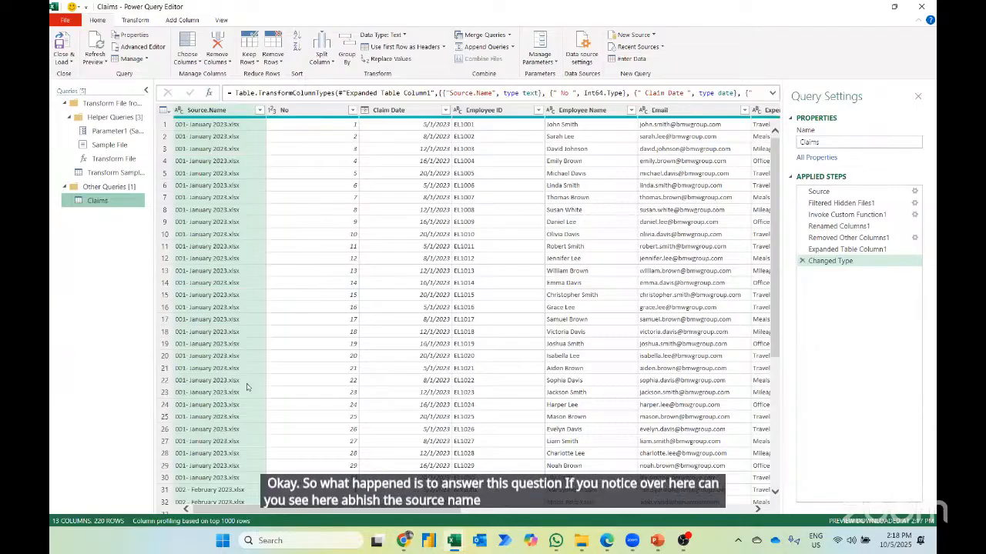
scroll(247, 388, down, 4)
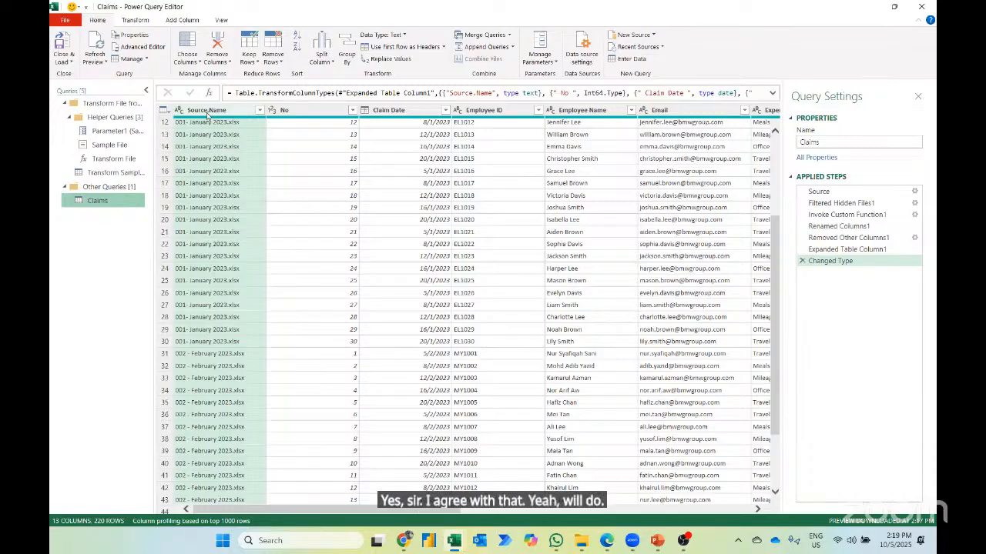
click(64, 36)
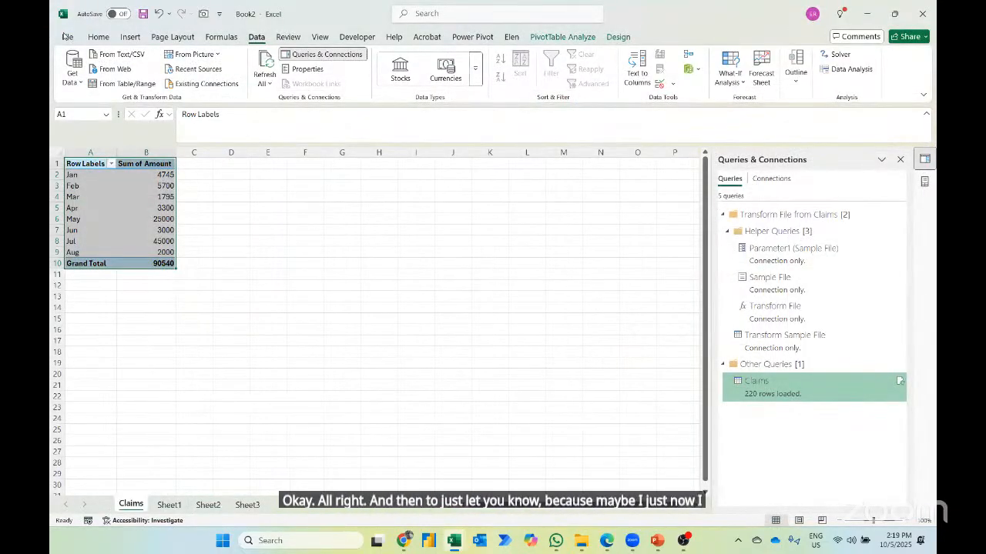
- Switch to Chrome and open the videos page of the Learn with Elen YouTube channel
key(alt+Tab)
key(alt+Down)
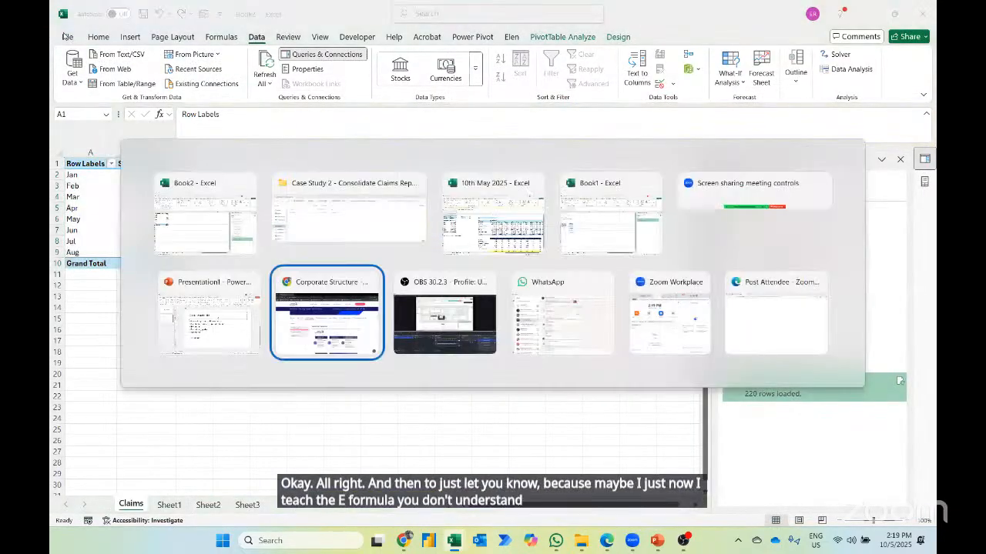
key(ctrl+l)
text(YOU)
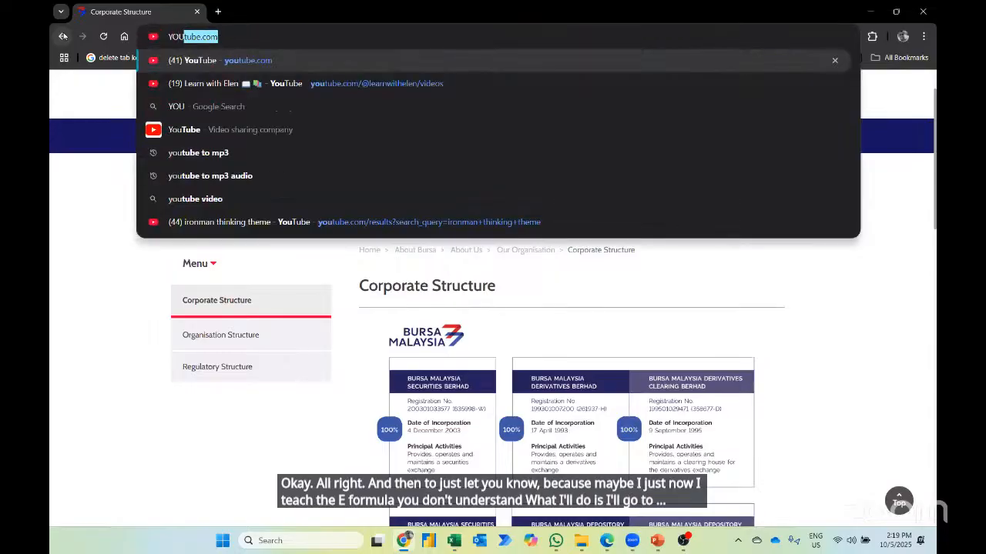
key(Down)
key(Return)
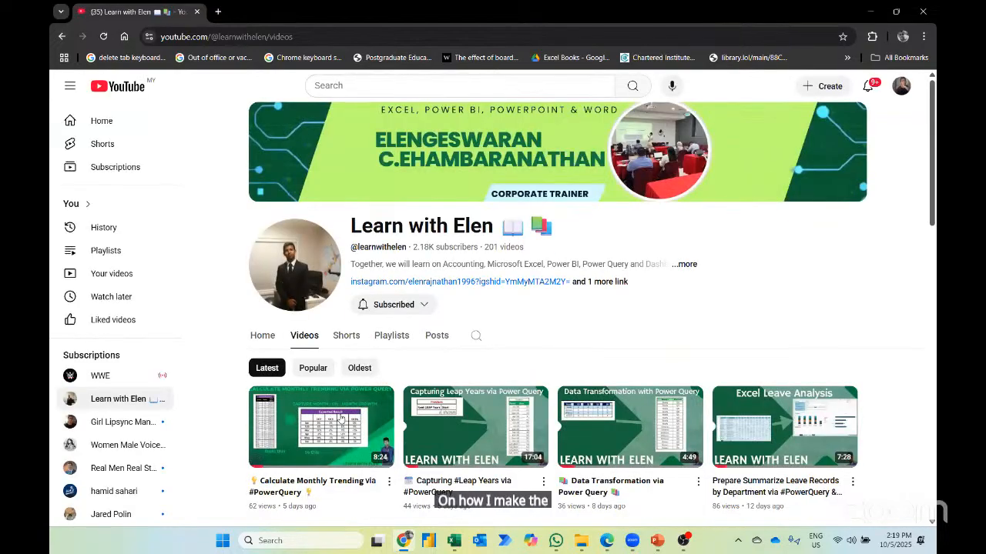
- Browse the channel's playlists and open the full "Episode 44 - Dashboard (Microsoft Excel)" playlist
click(384, 333)
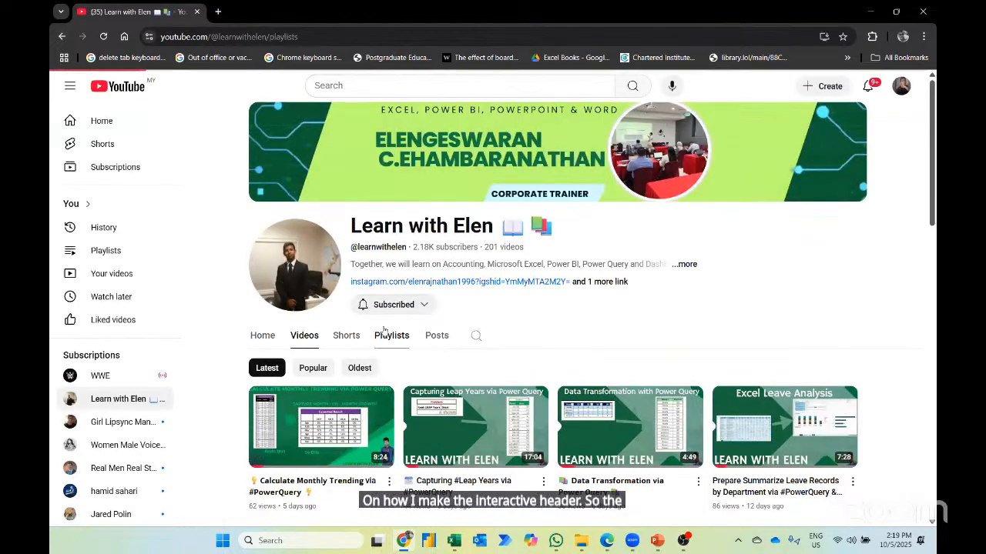
scroll(328, 401, down, 3)
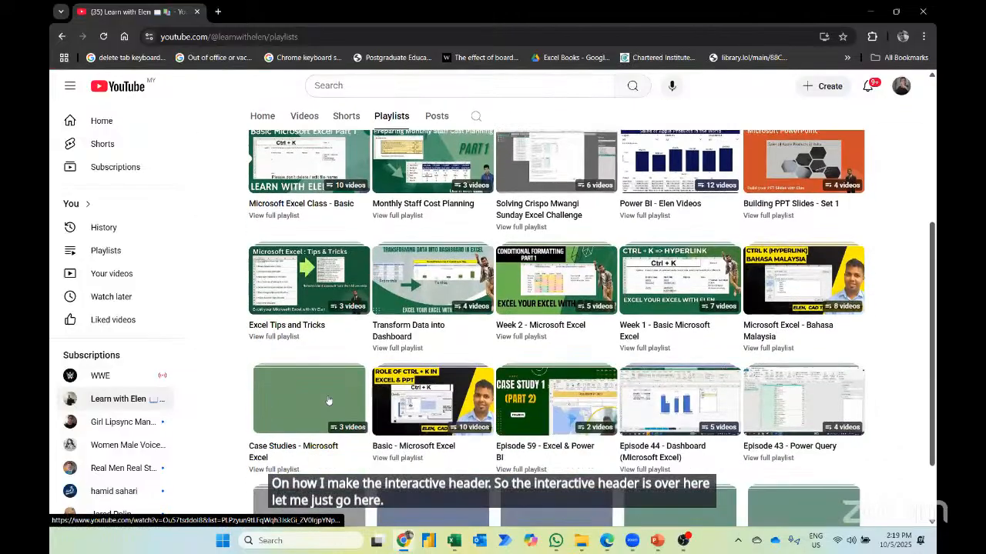
scroll(328, 400, down, 1)
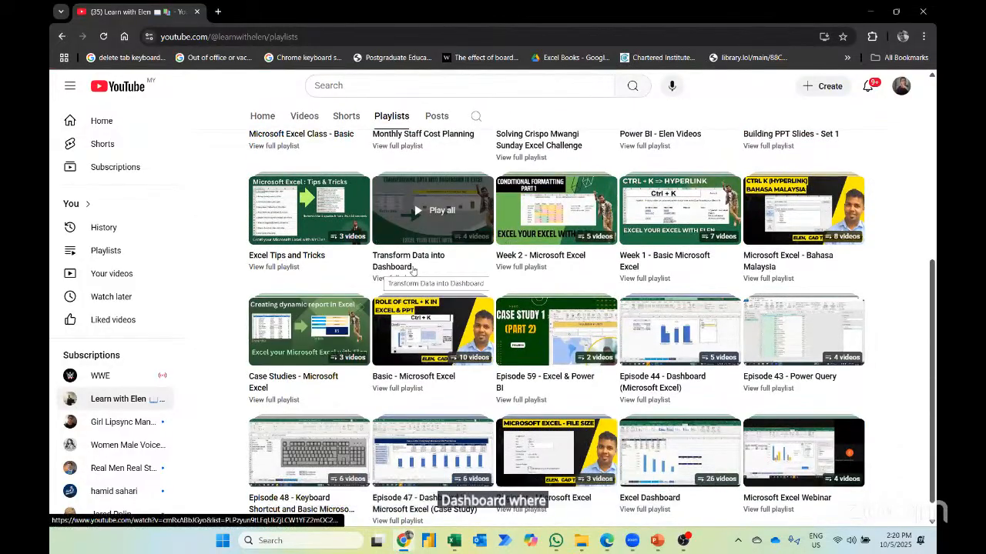
scroll(684, 370, down, 1)
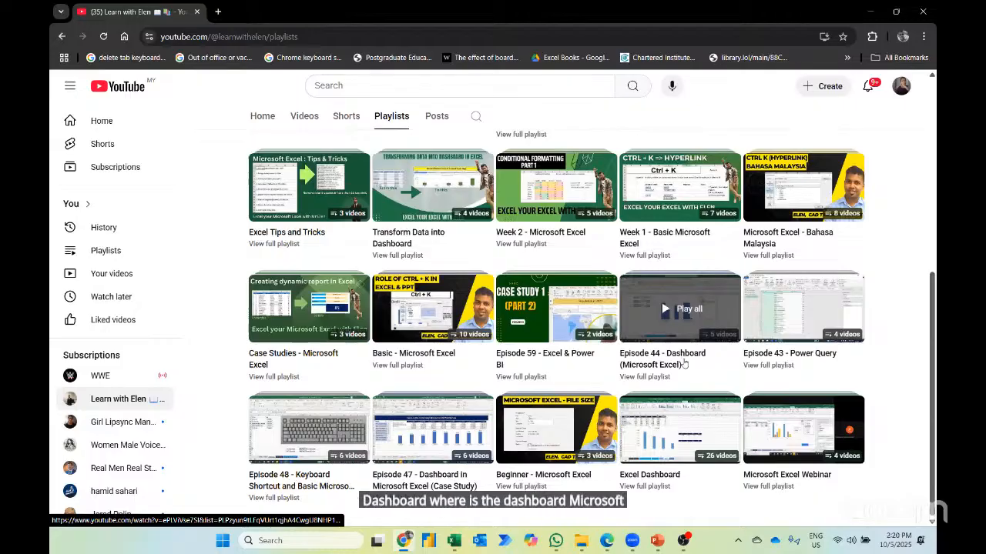
click(668, 377)
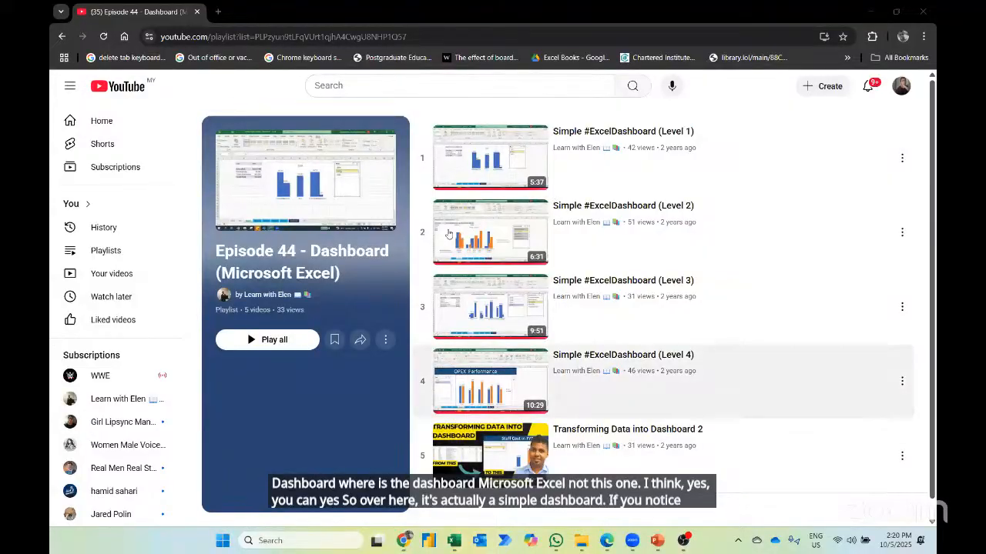
- Return to the playlists, open "Episode 47 - Dashboard in Microsoft Excel (Case Study)" and look through its videos
click(62, 36)
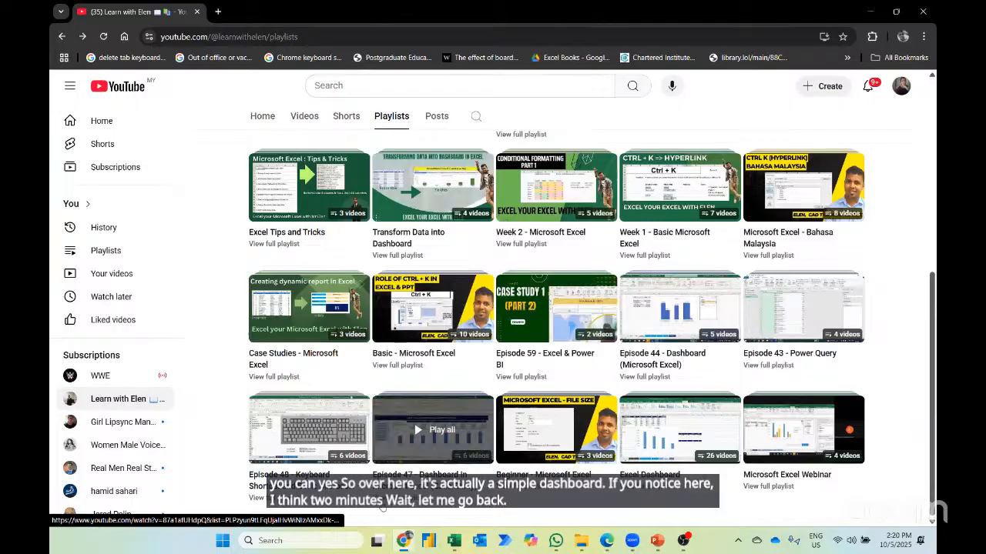
click(381, 504)
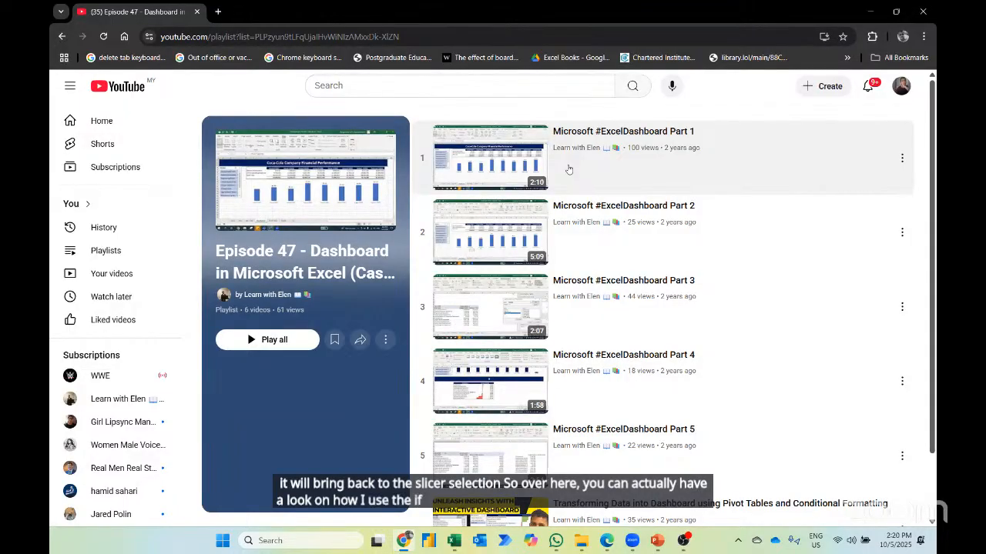
scroll(569, 340, down, 1)
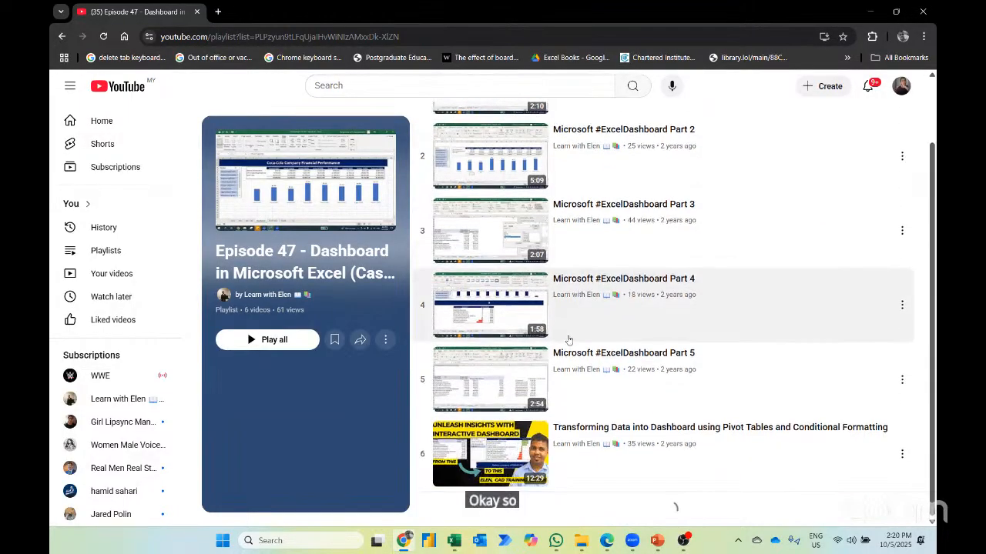
scroll(568, 372, up, 1)
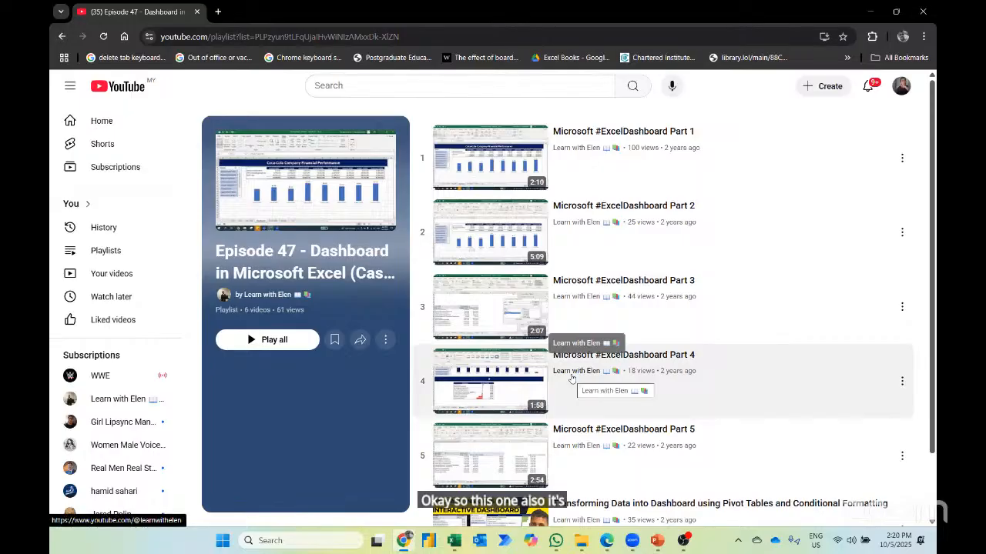